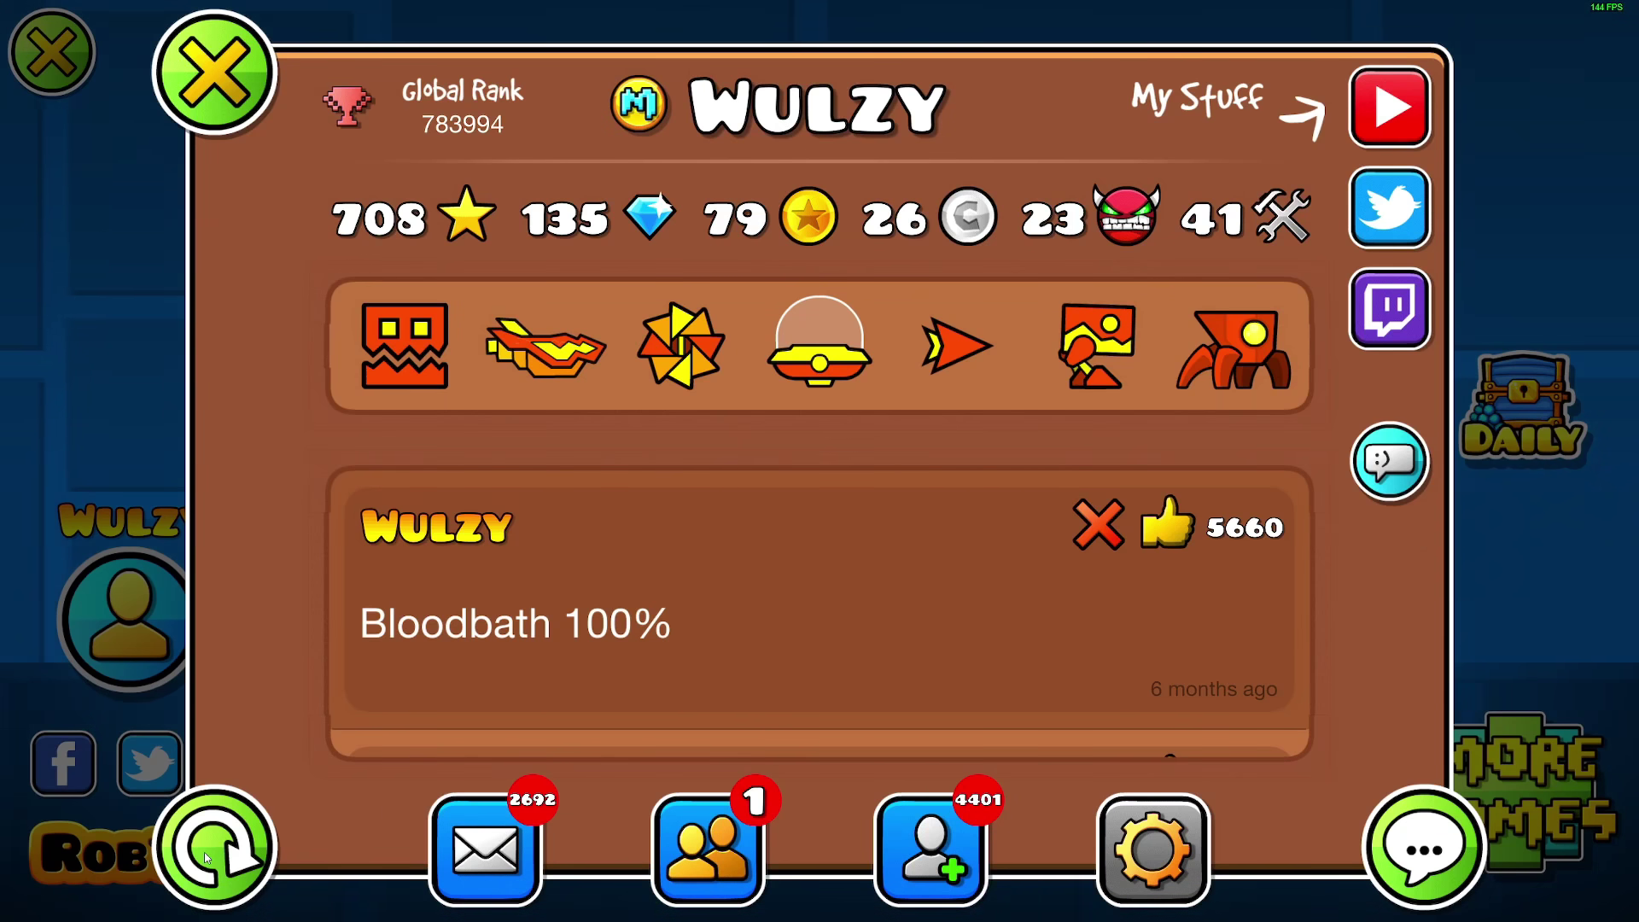
- Close the player profile and start a new, unnamed level from the Create menu
{"action": "key", "text": "Escape"}
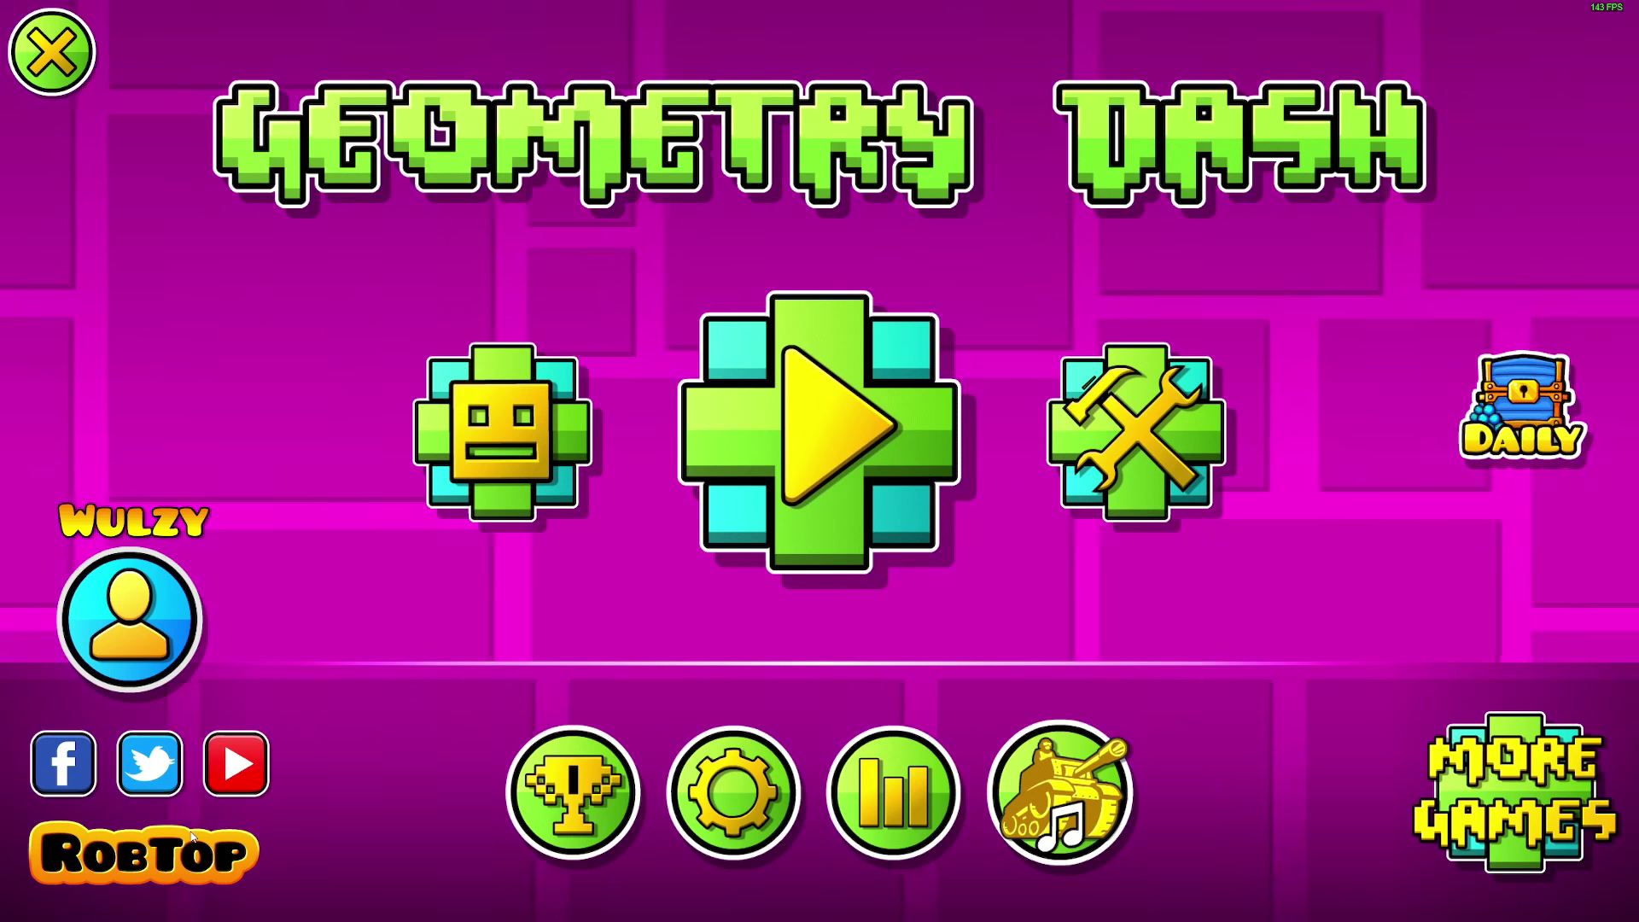
{"action": "left_click", "coordinate": [1153, 411]}
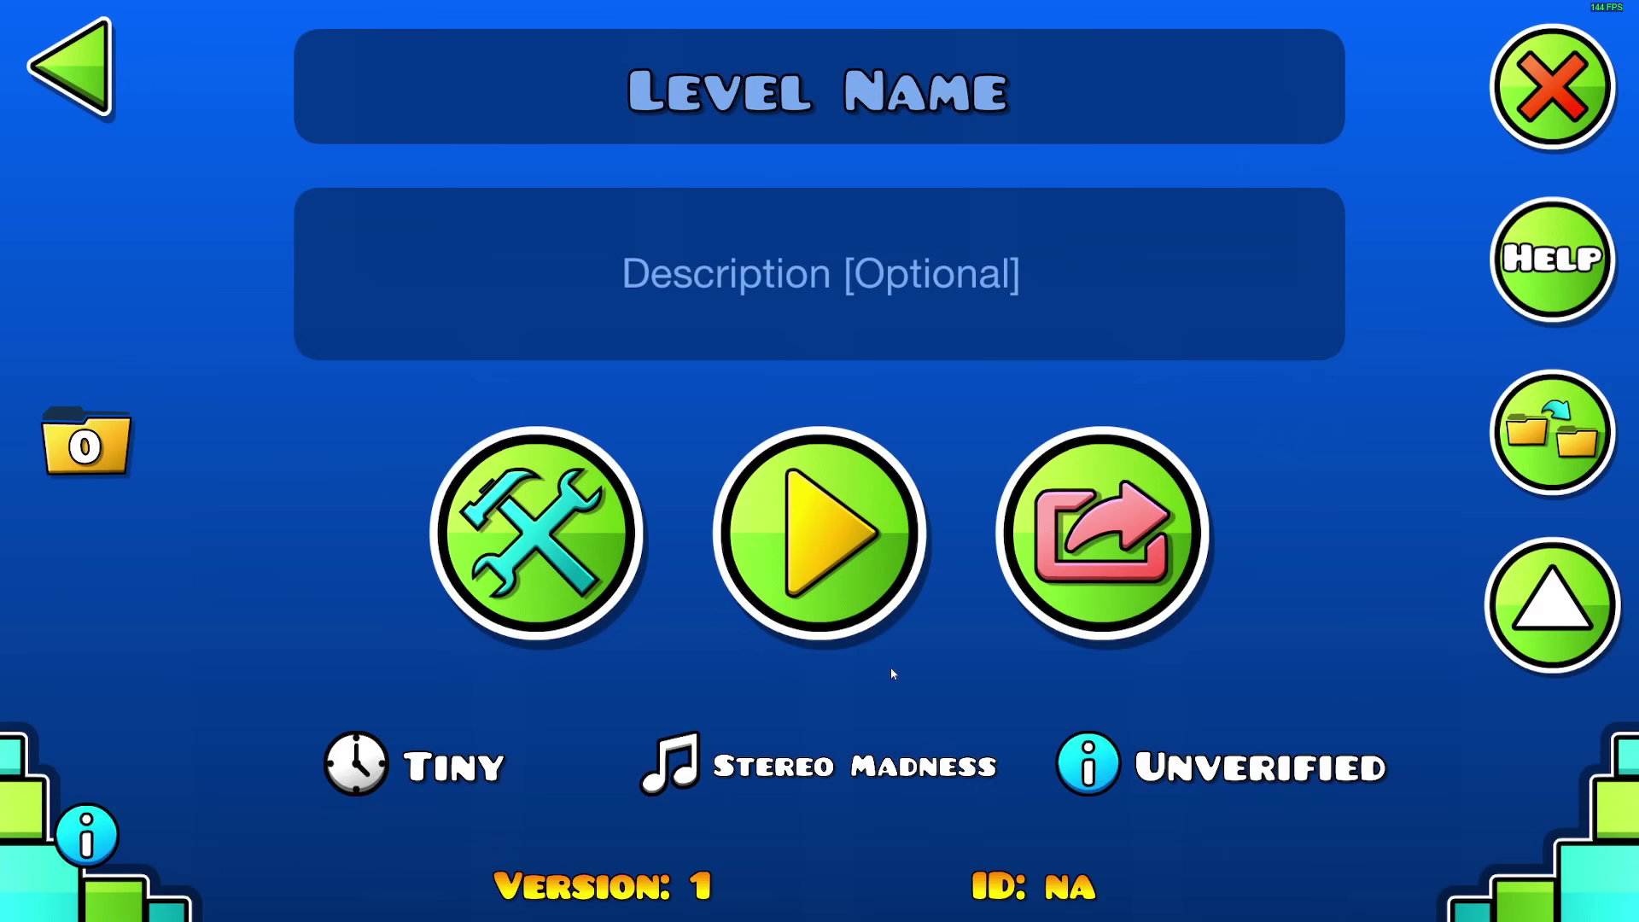
- Open the fresh unnamed level in the editor on an empty grid
{"action": "left_click", "coordinate": [538, 531]}
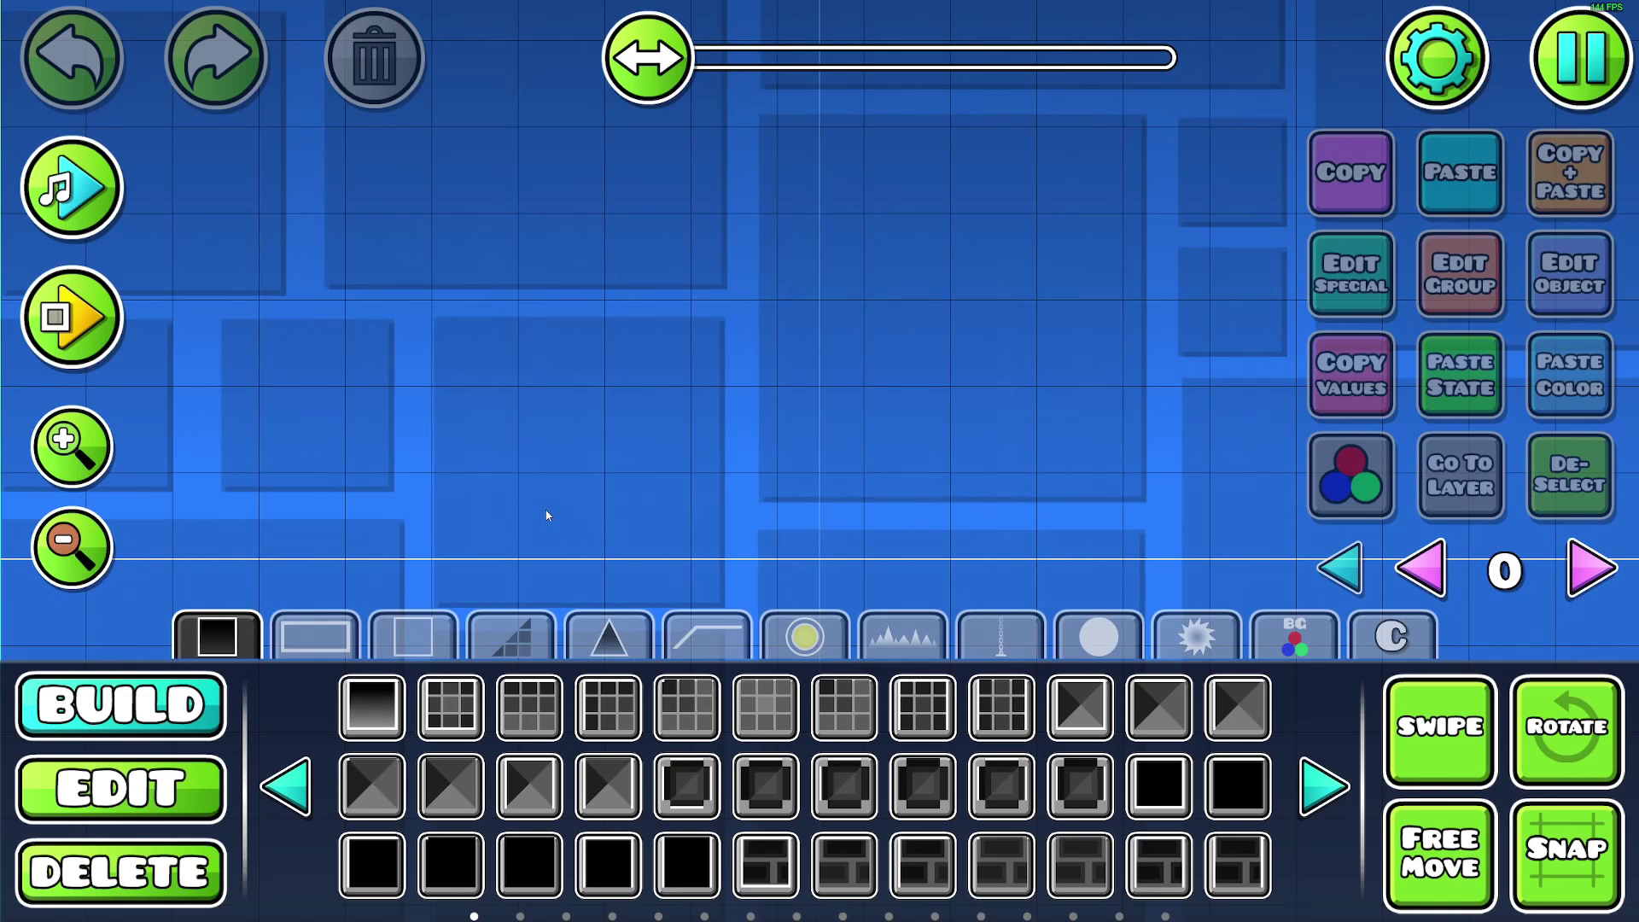
{"action": "scroll", "coordinate": [546, 514], "scroll_direction": "down", "scroll_amount": 2}
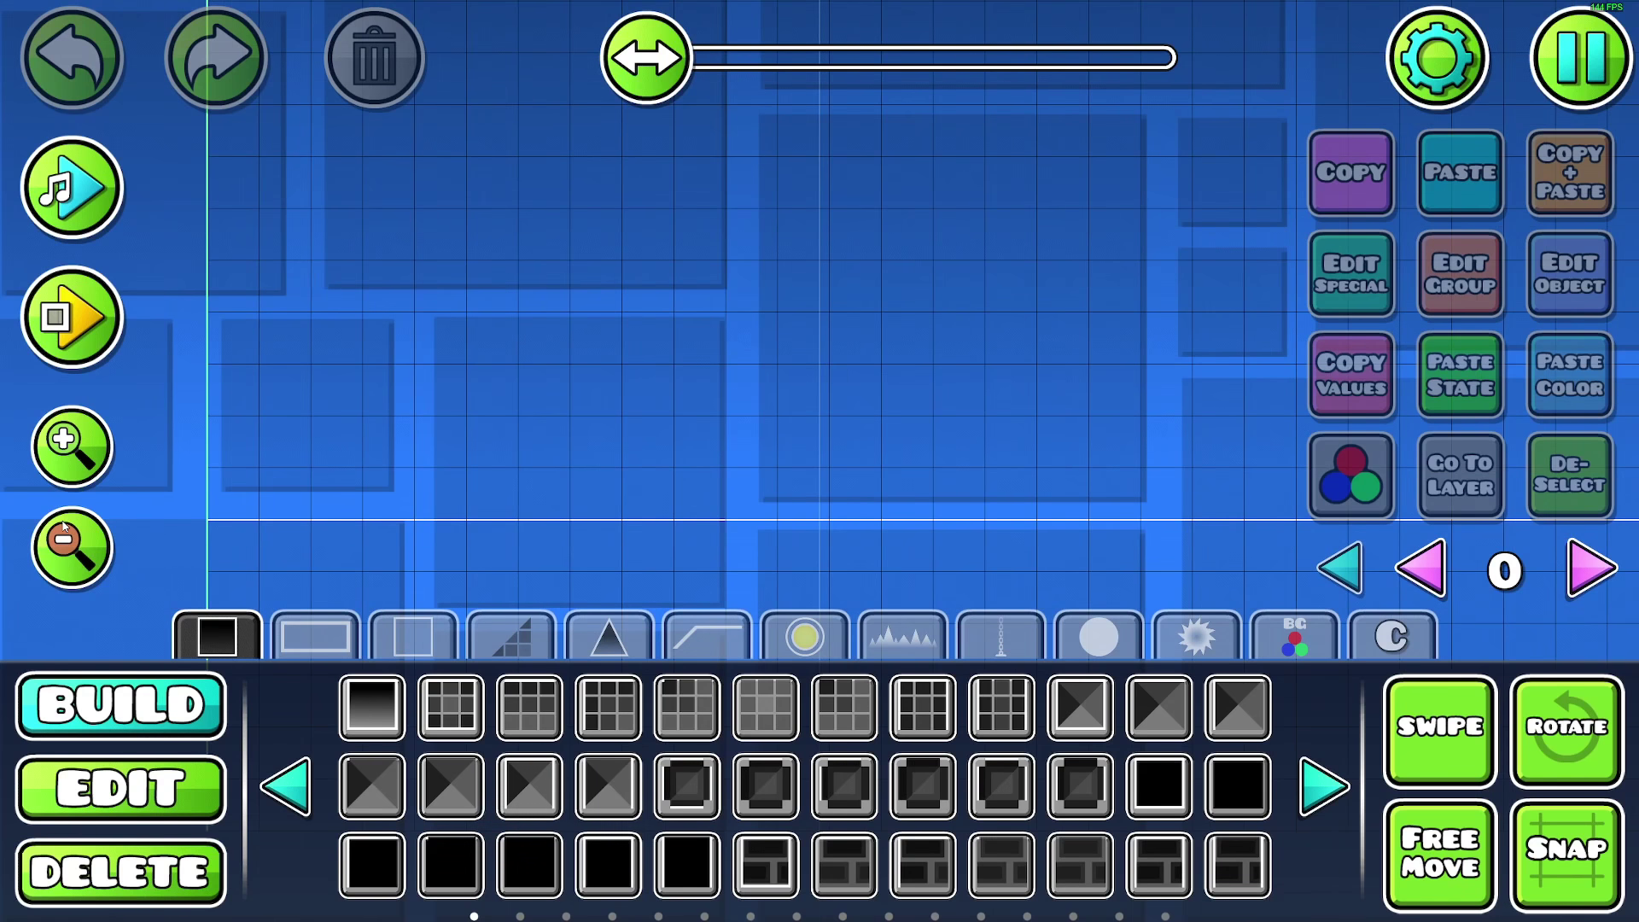
- Set the level background colour to black in the level settings
{"action": "left_click", "coordinate": [1437, 56]}
{"action": "left_click", "coordinate": [1364, 149]}
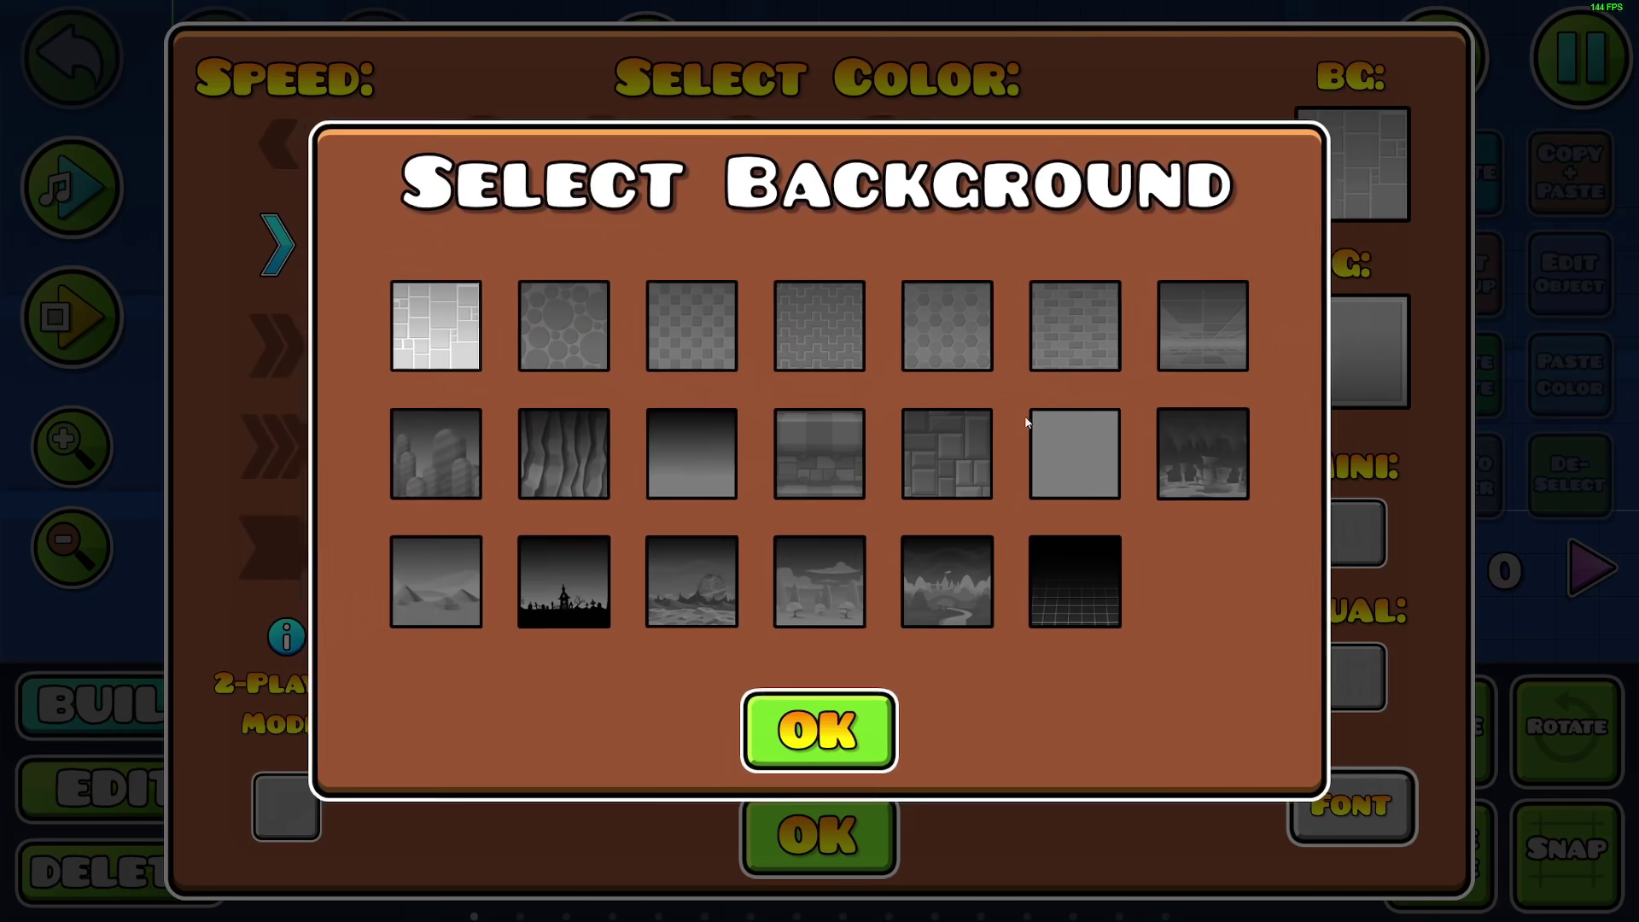
{"action": "left_click", "coordinate": [820, 735]}
{"action": "left_click", "coordinate": [435, 175]}
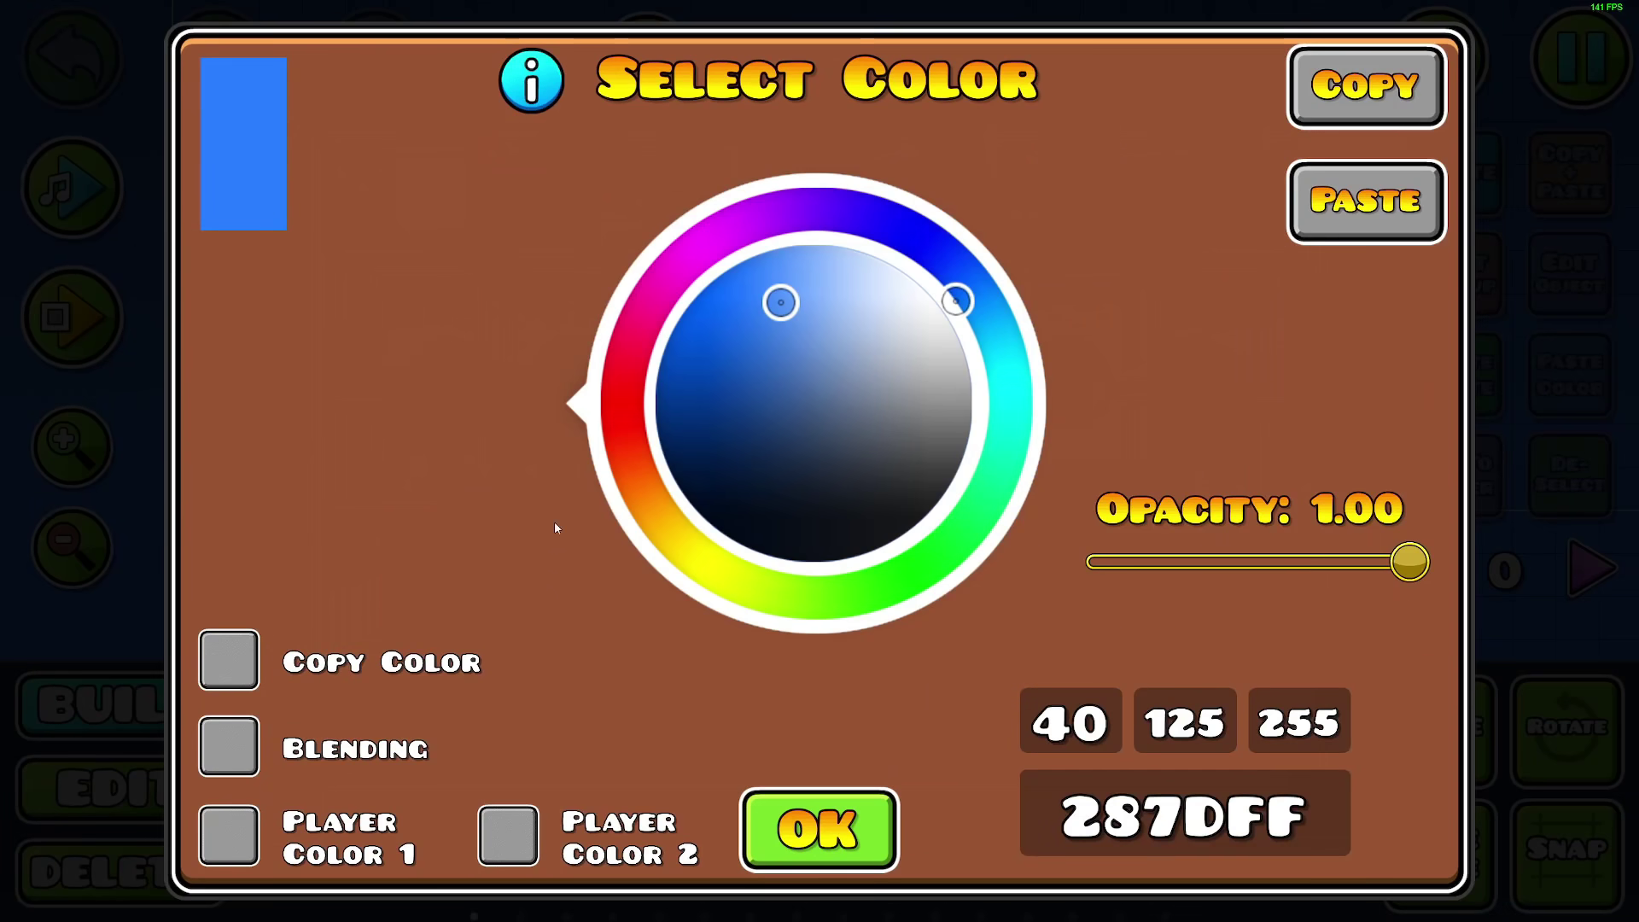
{"action": "mouse_move", "coordinate": [794, 308]}
{"action": "left_mouse_down"}
{"action": "mouse_move", "coordinate": [989, 473]}
{"action": "mouse_move", "coordinate": [963, 453]}
{"action": "left_mouse_up"}
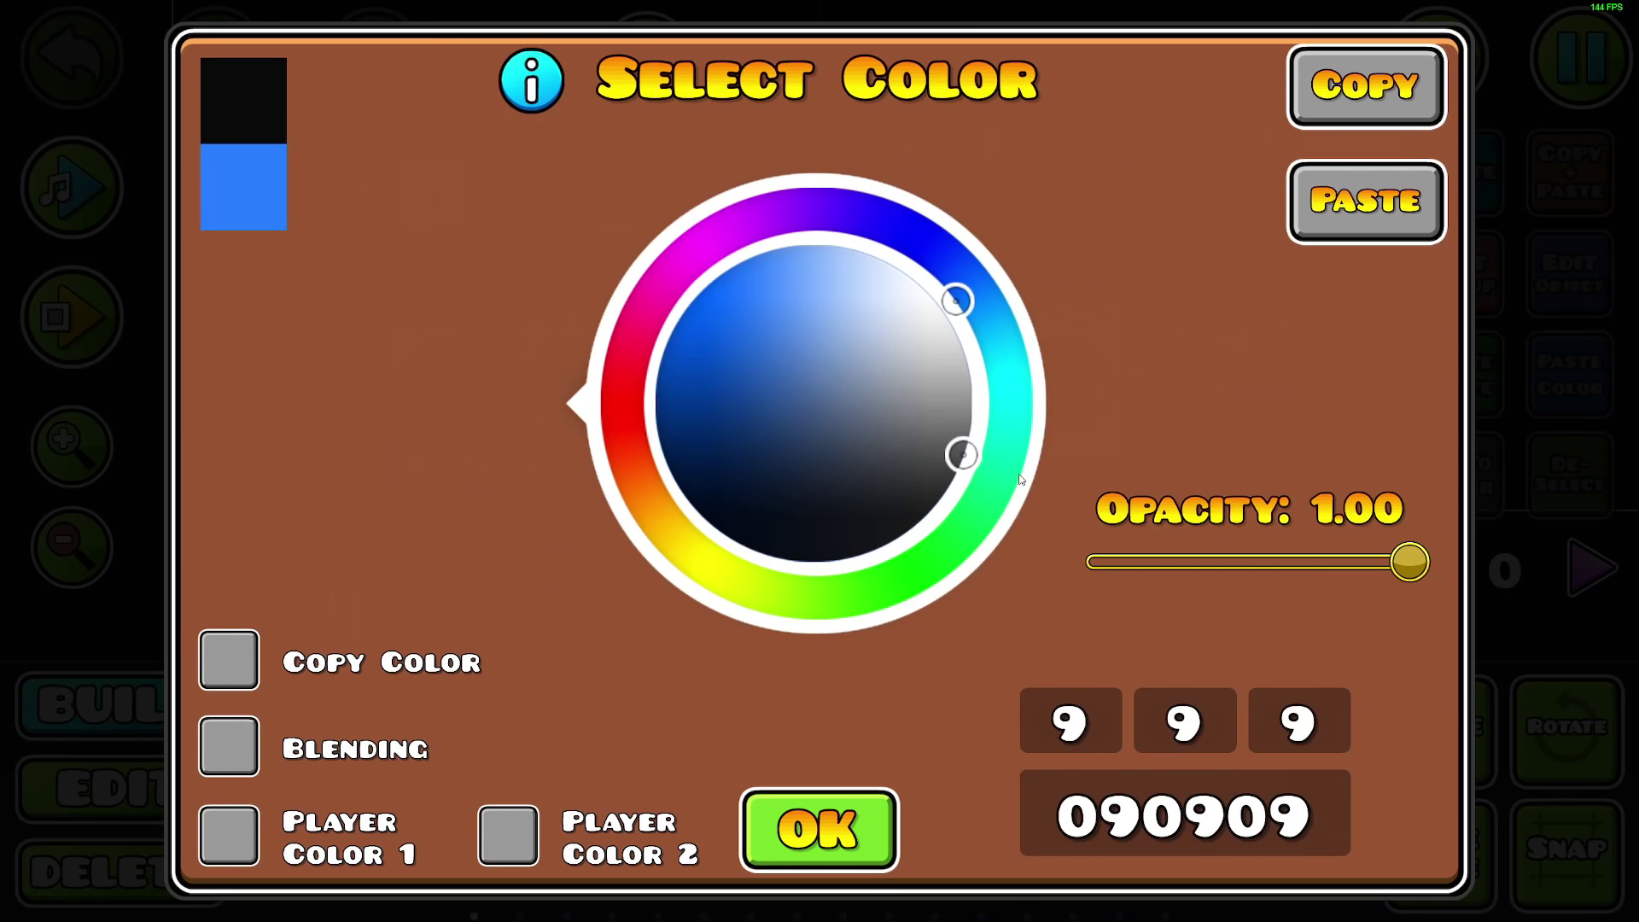
{"action": "left_click", "coordinate": [819, 829]}
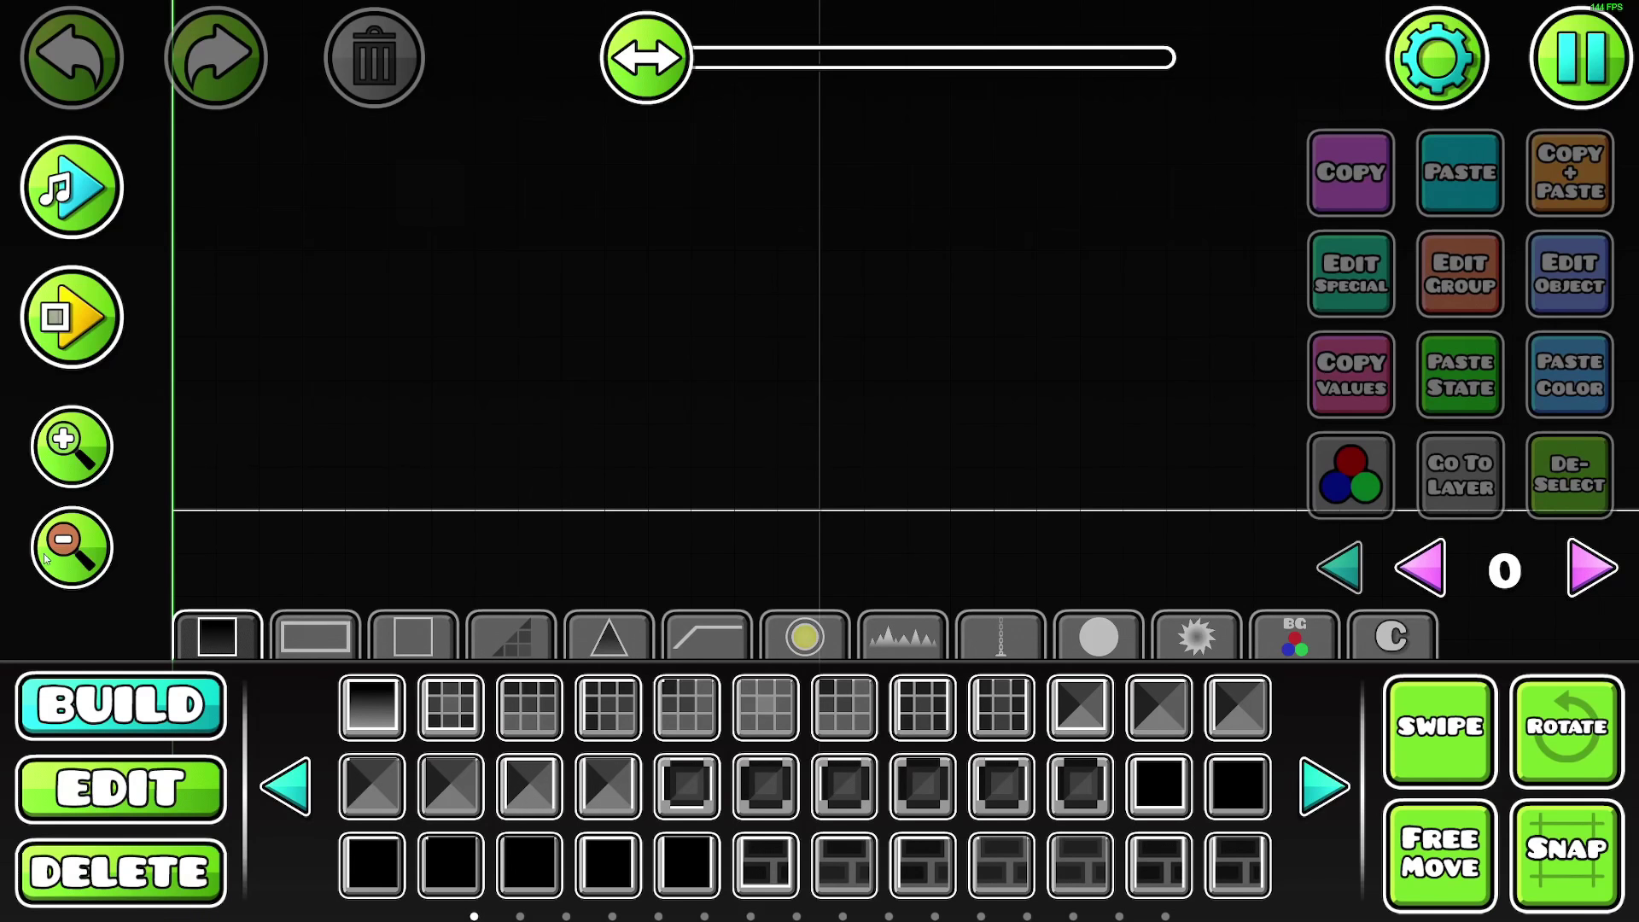
{"action": "left_click_drag", "start_coordinate": [597, 363], "coordinate": [527, 342]}
- Switch the level's starting game mode to ship
{"action": "left_click", "coordinate": [1437, 56]}
{"action": "left_click", "coordinate": [576, 378]}
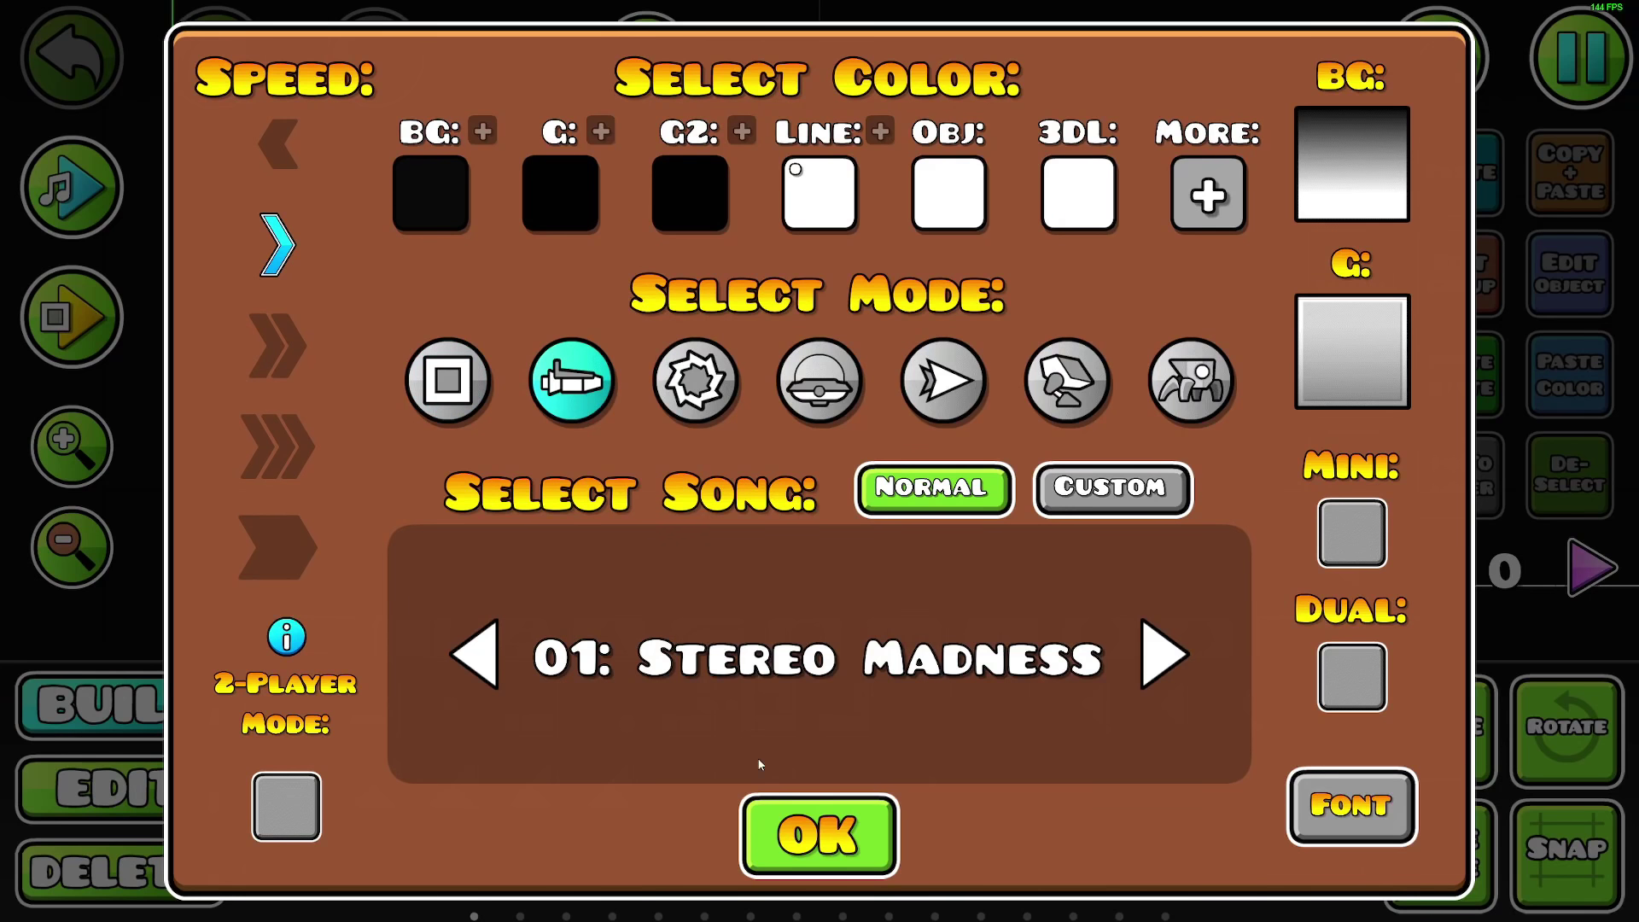
{"action": "left_click", "coordinate": [820, 834]}
{"action": "scroll", "coordinate": [616, 507], "scroll_direction": "down", "scroll_amount": 1}
- Place a portal near the level start and assign it to group 1
{"action": "left_click", "coordinate": [804, 636]}
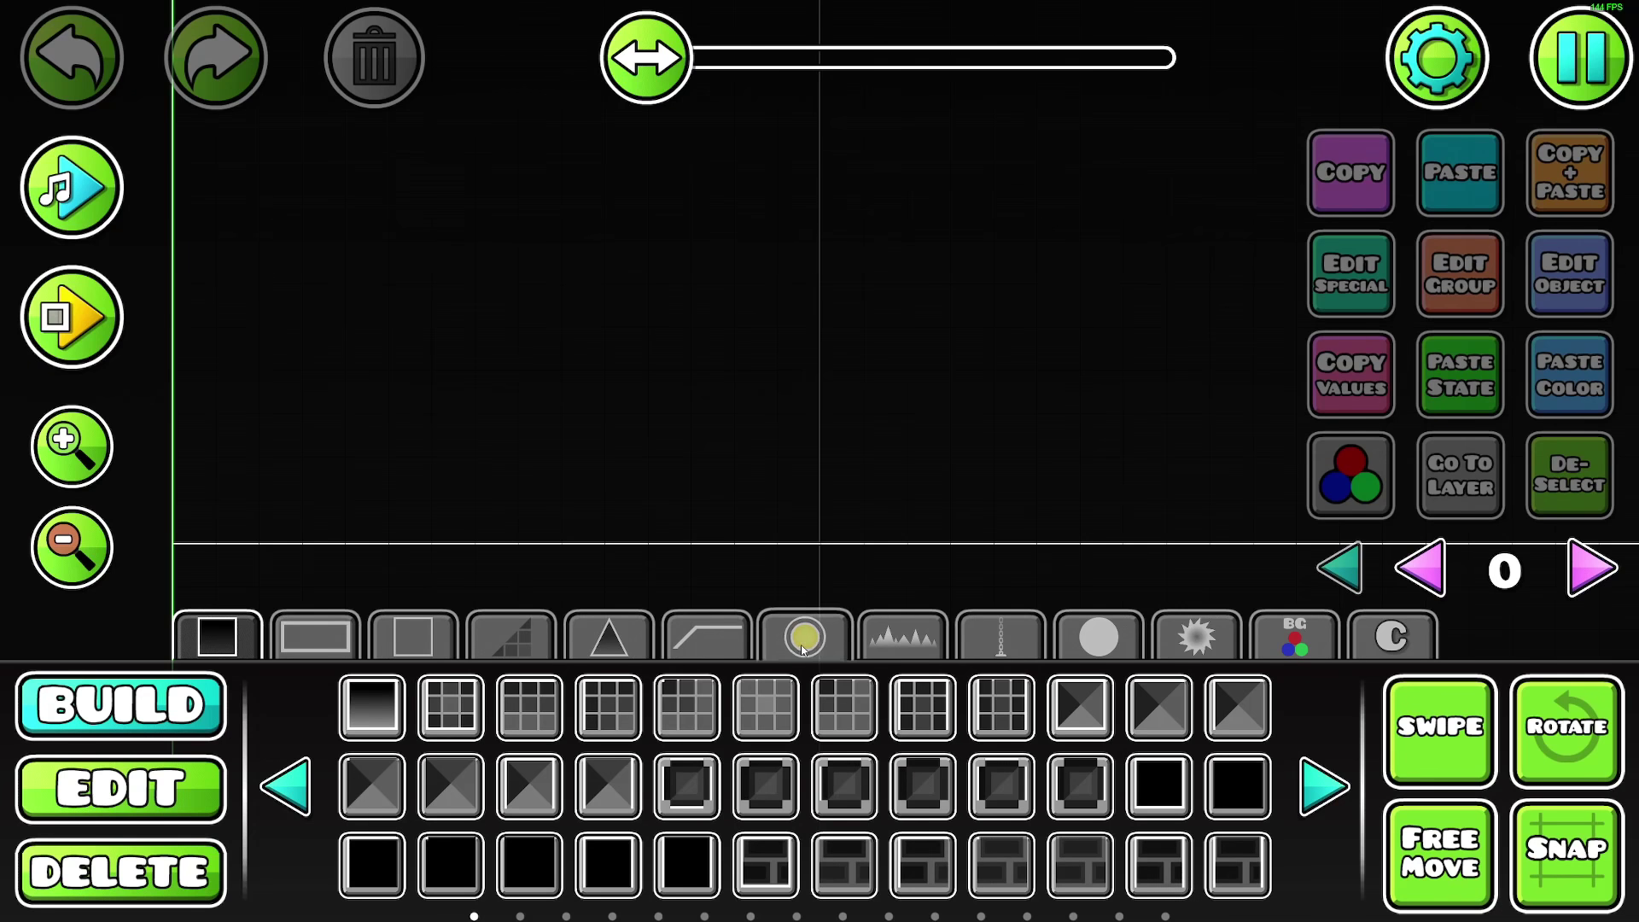
{"action": "scroll", "coordinate": [769, 513], "scroll_direction": "down", "scroll_amount": 3}
{"action": "left_click", "coordinate": [246, 572]}
{"action": "key", "text": "a"}
{"action": "key", "text": "a"}
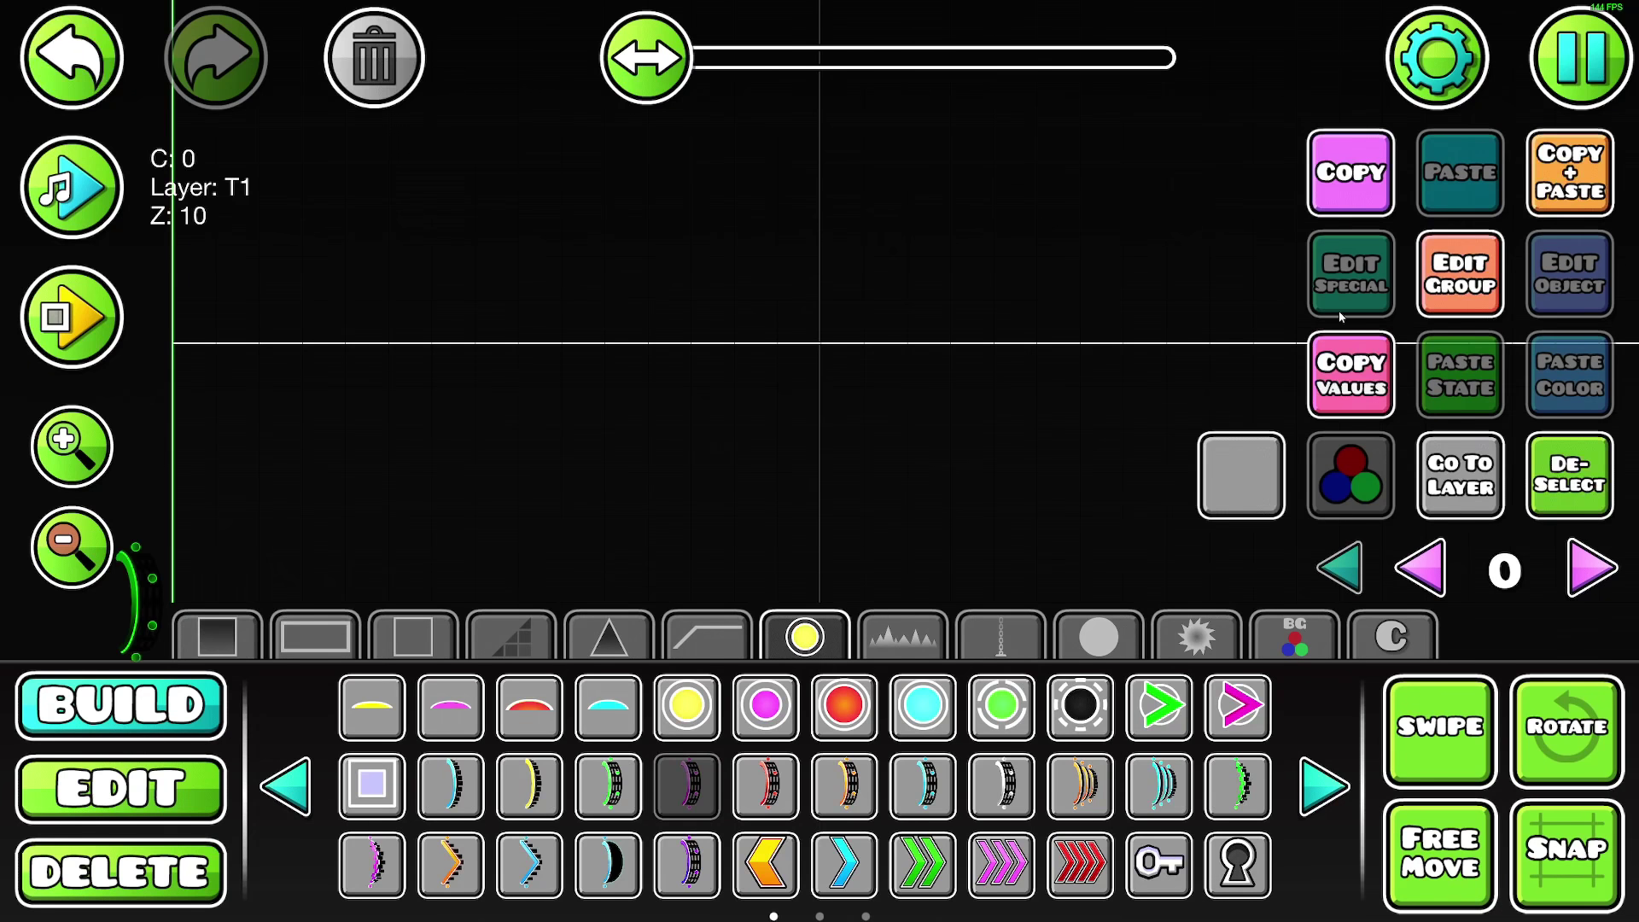
{"action": "left_click", "coordinate": [1459, 272]}
{"action": "left_click", "coordinate": [458, 335]}
{"action": "left_click", "coordinate": [1174, 336]}
{"action": "left_click", "coordinate": [820, 838]}
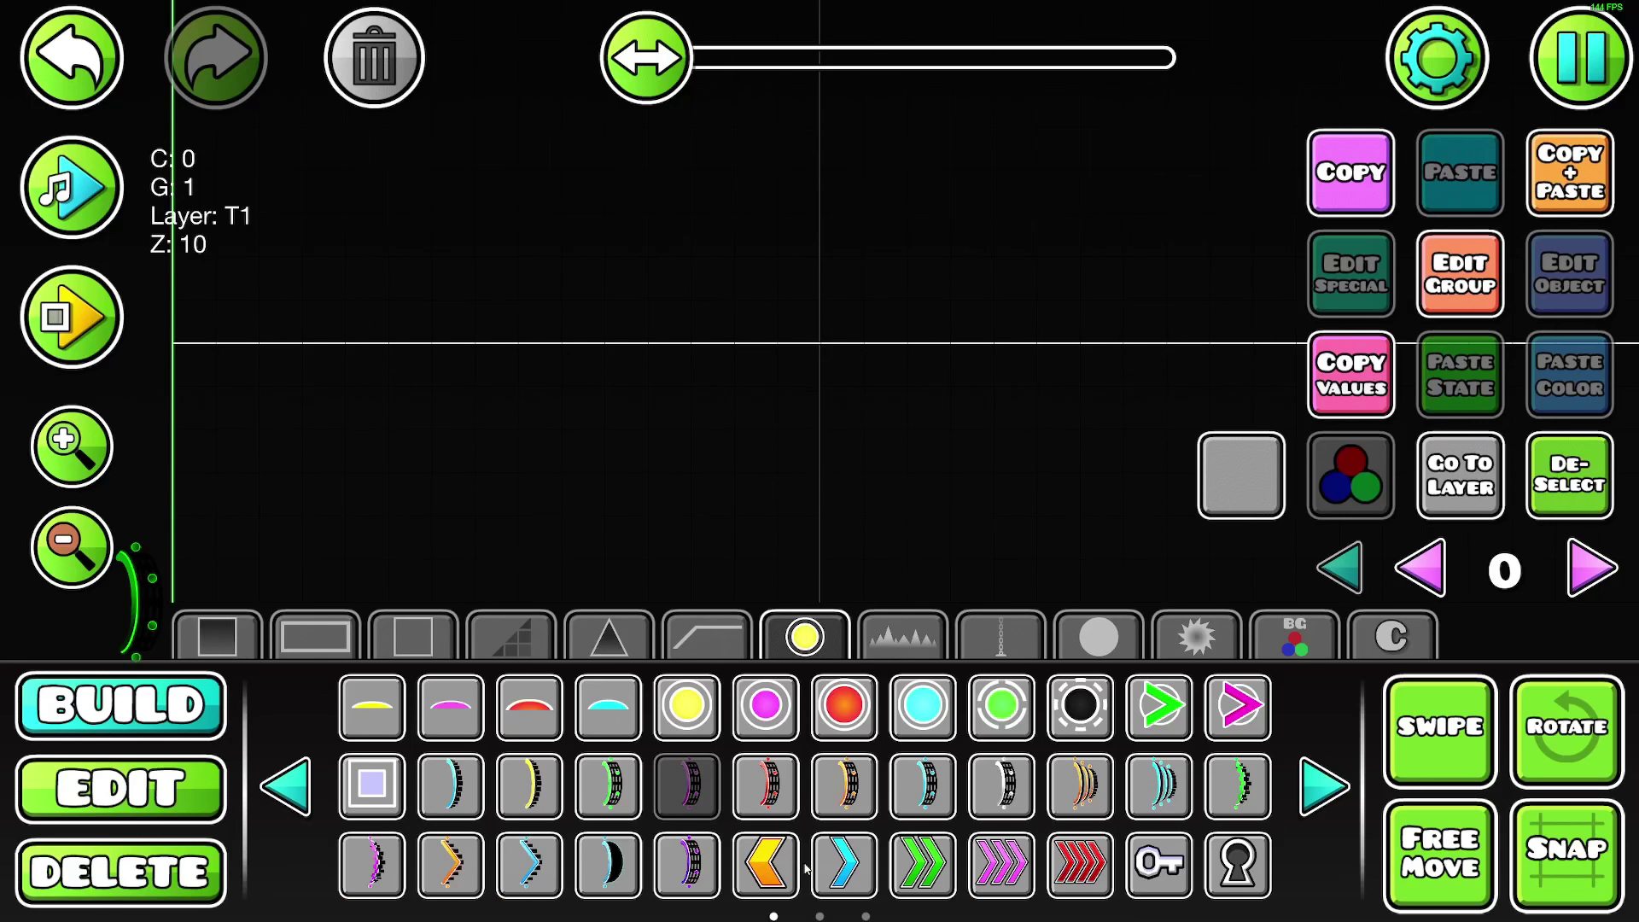
- Add an opacity trigger fading group 1 to opacity 0 with fade time 0
{"action": "left_click", "coordinate": [1241, 473]}
{"action": "left_click", "coordinate": [1296, 636]}
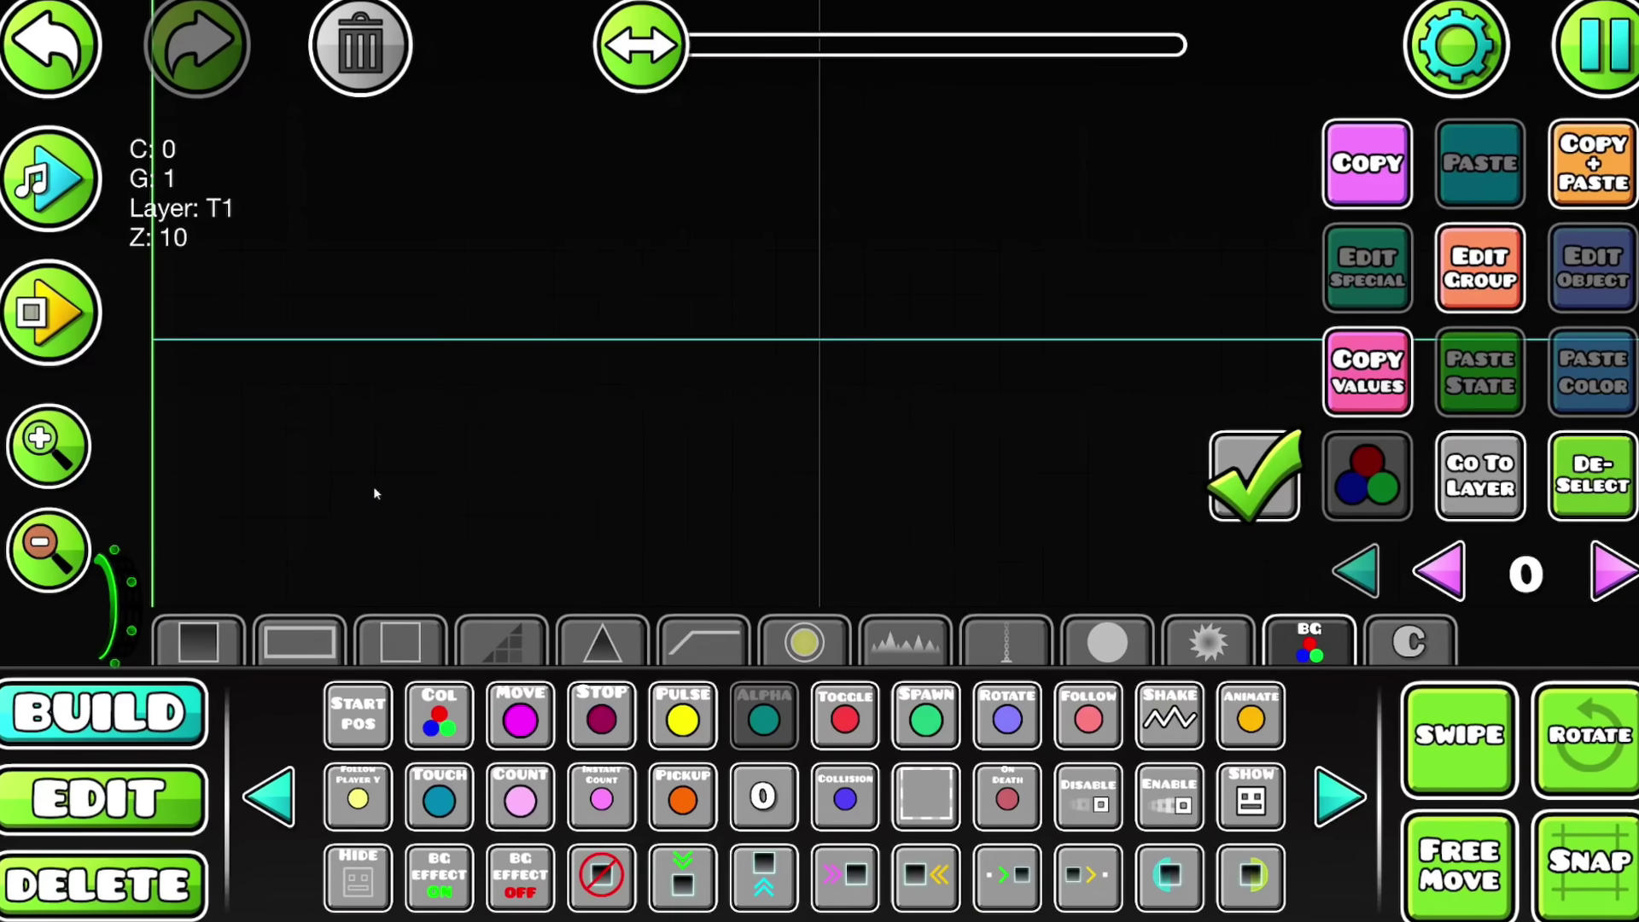
{"action": "left_click", "coordinate": [214, 503]}
{"action": "left_click", "coordinate": [1598, 267]}
{"action": "left_click", "coordinate": [969, 312]}
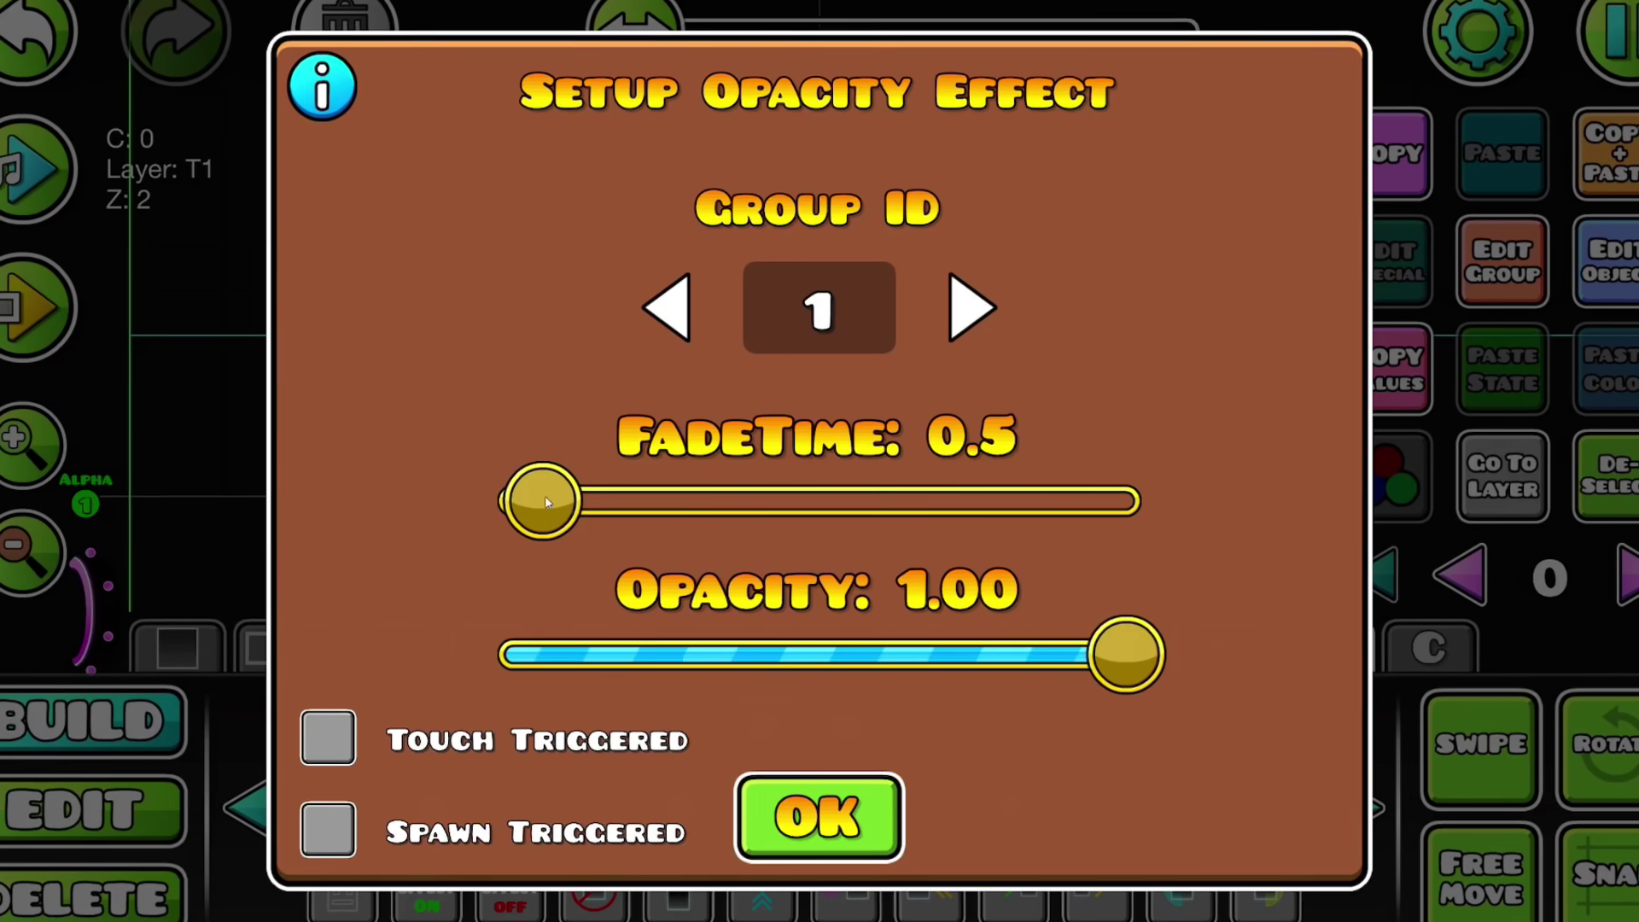
{"action": "left_click_drag", "start_coordinate": [543, 499], "coordinate": [509, 499]}
{"action": "left_click_drag", "start_coordinate": [1127, 655], "coordinate": [509, 656]}
{"action": "left_click", "coordinate": [819, 821]}
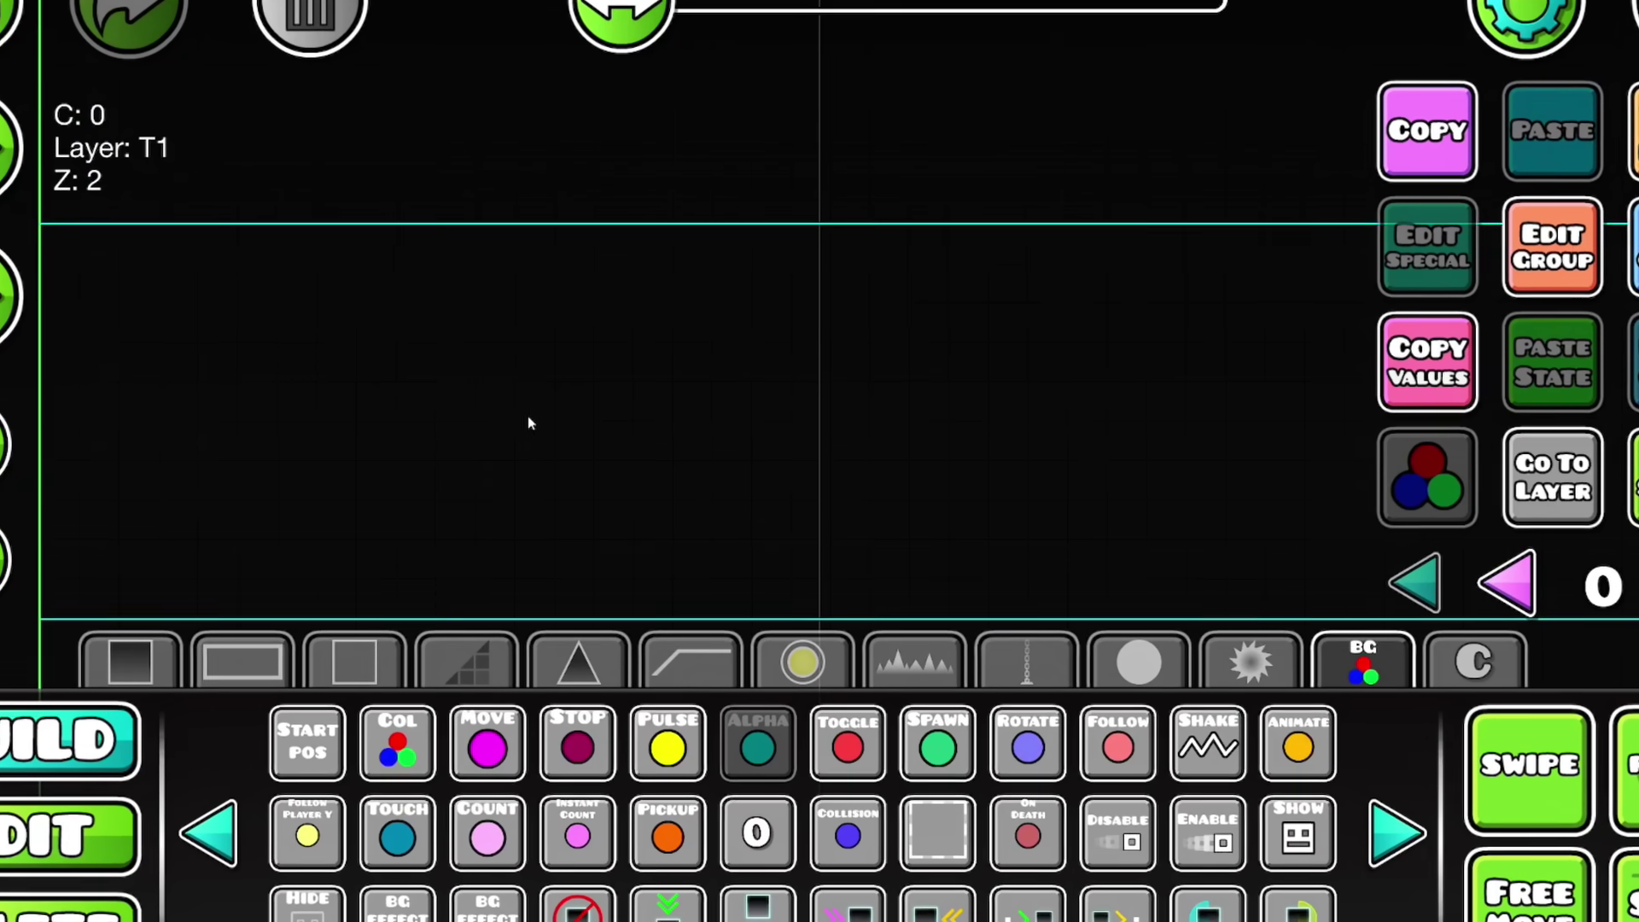
{"action": "left_click", "coordinate": [429, 647]}
{"action": "left_click", "coordinate": [925, 709]}
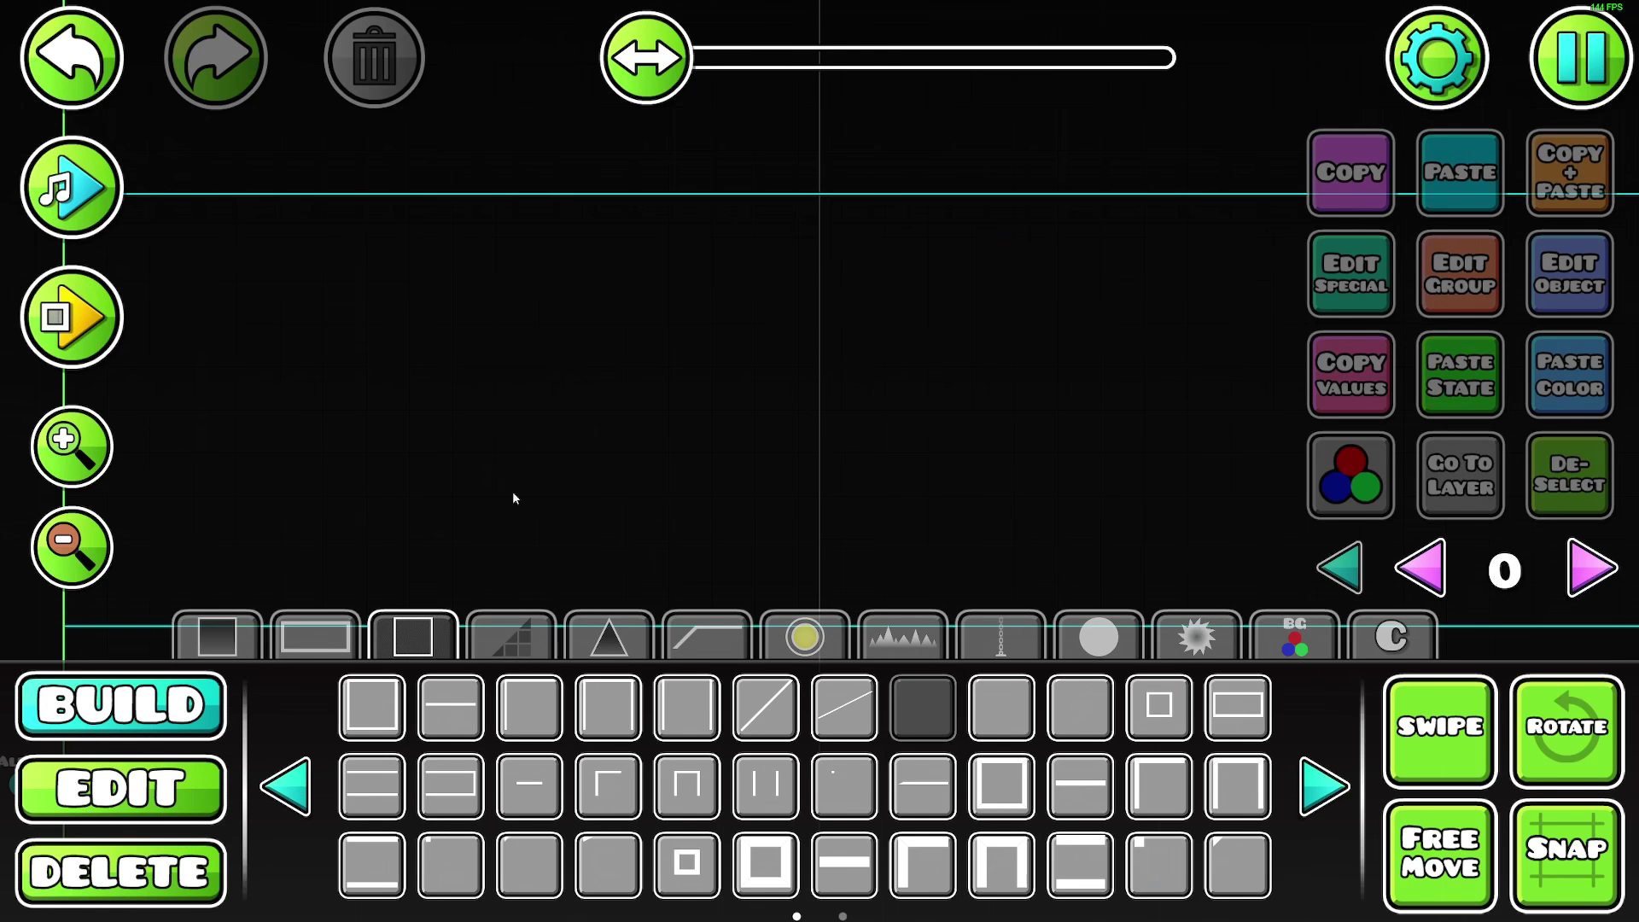
- Place the small outline block and assign it to group 2
{"action": "left_click", "coordinate": [328, 258]}
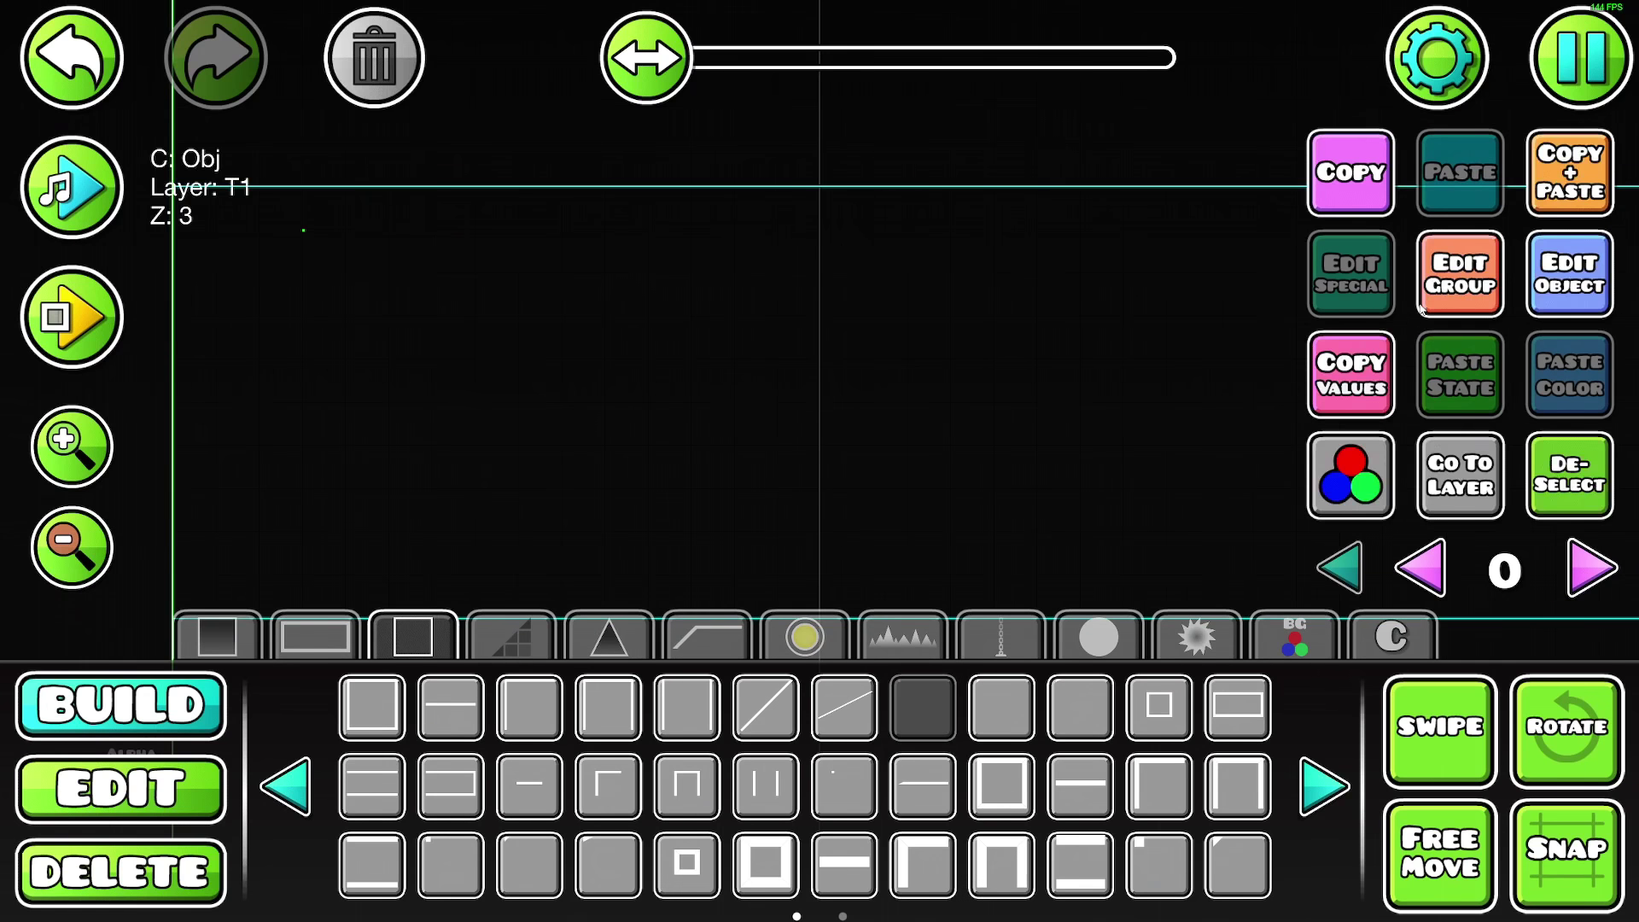
{"action": "left_click", "coordinate": [1459, 275]}
{"action": "left_click", "coordinate": [963, 338]}
{"action": "left_click", "coordinate": [1177, 337]}
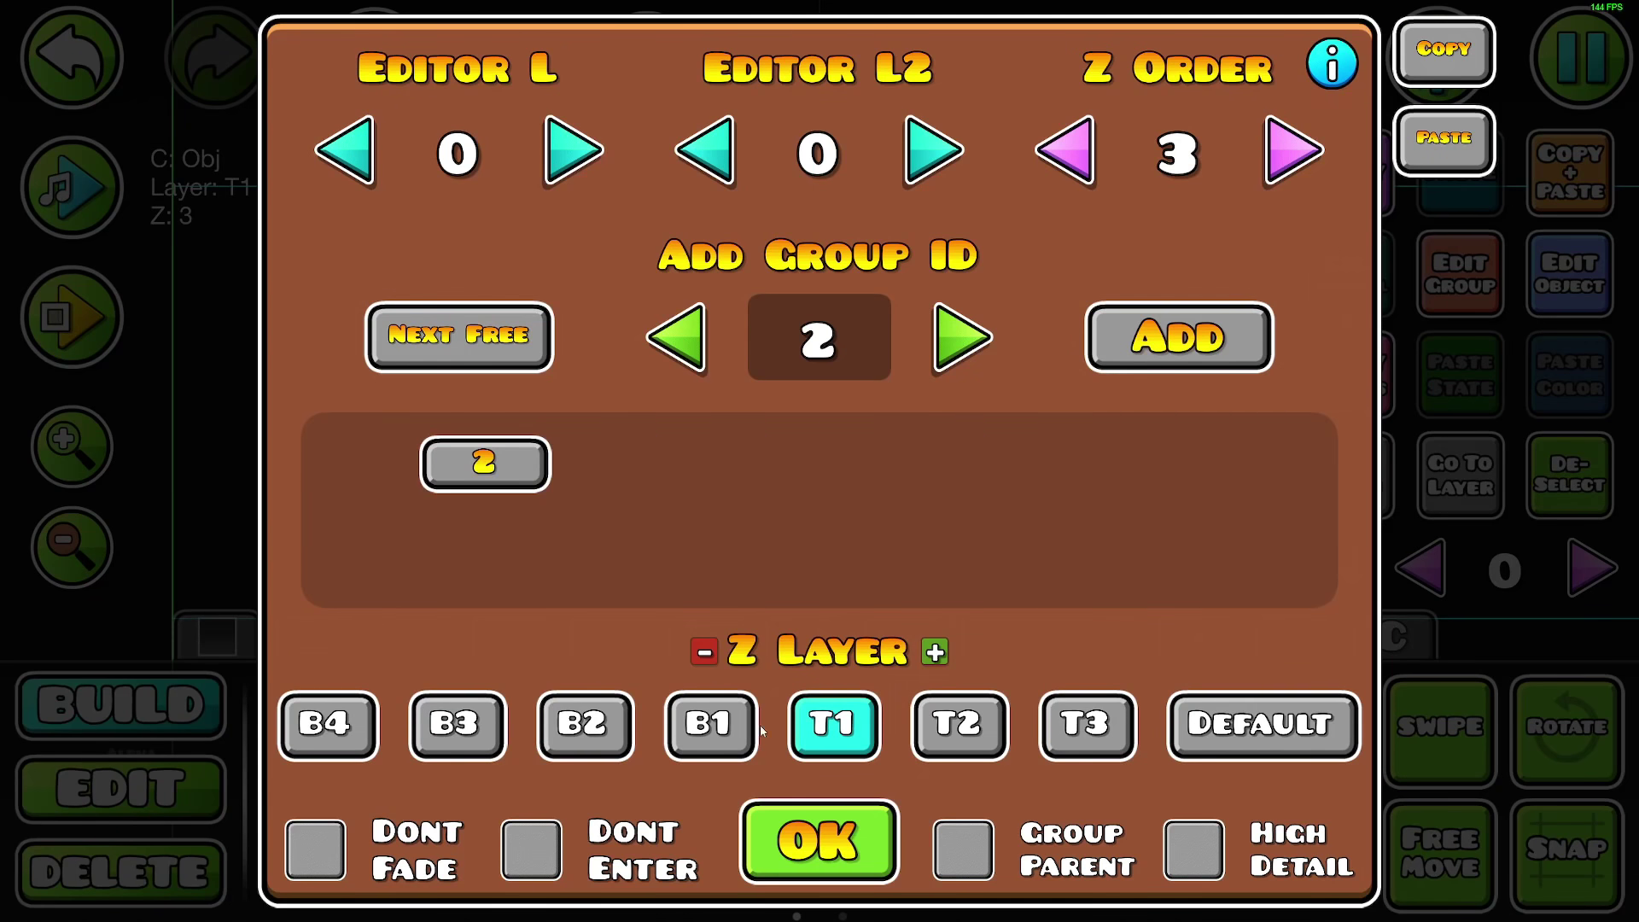
{"action": "left_click", "coordinate": [819, 840]}
- Give the block base colour channel 10 with blending enabled
{"action": "left_click", "coordinate": [1570, 371]}
{"action": "left_click", "coordinate": [1193, 618]}
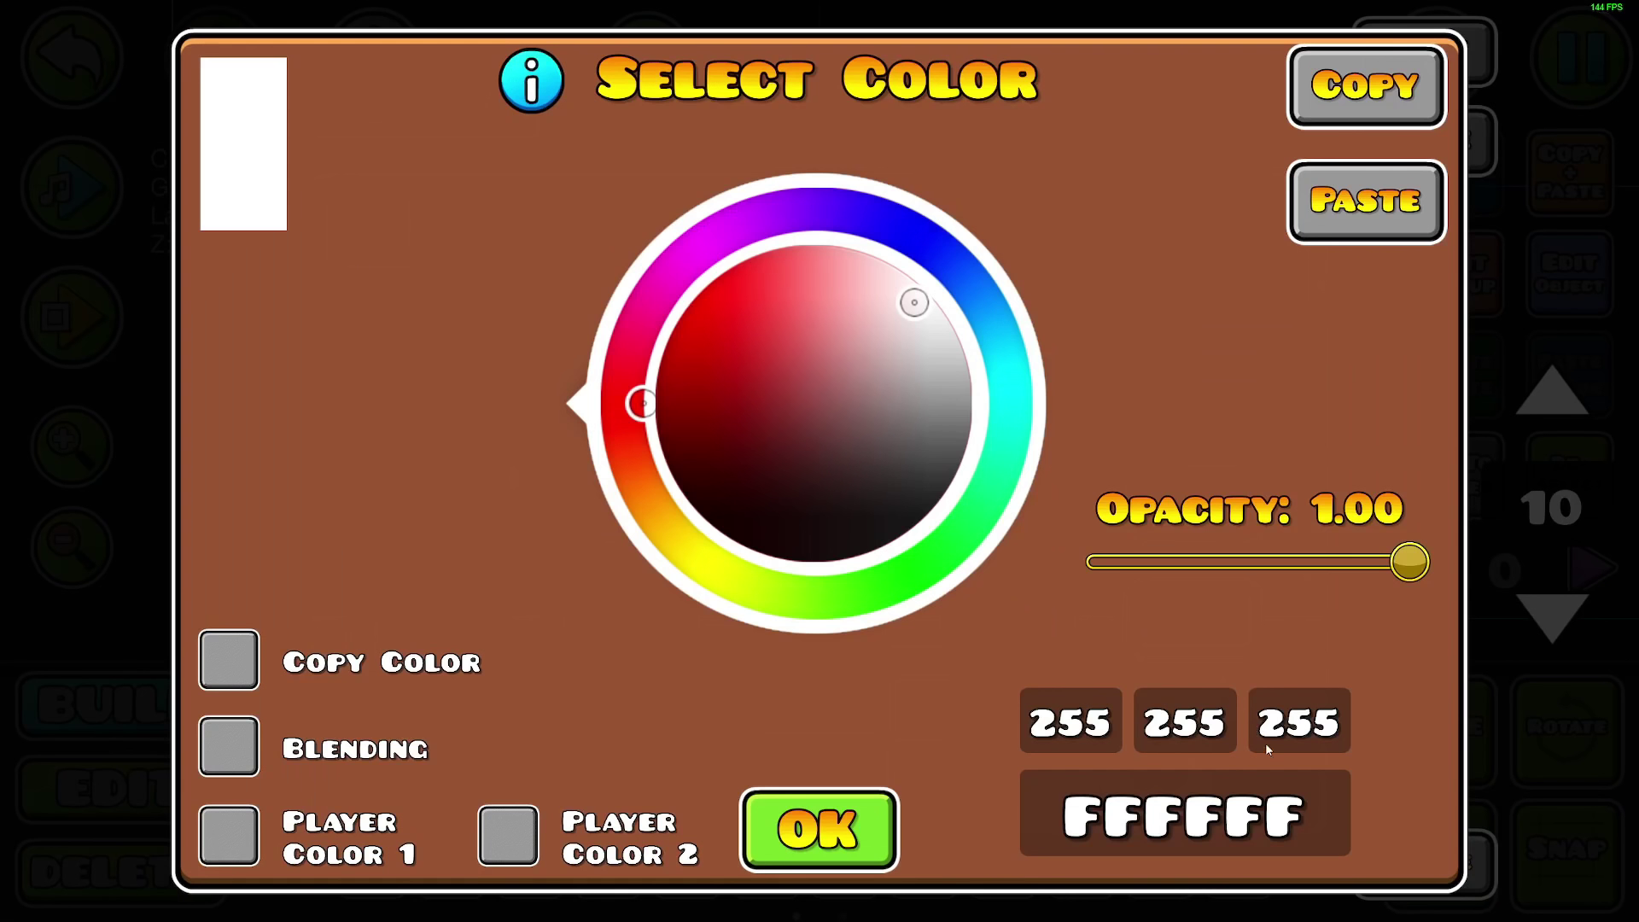
{"action": "left_click", "coordinate": [820, 560]}
{"action": "left_click", "coordinate": [230, 749]}
{"action": "left_click", "coordinate": [818, 829]}
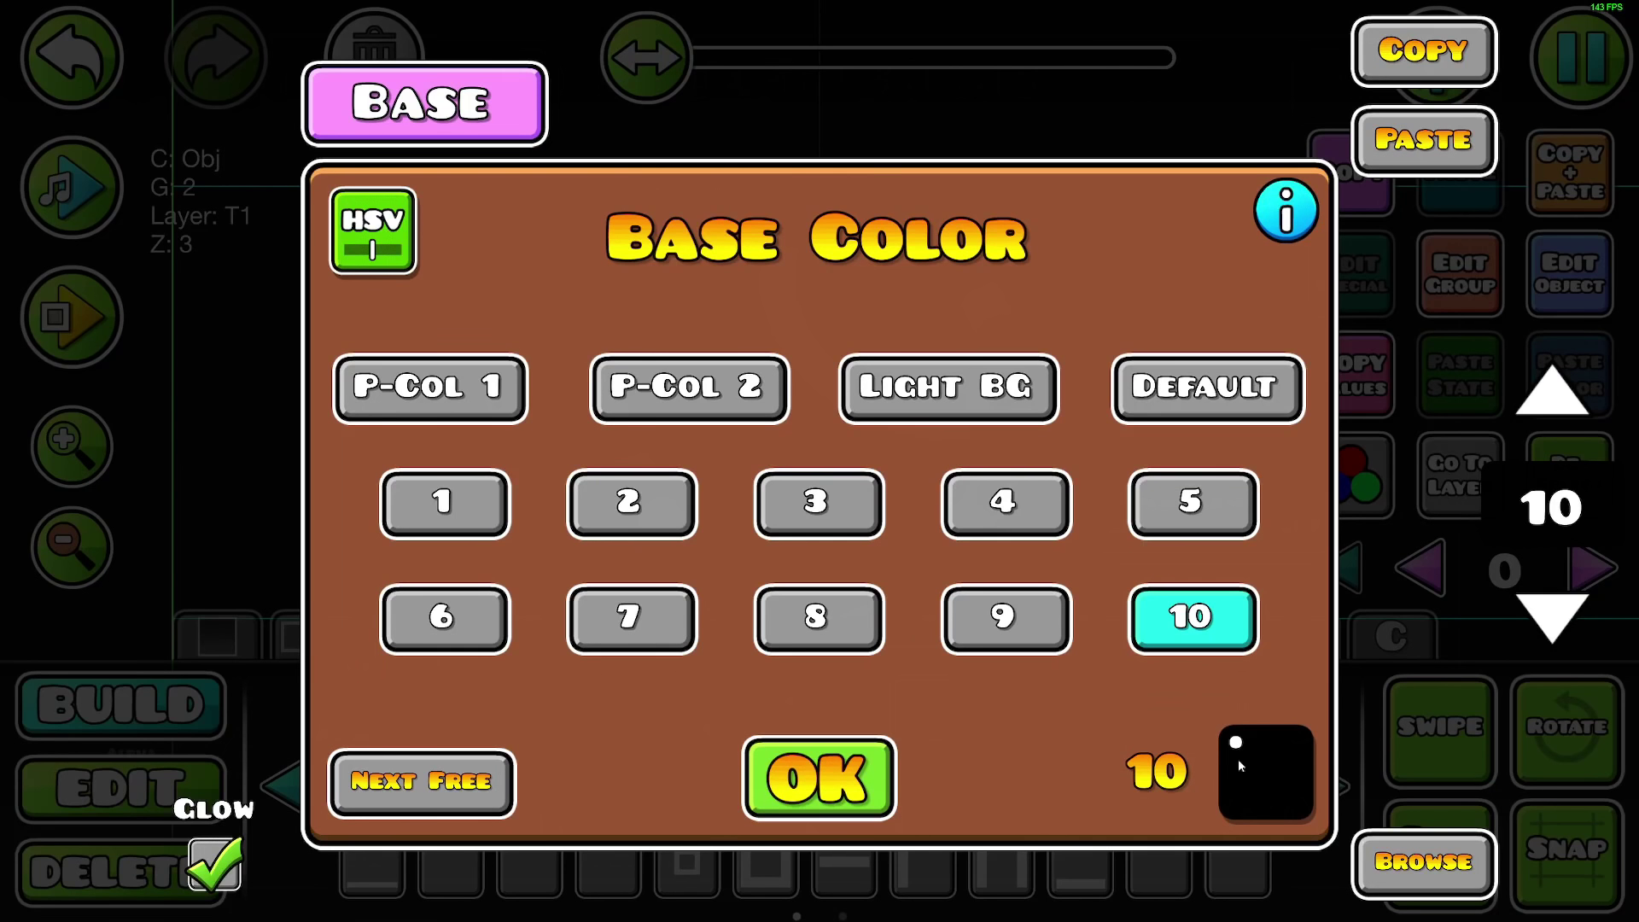
{"action": "left_click", "coordinate": [819, 778]}
{"action": "key", "text": "Escape"}
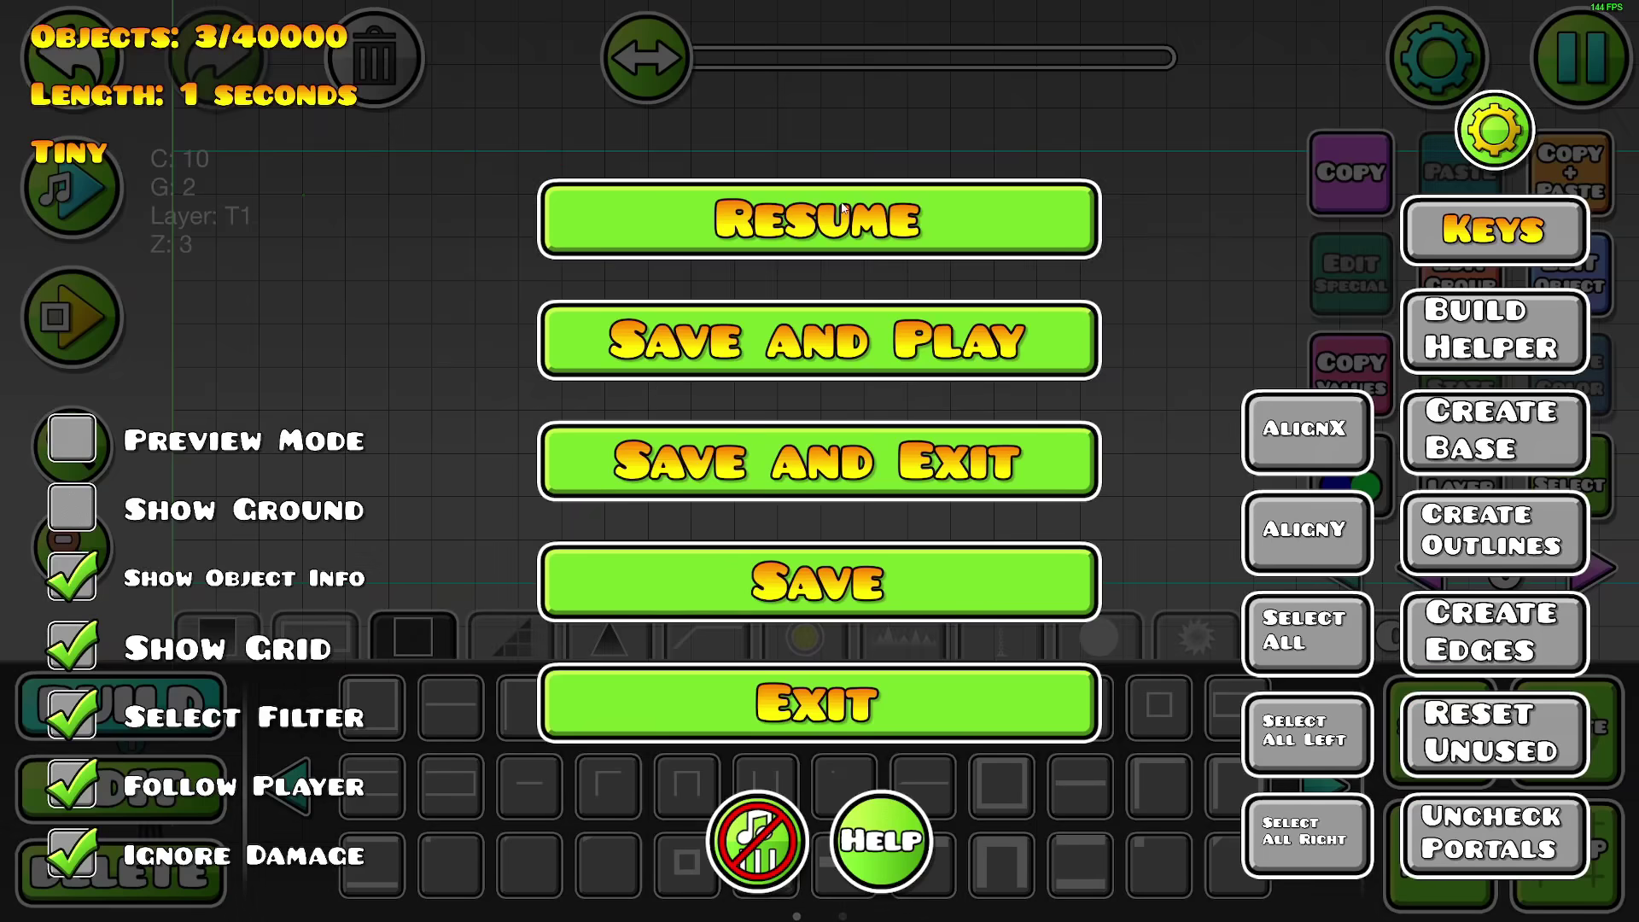
{"action": "key", "text": "Escape"}
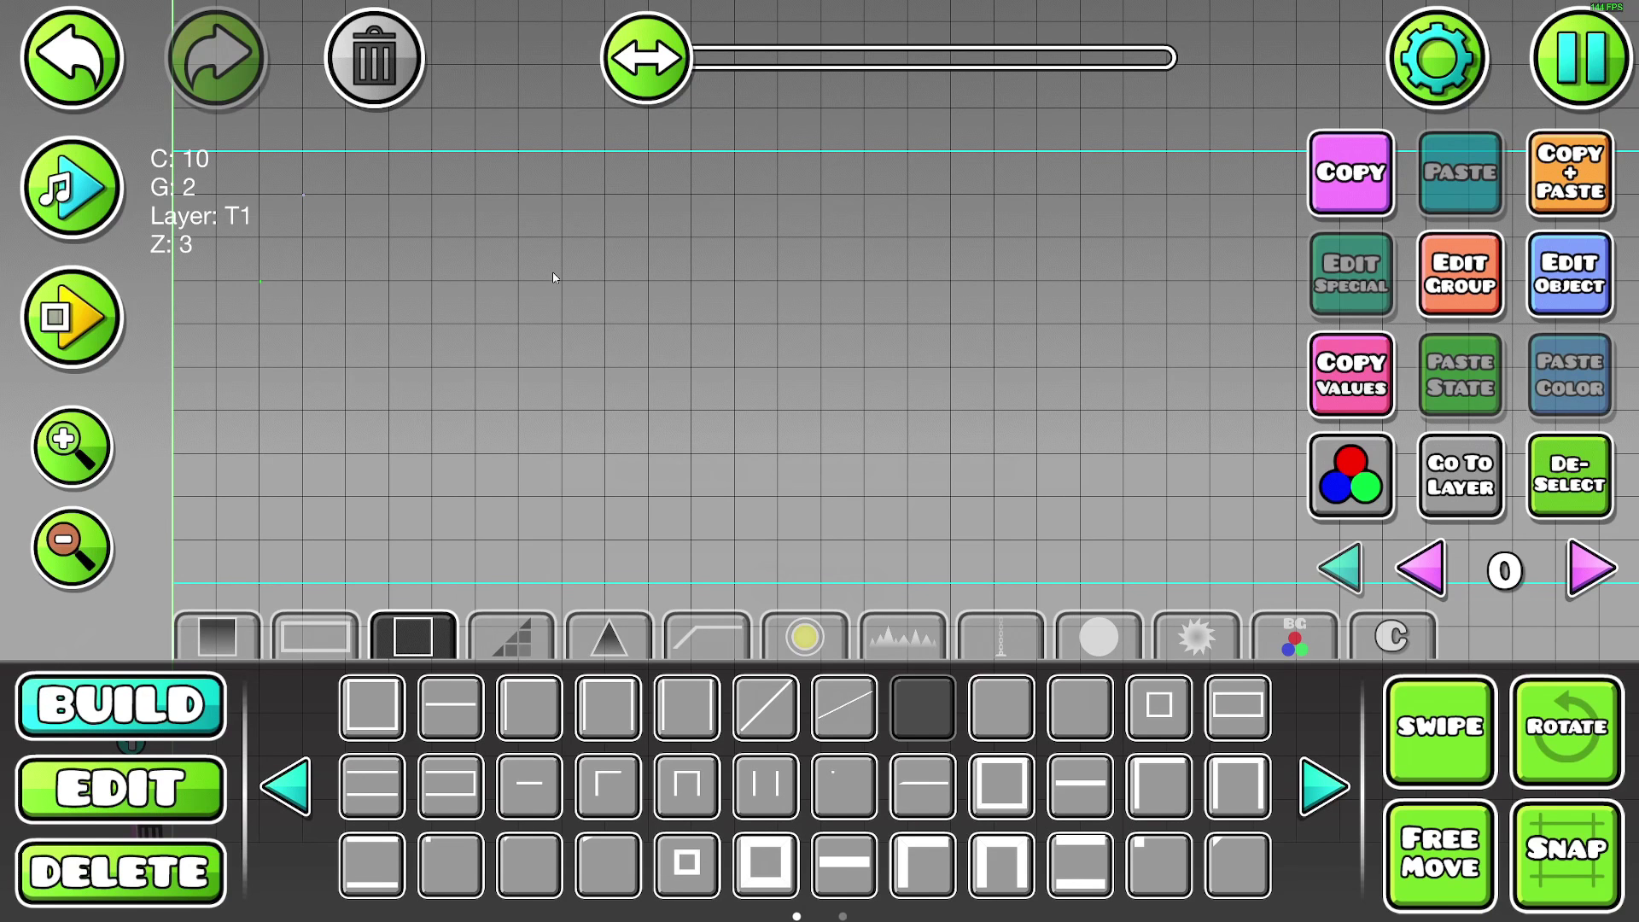
- Add group 3 to the three placed objects
{"action": "left_click", "coordinate": [316, 637]}
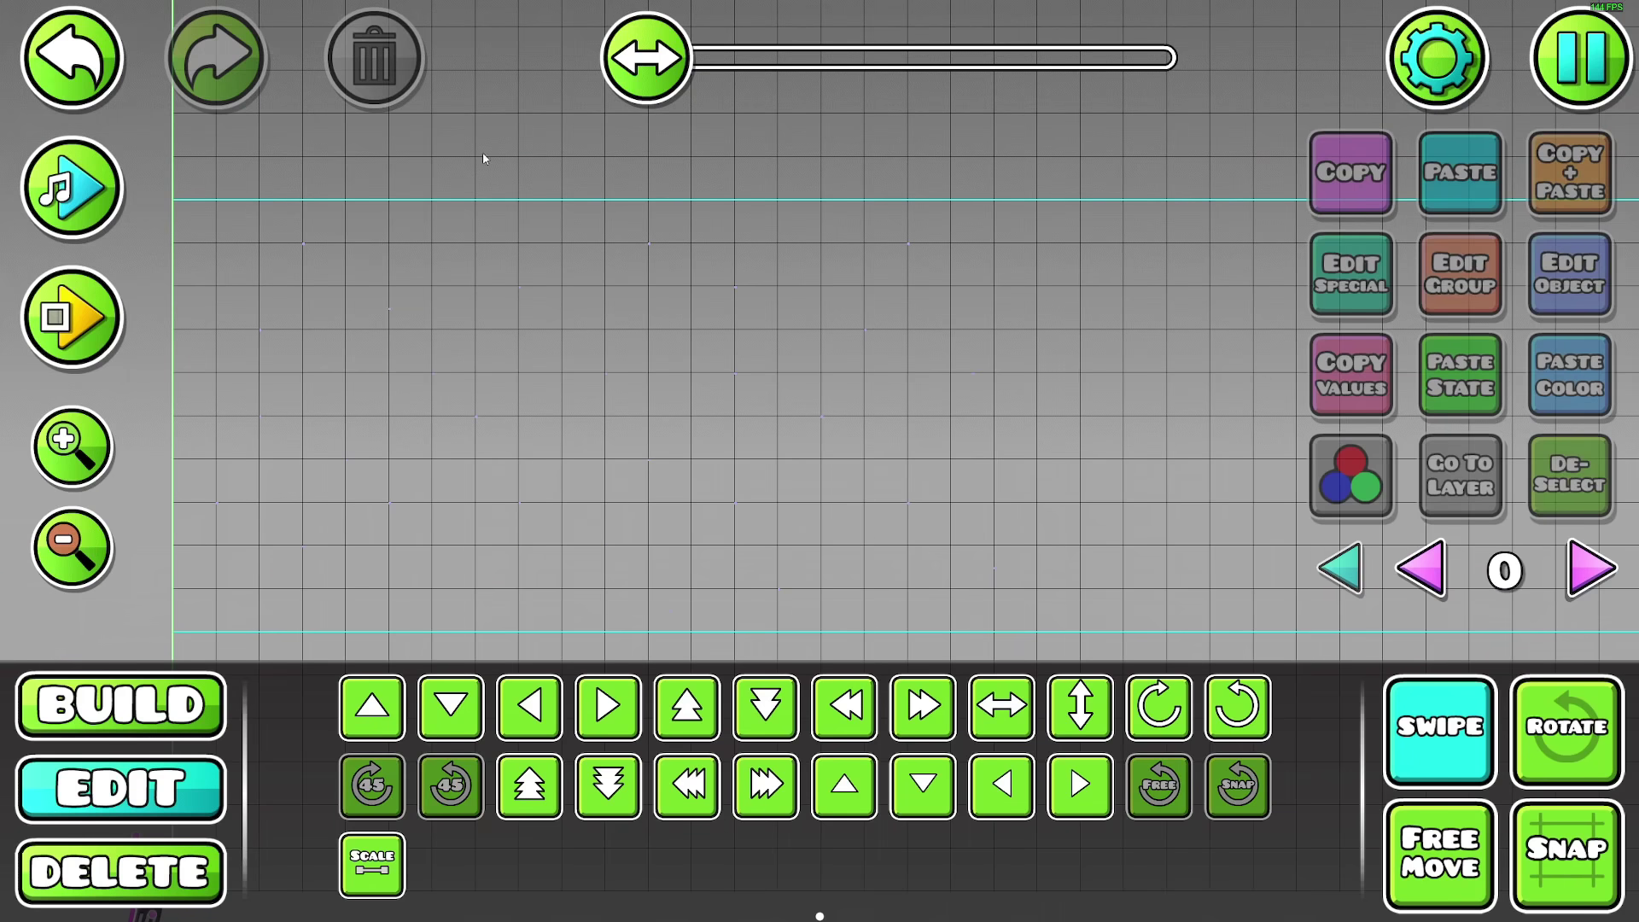
{"action": "left_click_drag", "start_coordinate": [245, 198], "coordinate": [948, 263]}
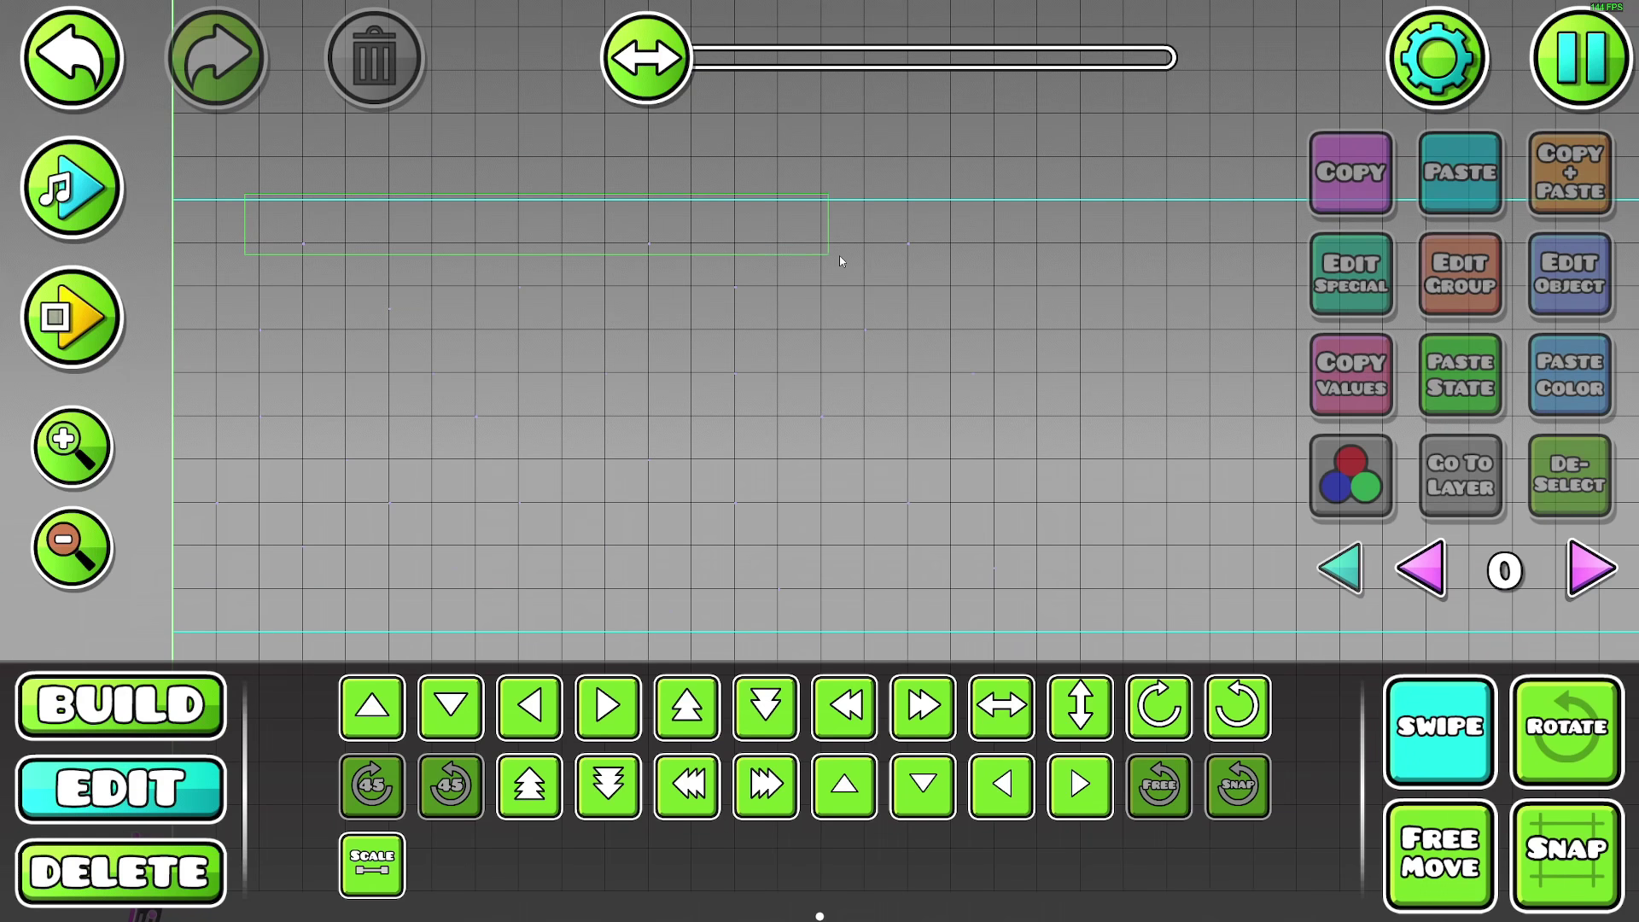
{"action": "left_click", "coordinate": [1460, 273]}
{"action": "left_click", "coordinate": [459, 336]}
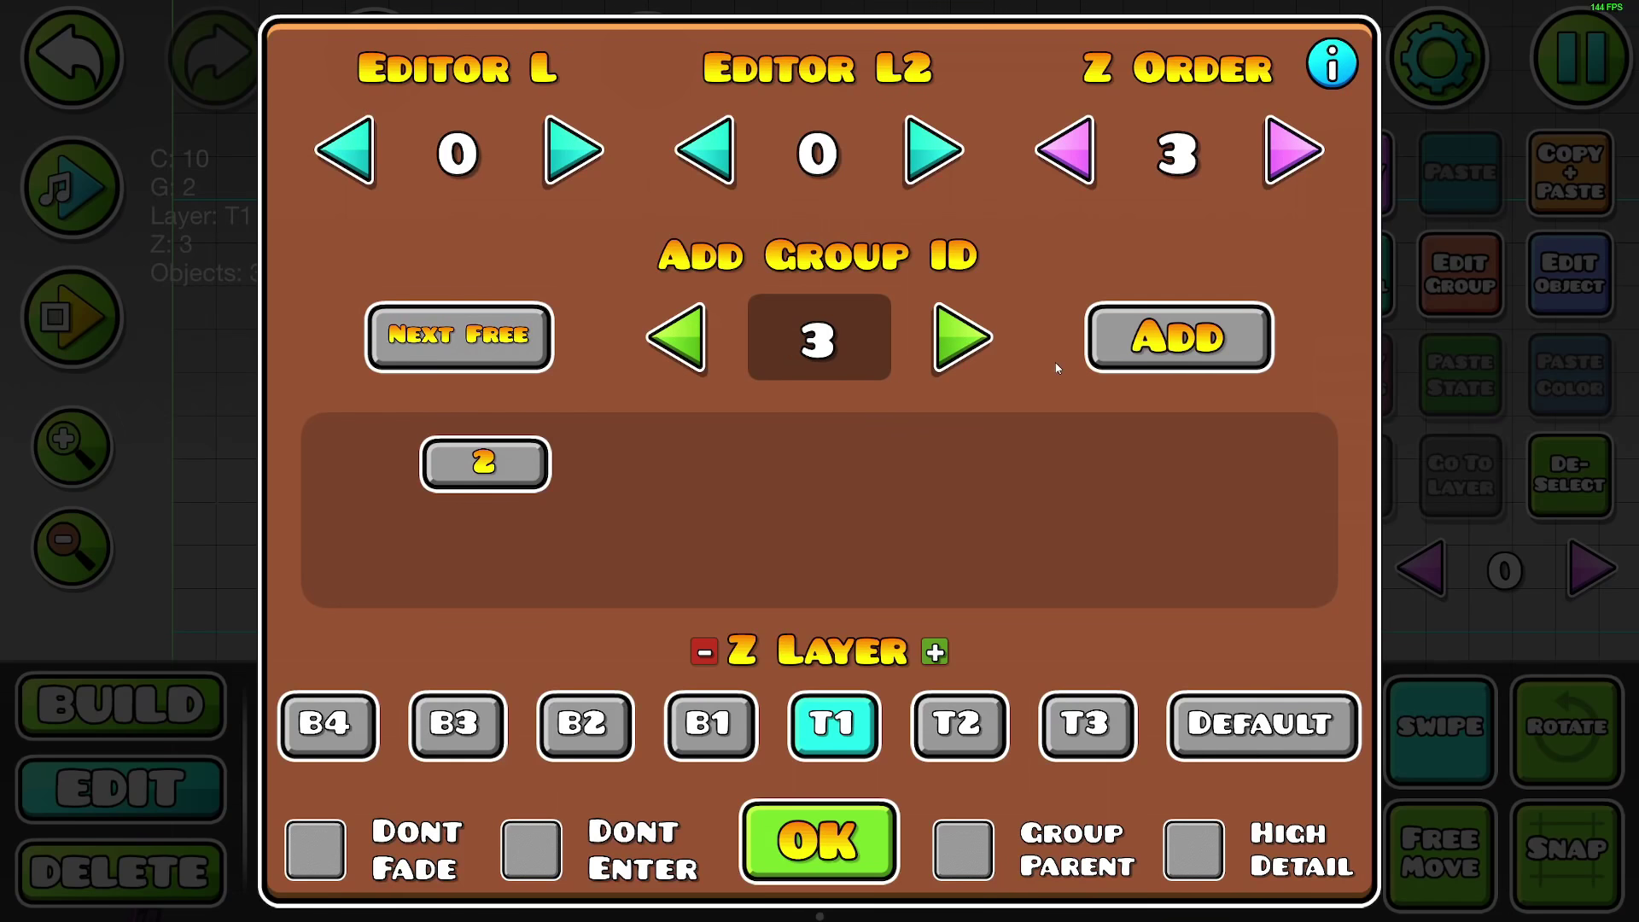
{"action": "left_click", "coordinate": [1178, 336]}
{"action": "left_click", "coordinate": [820, 841]}
{"action": "left_click", "coordinate": [1568, 474]}
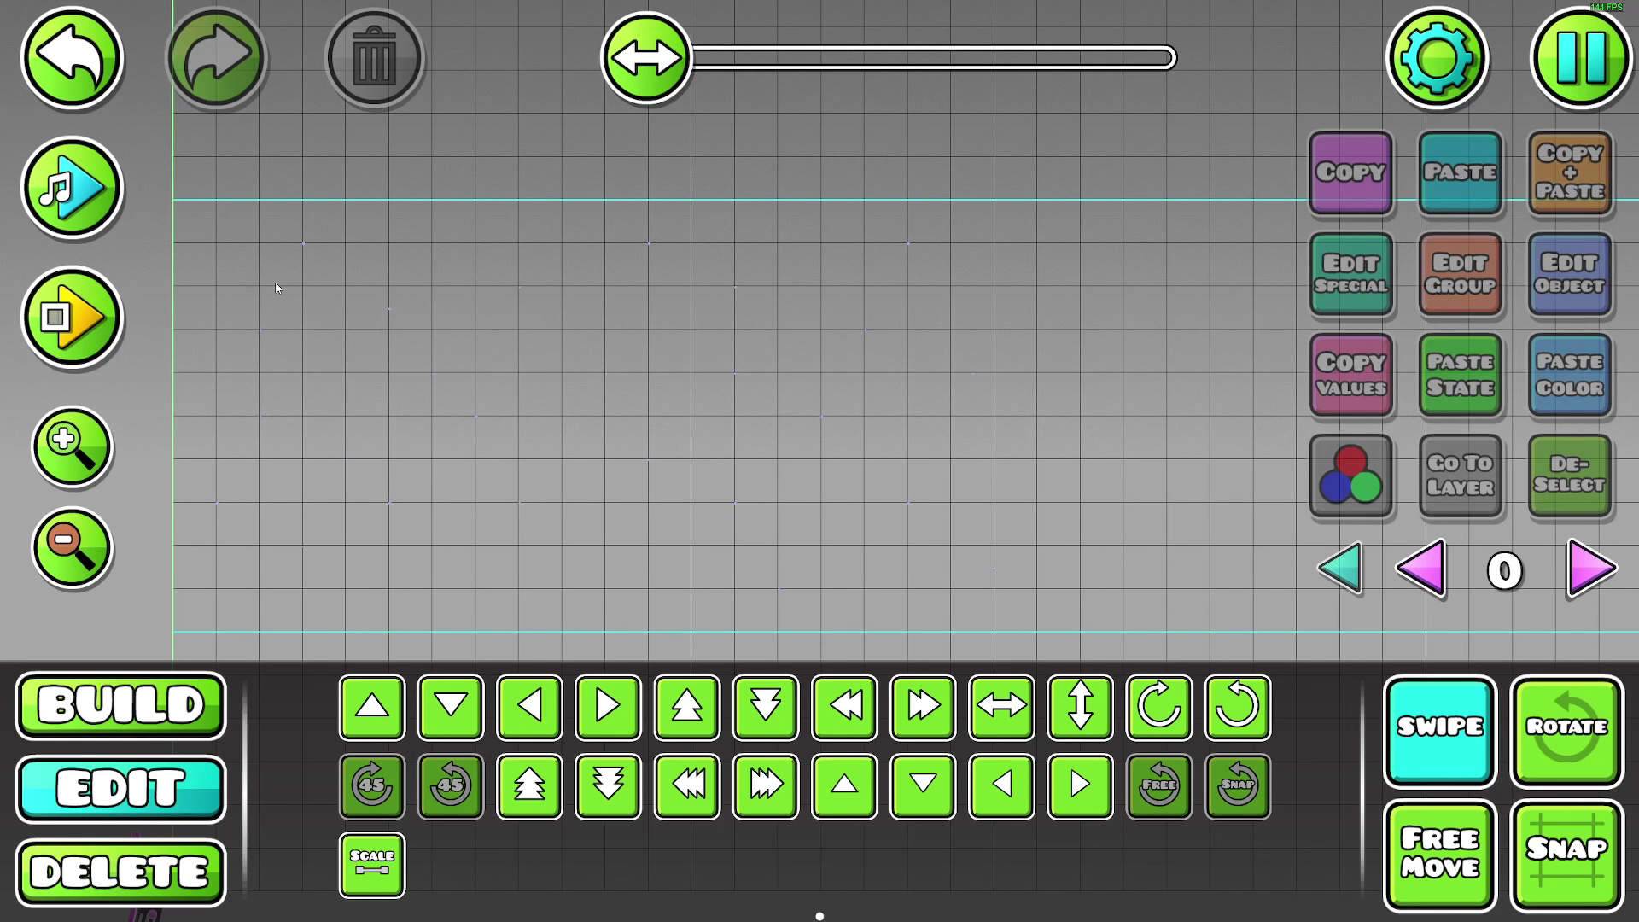
- Add group 4 to two of the objects
{"action": "left_click_drag", "start_coordinate": [276, 287], "coordinate": [625, 360]}
{"action": "left_click", "coordinate": [1459, 273]}
{"action": "left_click", "coordinate": [459, 335]}
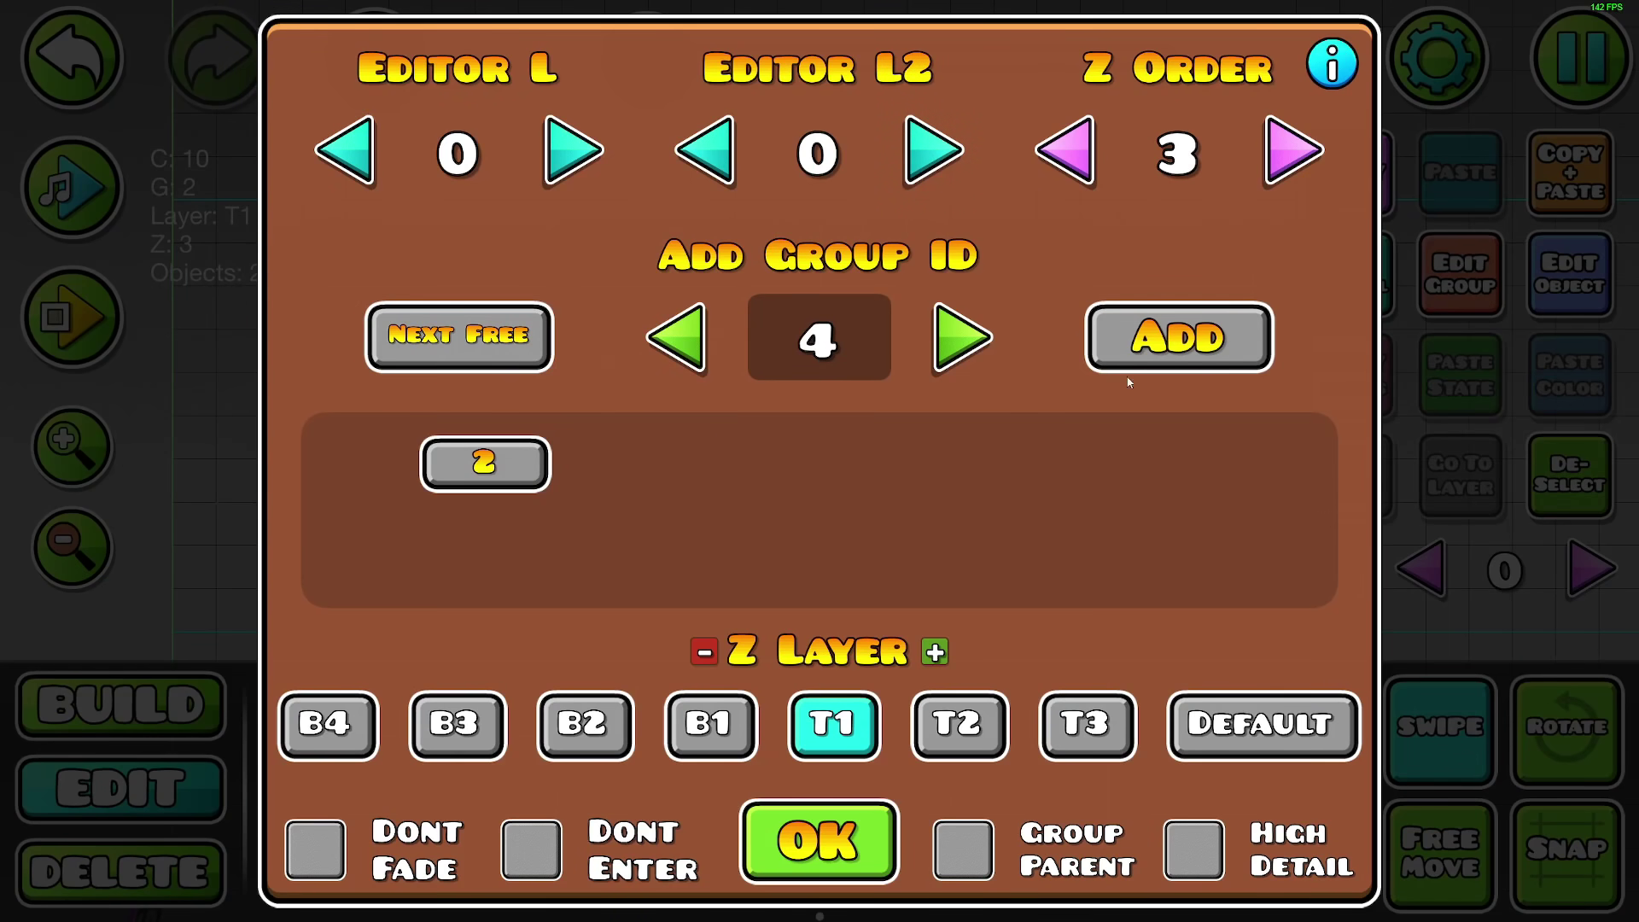
{"action": "left_click", "coordinate": [1177, 336]}
{"action": "left_click", "coordinate": [820, 841]}
{"action": "left_click", "coordinate": [606, 283]}
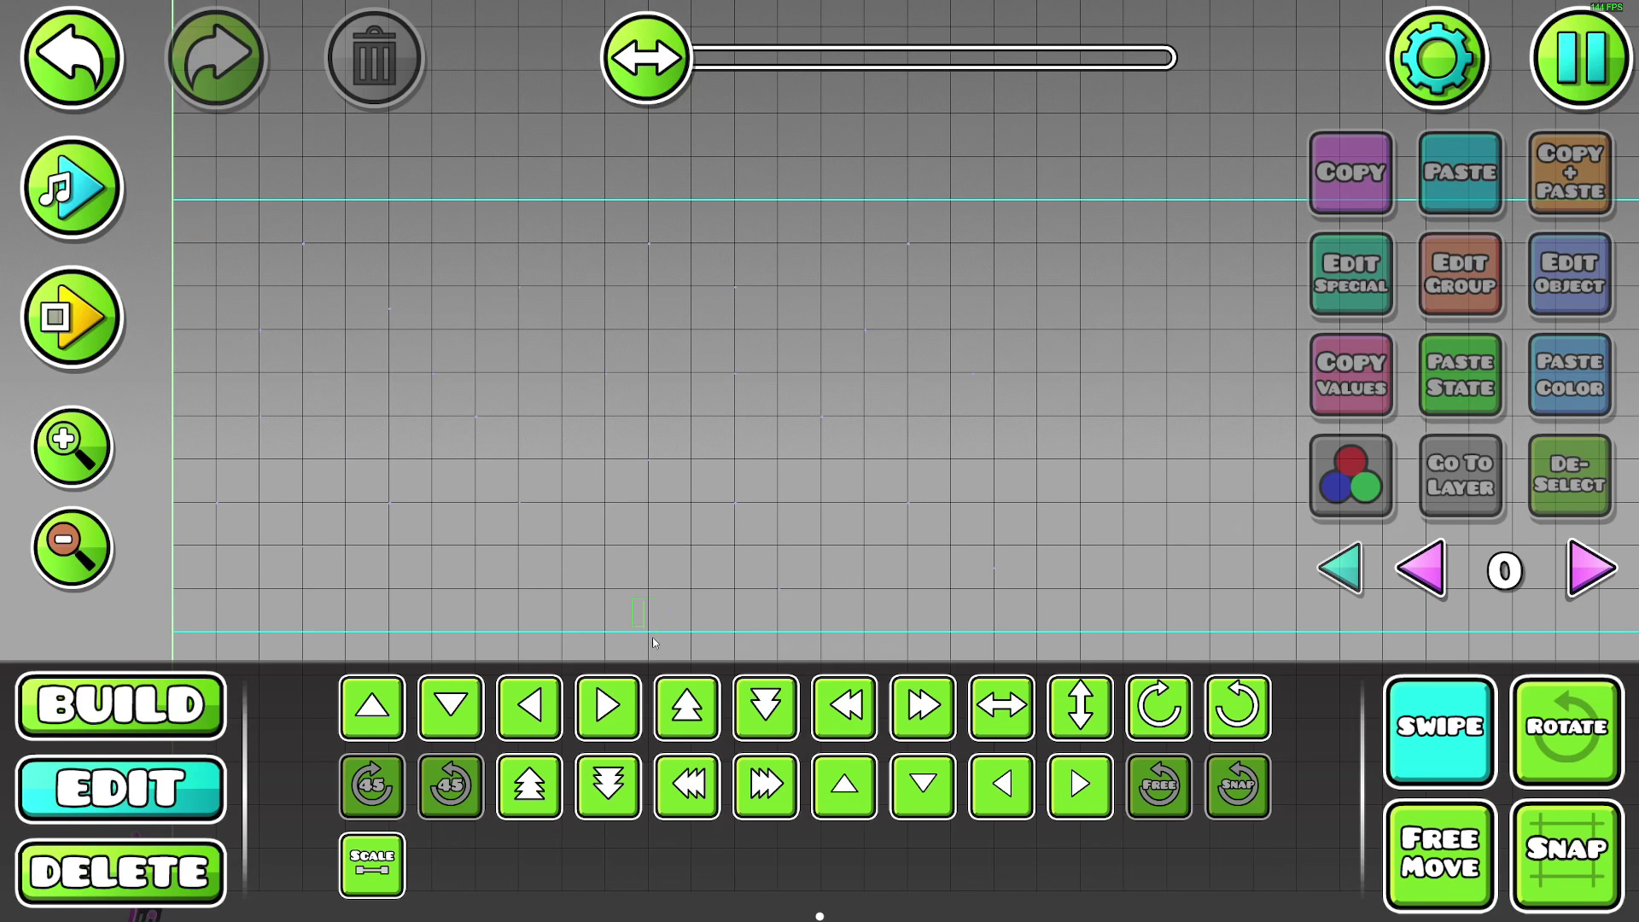
- Add group 14 to the object that was only in group 2
{"action": "left_click", "coordinate": [636, 614]}
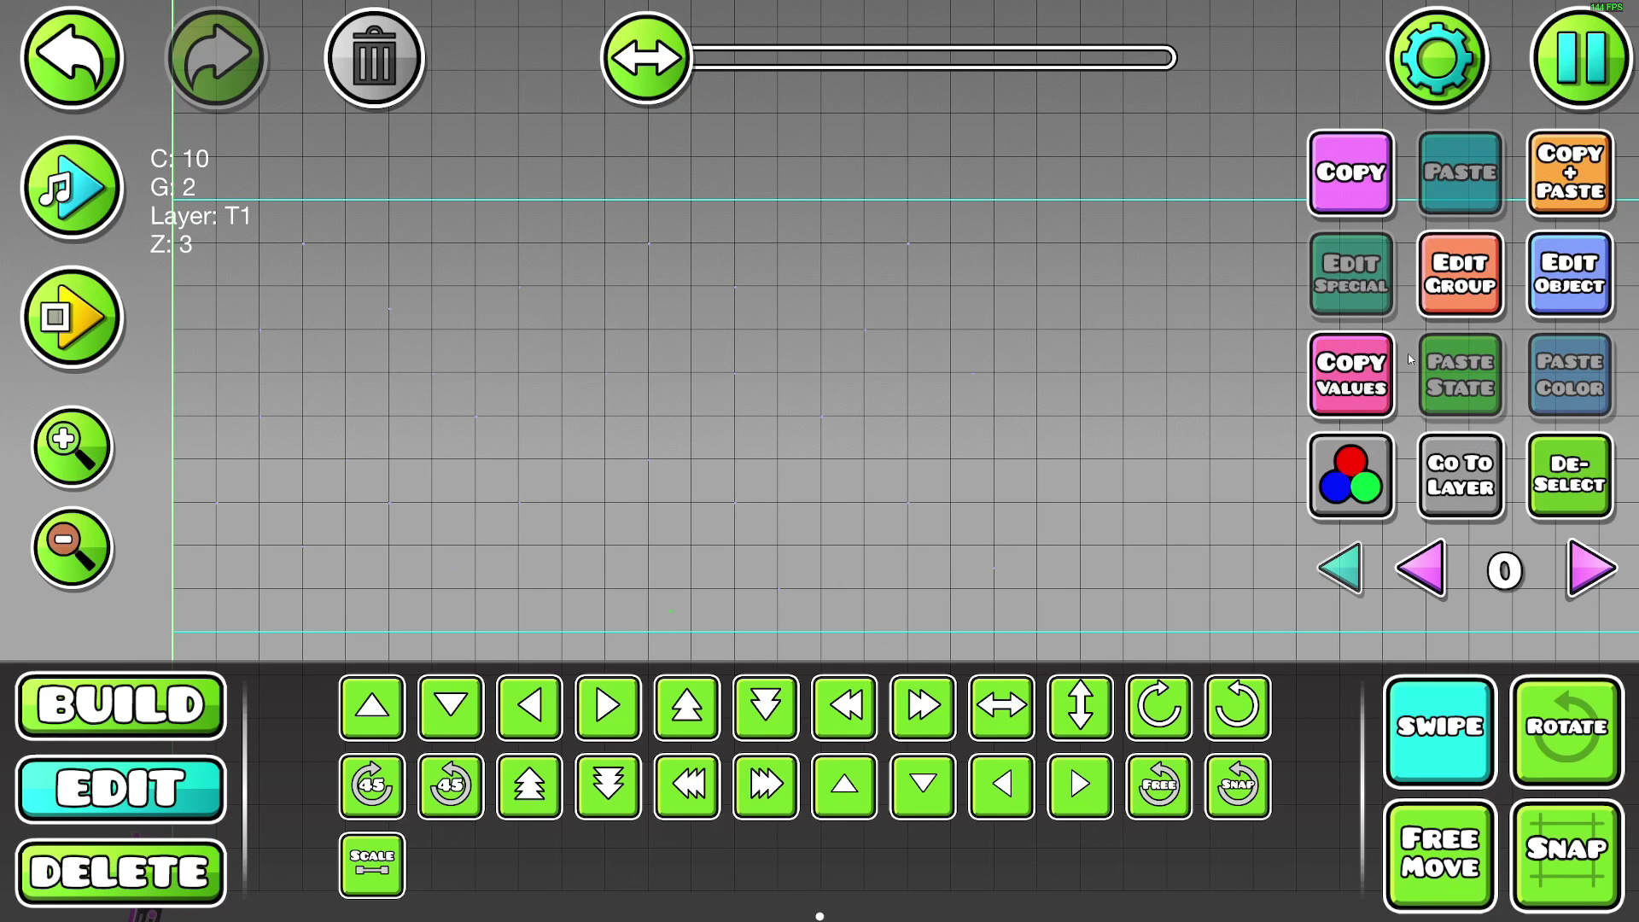
{"action": "left_click", "coordinate": [1459, 272]}
{"action": "left_click", "coordinate": [457, 337]}
{"action": "left_click", "coordinate": [1173, 337]}
{"action": "left_click", "coordinate": [823, 841]}
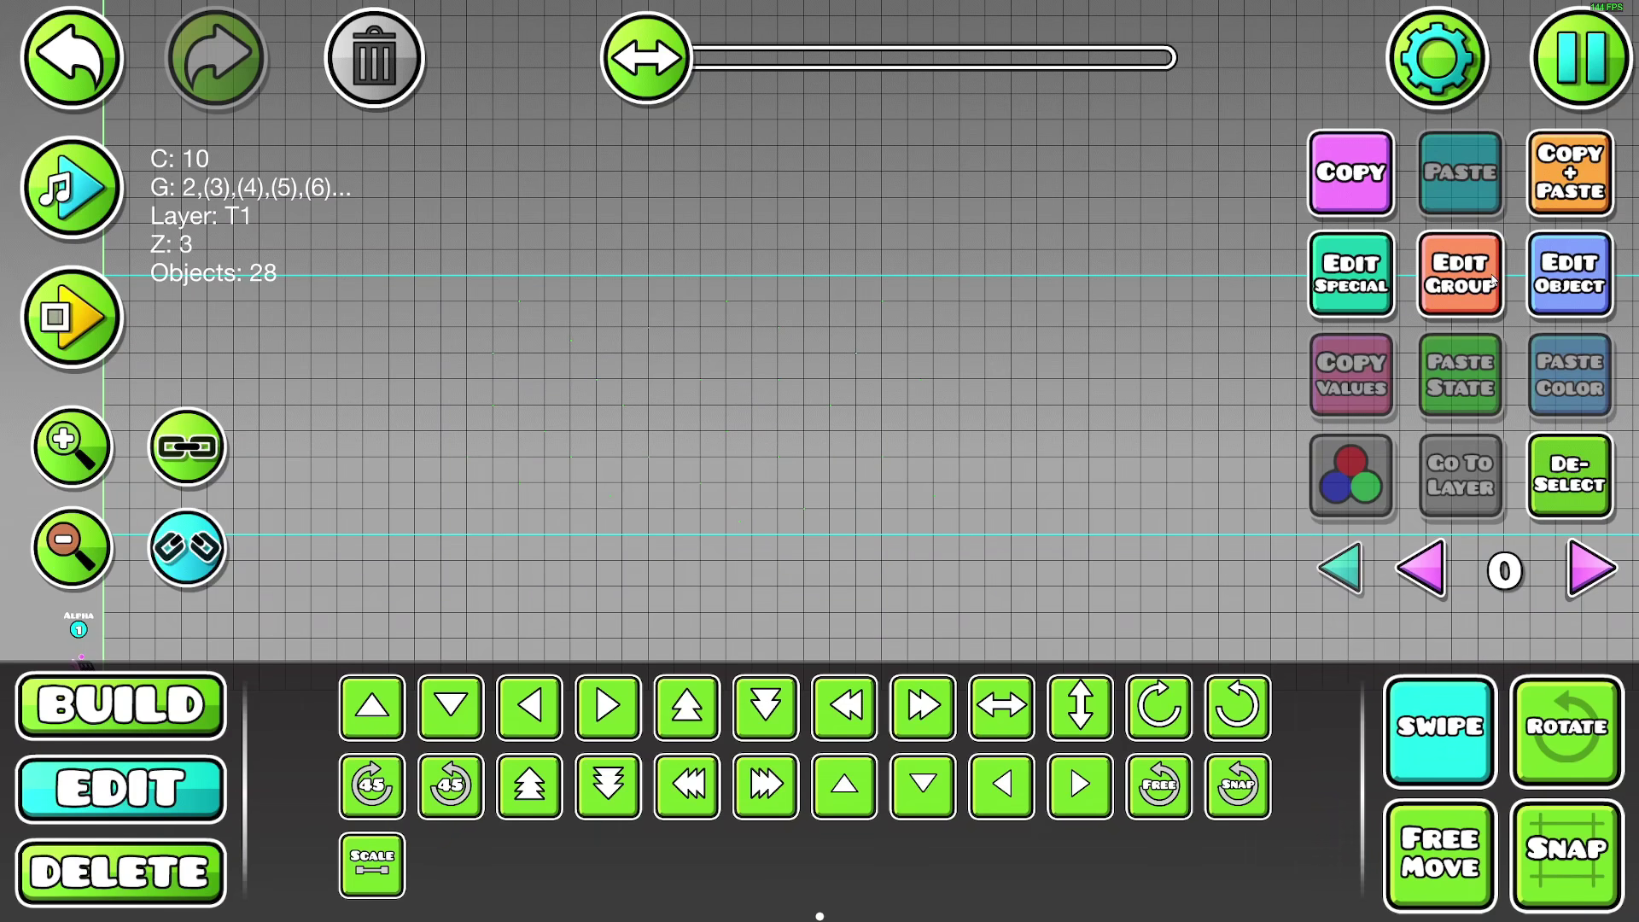
- Add group 16 to the 28 starburst pieces and scale them to 1.01
{"action": "left_click", "coordinate": [1461, 275]}
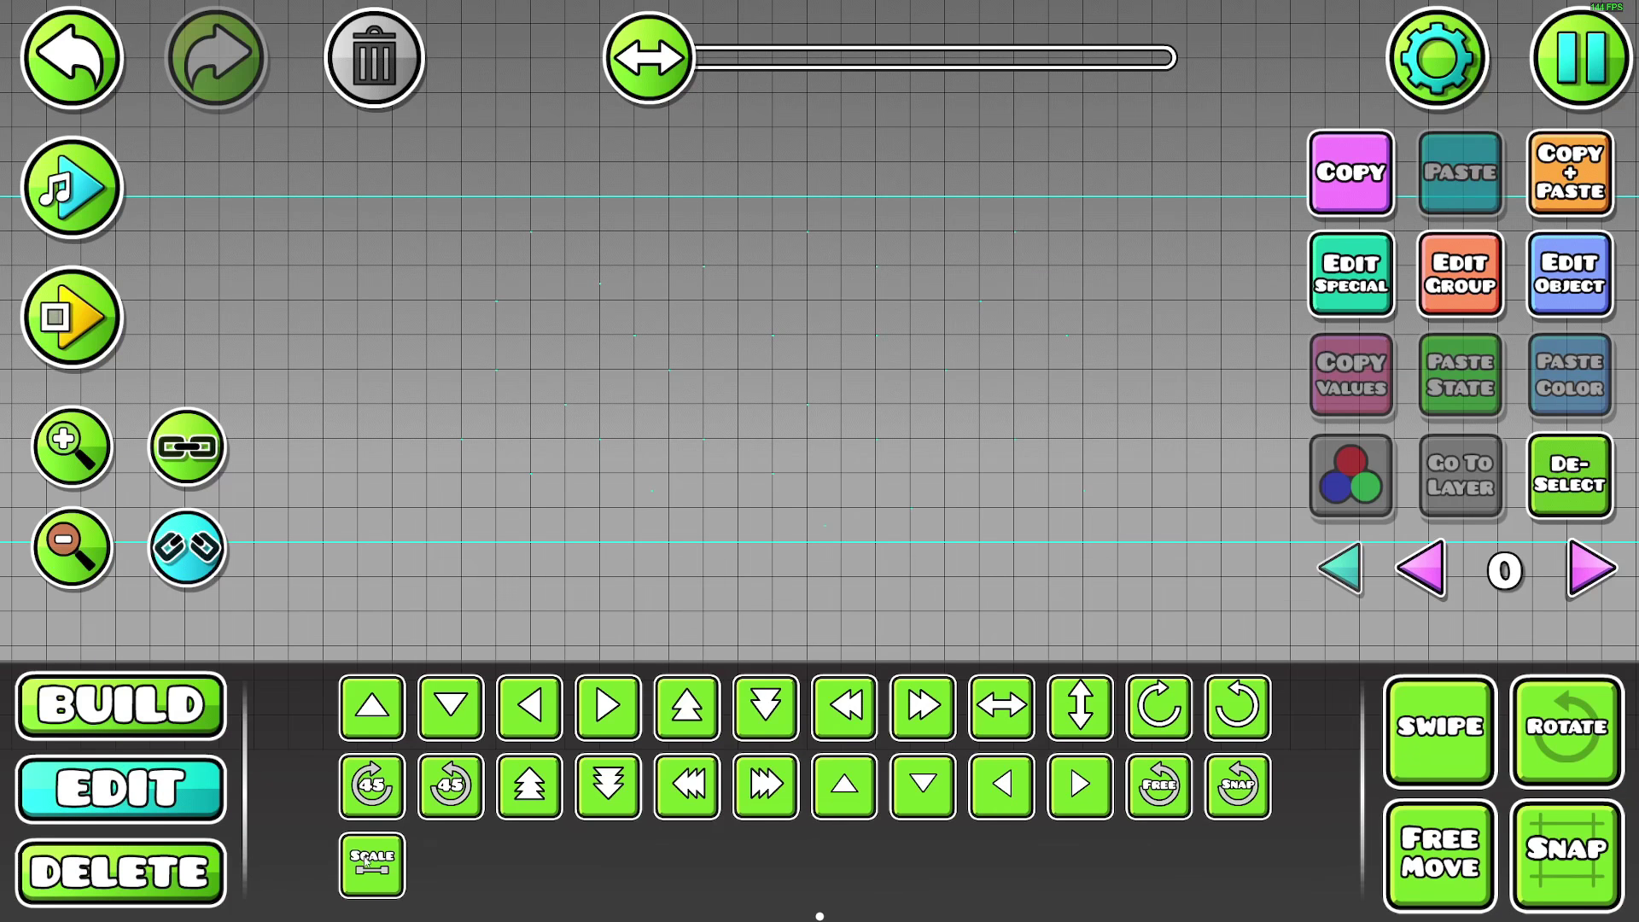
{"action": "left_click", "coordinate": [371, 864]}
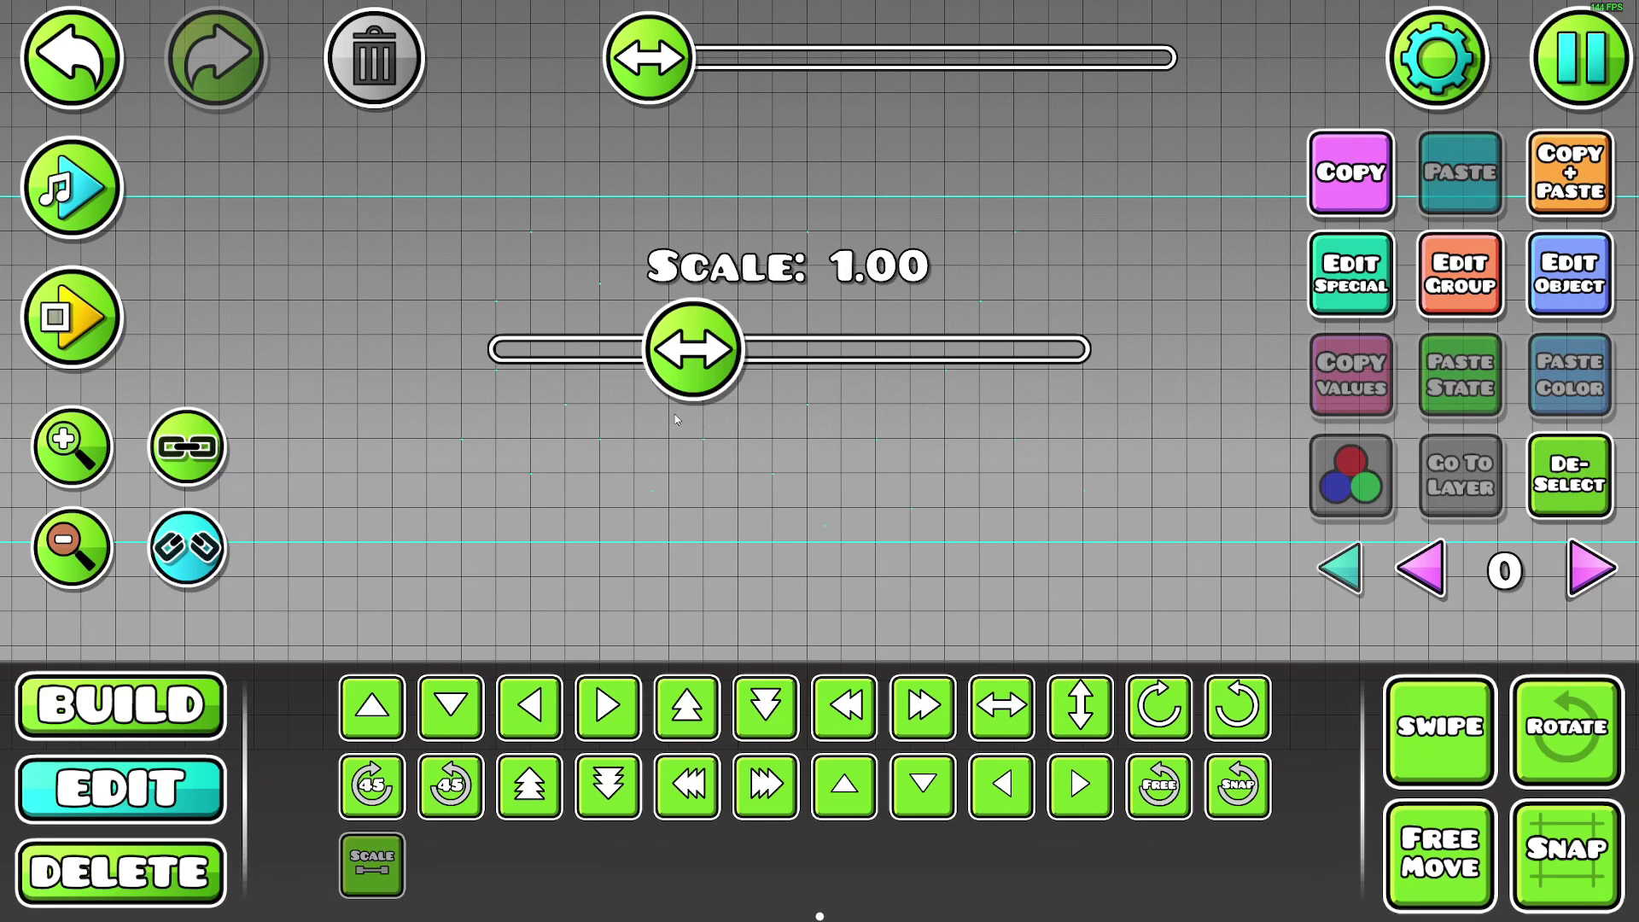
{"action": "left_click_drag", "start_coordinate": [689, 351], "coordinate": [698, 352]}
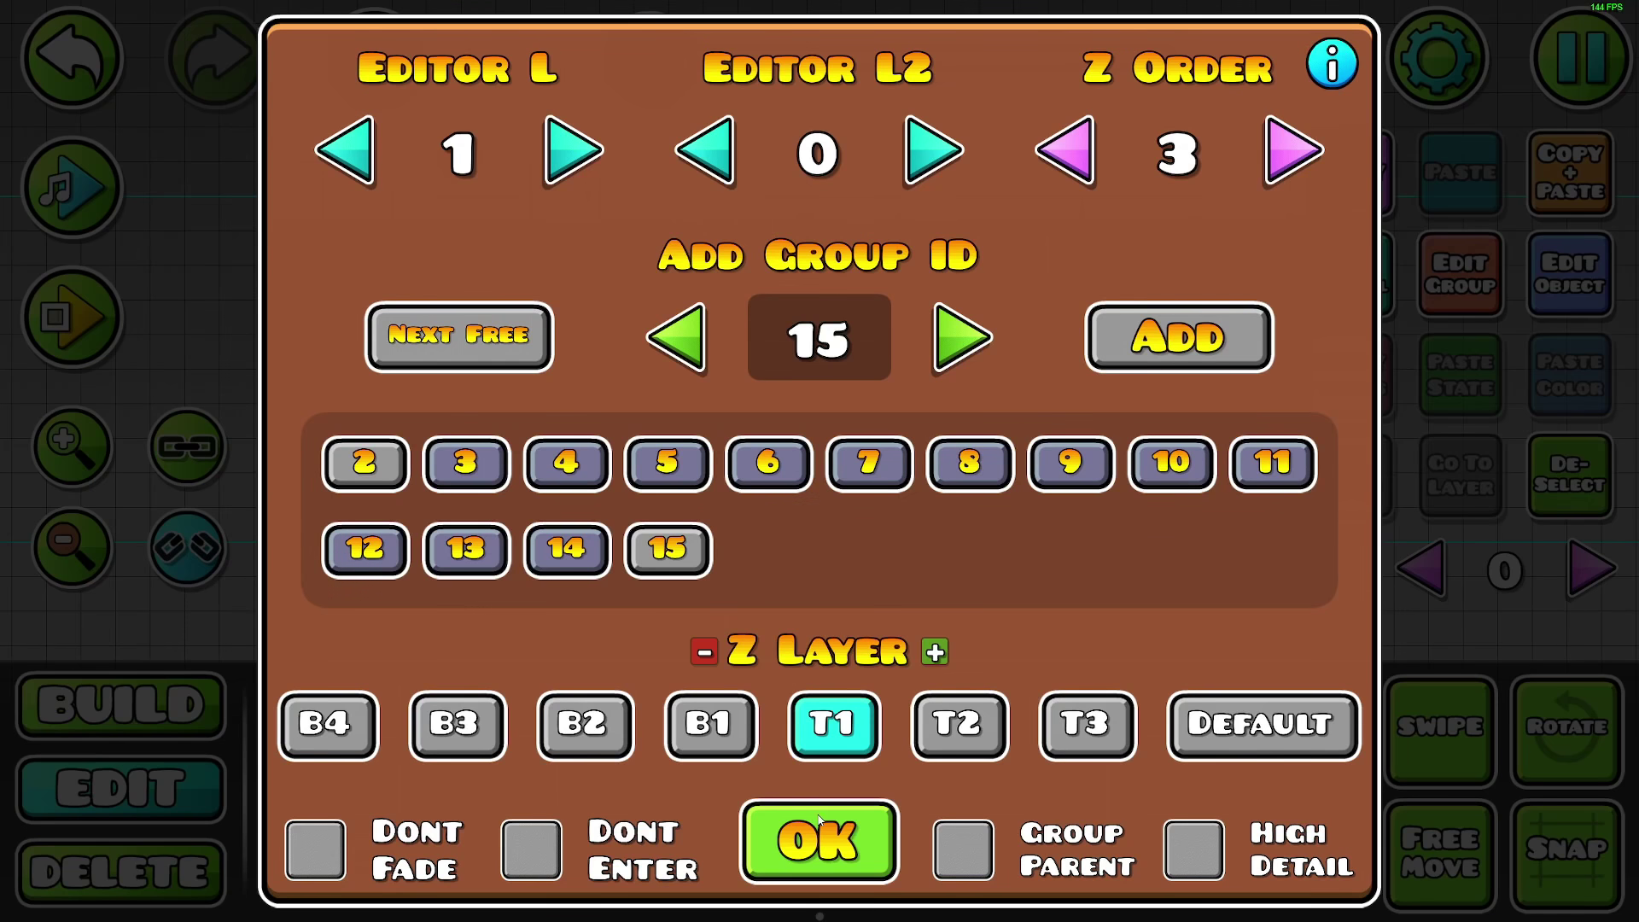
{"action": "left_click", "coordinate": [820, 838]}
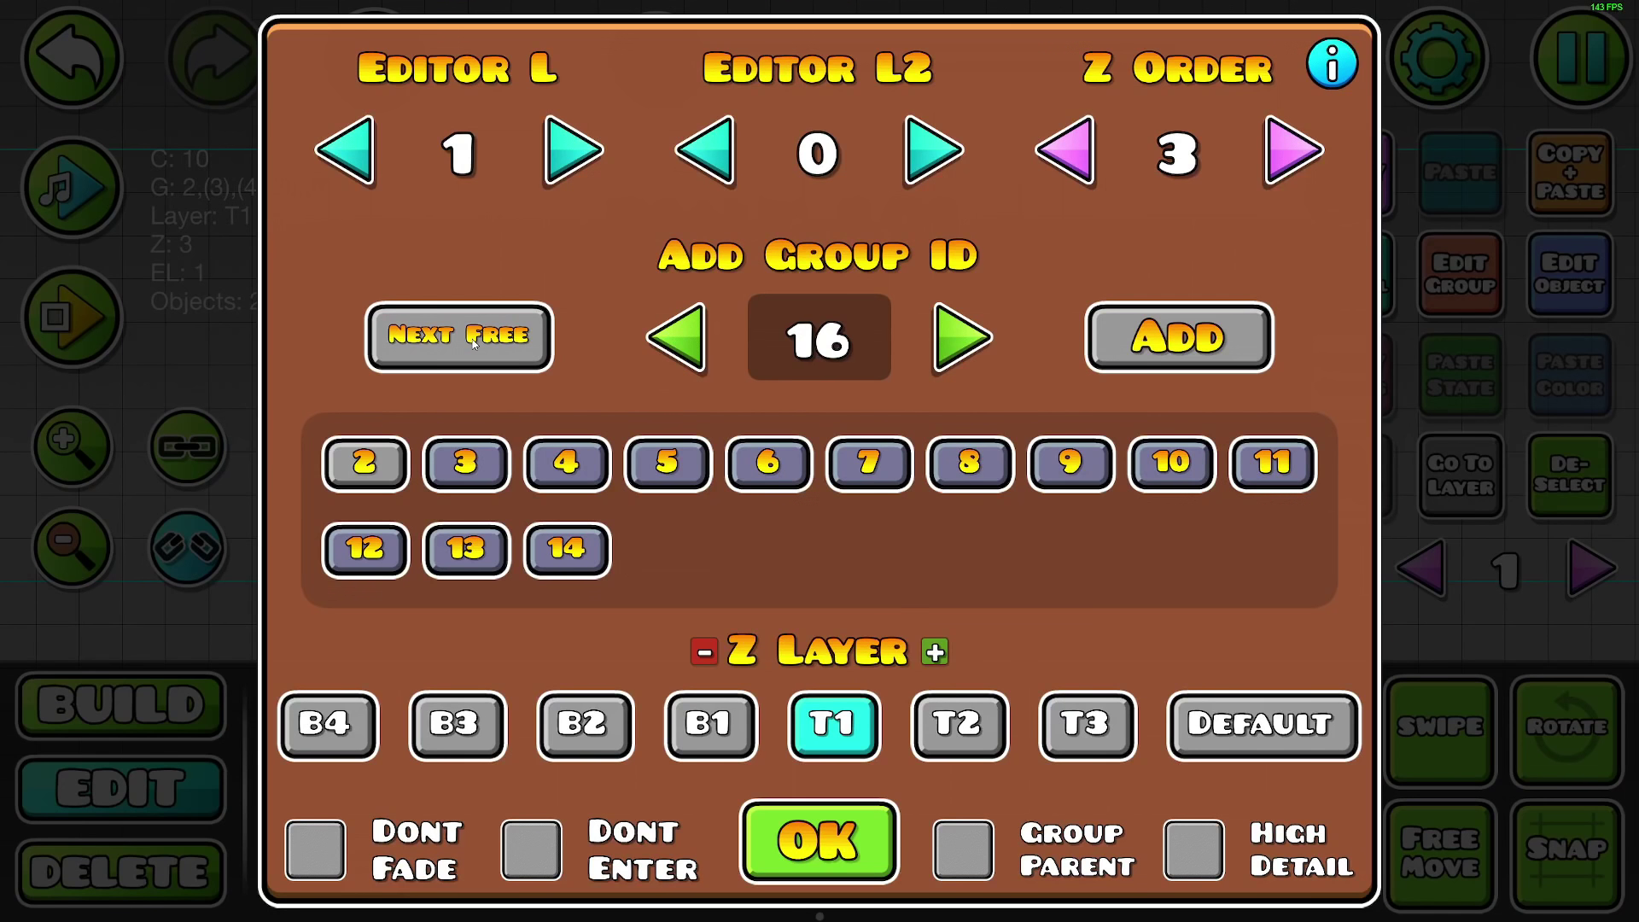
{"action": "left_click", "coordinate": [1179, 337]}
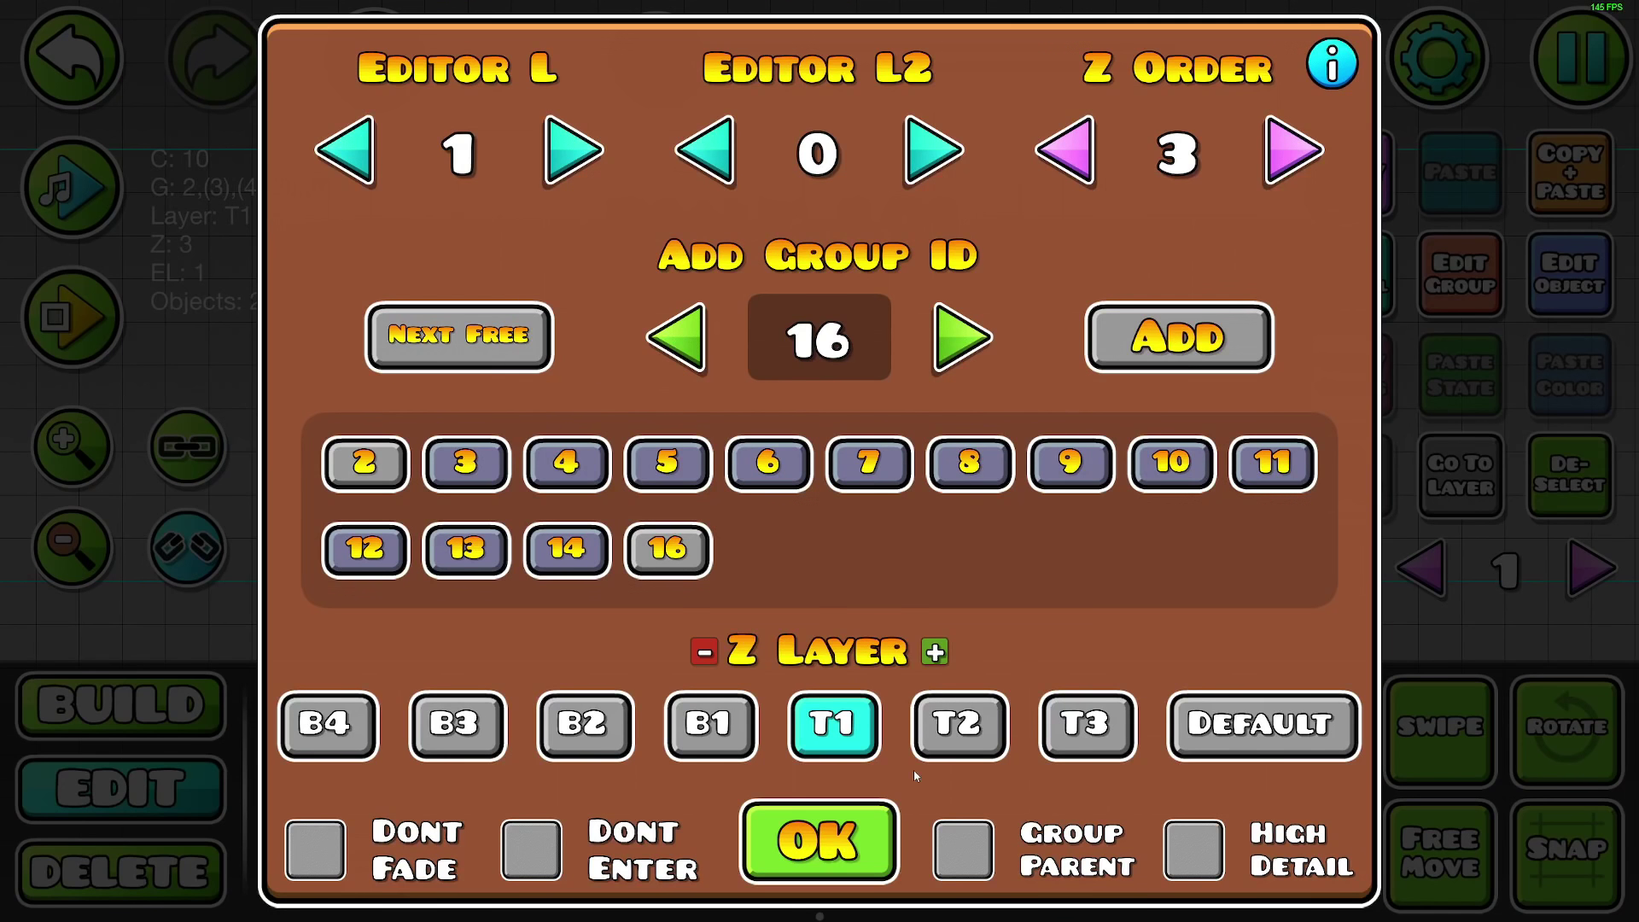
{"action": "left_click", "coordinate": [820, 839]}
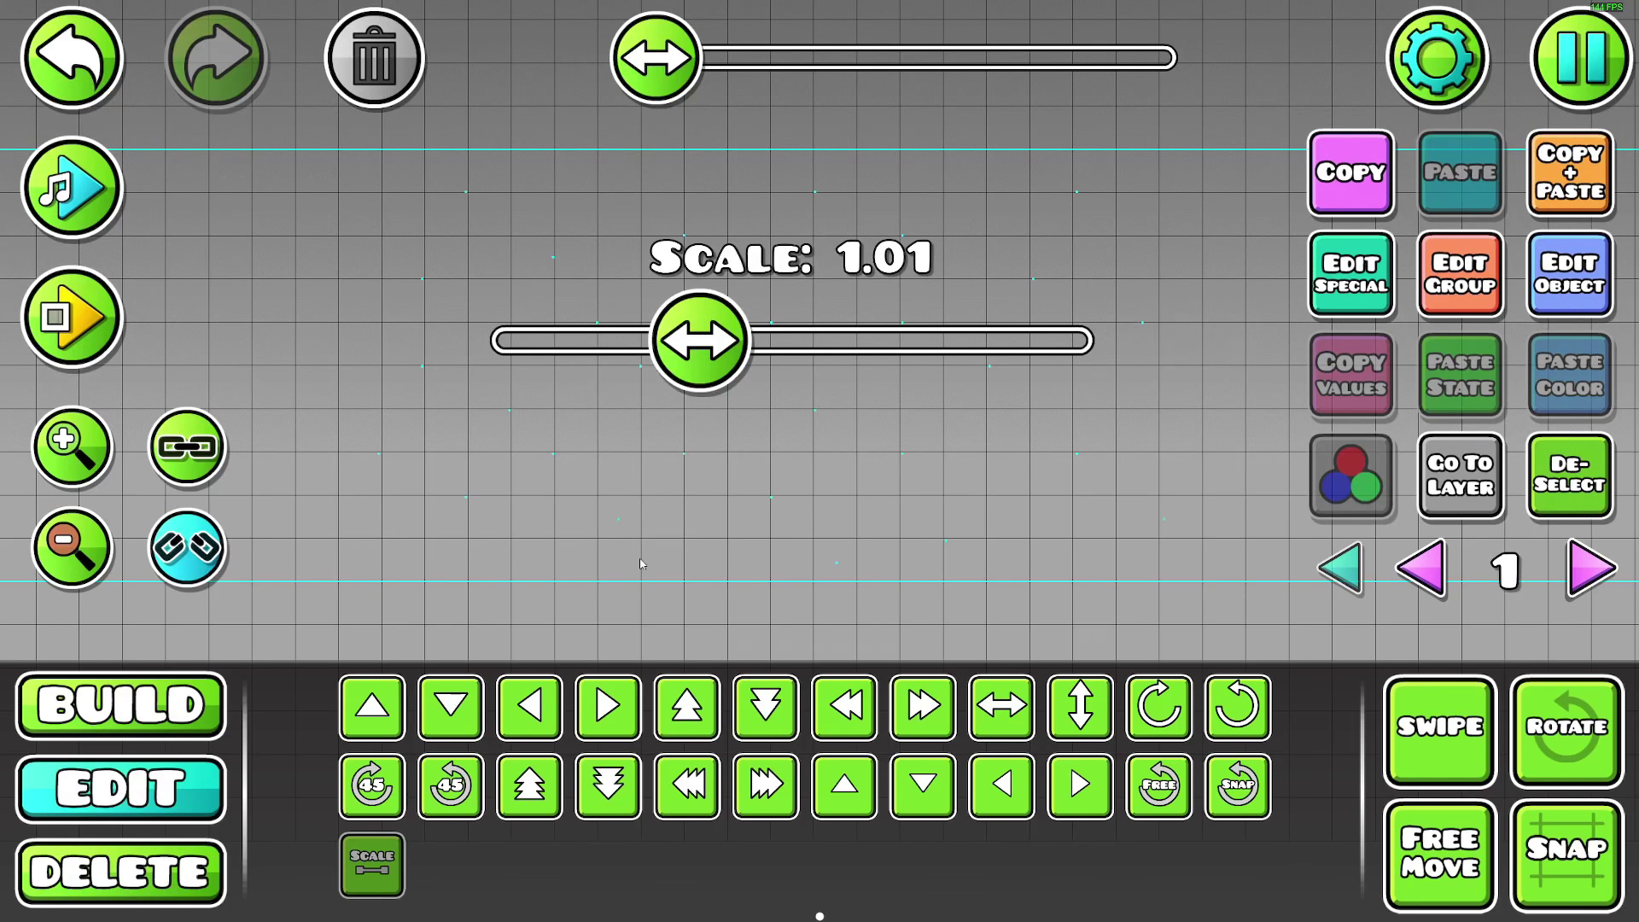
- Enlarge the pieces to 1.02, deselect them, and show all editor layers
{"action": "left_click_drag", "start_coordinate": [692, 378], "coordinate": [707, 341]}
{"action": "left_click", "coordinate": [1569, 475]}
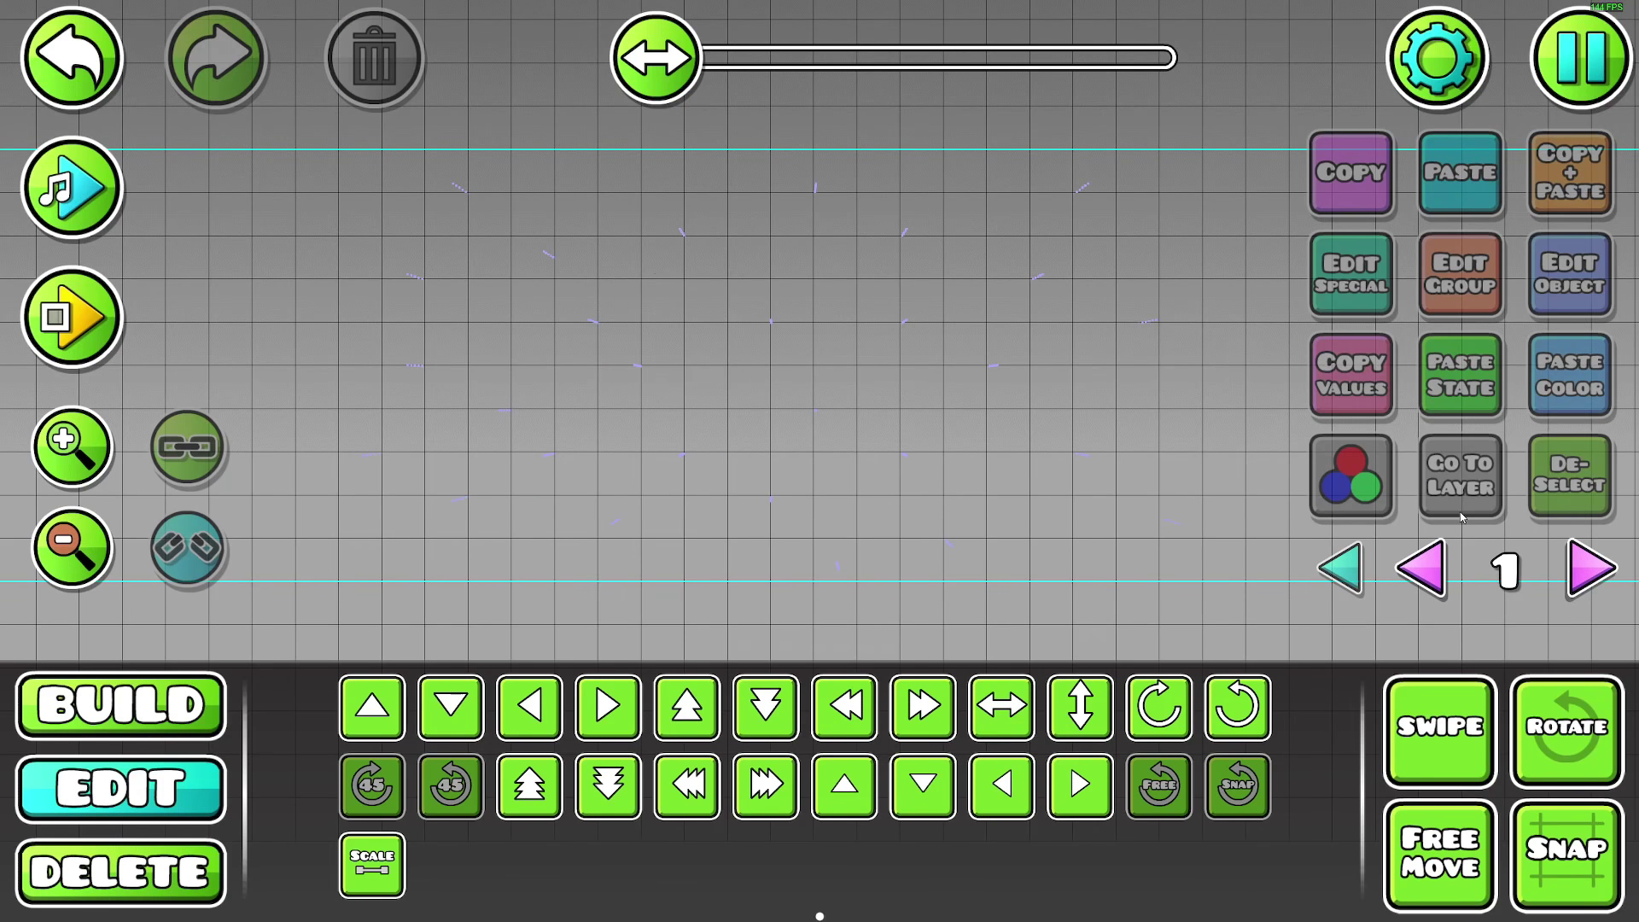
{"action": "scroll", "coordinate": [366, 506], "scroll_direction": "up", "scroll_amount": 3}
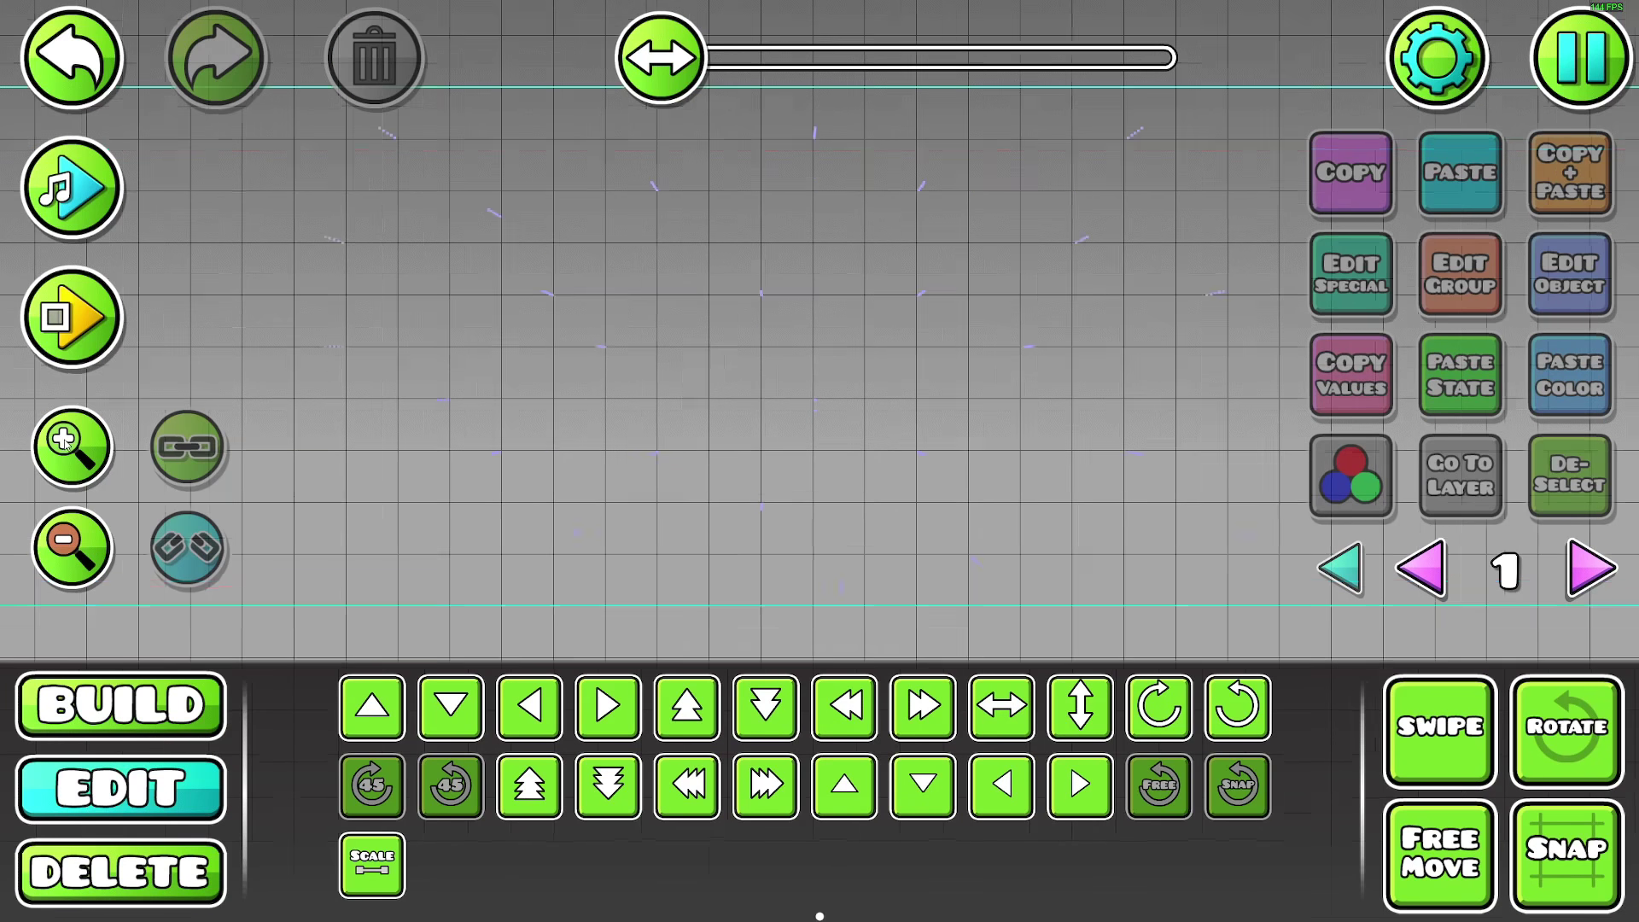
{"action": "scroll", "coordinate": [539, 384], "scroll_direction": "up", "scroll_amount": 3}
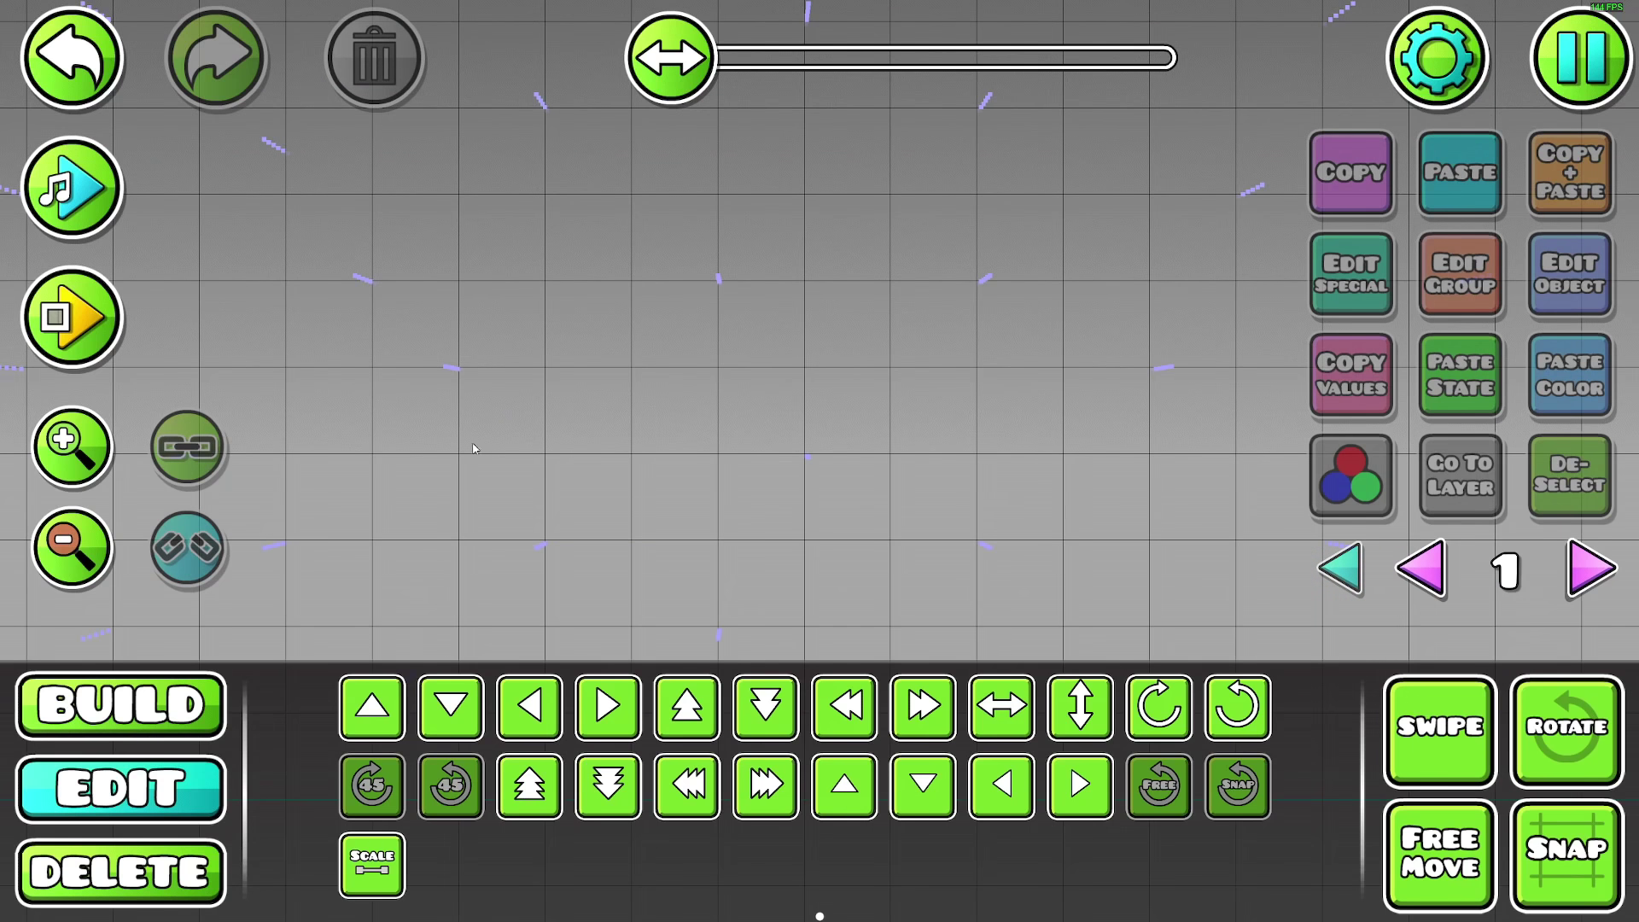
{"action": "left_click", "coordinate": [73, 446]}
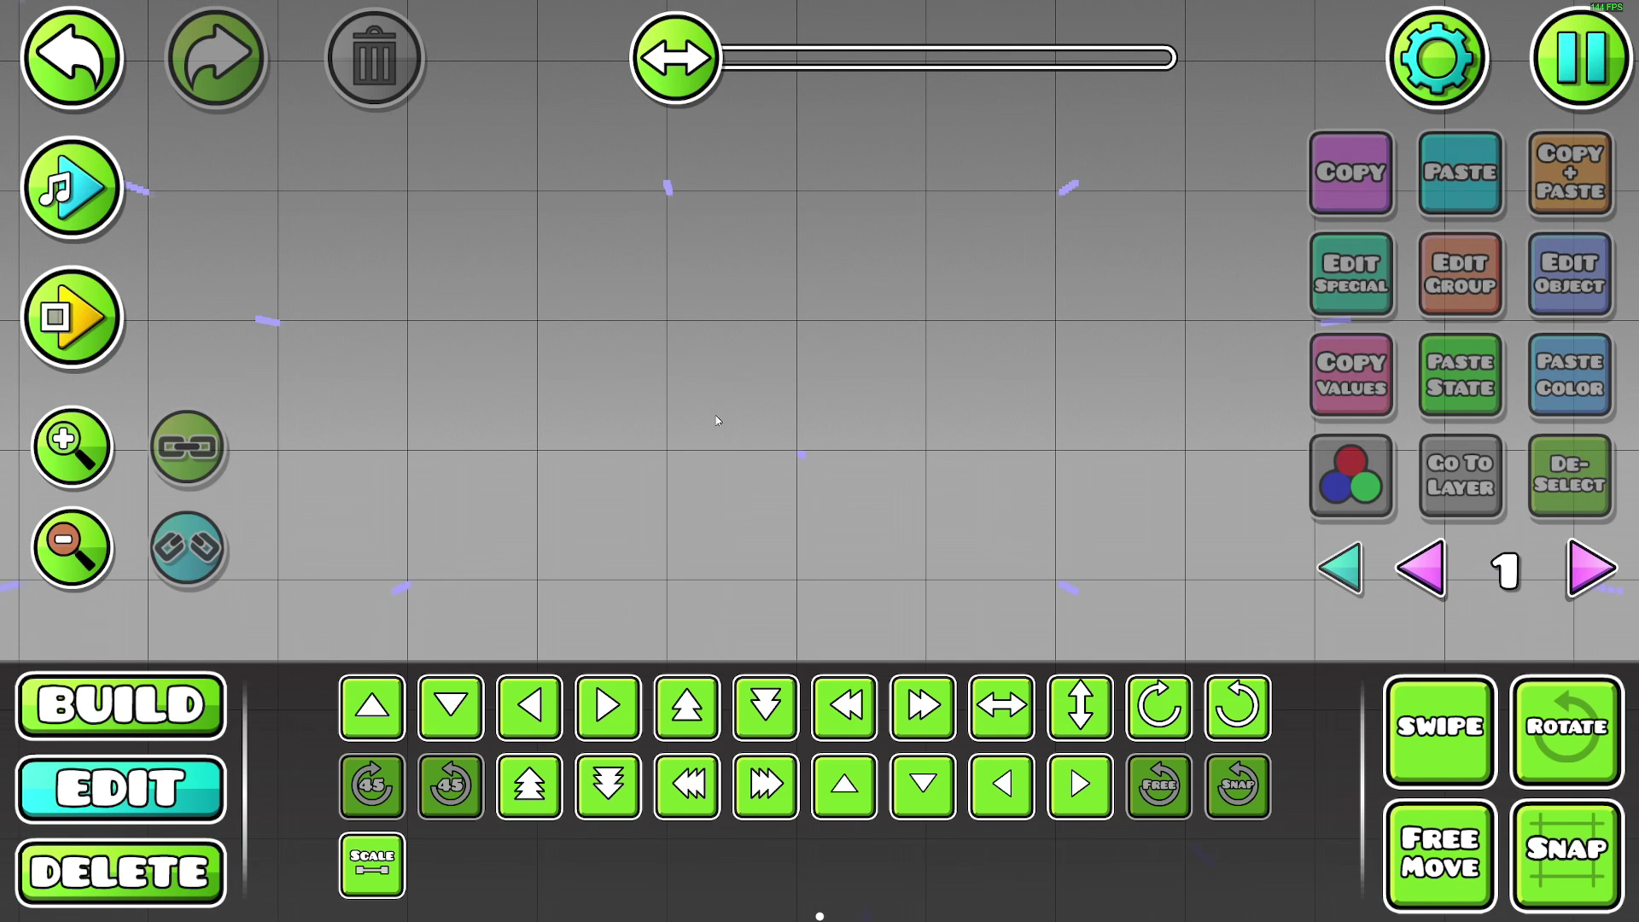
{"action": "scroll", "coordinate": [717, 421], "scroll_direction": "up", "scroll_amount": 4}
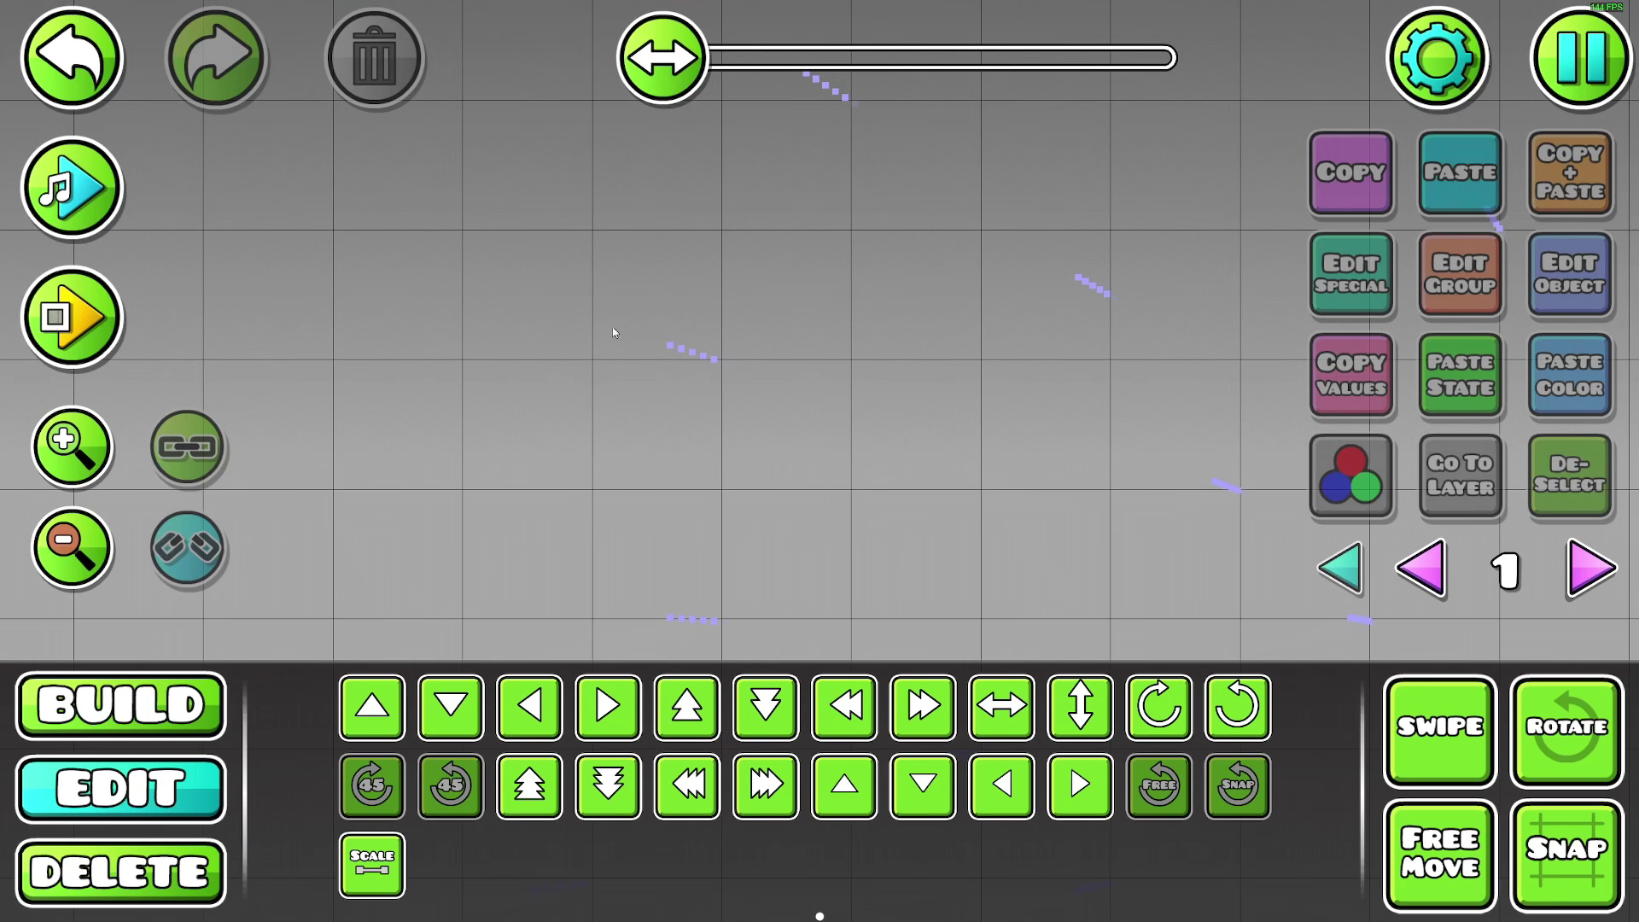
{"action": "scroll", "coordinate": [522, 357], "scroll_direction": "down", "scroll_amount": 3}
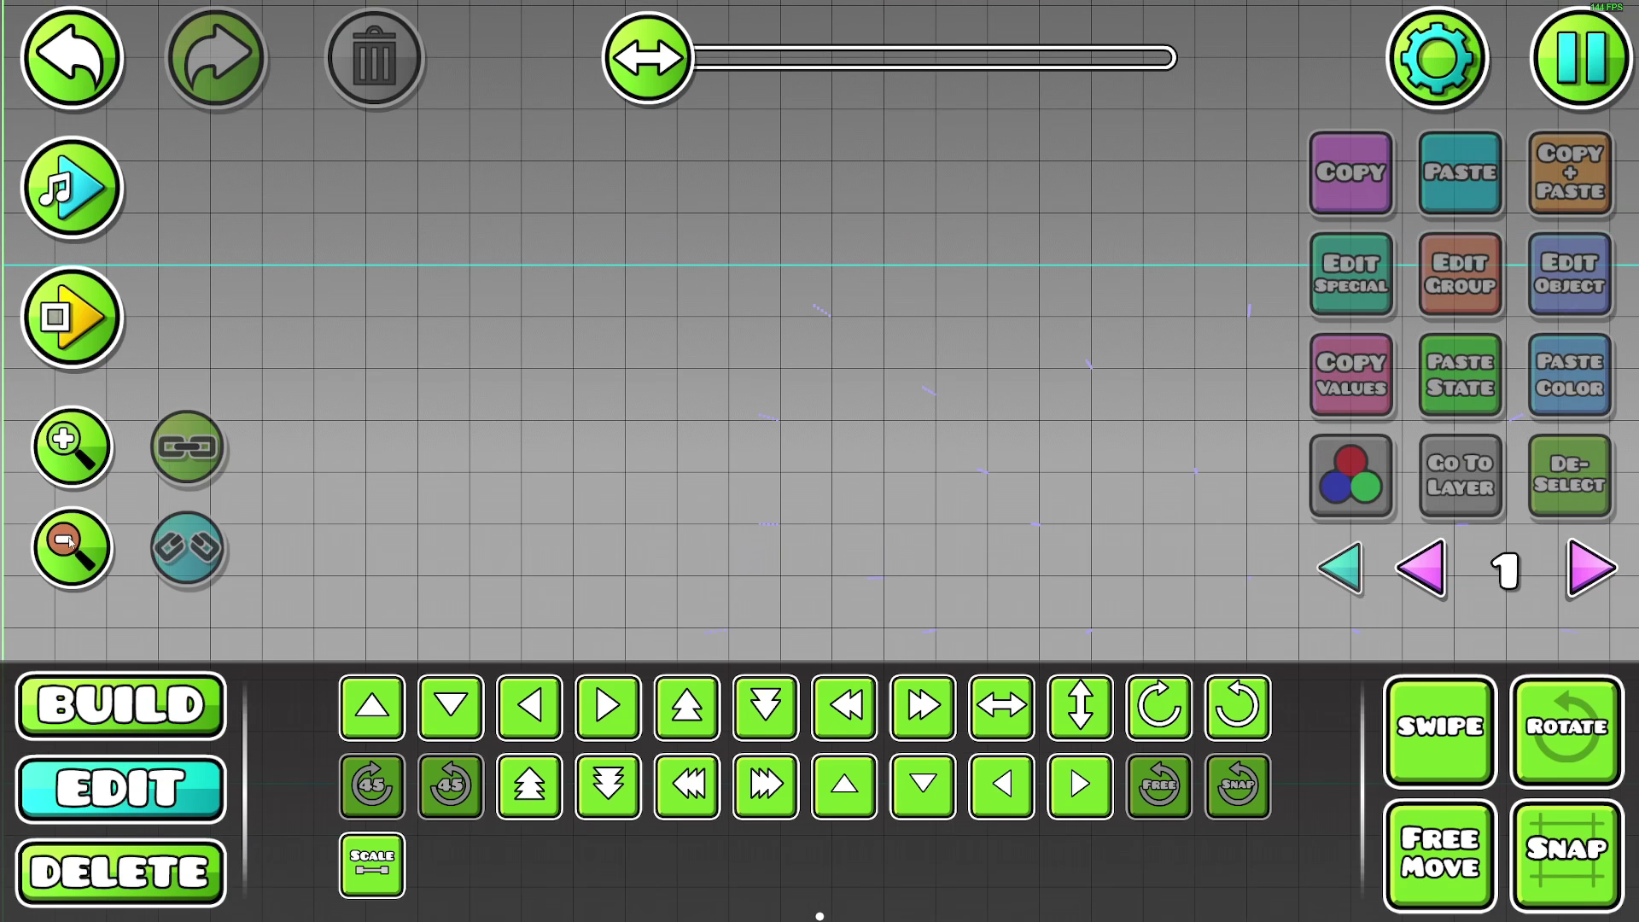
{"action": "scroll", "coordinate": [522, 358], "scroll_direction": "down", "scroll_amount": 3}
{"action": "scroll", "coordinate": [522, 357], "scroll_direction": "down", "scroll_amount": 2}
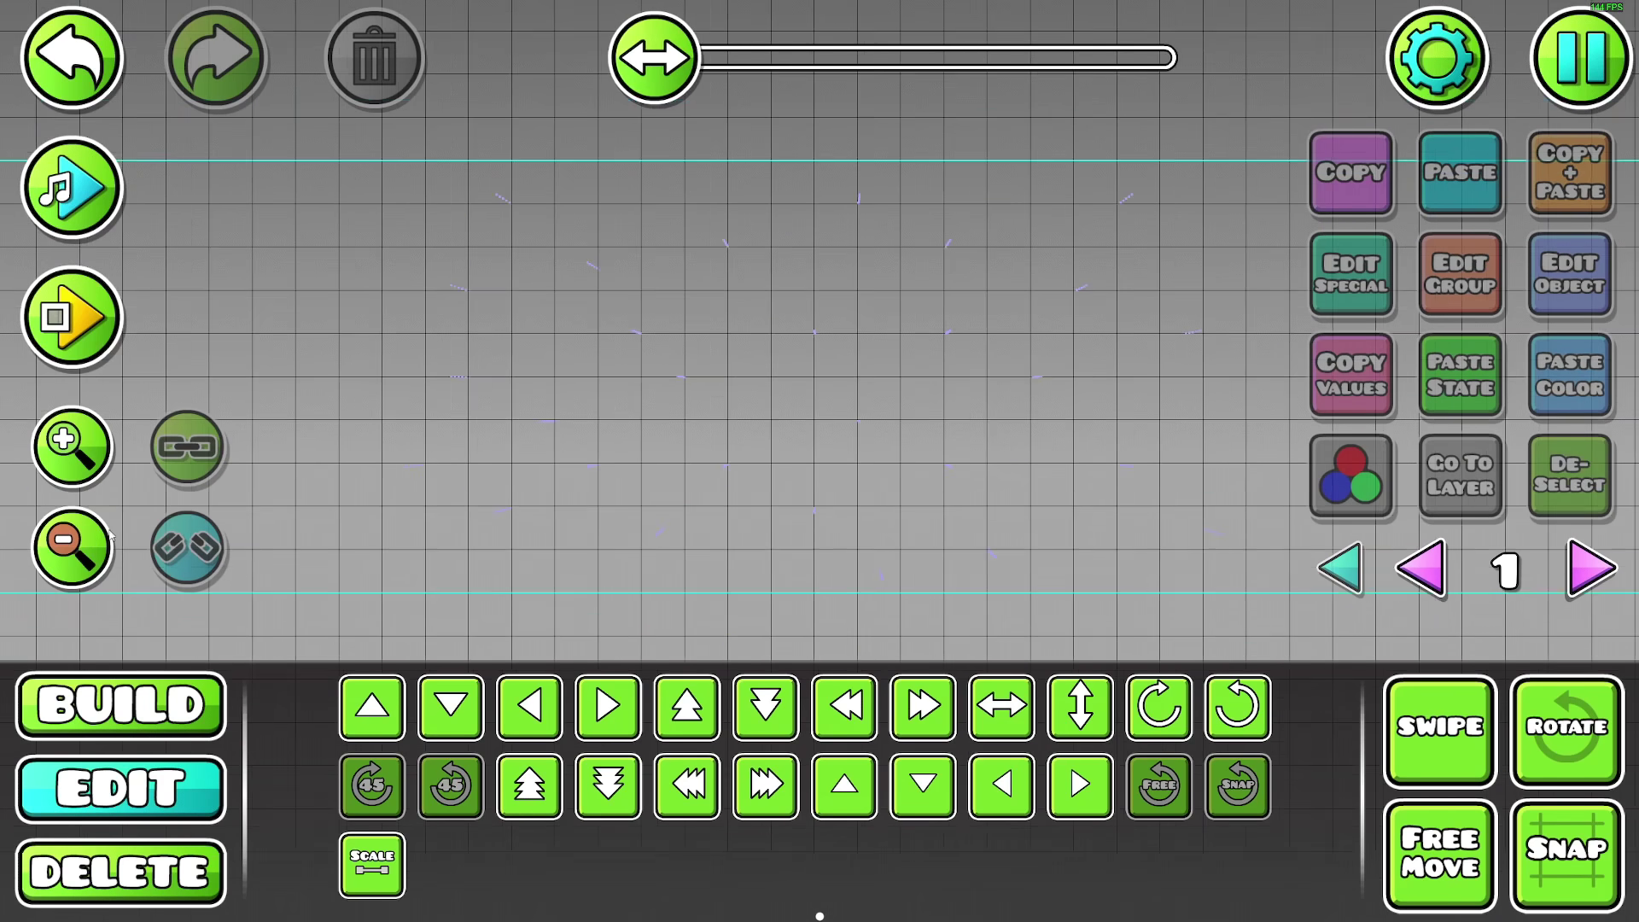
{"action": "scroll", "coordinate": [744, 409], "scroll_direction": "down", "scroll_amount": 2}
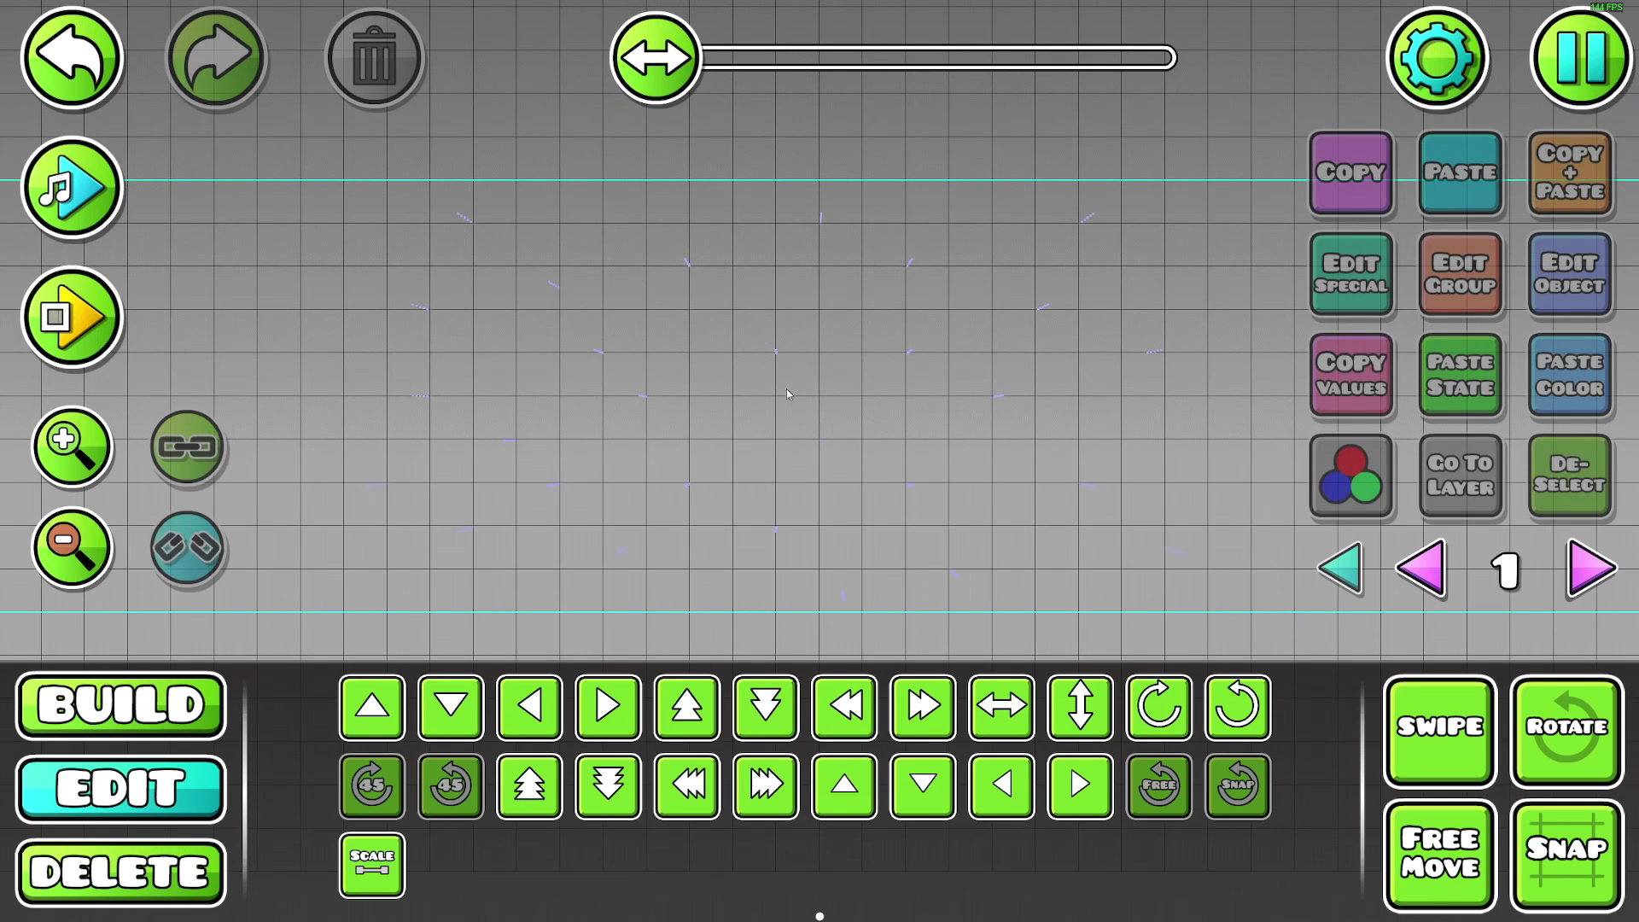
{"action": "scroll", "coordinate": [786, 388], "scroll_direction": "up", "scroll_amount": 2}
{"action": "left_click", "coordinate": [1341, 568]}
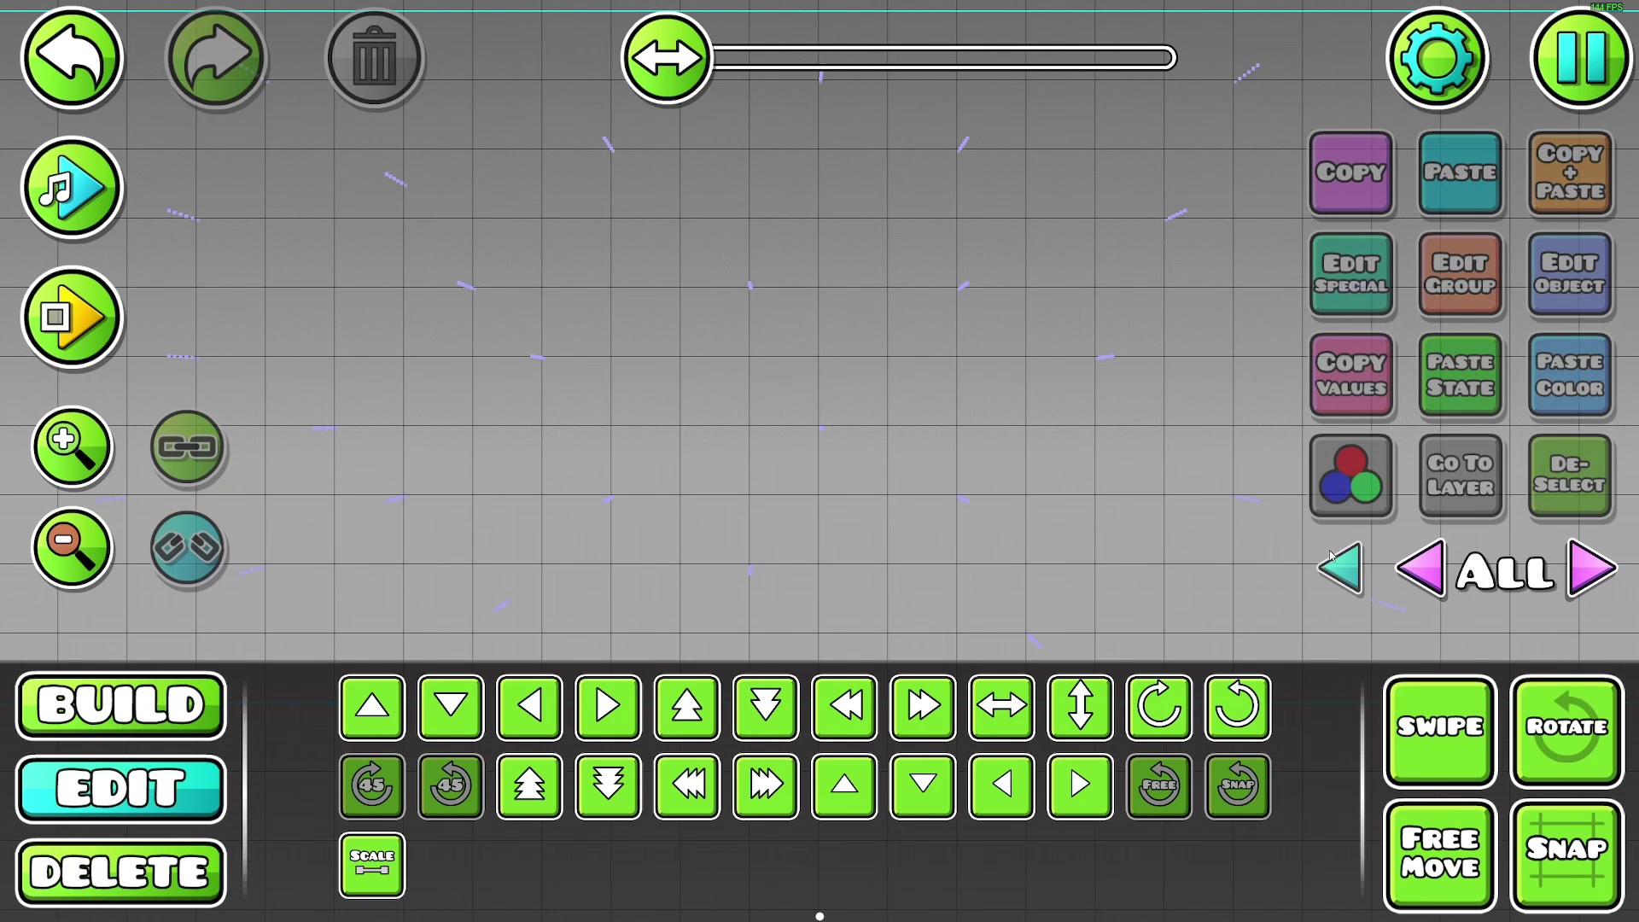
{"action": "scroll", "coordinate": [1061, 493], "scroll_direction": "up", "scroll_amount": 2}
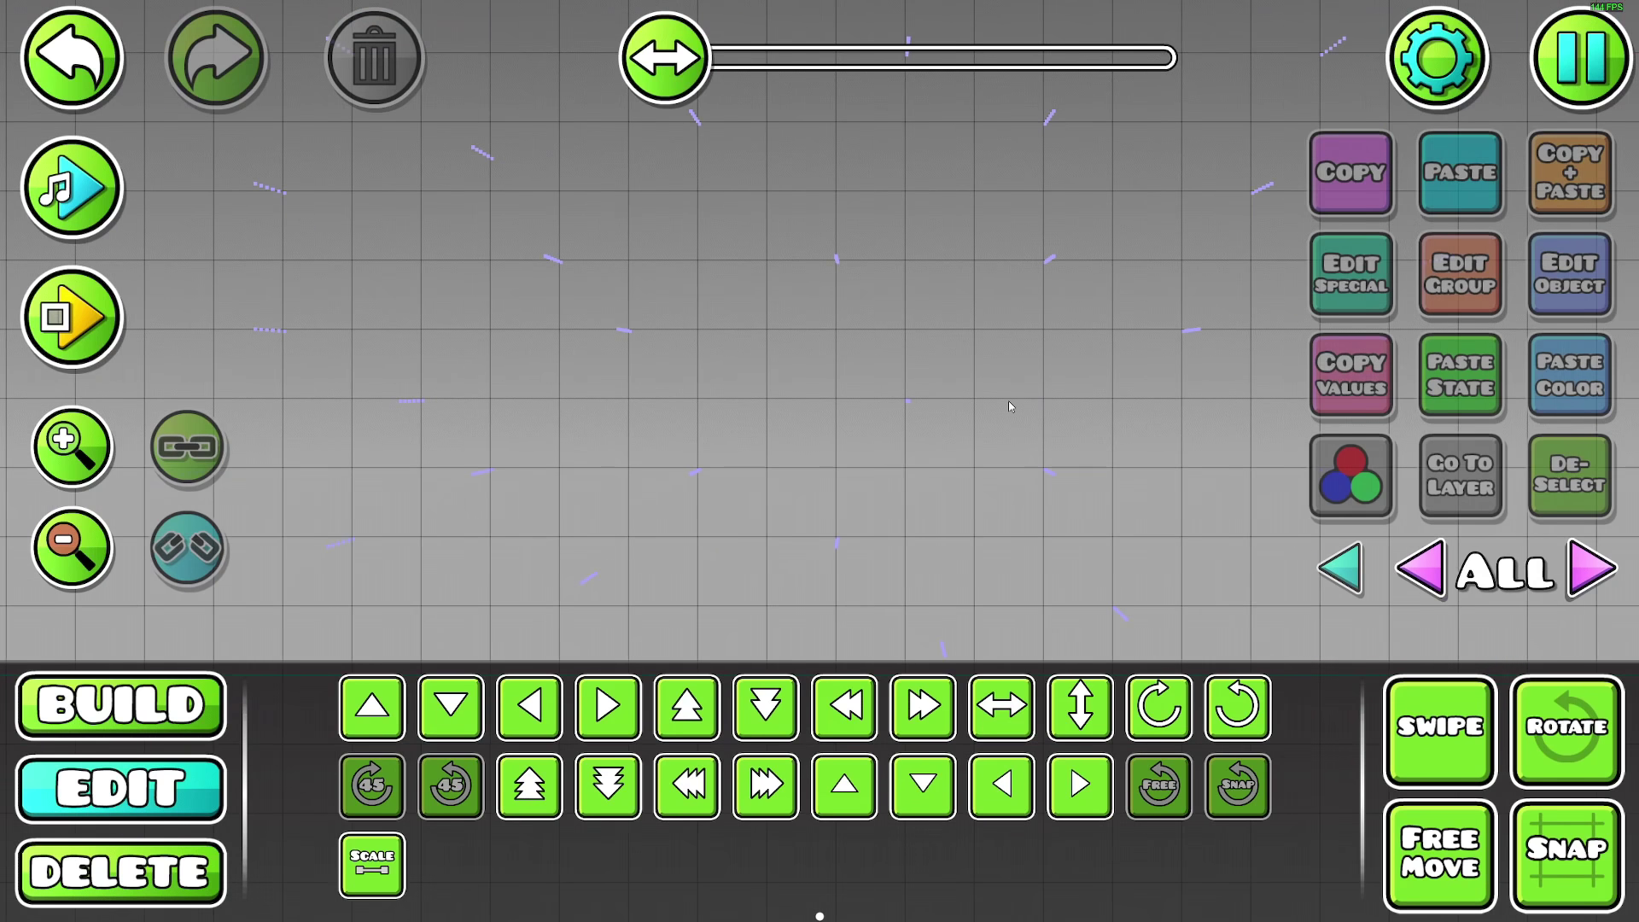
{"action": "scroll", "coordinate": [571, 517], "scroll_direction": "up", "scroll_amount": 2}
- Select all 28 pieces and shift their base hue to +3
{"action": "key", "text": "ctrl+a"}
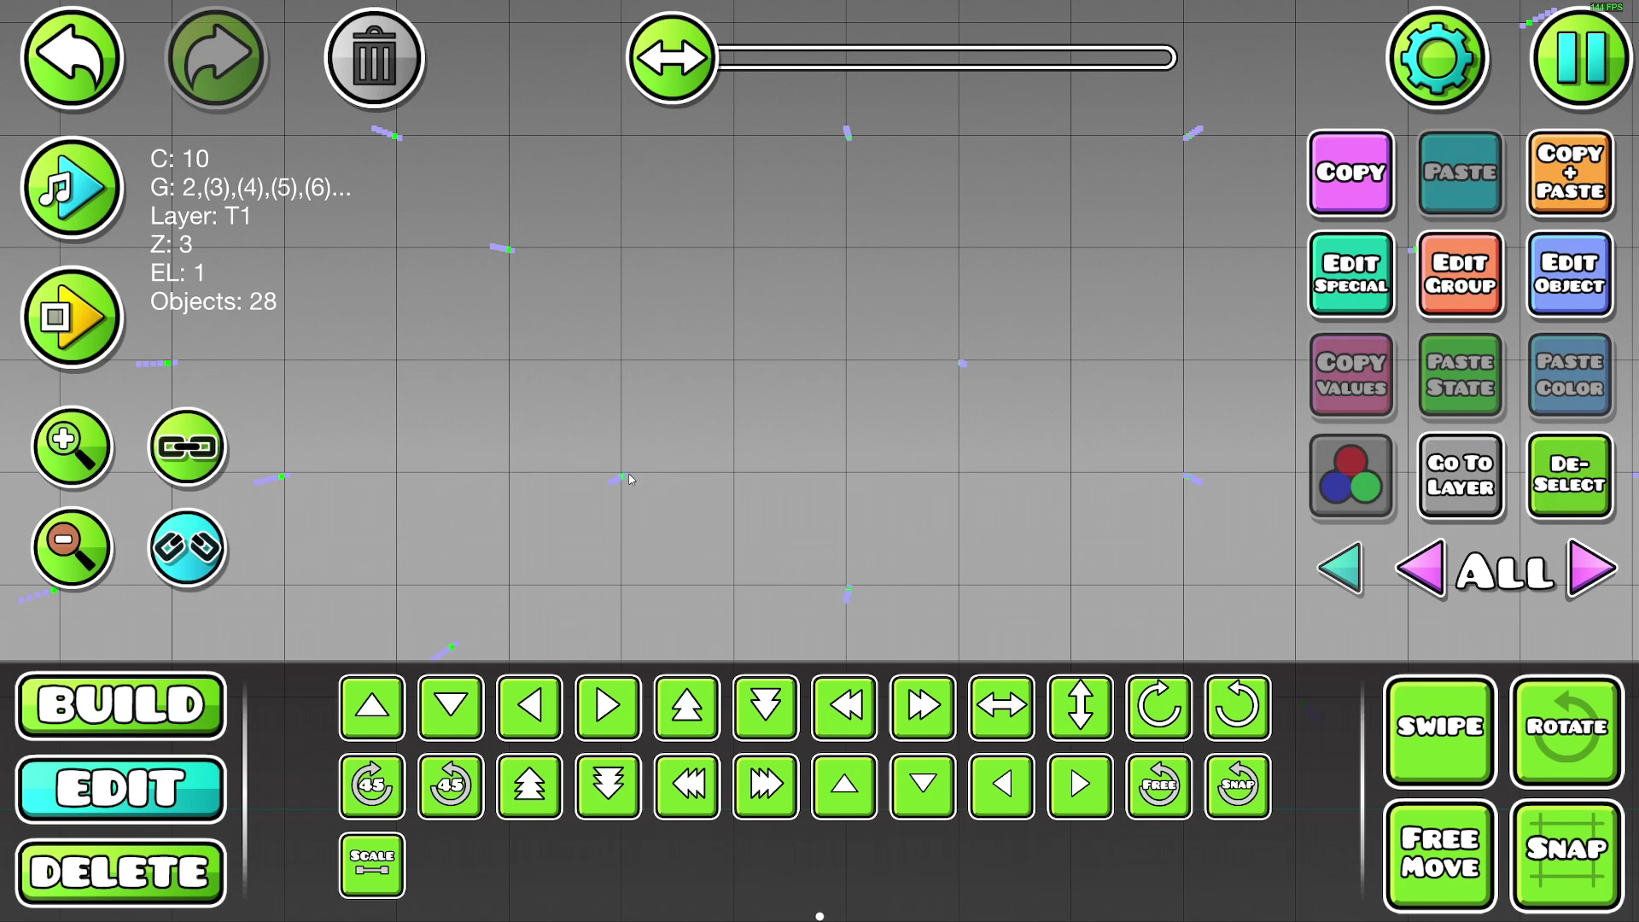
{"action": "left_click", "coordinate": [1351, 474]}
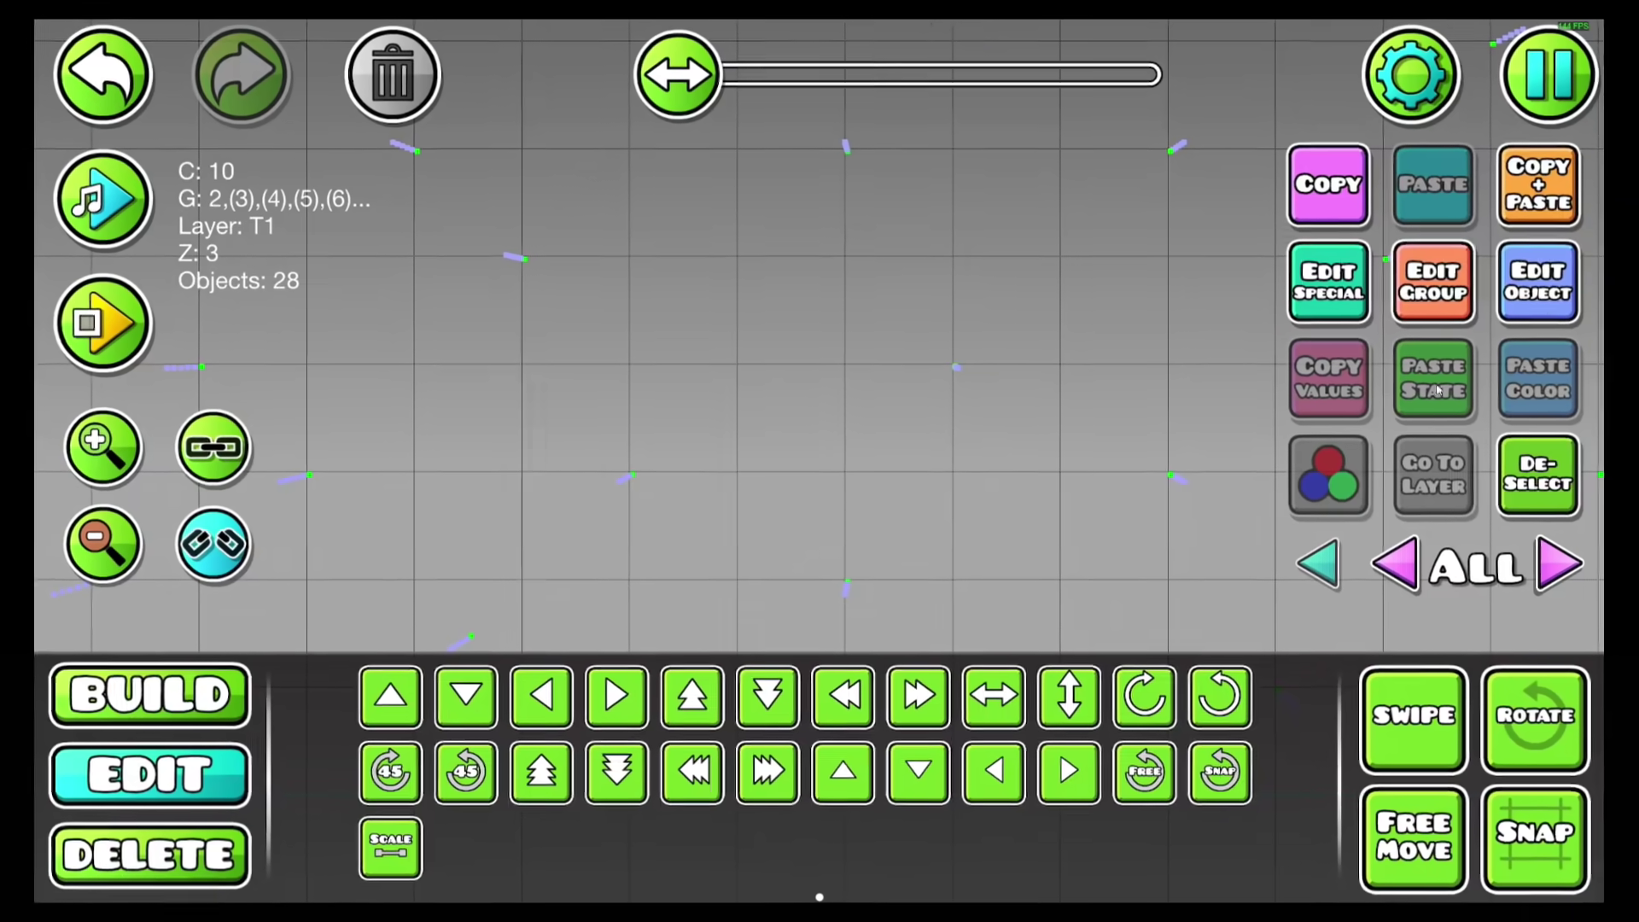
{"action": "left_click", "coordinate": [403, 243]}
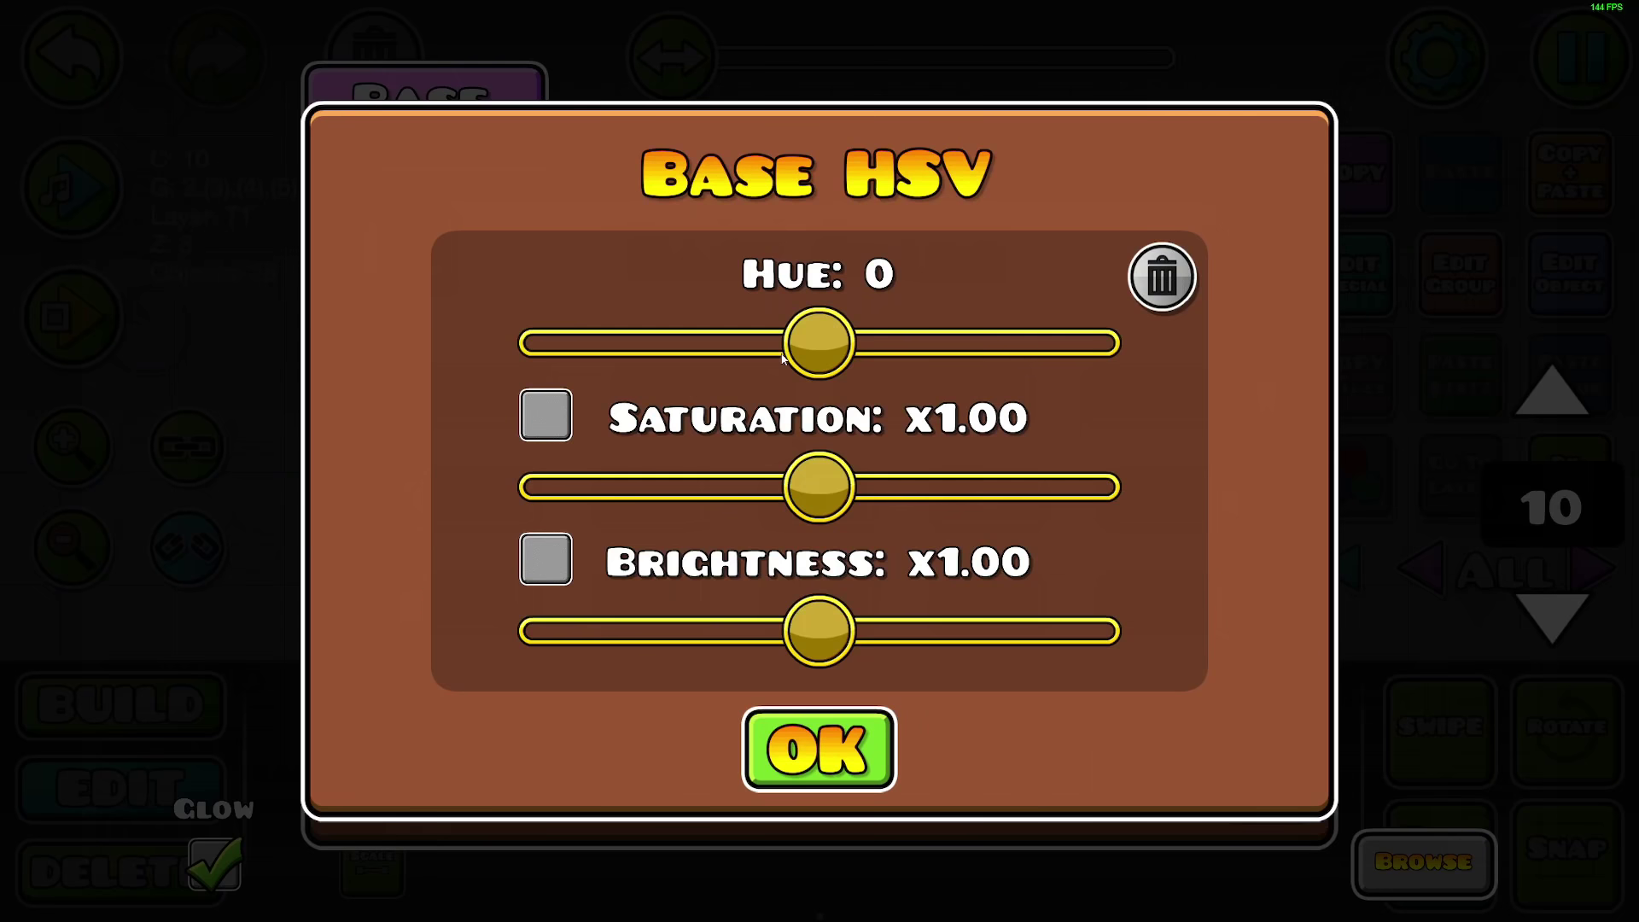
{"action": "left_click_drag", "start_coordinate": [797, 356], "coordinate": [826, 346]}
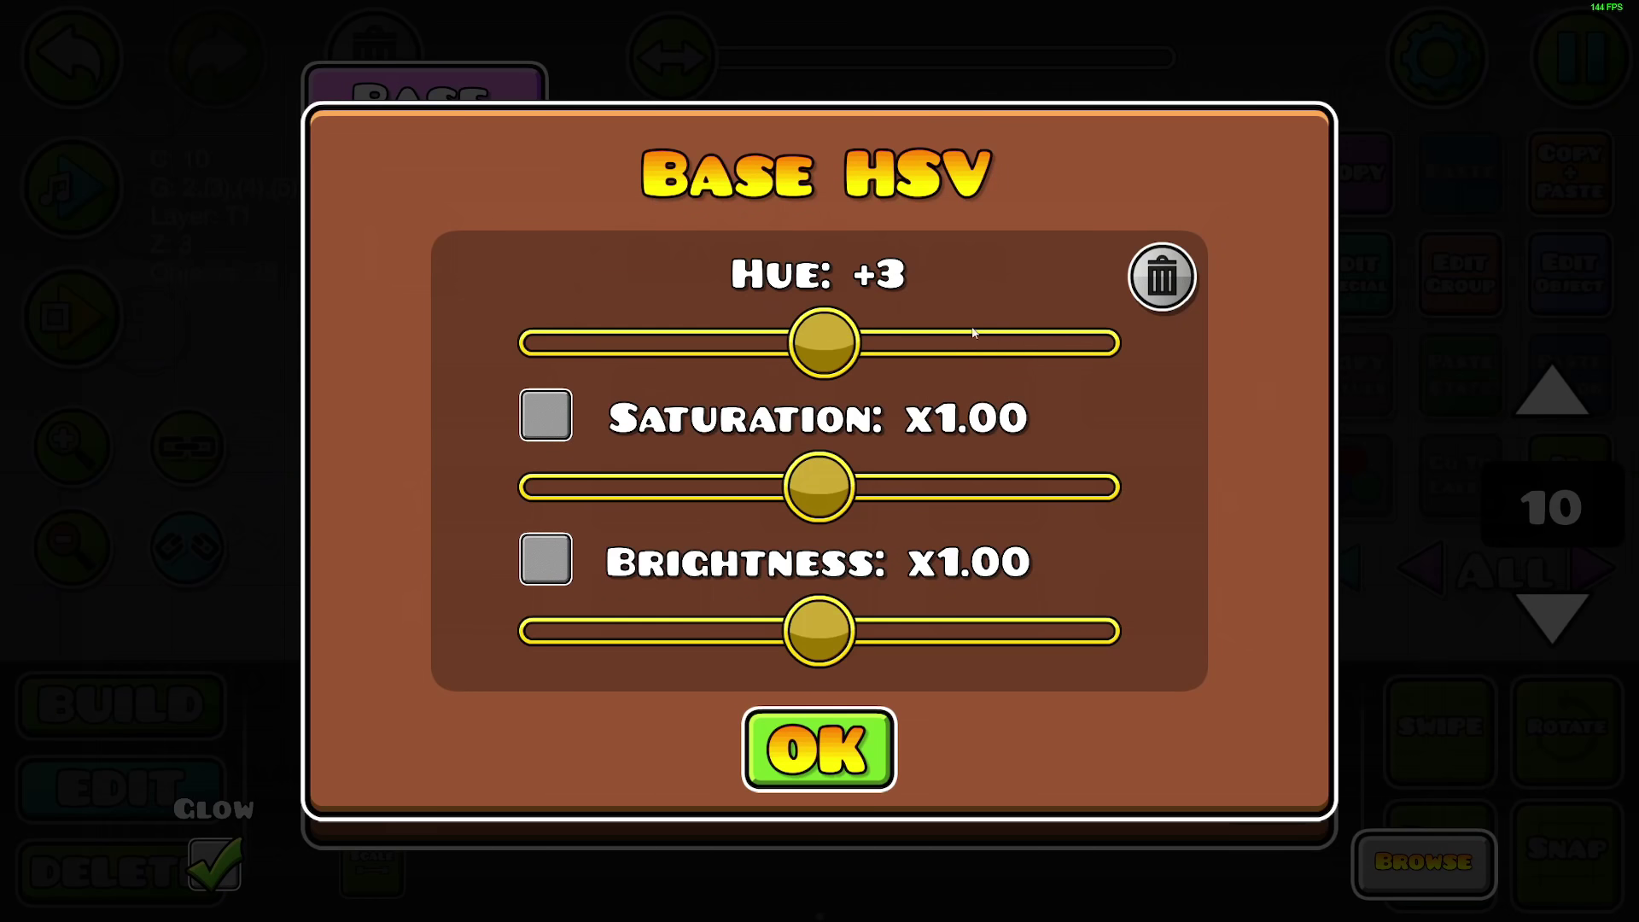
{"action": "left_click", "coordinate": [820, 750]}
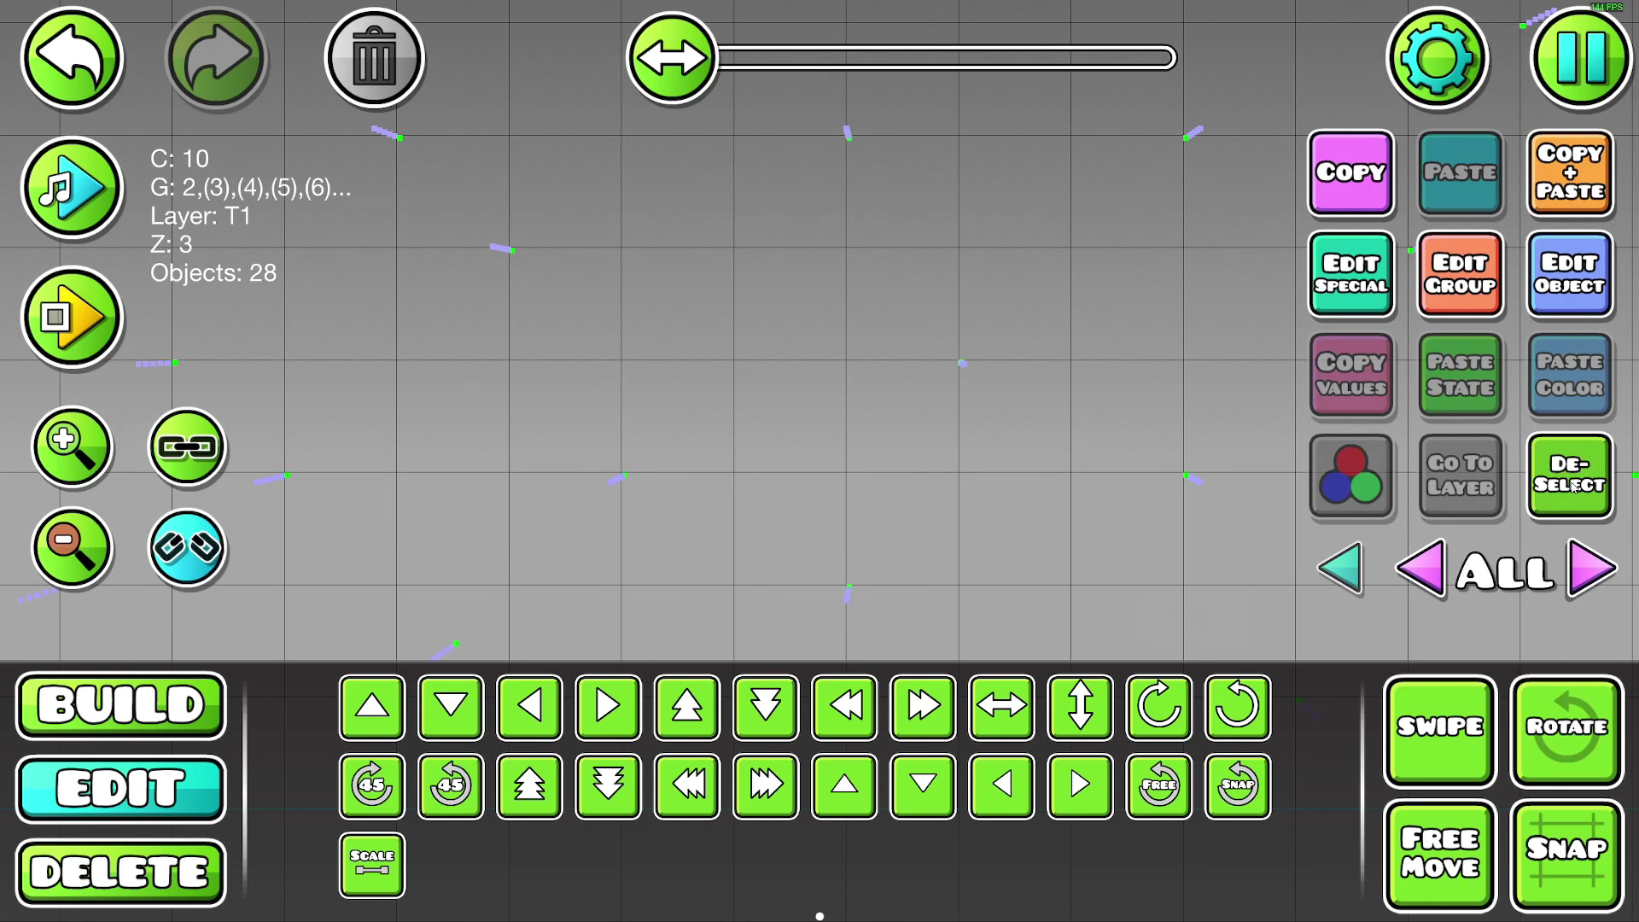
- Limit editing to layer 1 and raise the pieces' hue to +6
{"action": "key", "text": "Right"}
{"action": "left_click", "coordinate": [1568, 274]}
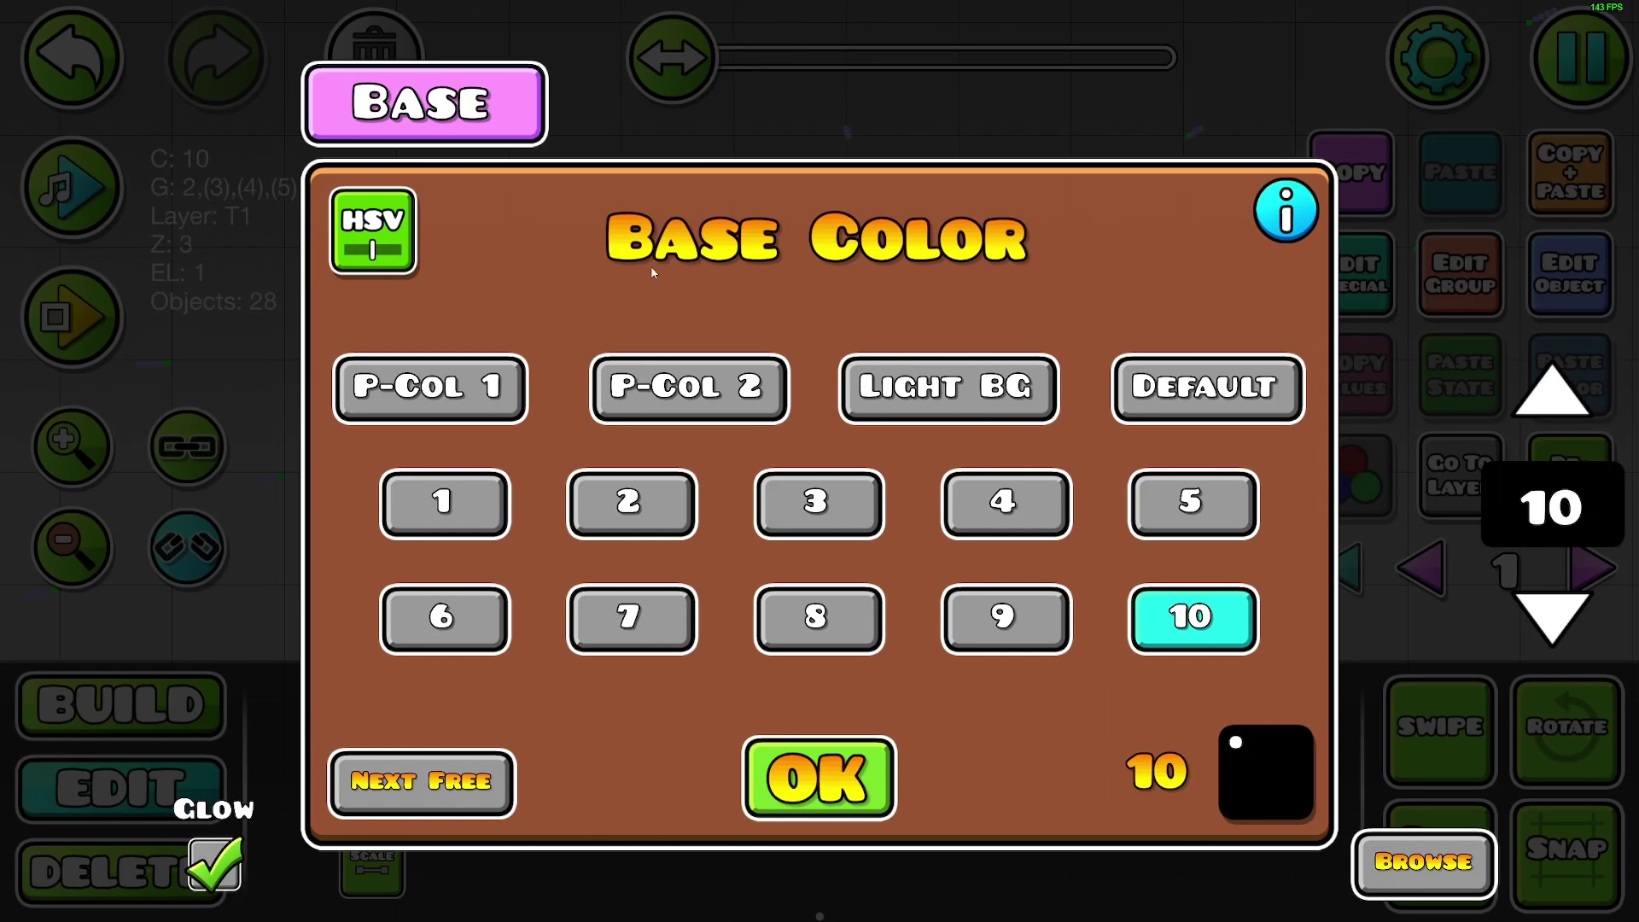
{"action": "left_click", "coordinate": [370, 238]}
{"action": "left_click_drag", "start_coordinate": [820, 343], "coordinate": [860, 356]}
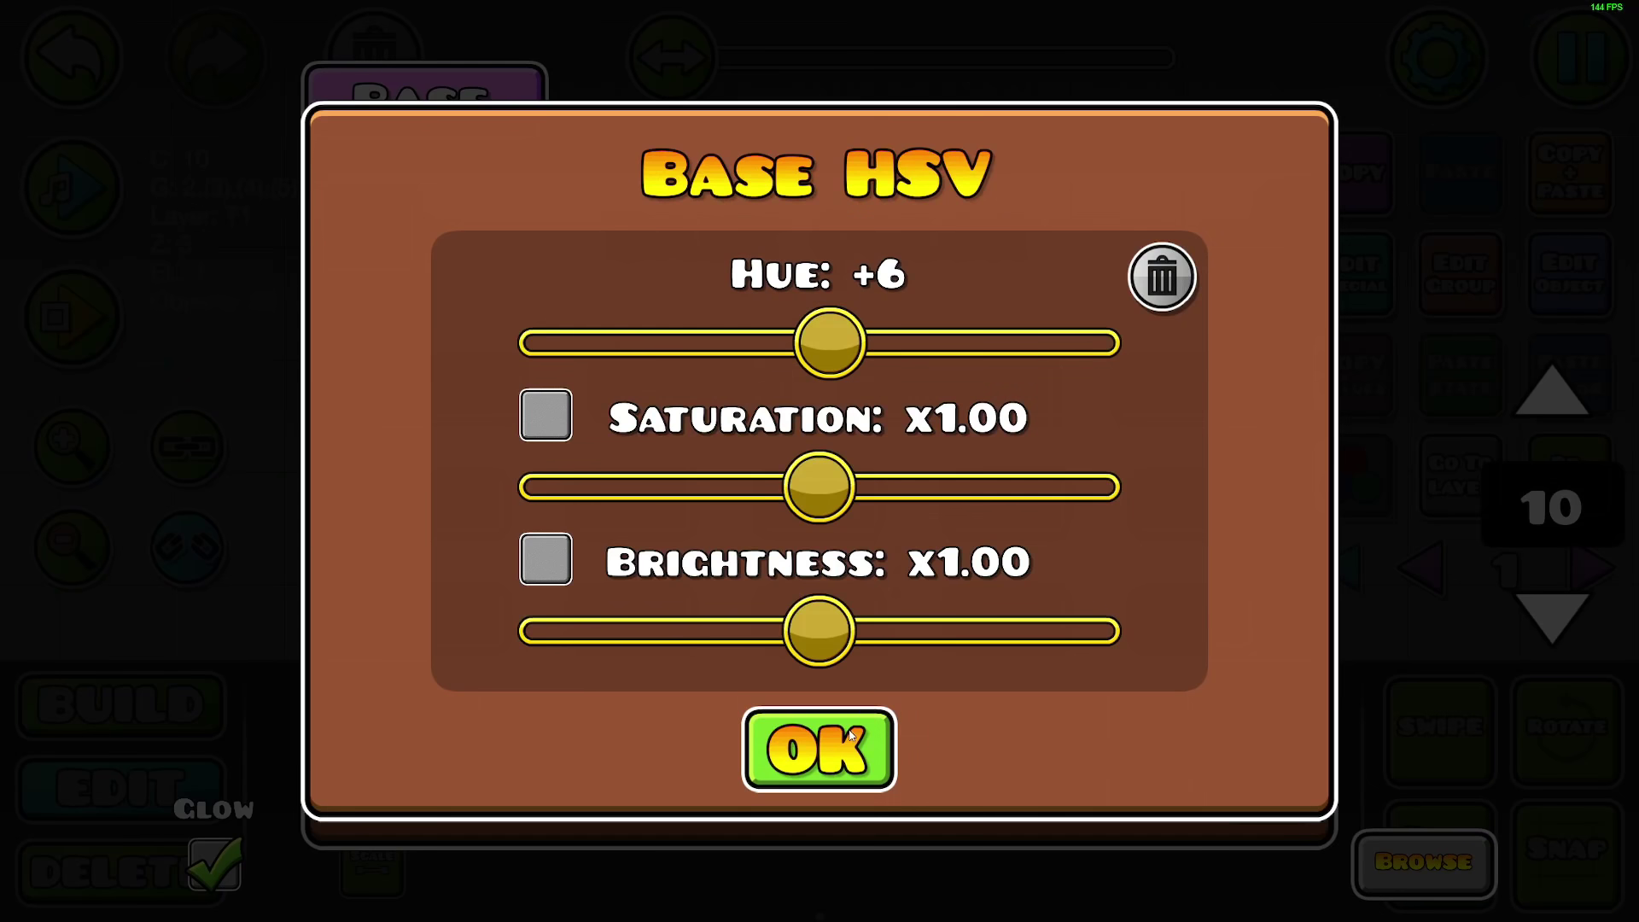
{"action": "left_click", "coordinate": [820, 750]}
{"action": "scroll", "coordinate": [561, 448], "scroll_direction": "up", "scroll_amount": 1}
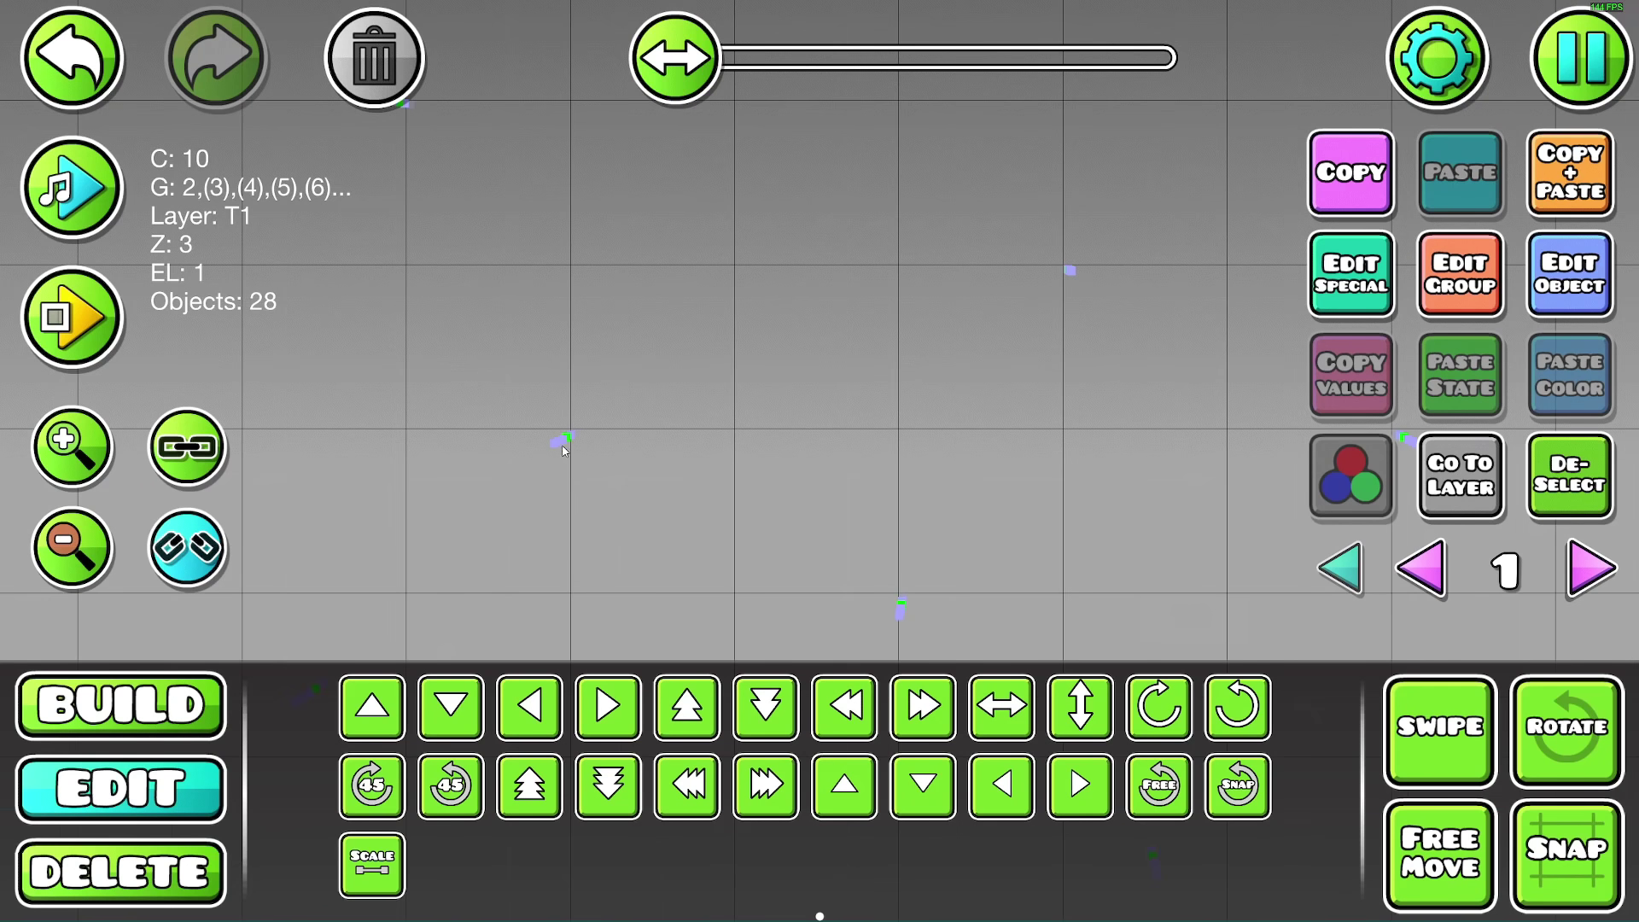
- Raise the rays' hue to +13 and scale them to 1.07
{"action": "left_click", "coordinate": [1568, 274]}
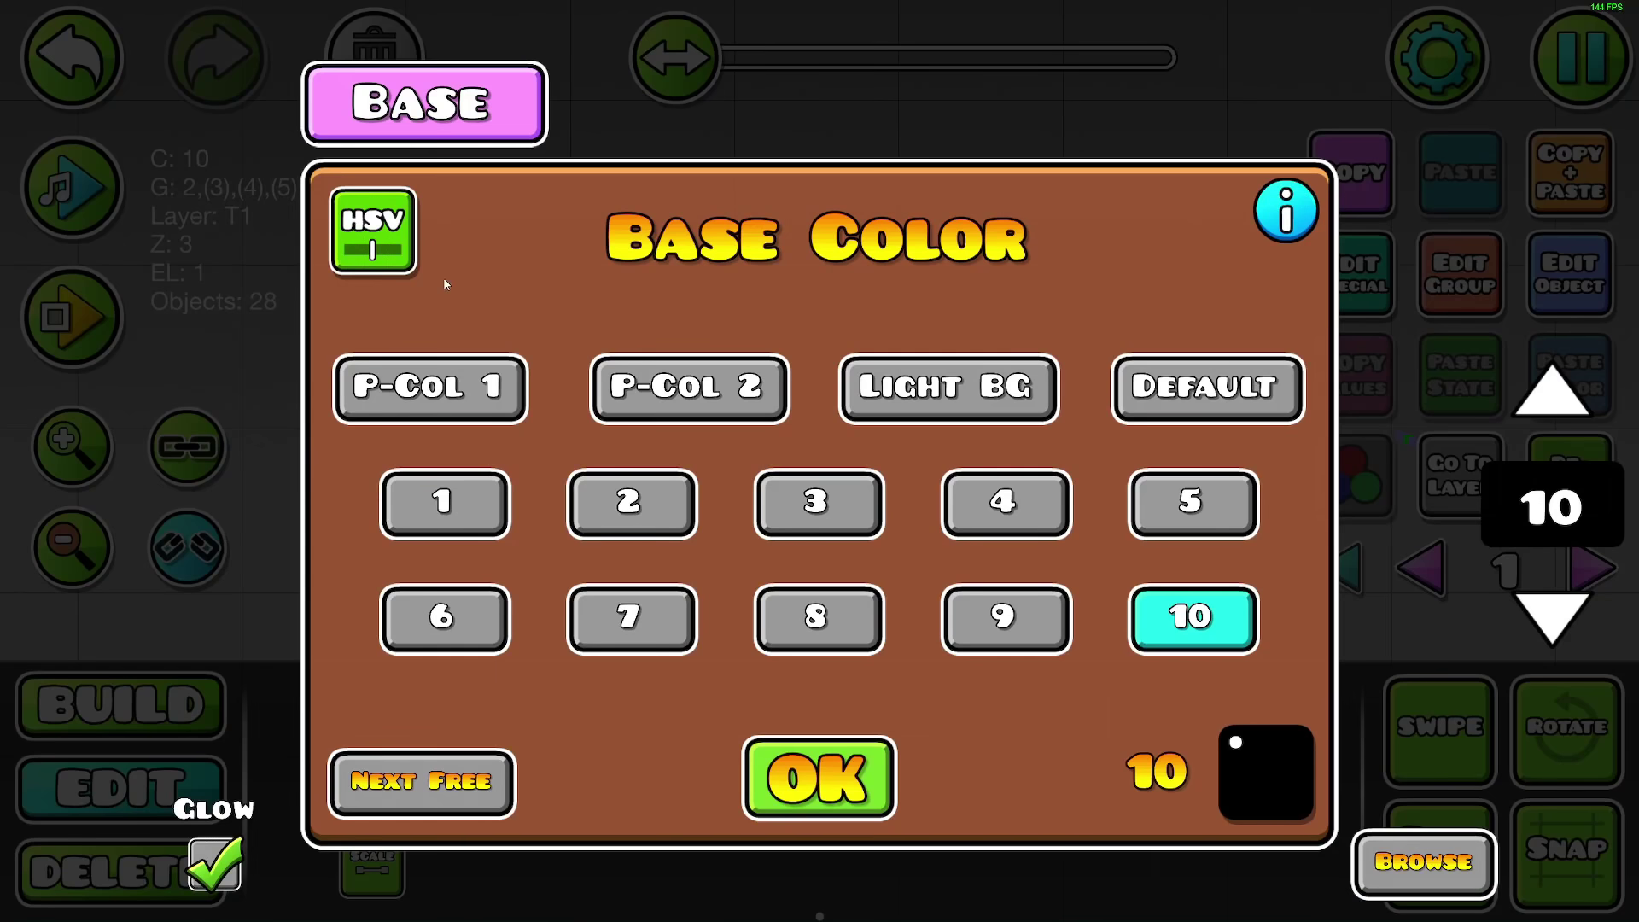
{"action": "left_click", "coordinate": [370, 238]}
{"action": "mouse_move", "coordinate": [819, 344]}
{"action": "left_mouse_down"}
{"action": "mouse_move", "coordinate": [884, 356]}
{"action": "mouse_move", "coordinate": [882, 328]}
{"action": "left_mouse_up"}
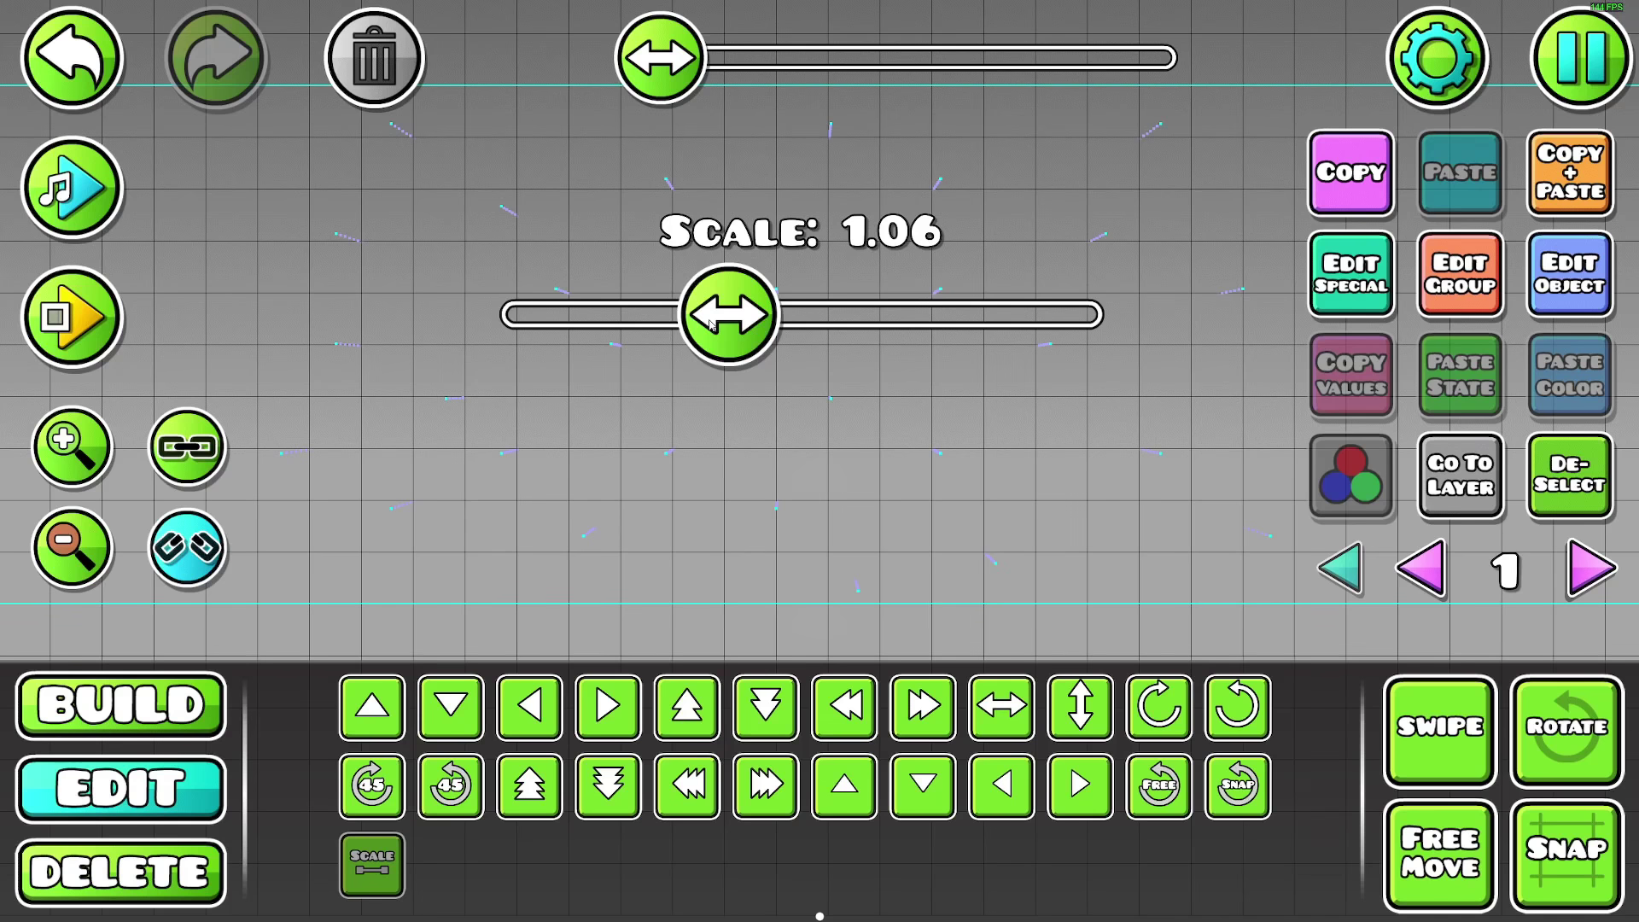
{"action": "left_click_drag", "start_coordinate": [725, 315], "coordinate": [733, 318]}
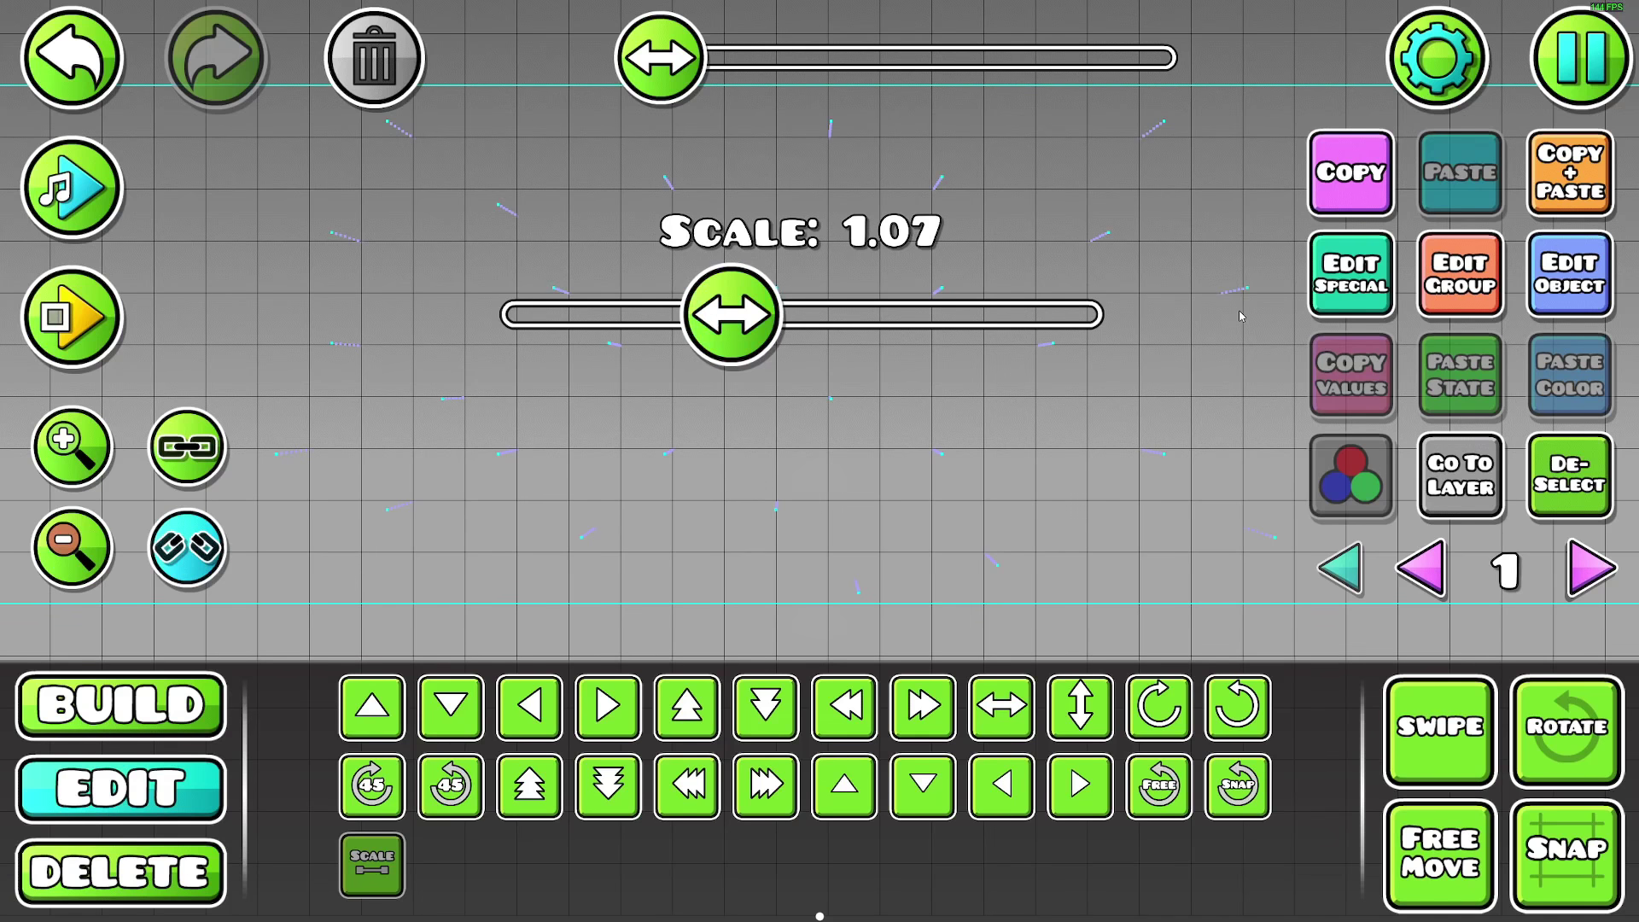
- Replace the rays' group 21 with group 22 and shift their hue to +24
{"action": "left_click", "coordinate": [1459, 274]}
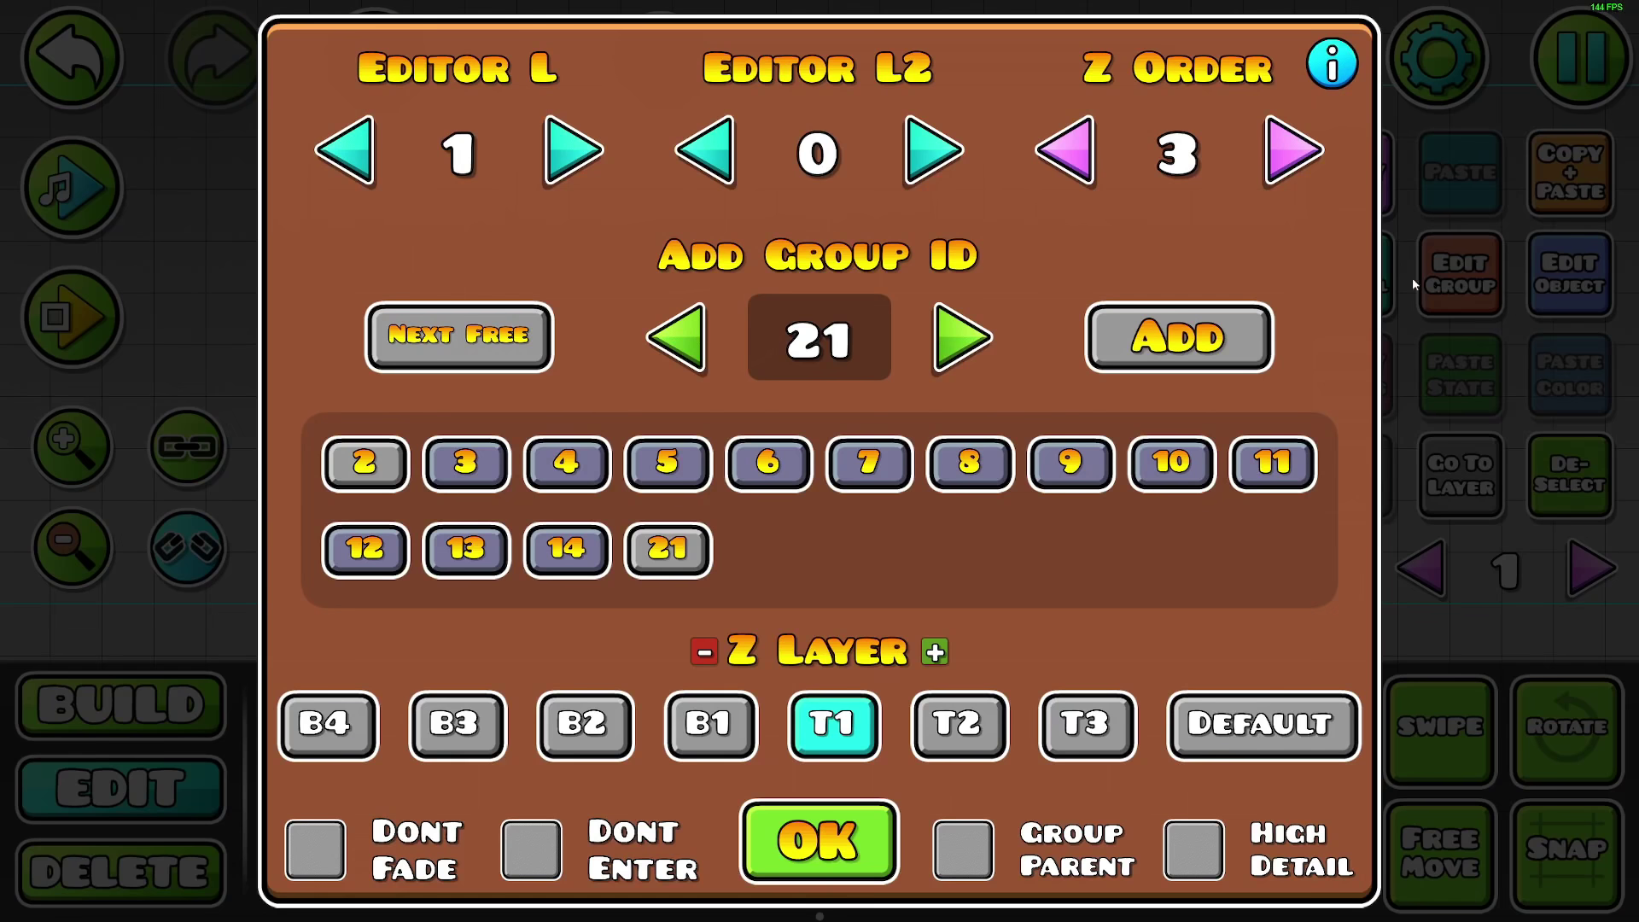
{"action": "left_click", "coordinate": [666, 549]}
{"action": "left_click", "coordinate": [963, 339]}
{"action": "left_click", "coordinate": [1178, 337]}
{"action": "left_click", "coordinate": [786, 850]}
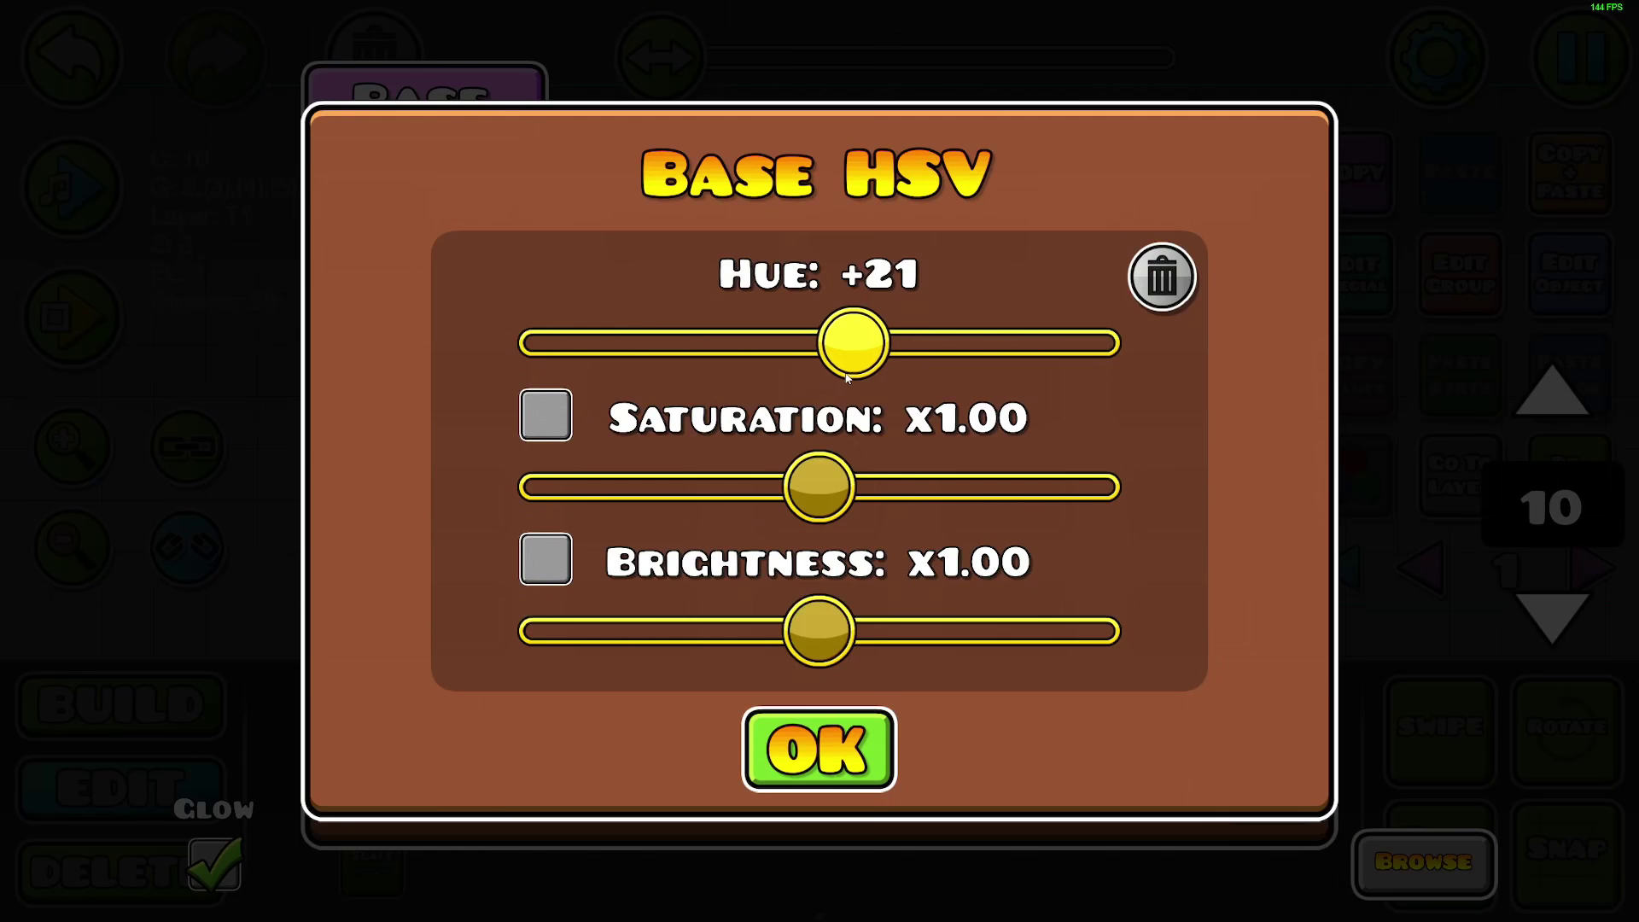
{"action": "mouse_move", "coordinate": [838, 343]}
{"action": "left_mouse_down"}
{"action": "mouse_move", "coordinate": [856, 343]}
{"action": "mouse_move", "coordinate": [851, 372]}
{"action": "left_mouse_up"}
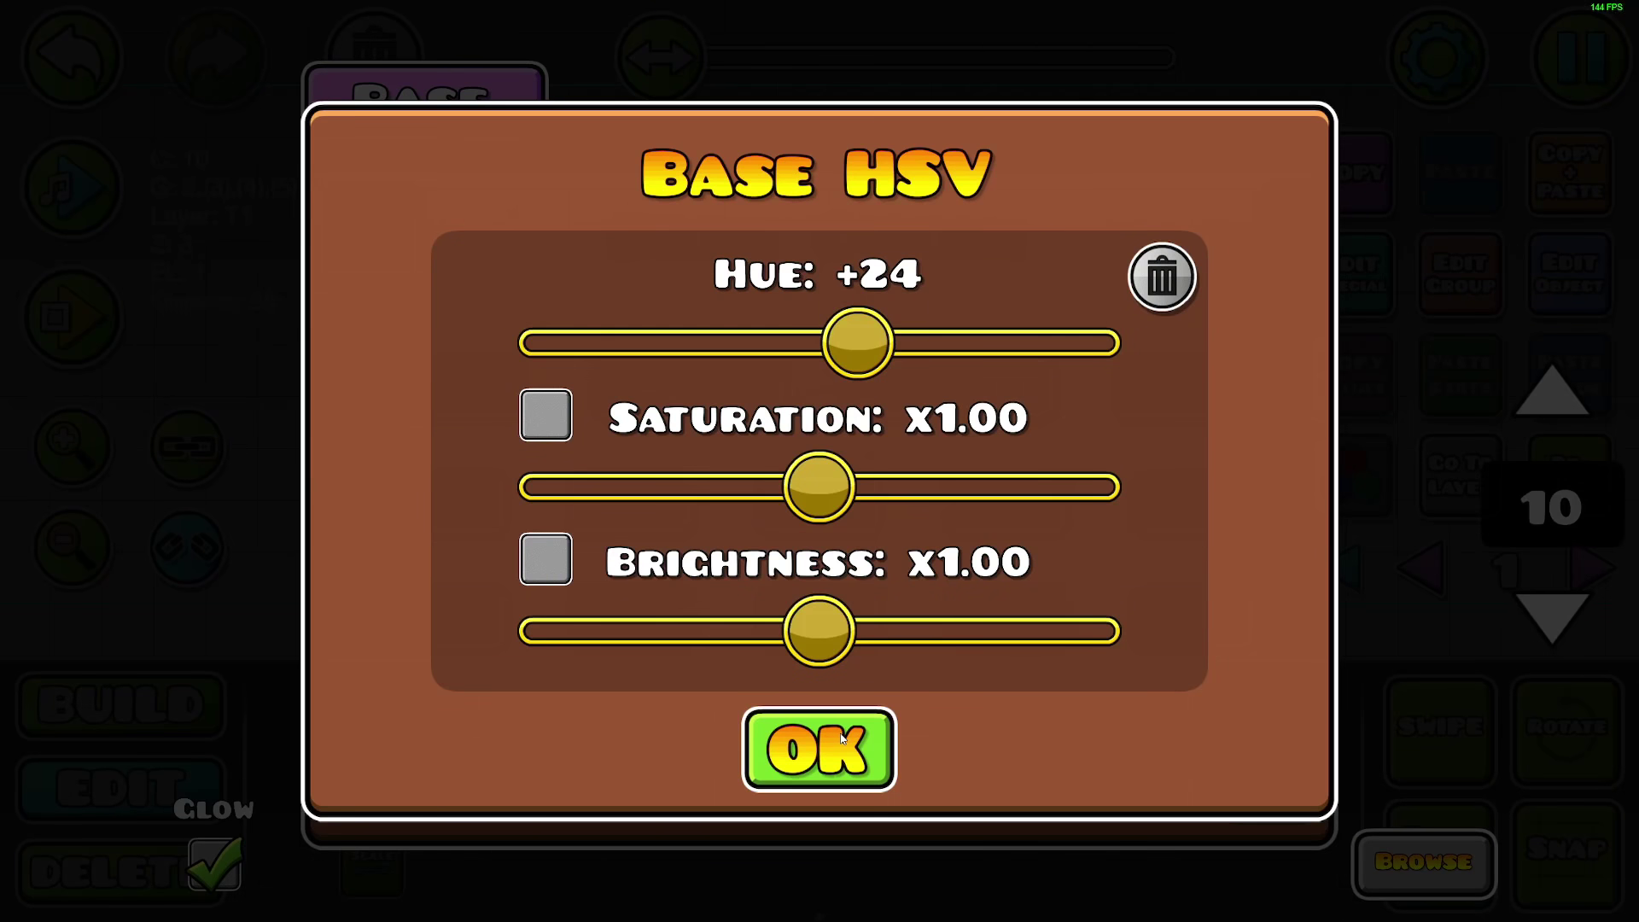
{"action": "left_click", "coordinate": [841, 739]}
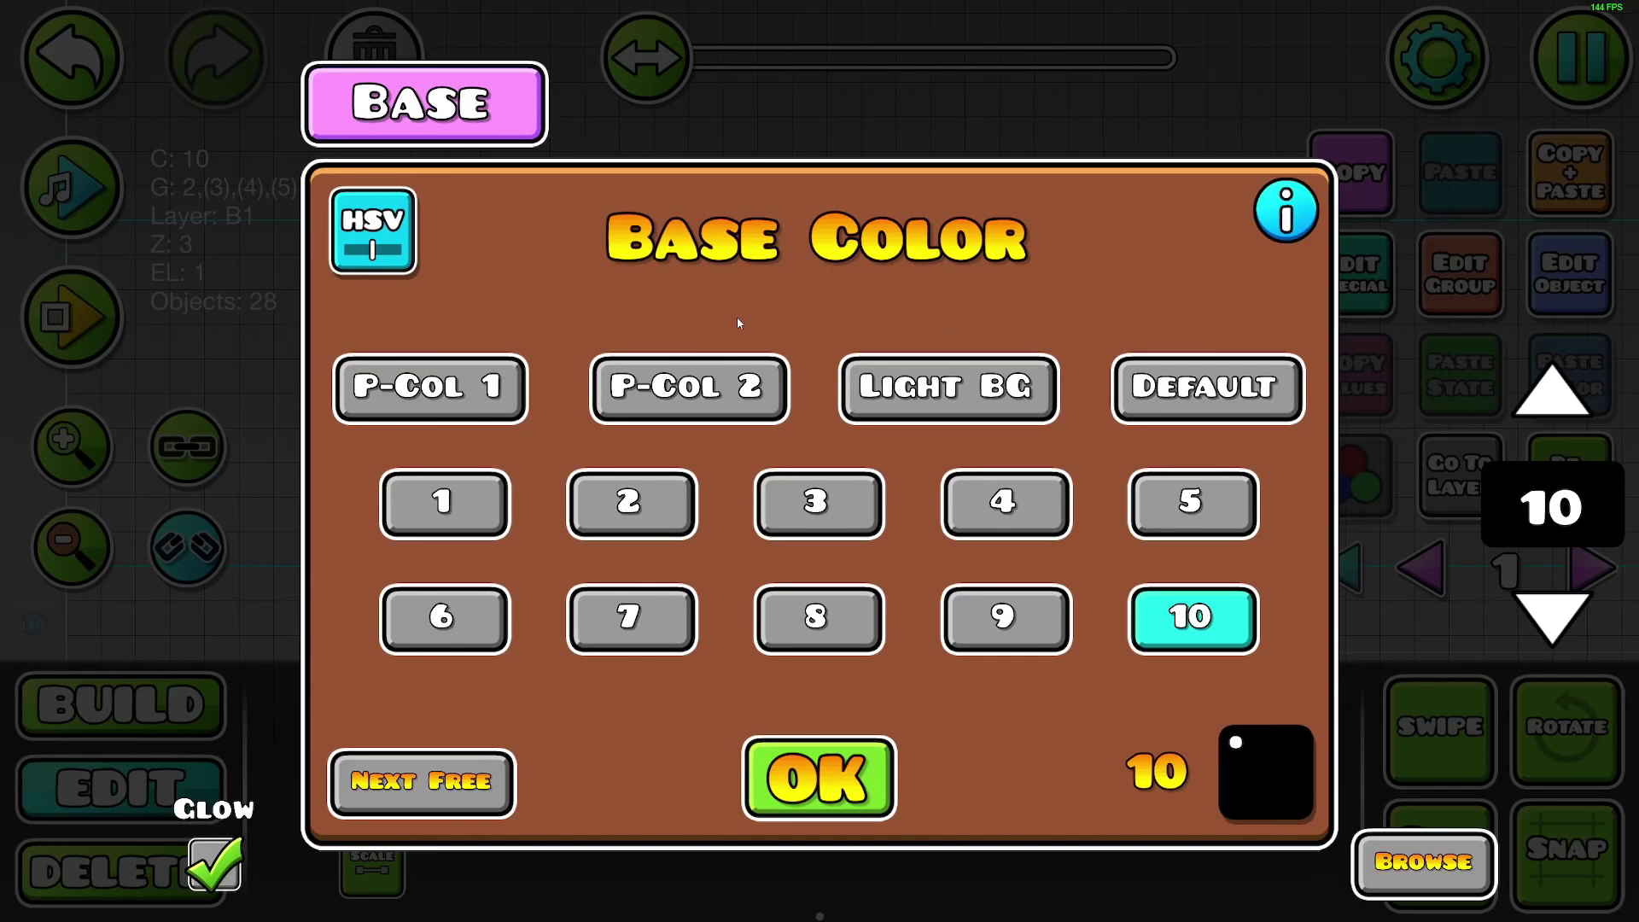
- Set the rays' hue to -57 and scale them up to 2.00
{"action": "left_click", "coordinate": [374, 235]}
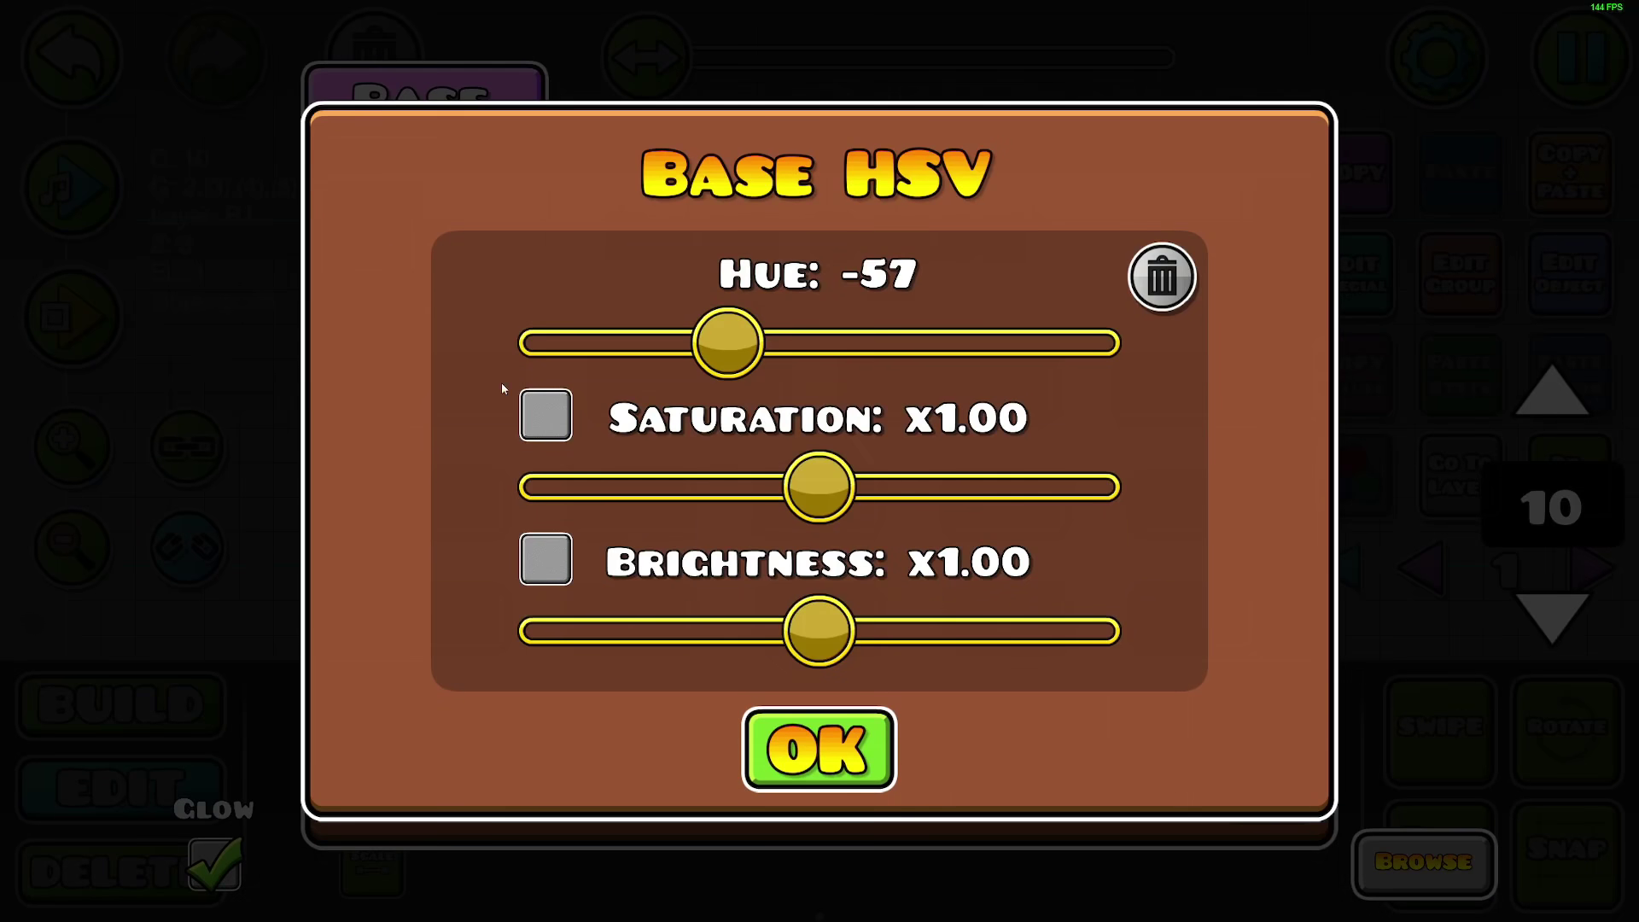
{"action": "left_click", "coordinate": [819, 749]}
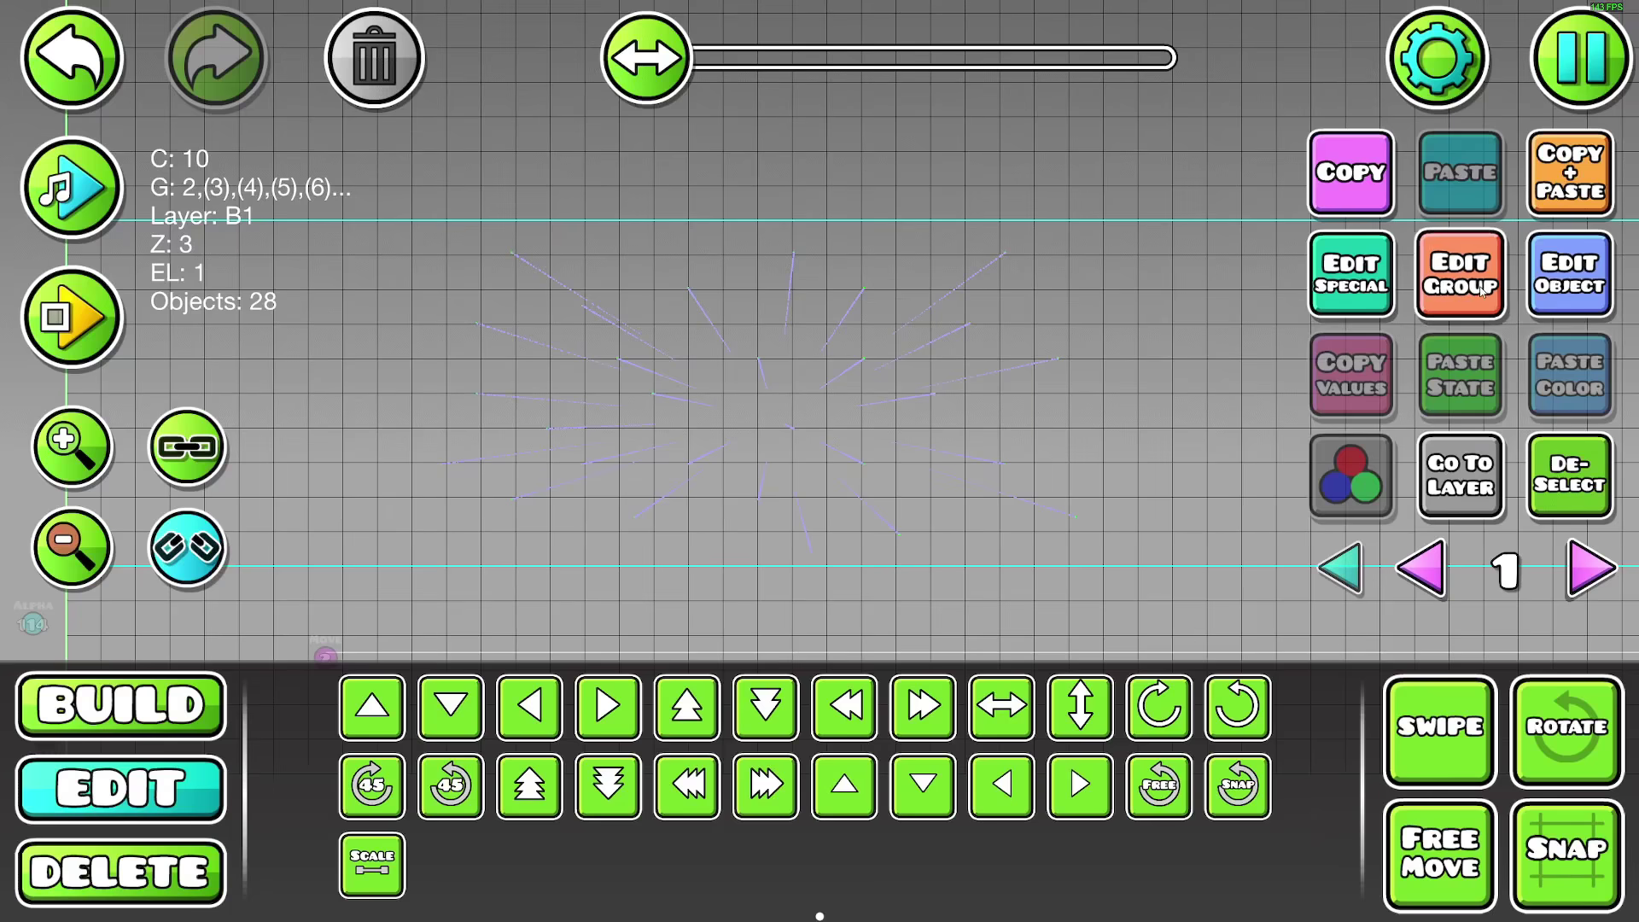
{"action": "left_click", "coordinate": [1460, 271]}
{"action": "left_click", "coordinate": [819, 839]}
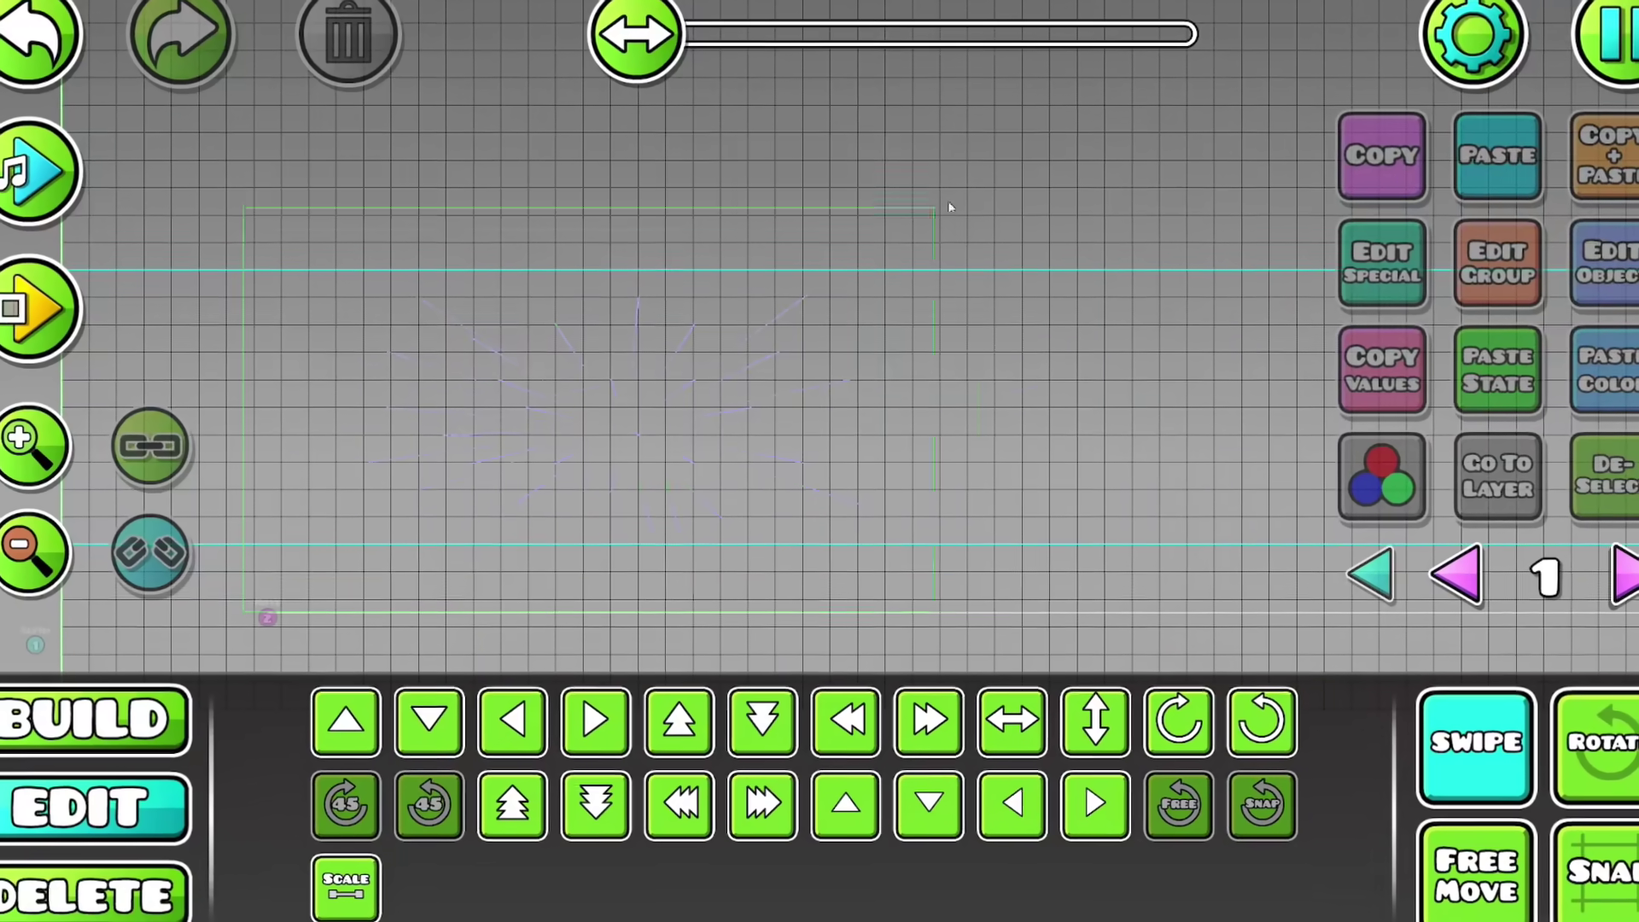
{"action": "left_click", "coordinate": [615, 410]}
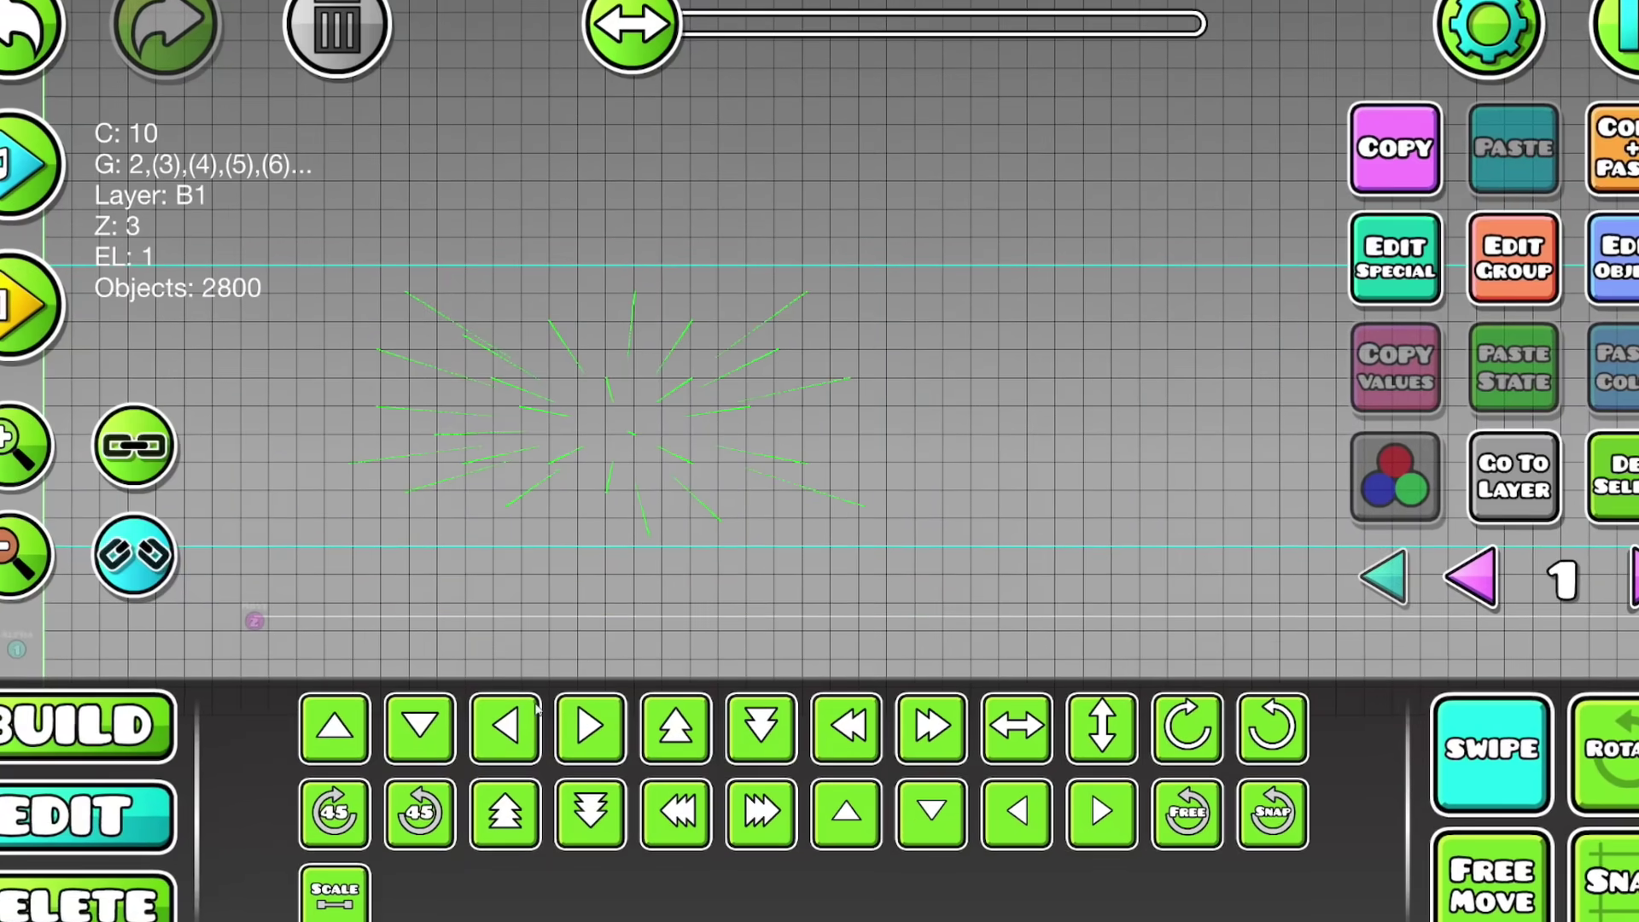
{"action": "left_click", "coordinate": [358, 871]}
{"action": "mouse_move", "coordinate": [510, 384]}
{"action": "left_mouse_down"}
{"action": "mouse_move", "coordinate": [947, 385]}
{"action": "mouse_move", "coordinate": [373, 394]}
{"action": "left_mouse_up"}
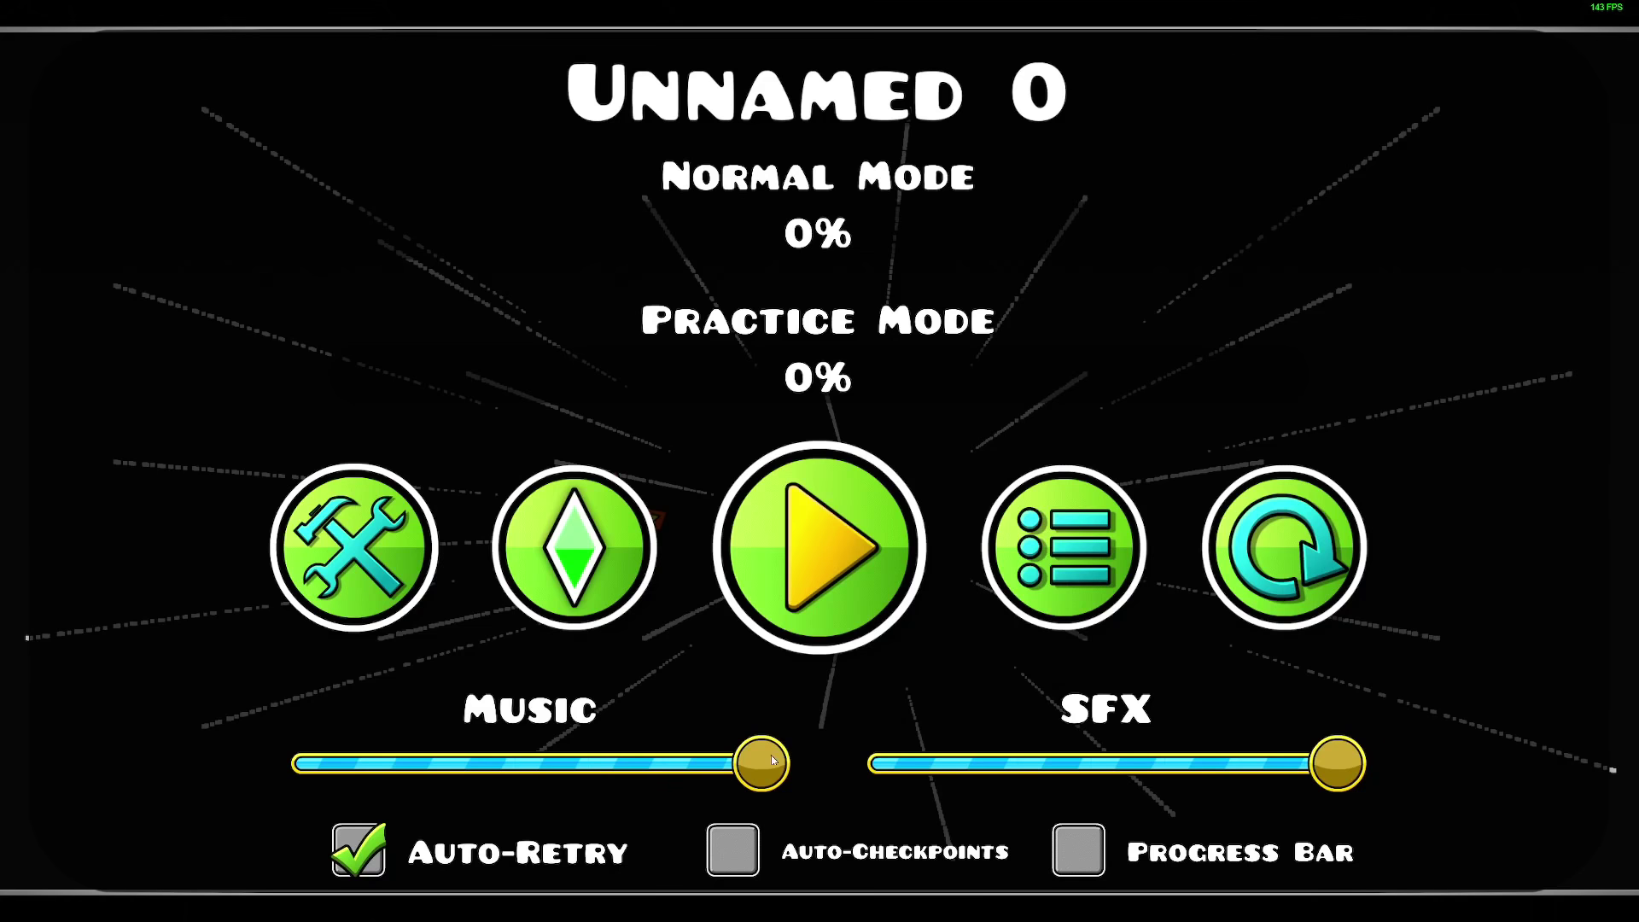
- Leave the starburst playtest for the editor and reselect all the rays
{"action": "left_click", "coordinate": [321, 576]}
{"action": "left_click", "coordinate": [121, 781]}
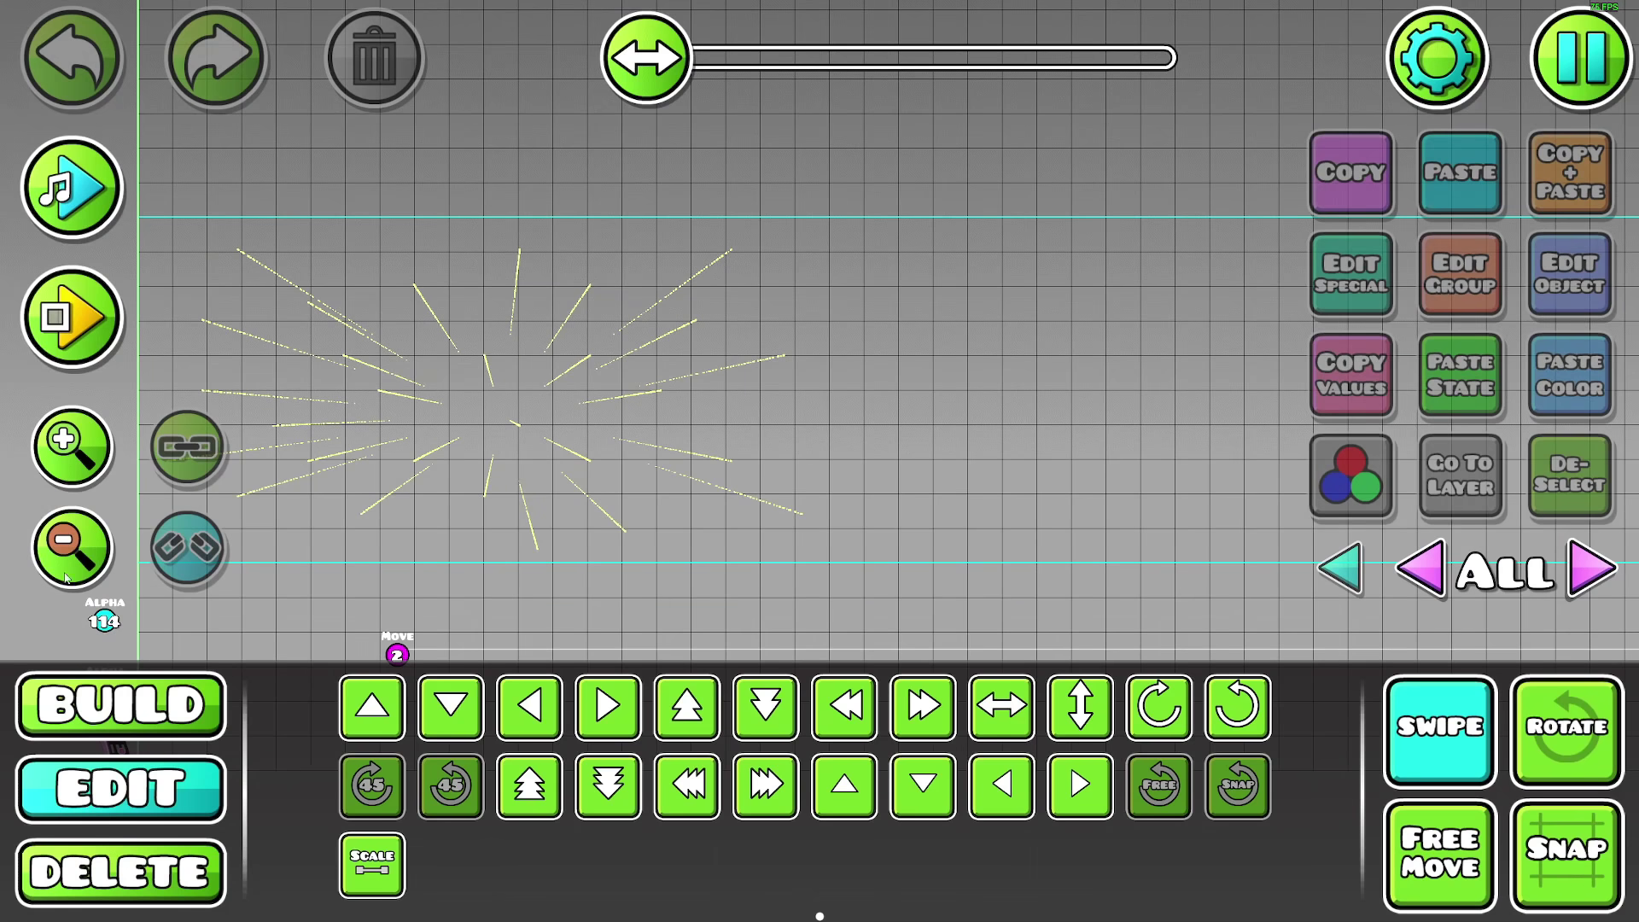
{"action": "left_click_drag", "start_coordinate": [1011, 215], "coordinate": [1012, 215]}
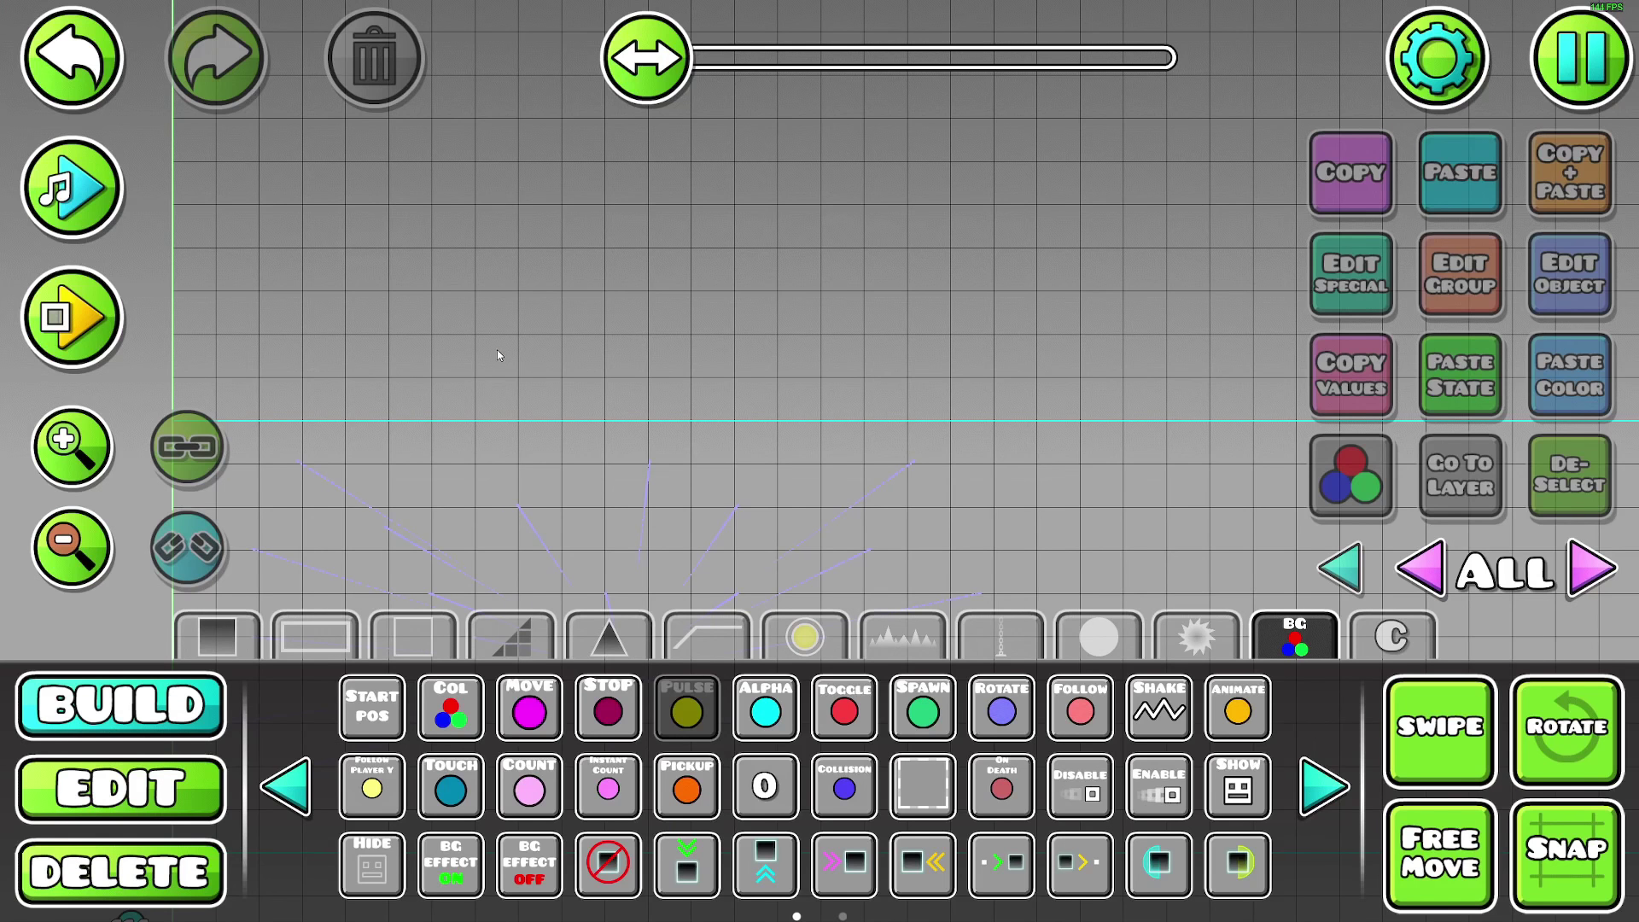
- Place a pulse trigger targeting group 15 with pinkish red colour FF6F6F
{"action": "left_click", "coordinate": [498, 349]}
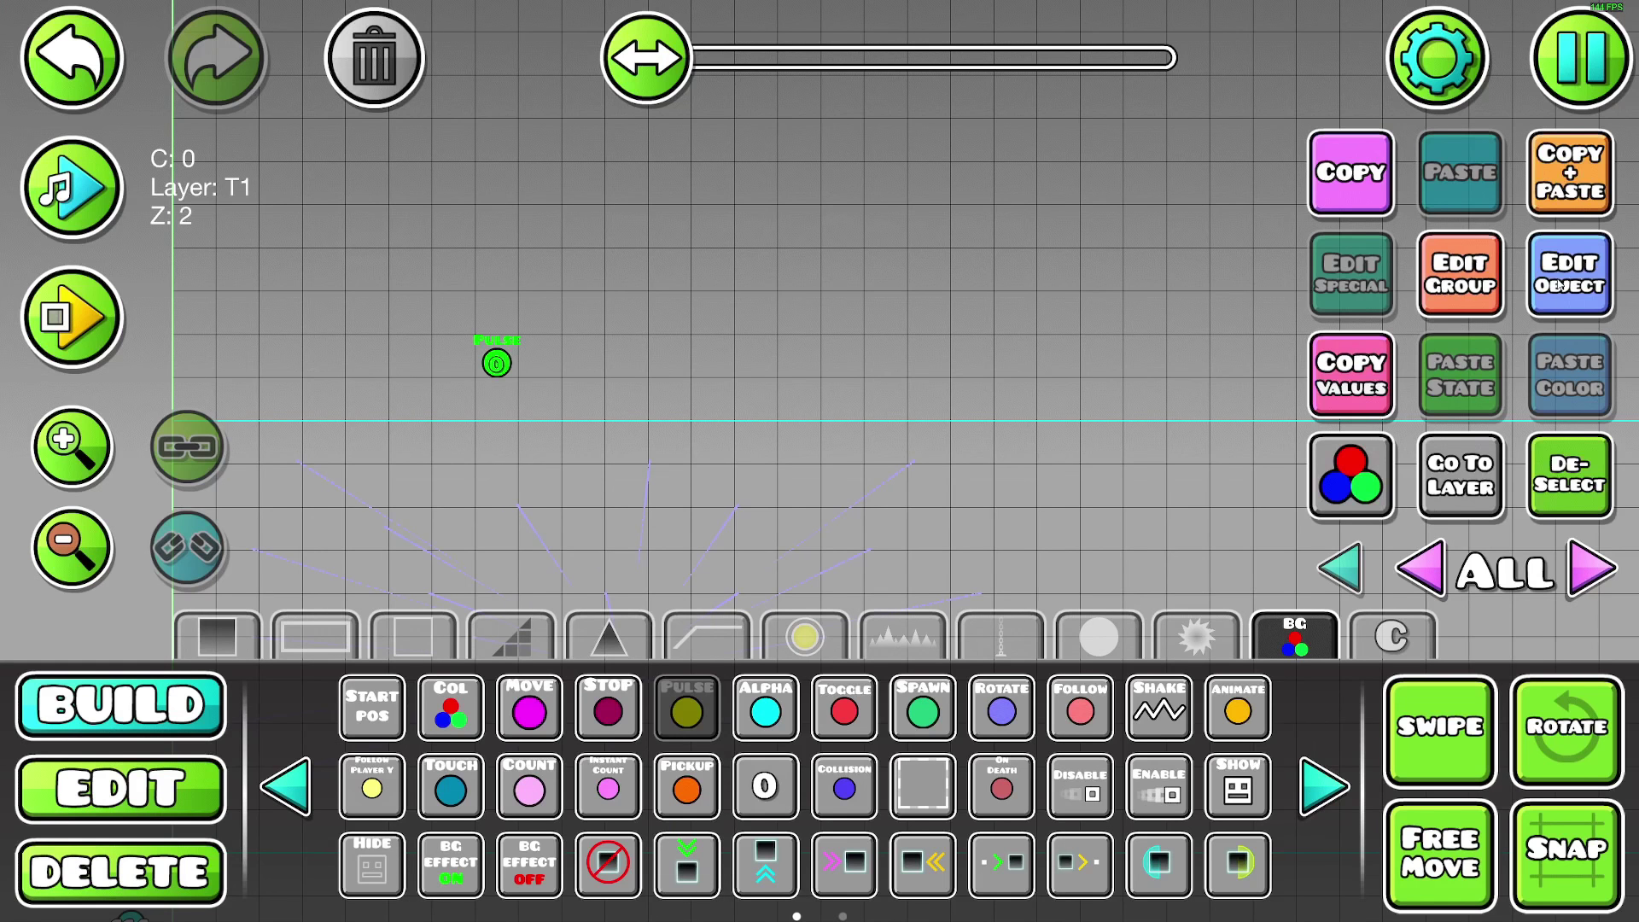
{"action": "left_click", "coordinate": [1569, 275]}
{"action": "left_click", "coordinate": [1339, 640]}
{"action": "type", "text": ".5"}
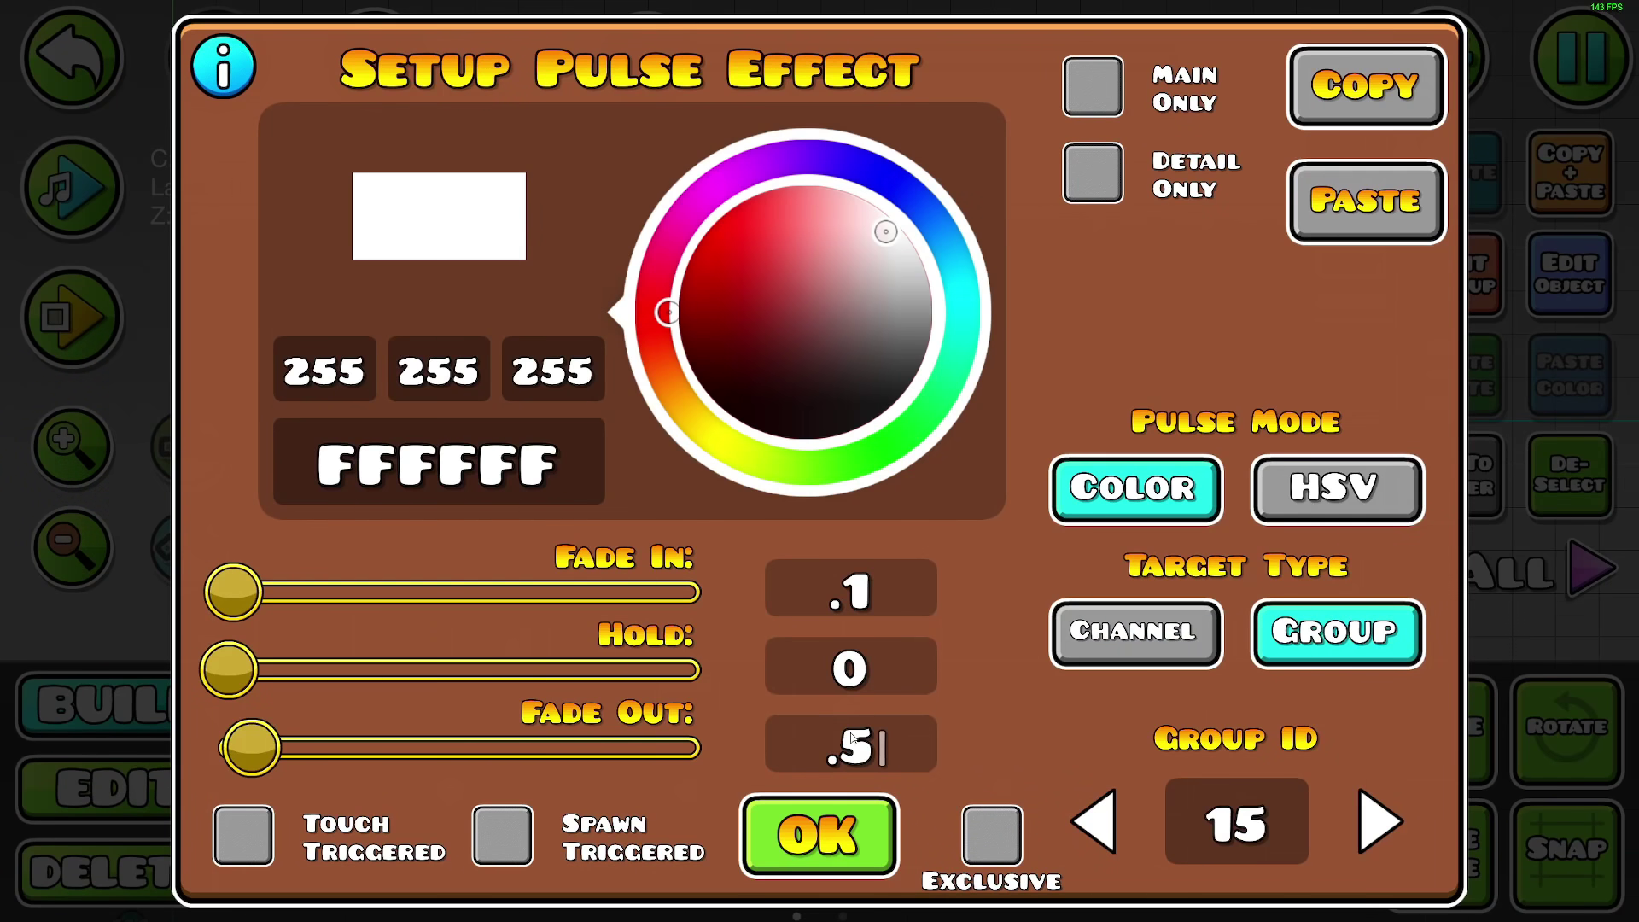
{"action": "left_click", "coordinate": [814, 187]}
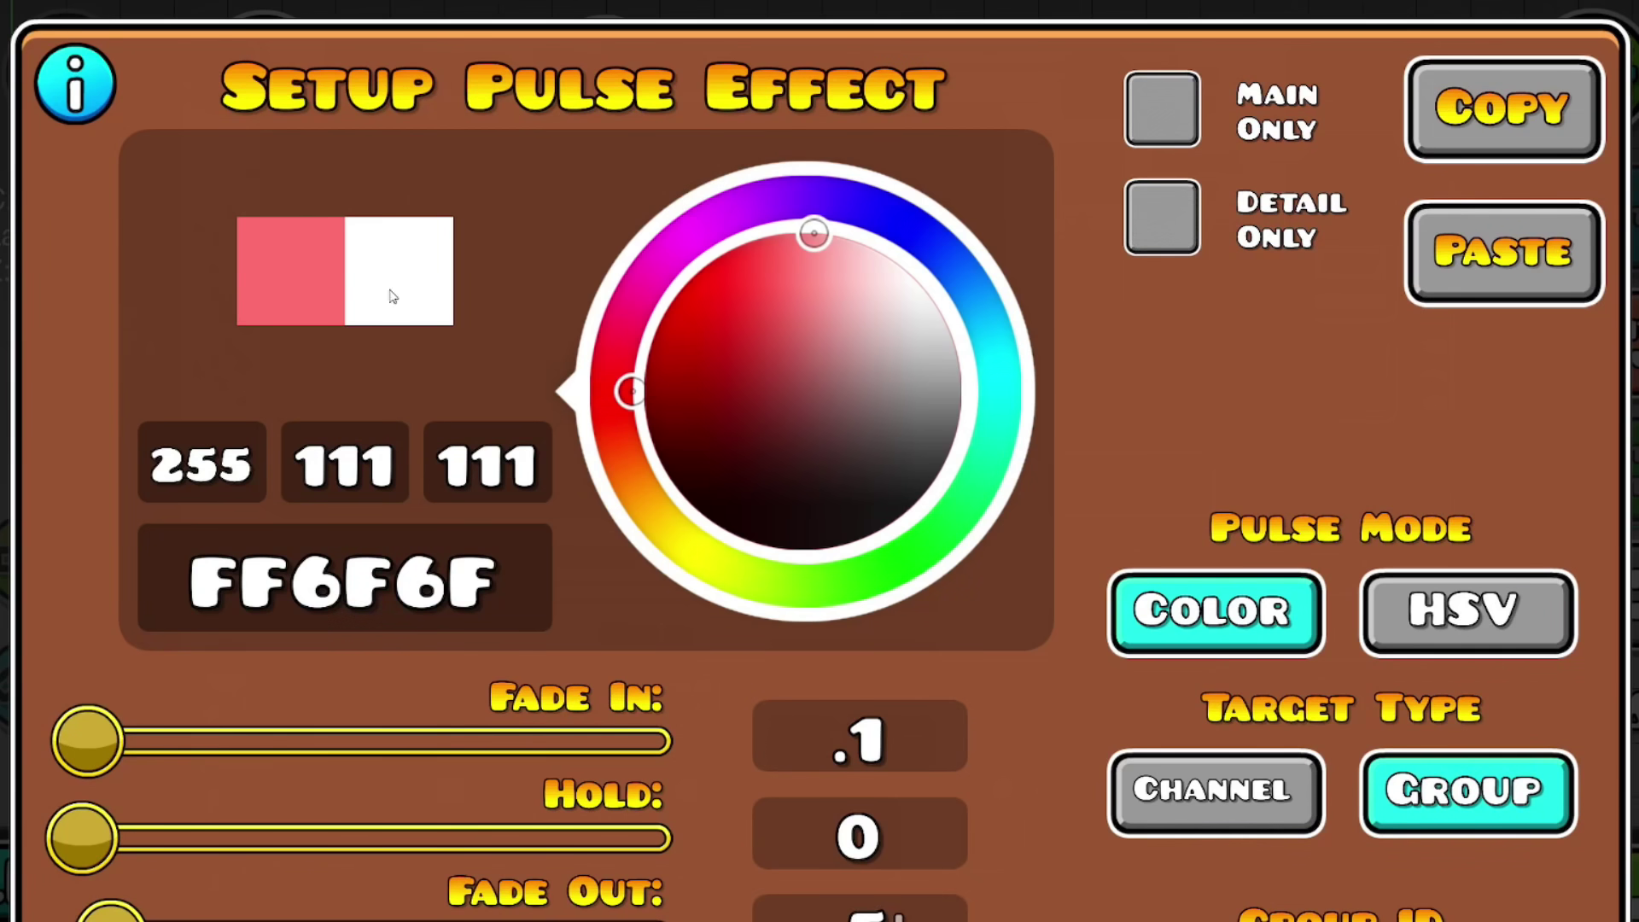
{"action": "left_click_drag", "start_coordinate": [627, 391], "coordinate": [627, 397]}
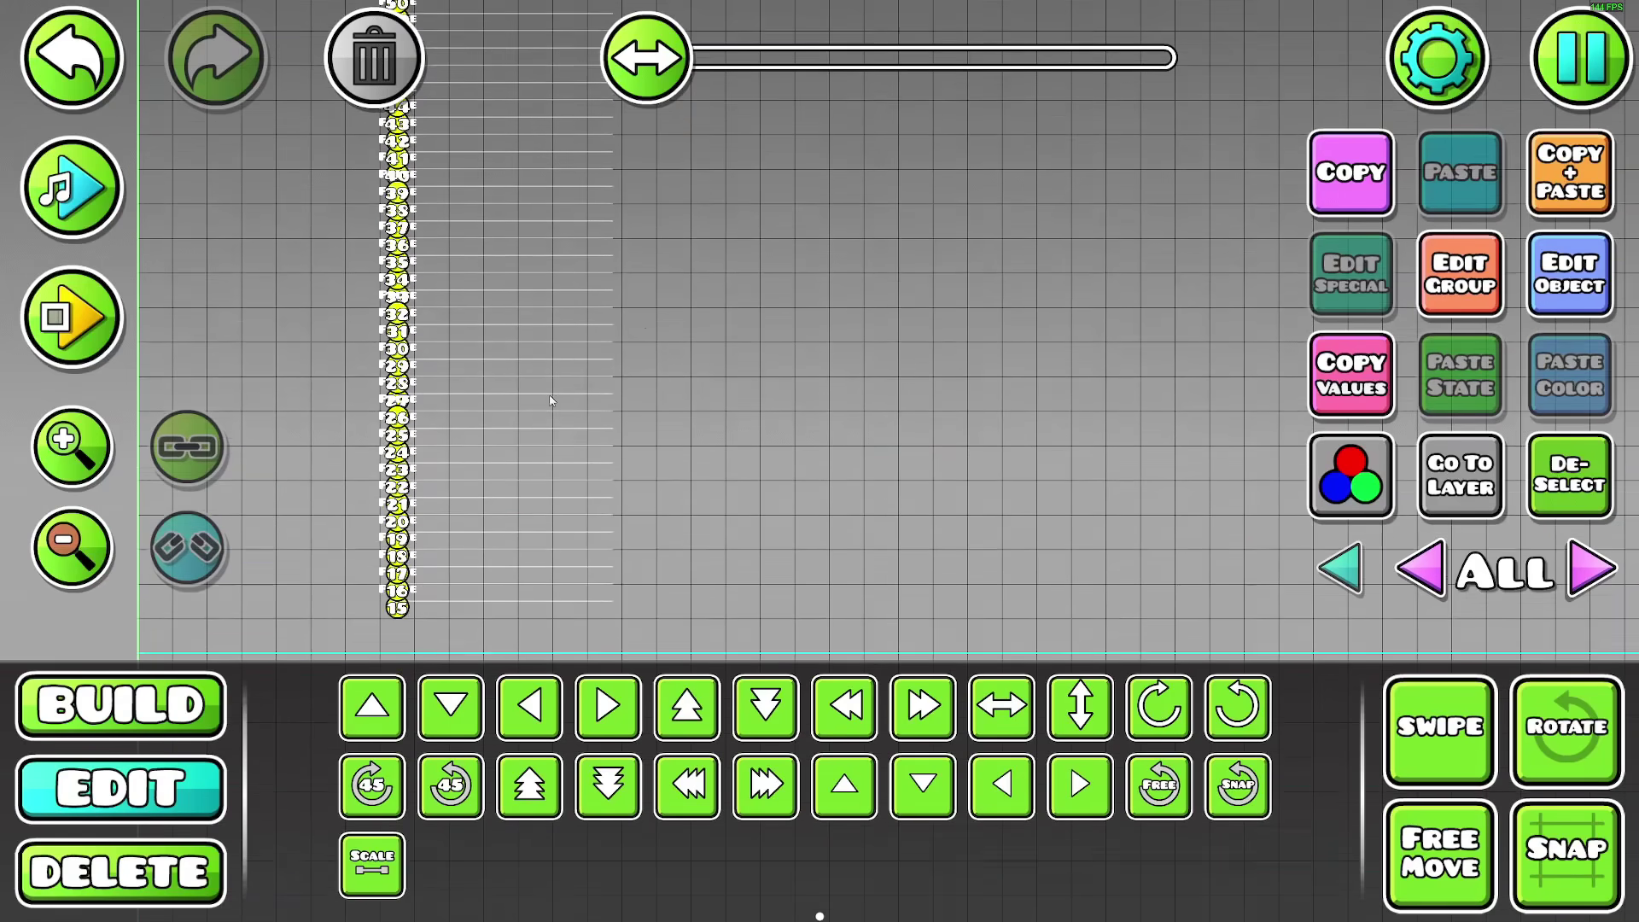
- Check the selection's group settings, then select the column of pulse triggers
{"action": "left_click", "coordinate": [1460, 273]}
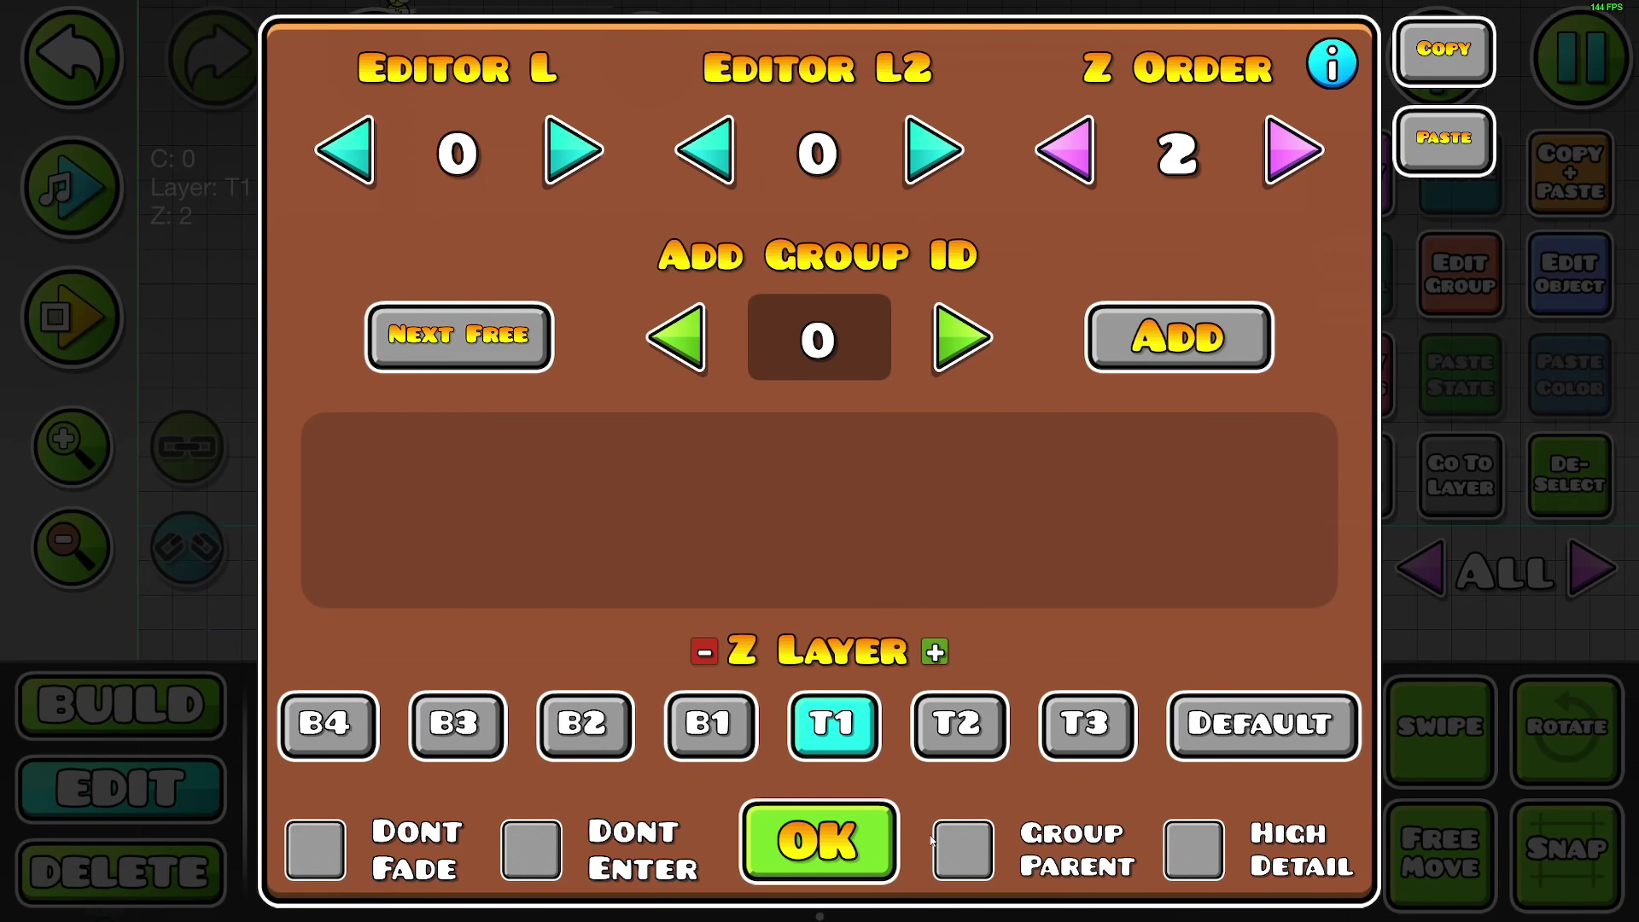
{"action": "left_click", "coordinate": [820, 841]}
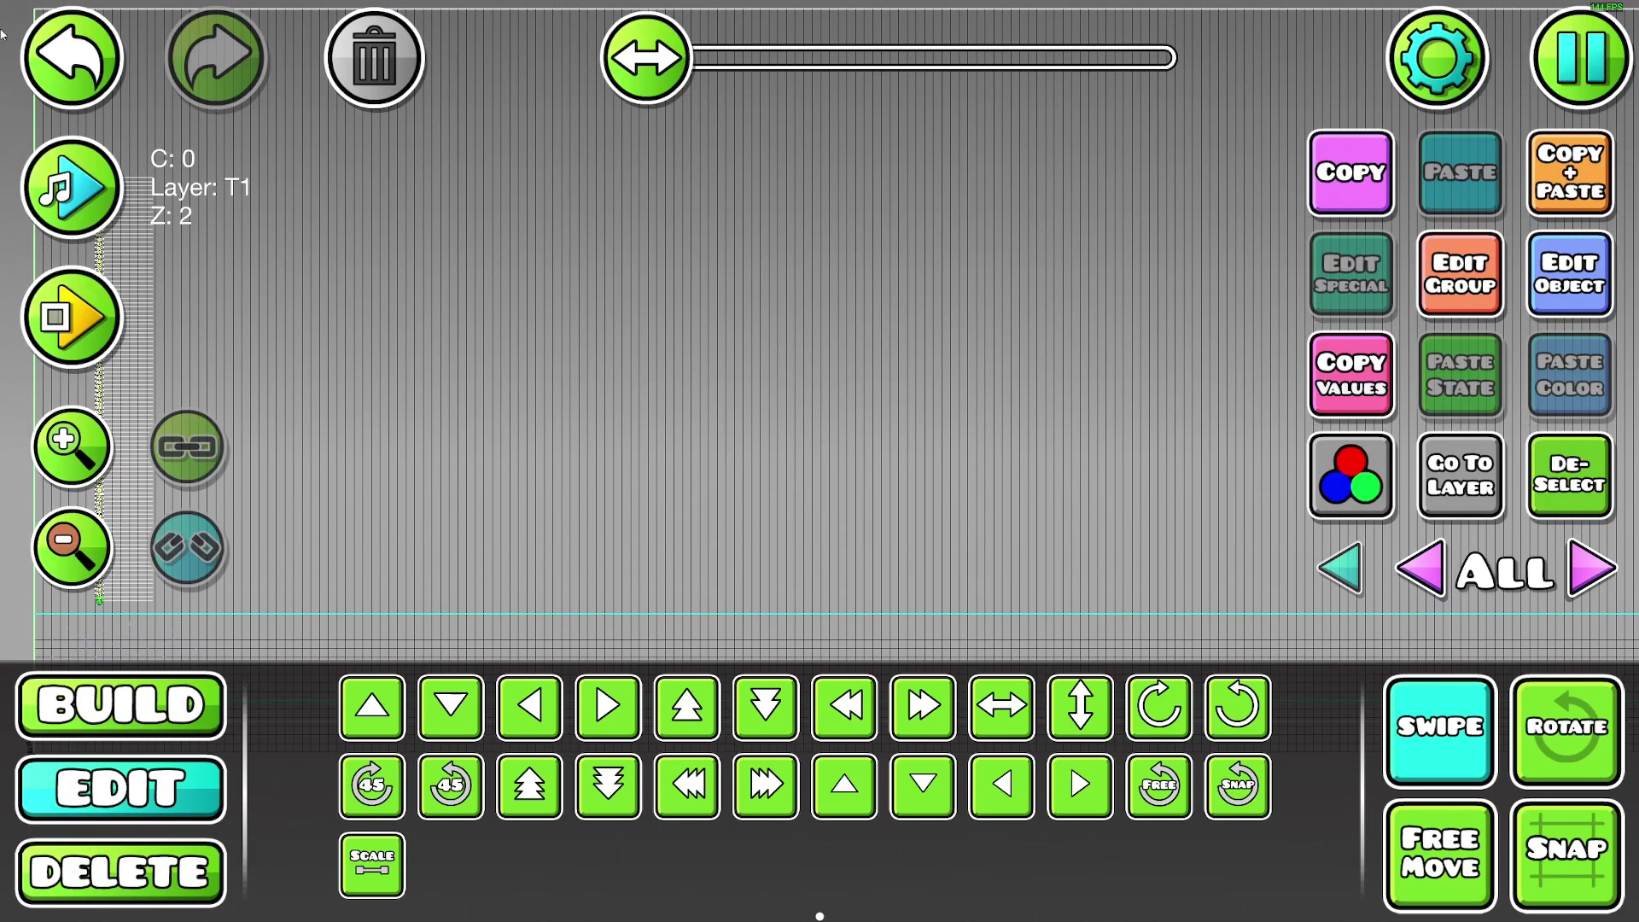
{"action": "left_click_drag", "start_coordinate": [356, 529], "coordinate": [359, 532]}
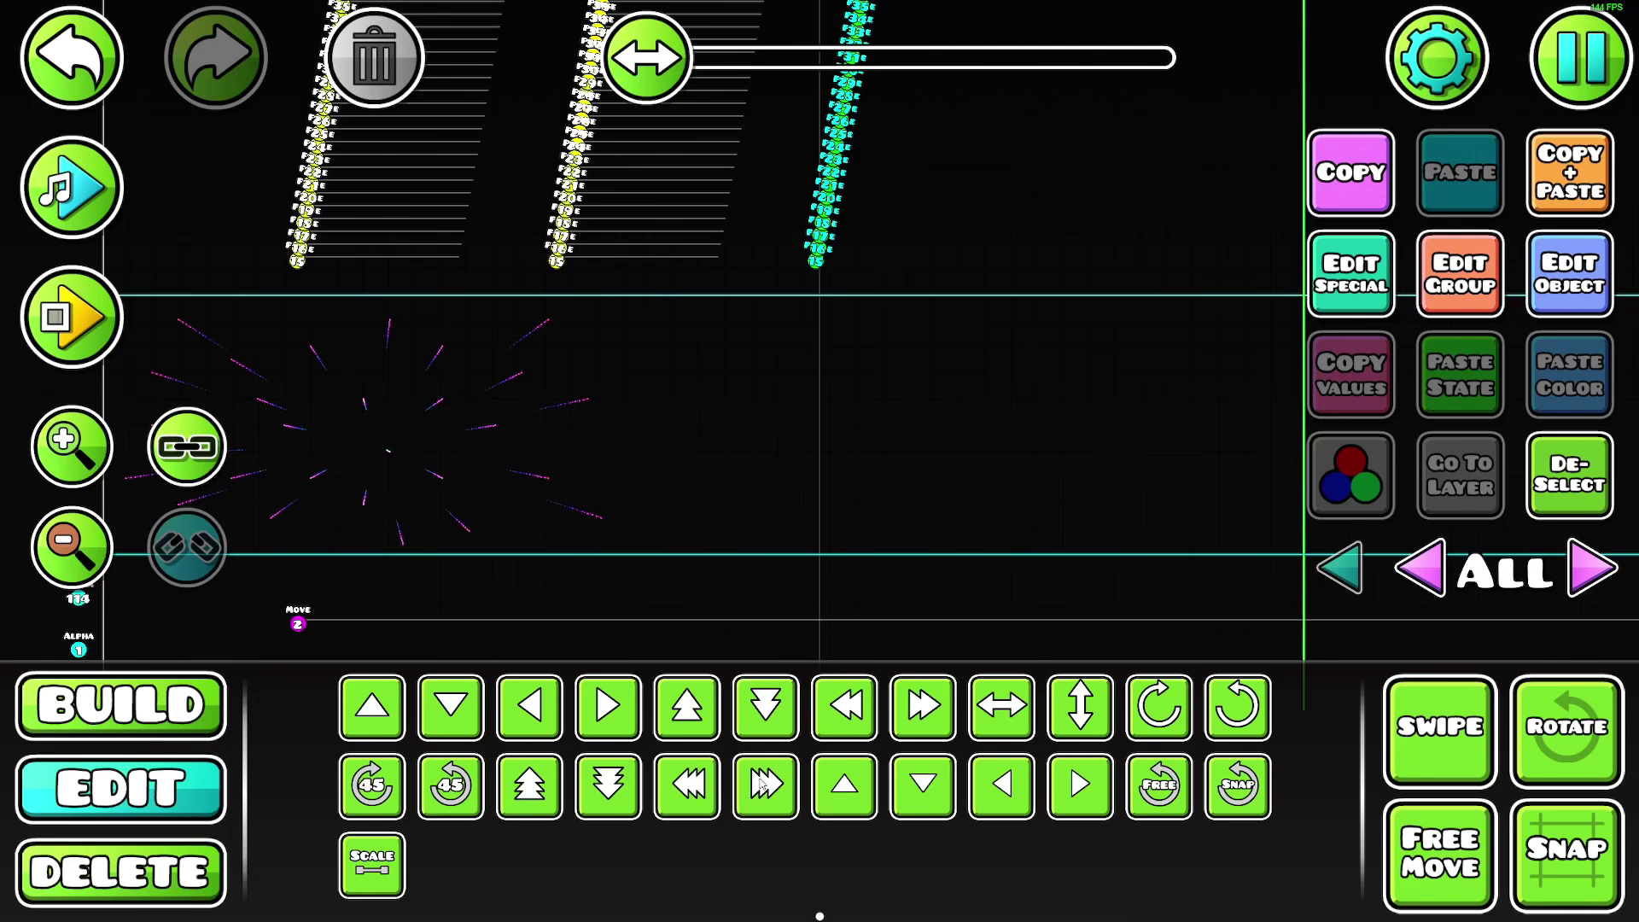
- Give the pulse triggers a vivid lime green colour, test-play, and place a move trigger
{"action": "left_click", "coordinate": [1350, 453]}
{"action": "left_click", "coordinate": [1134, 487]}
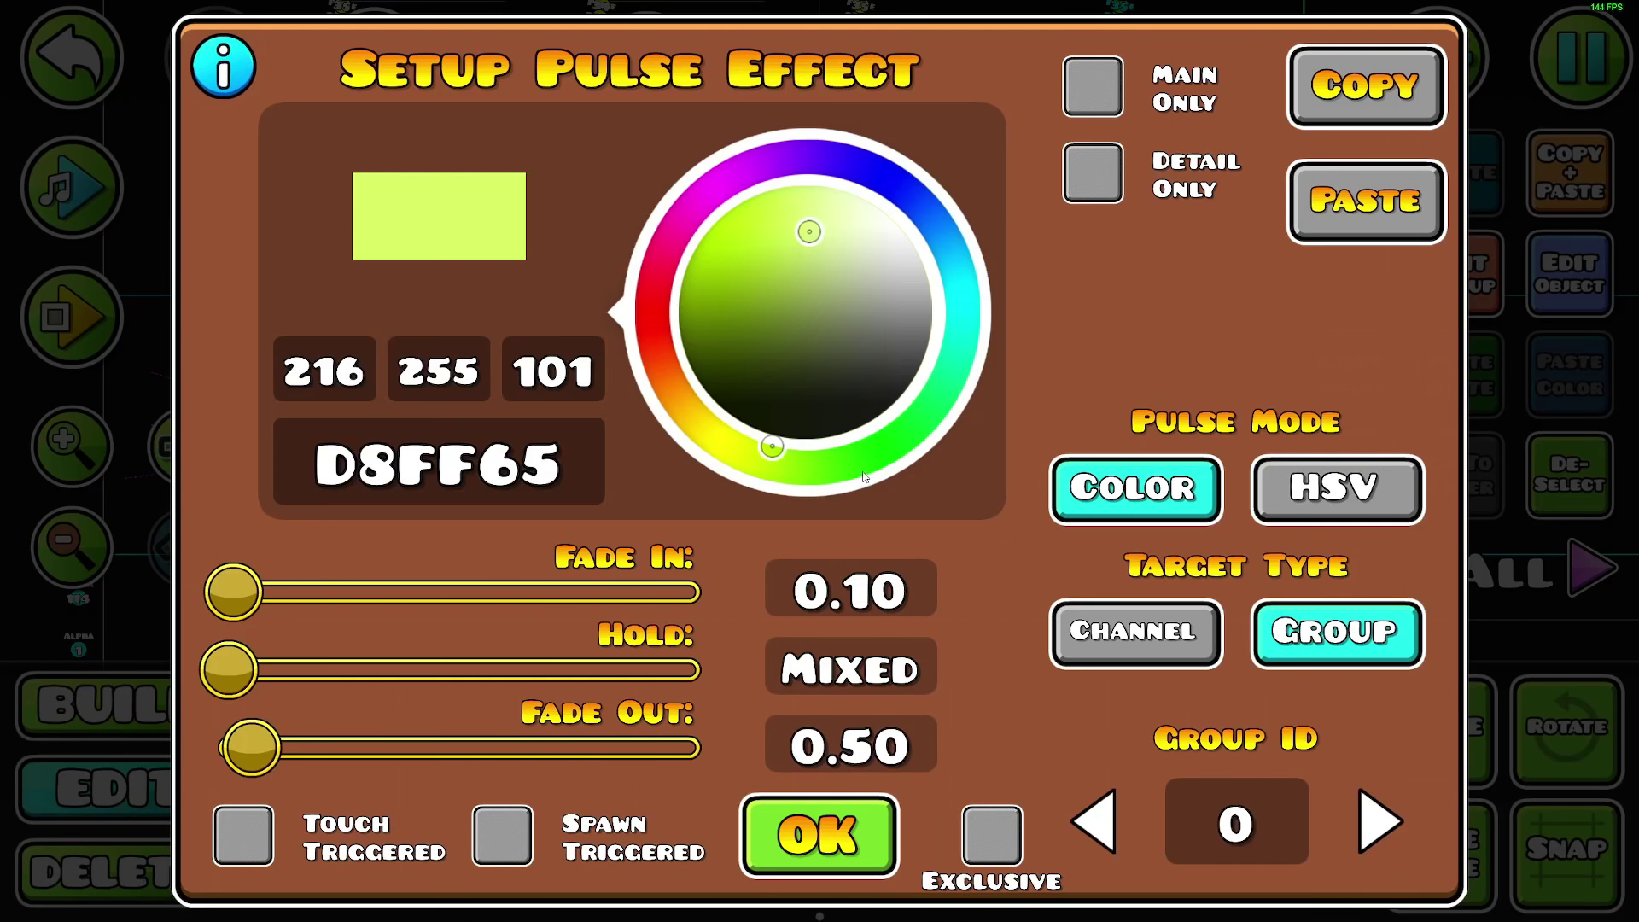
{"action": "left_click", "coordinate": [868, 448]}
{"action": "left_click_drag", "start_coordinate": [753, 232], "coordinate": [742, 201]}
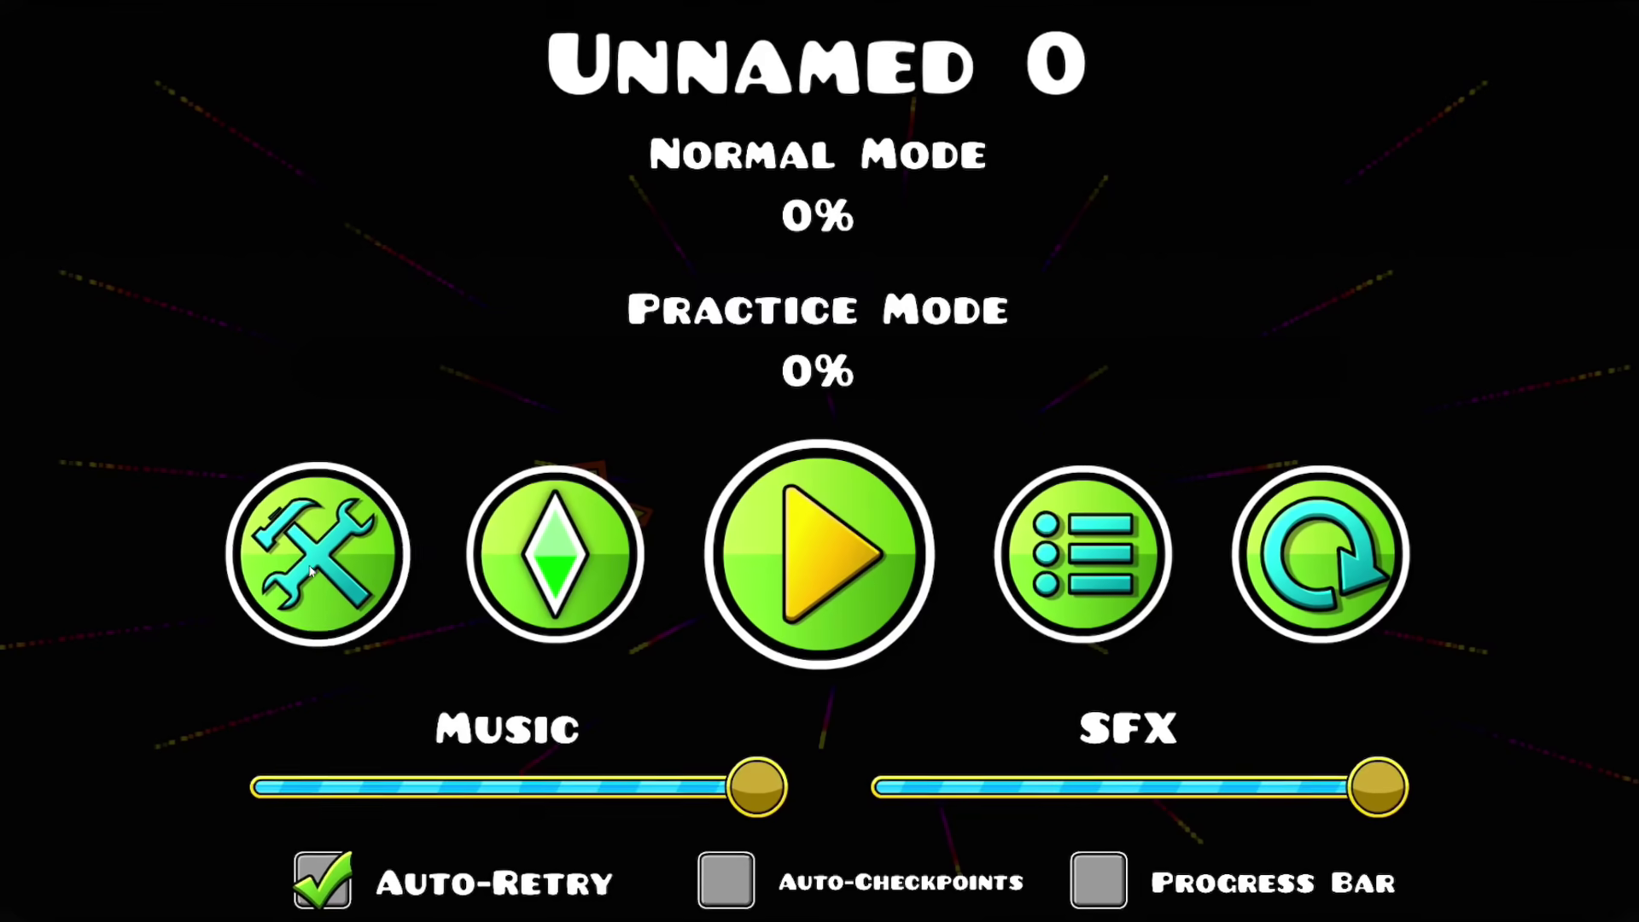
{"action": "left_click", "coordinate": [333, 570]}
{"action": "left_click", "coordinate": [658, 384]}
- Assign target groups to the move triggers, including group 10, and confirm shared settings
{"action": "left_click", "coordinate": [1620, 254]}
{"action": "left_click", "coordinate": [1380, 727]}
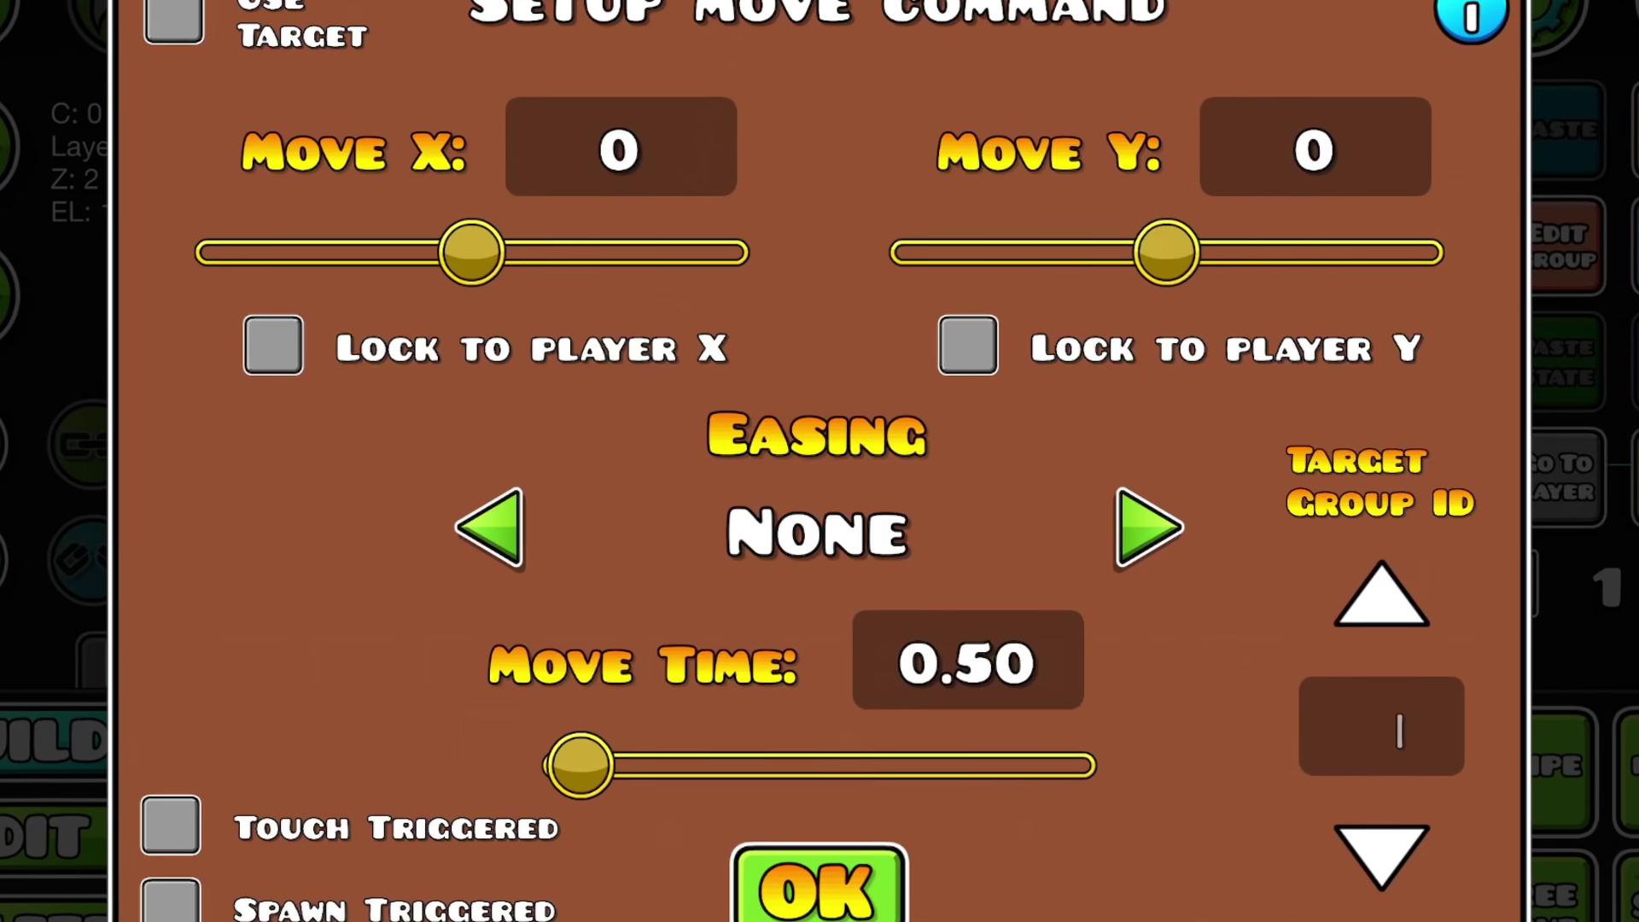
{"action": "type", "text": "3"}
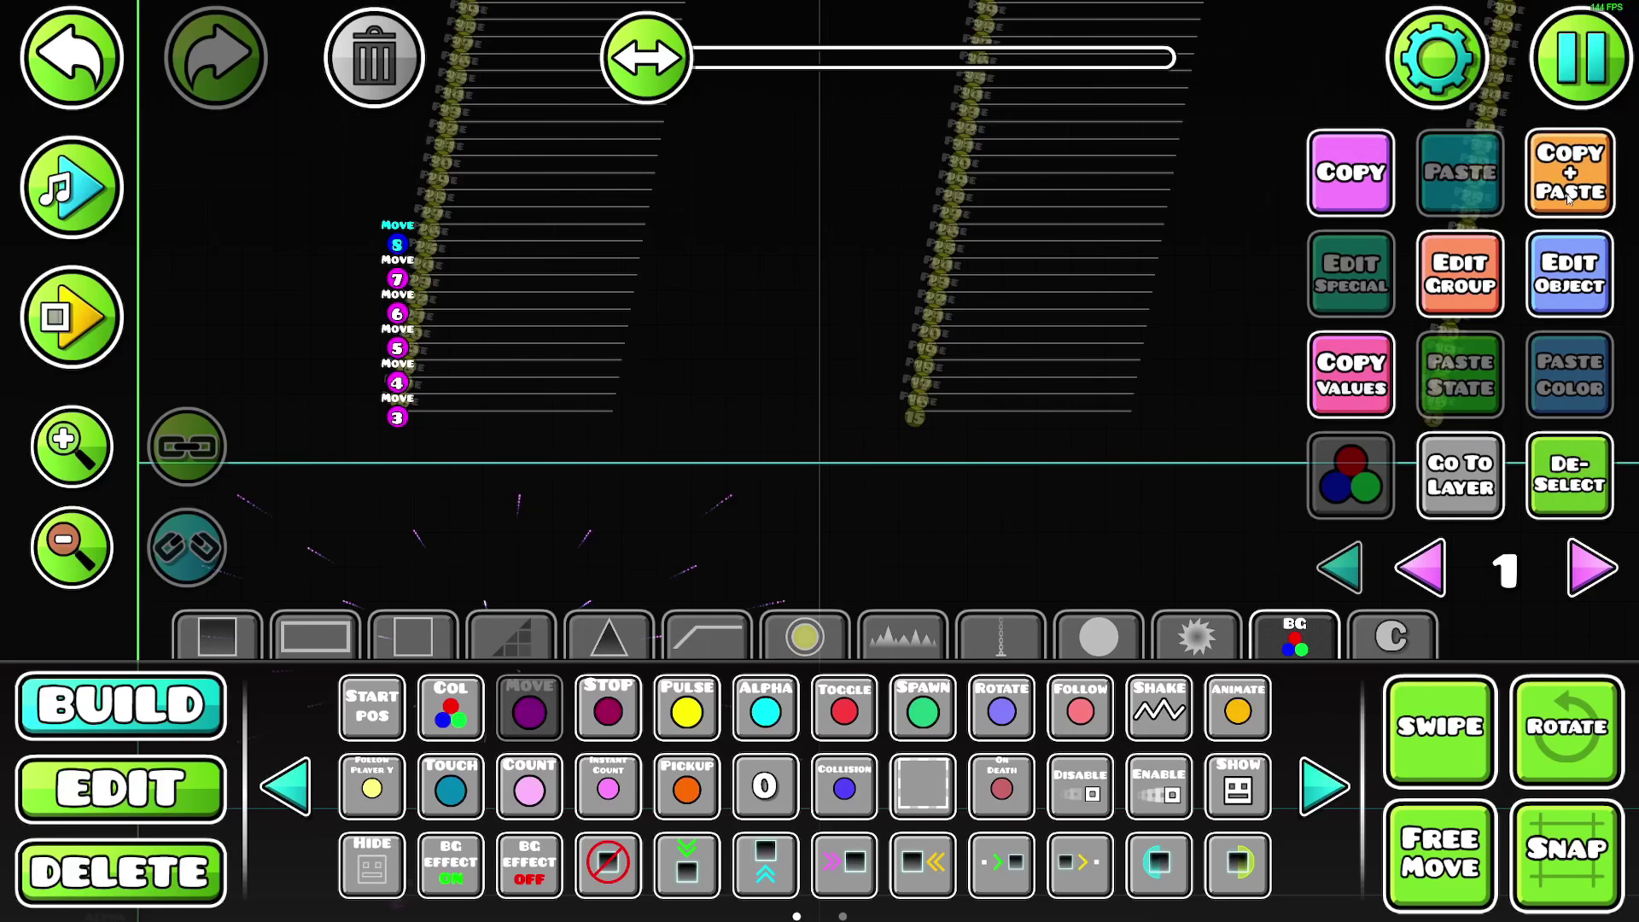
{"action": "left_click", "coordinate": [1570, 273]}
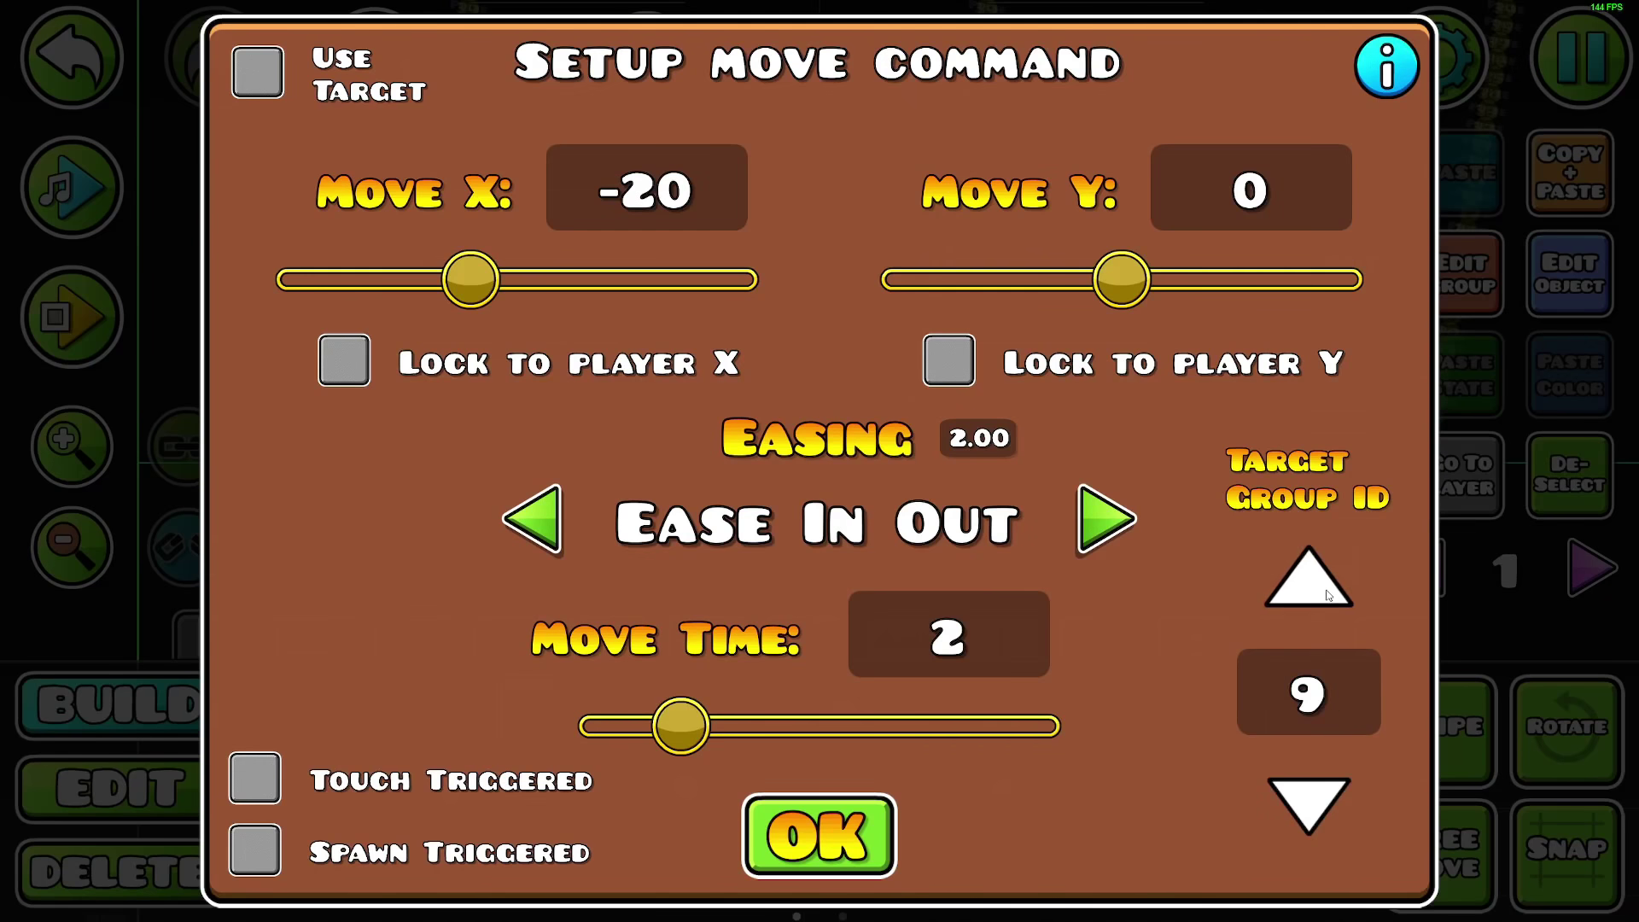
{"action": "left_click", "coordinate": [1308, 578]}
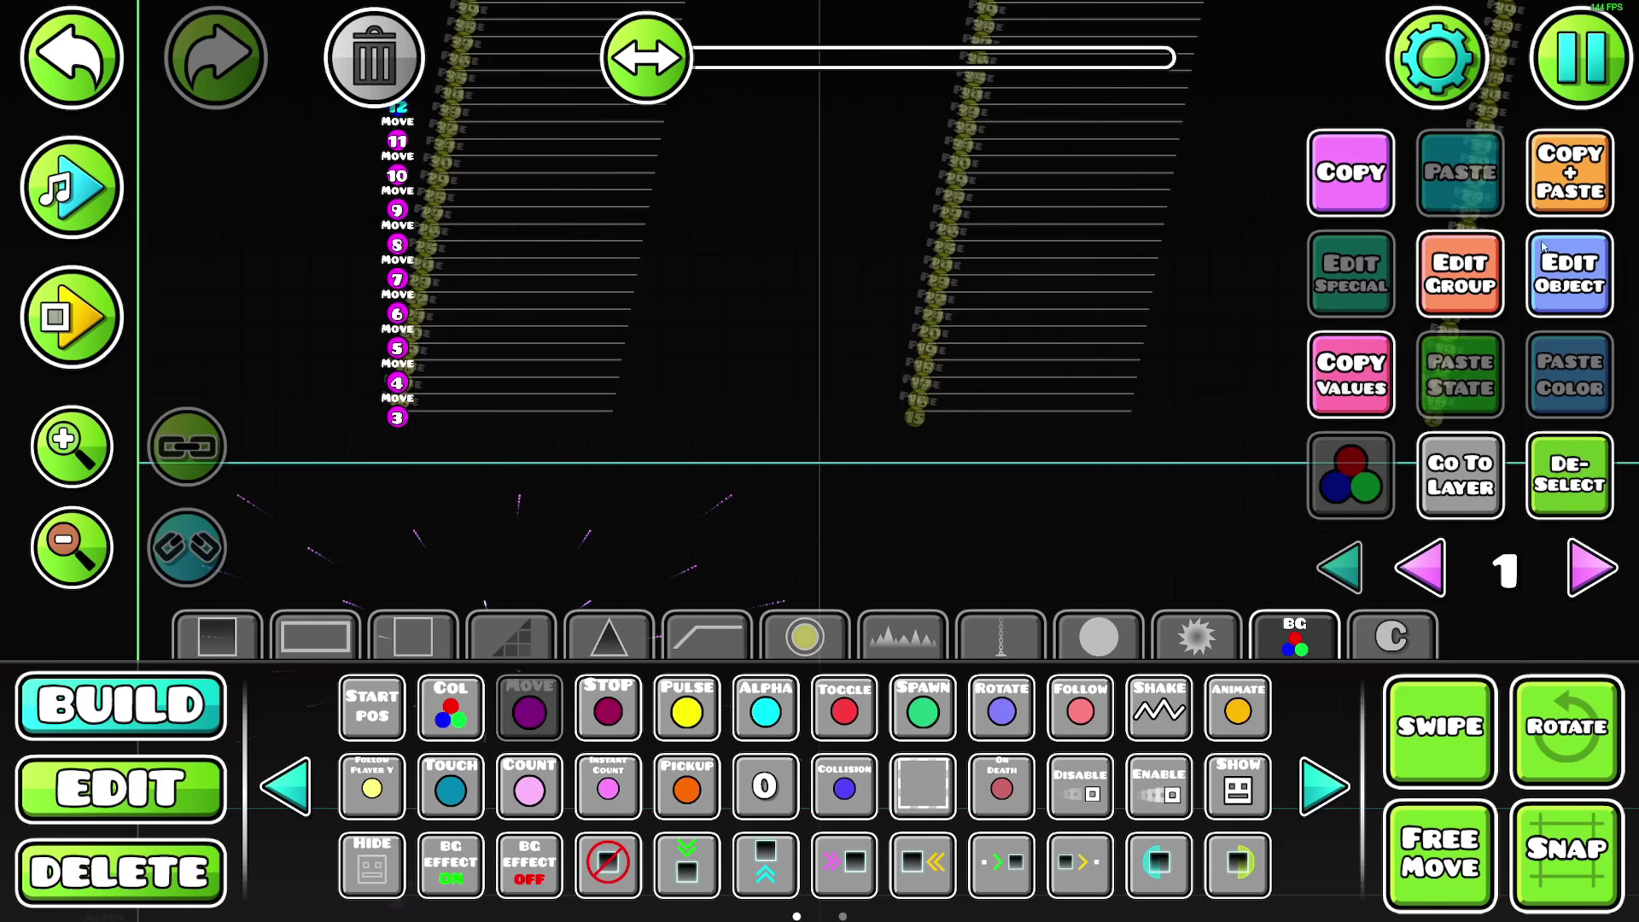
{"action": "left_click", "coordinate": [1570, 272]}
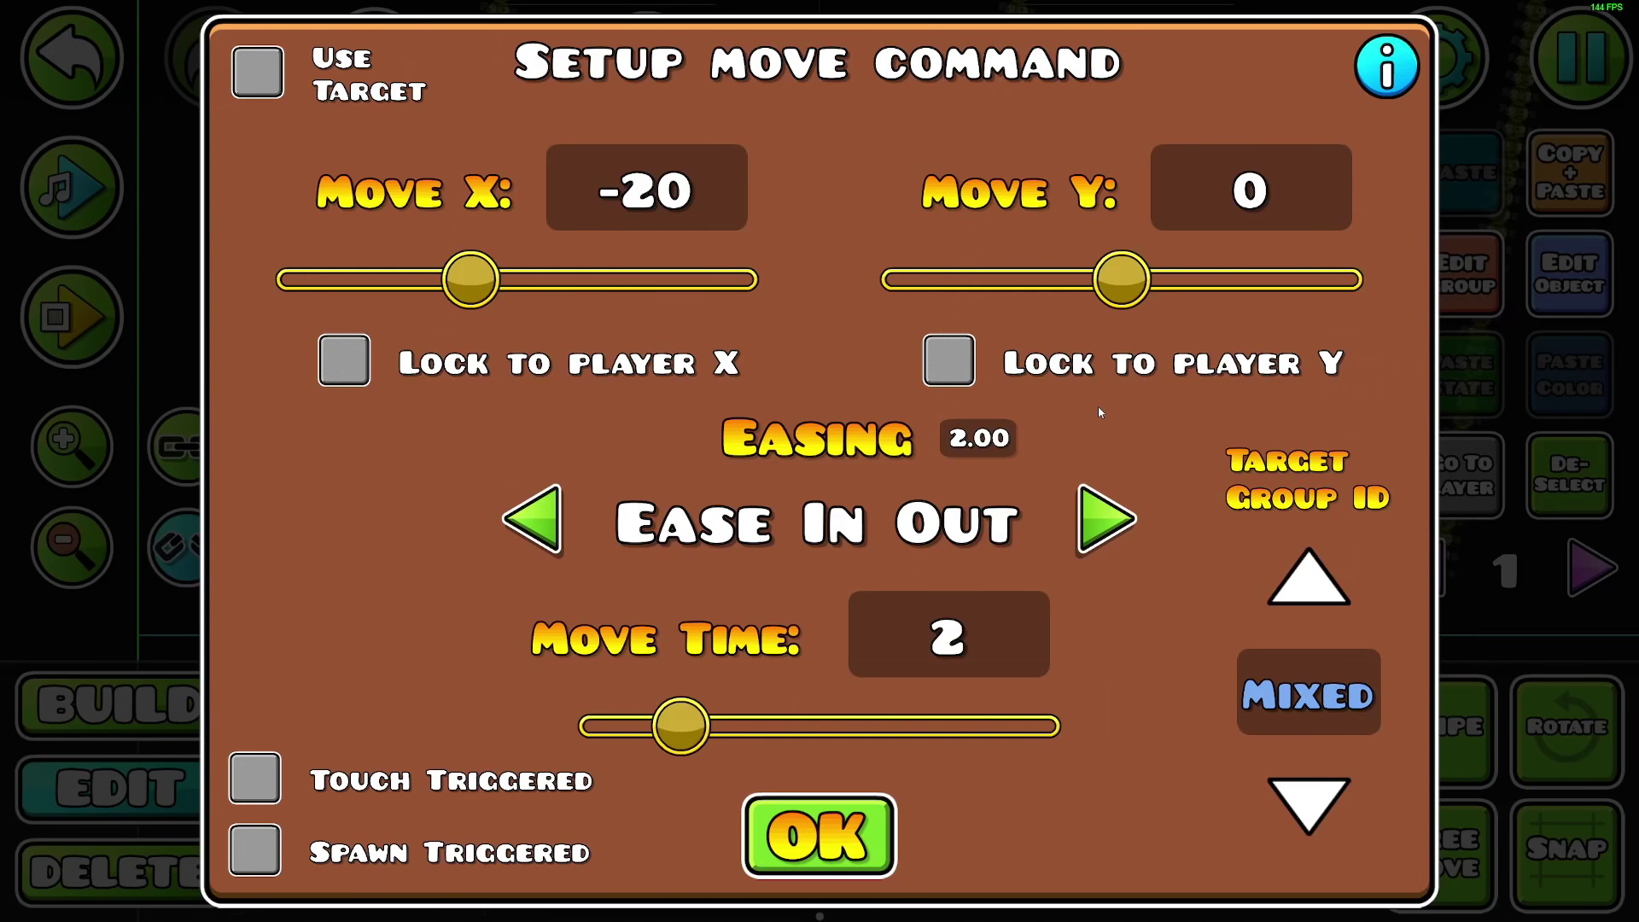
{"action": "left_click", "coordinate": [820, 836]}
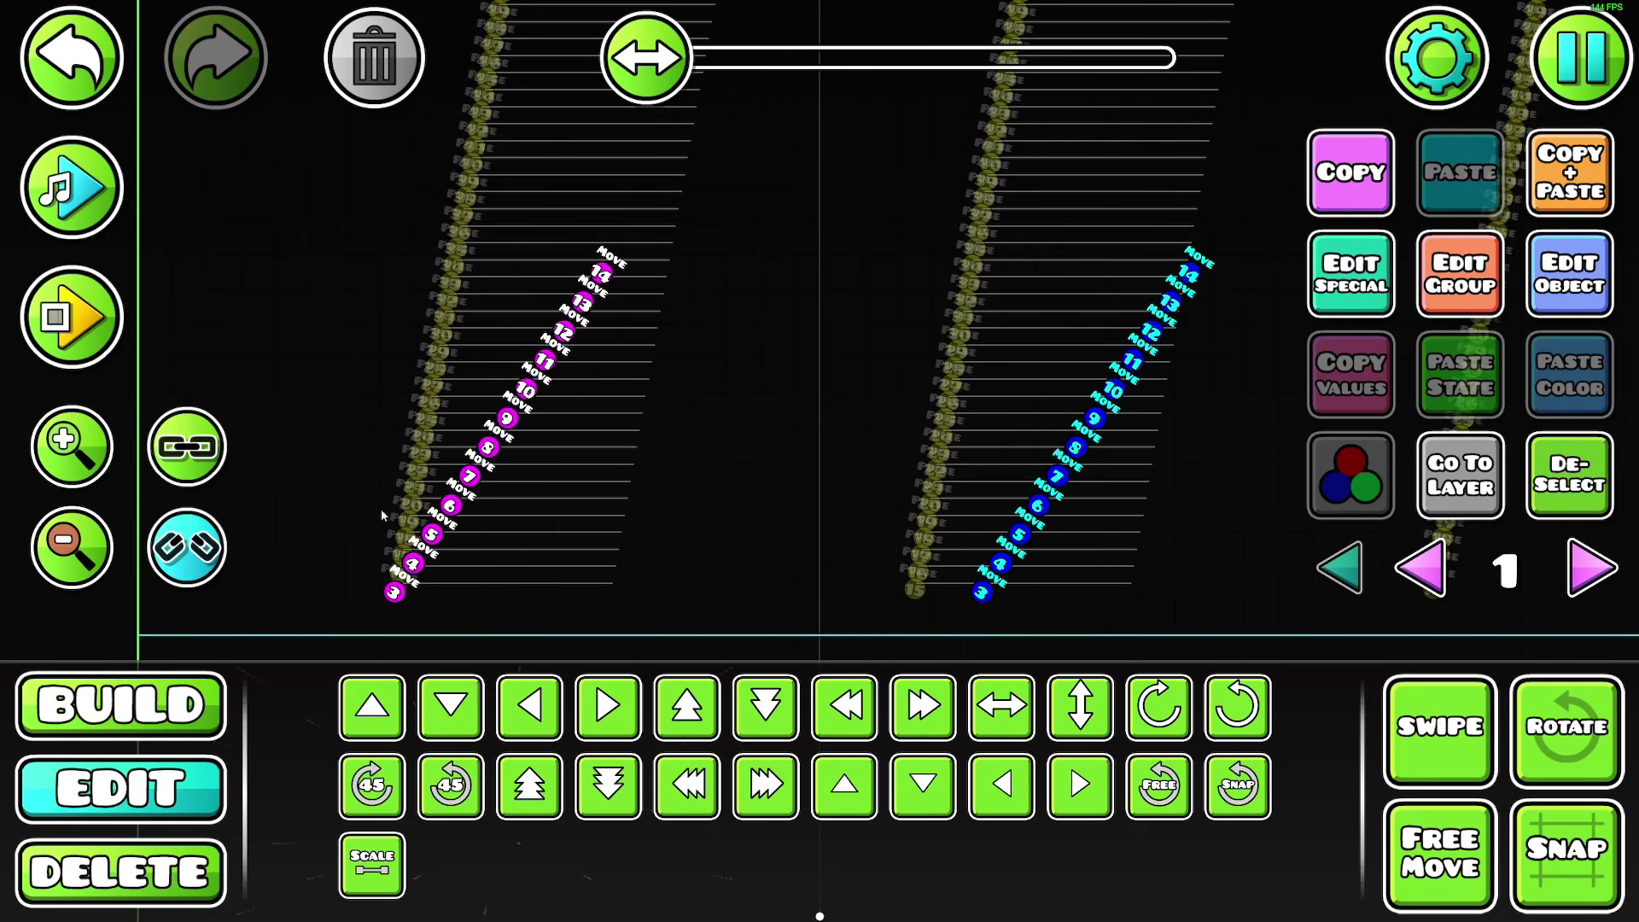
- Edit the horizontal move distance, then centre the starburst in view
{"action": "left_click", "coordinate": [596, 357]}
{"action": "left_click", "coordinate": [679, 191]}
{"action": "type", "text": "4"}
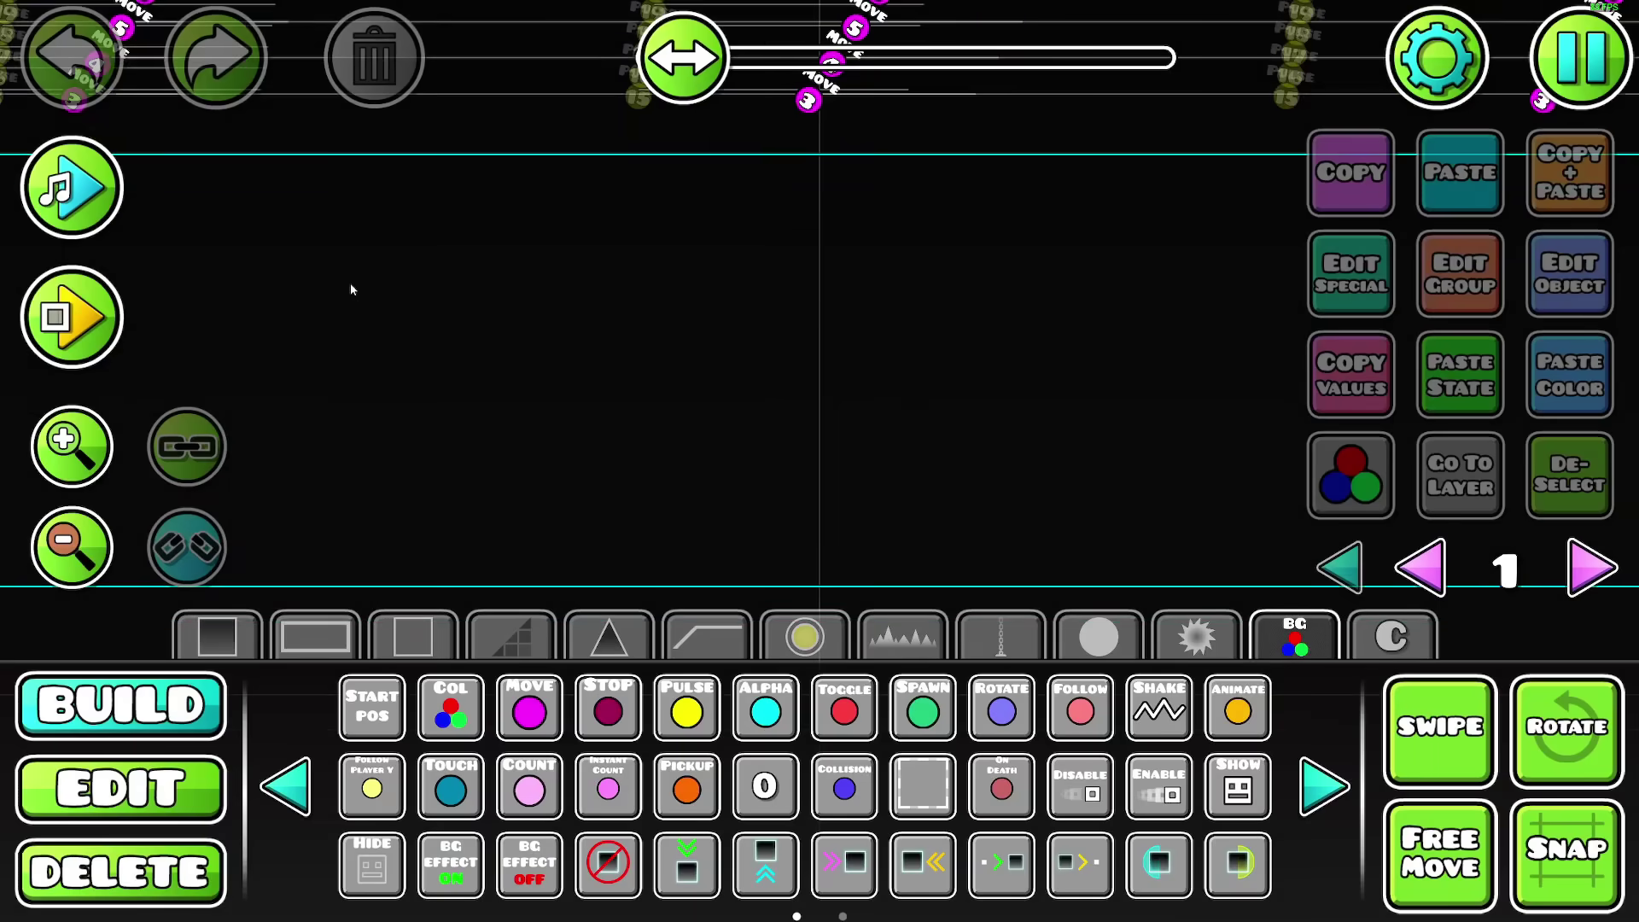
{"action": "left_click_drag", "start_coordinate": [756, 497], "coordinate": [903, 312]}
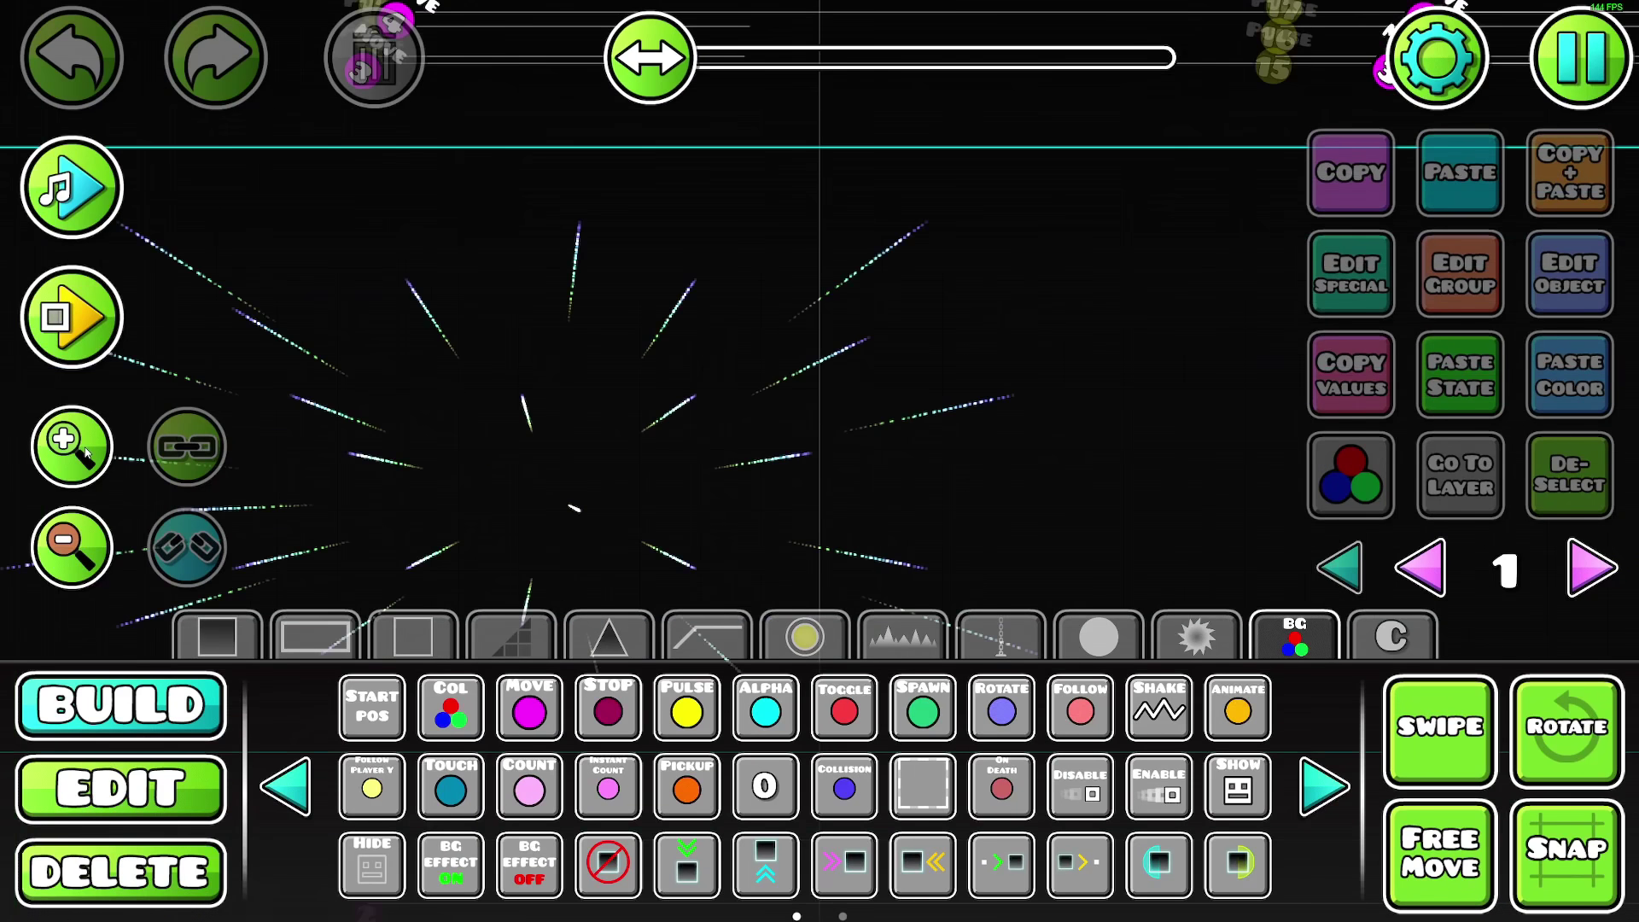
{"action": "left_click_drag", "start_coordinate": [1135, 372], "coordinate": [729, 403]}
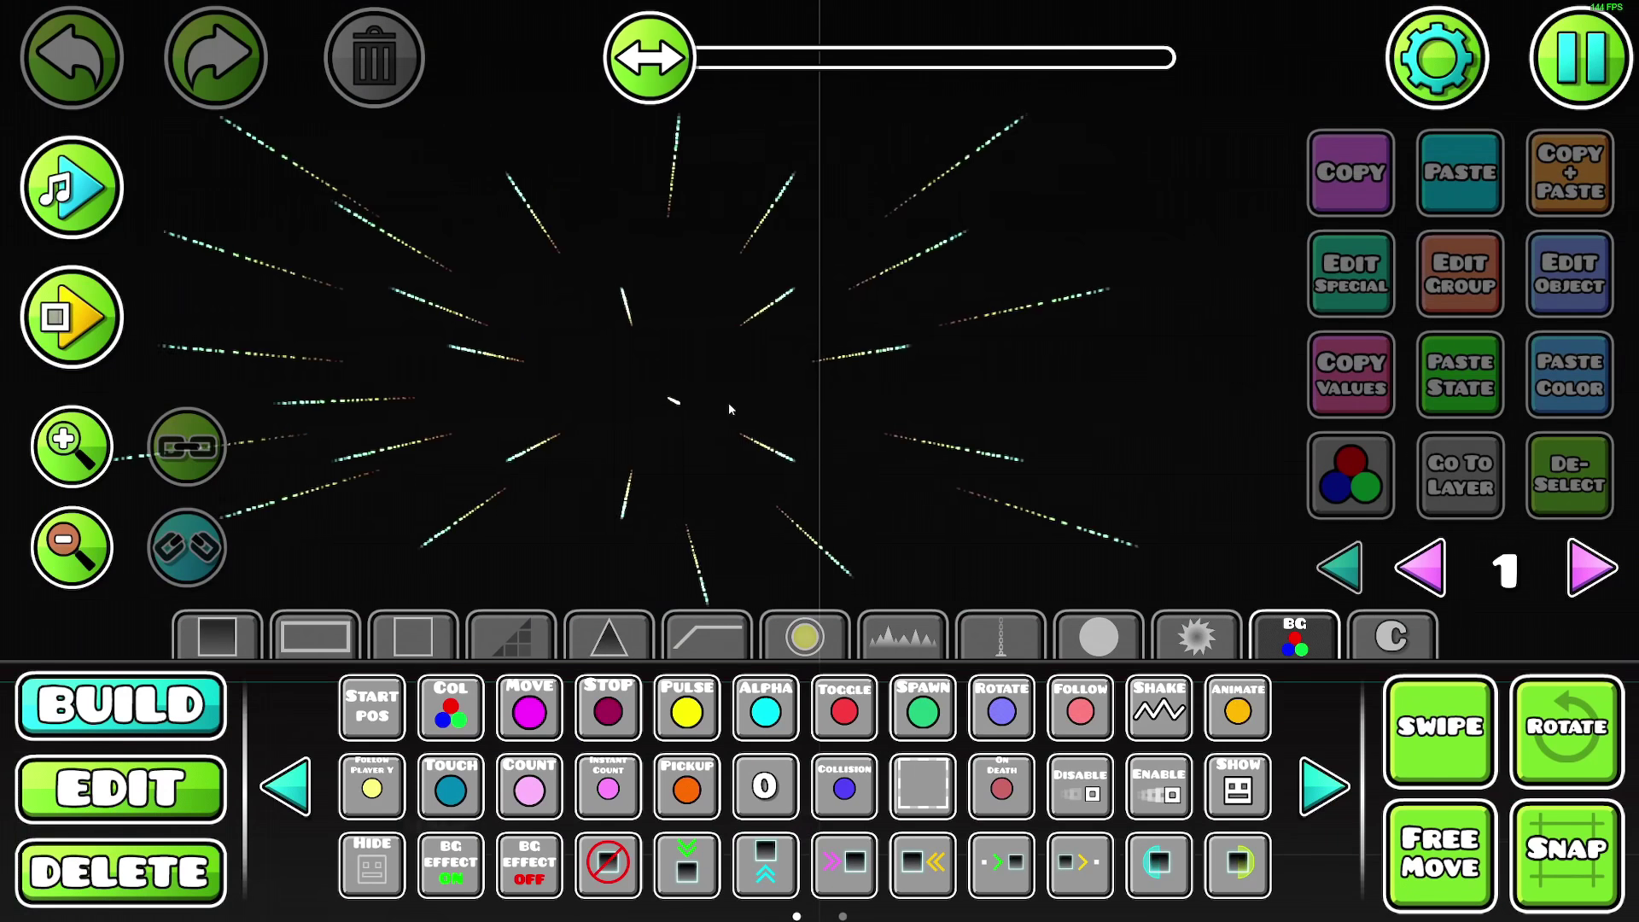
{"action": "left_click_drag", "start_coordinate": [1070, 391], "coordinate": [781, 400]}
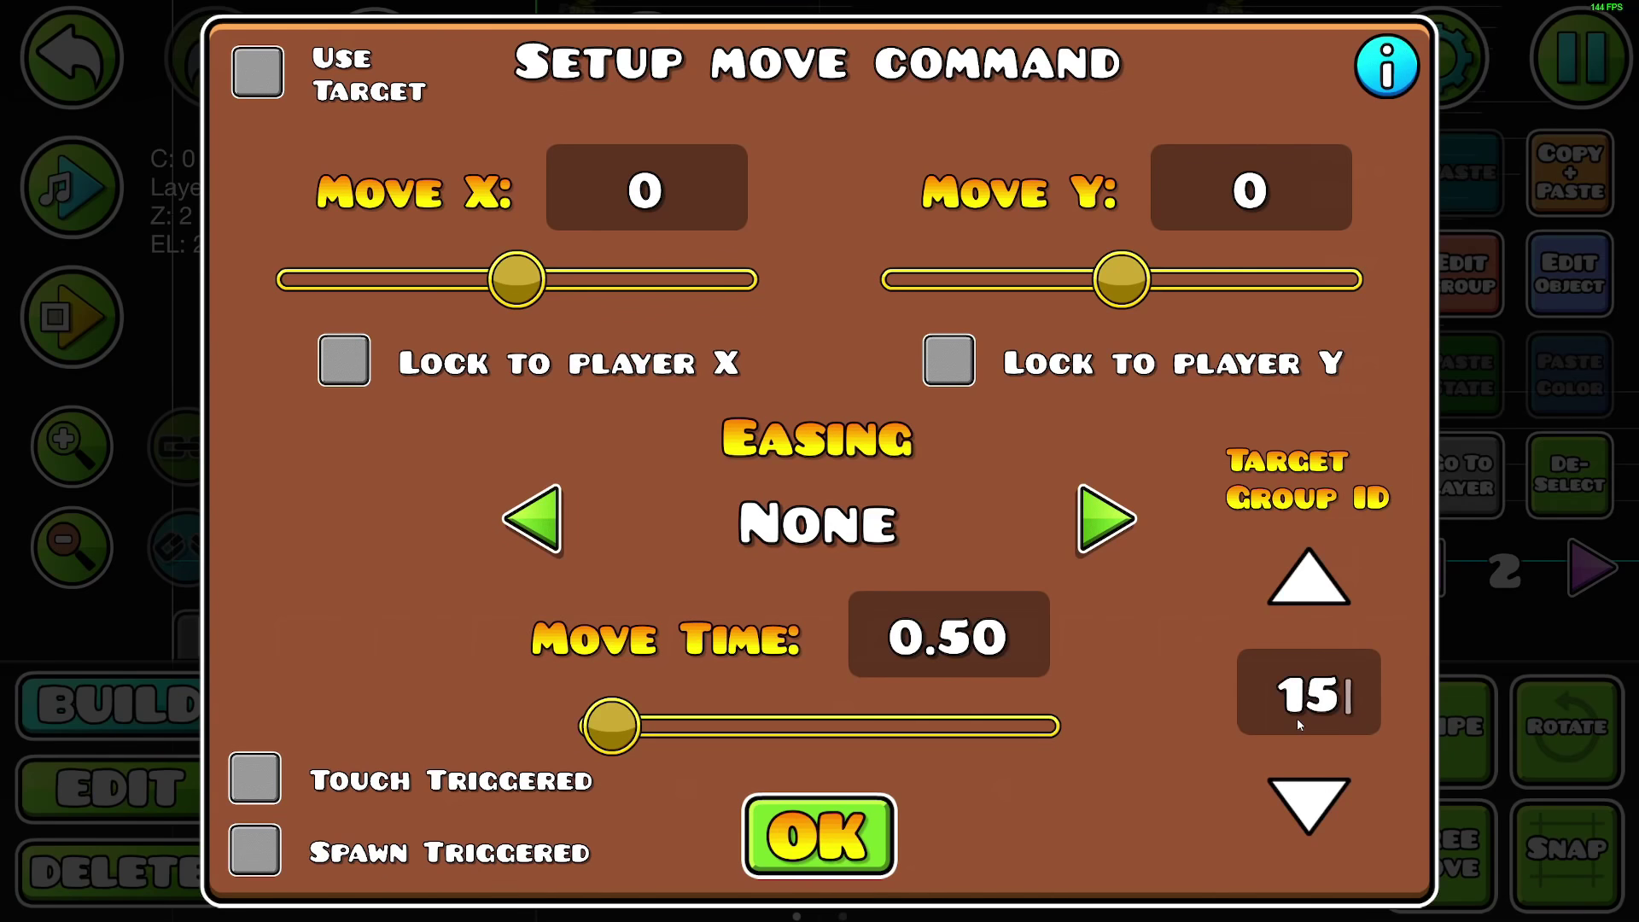
- Set the move triggers to Move Y -10, Bounce Out easing and a 3-second move time
{"action": "left_click", "coordinate": [1251, 189]}
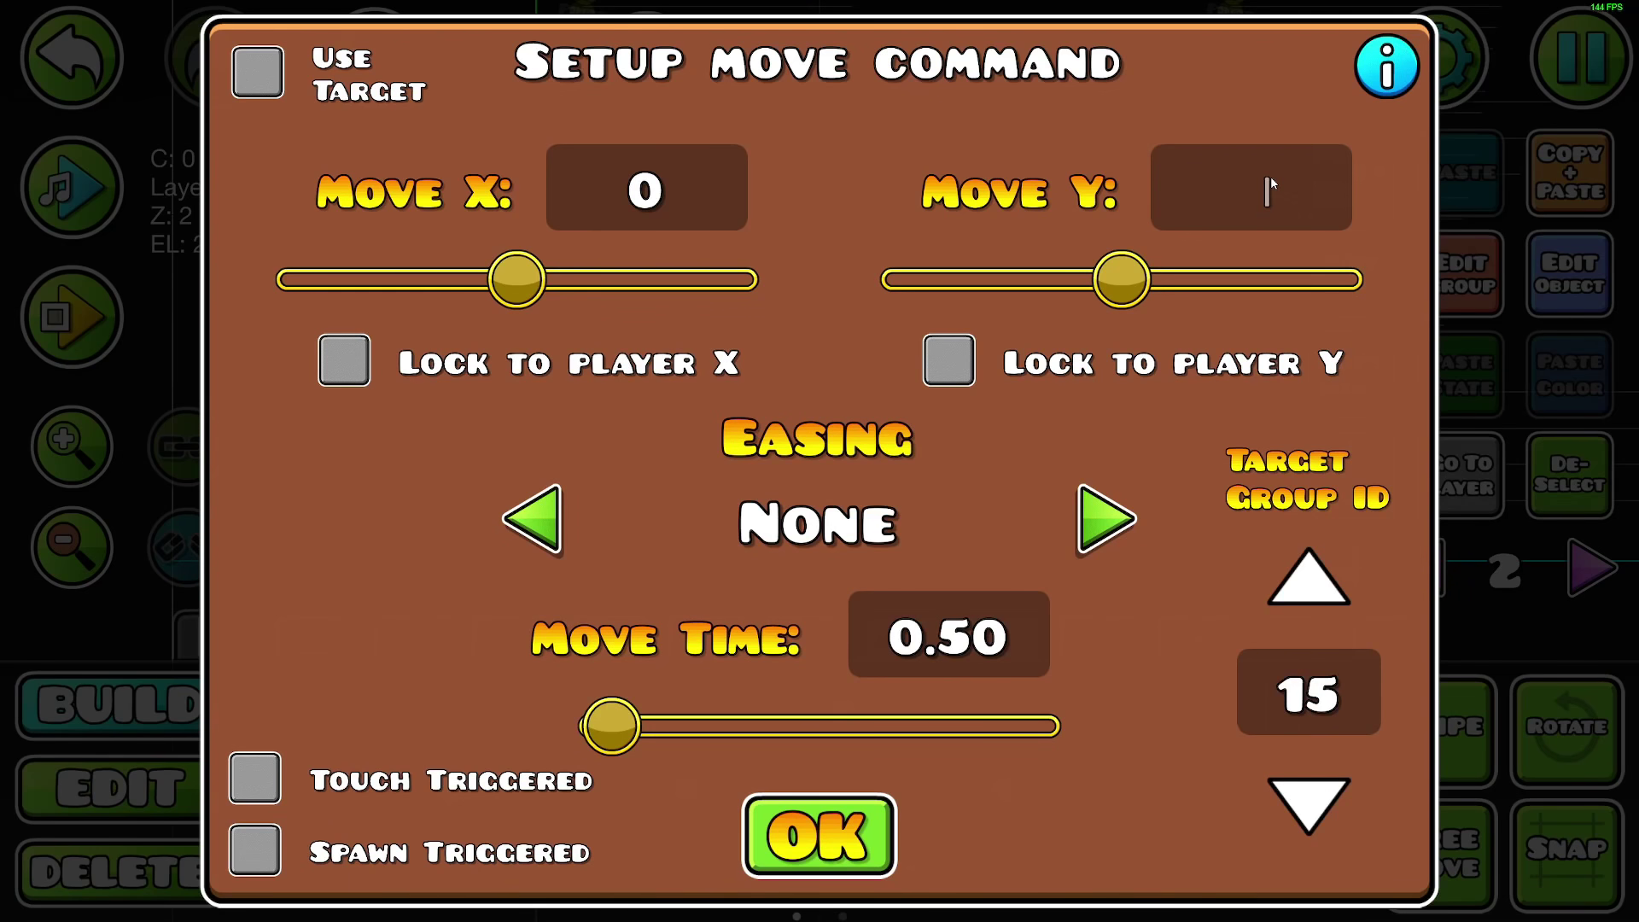
{"action": "type", "text": "-10"}
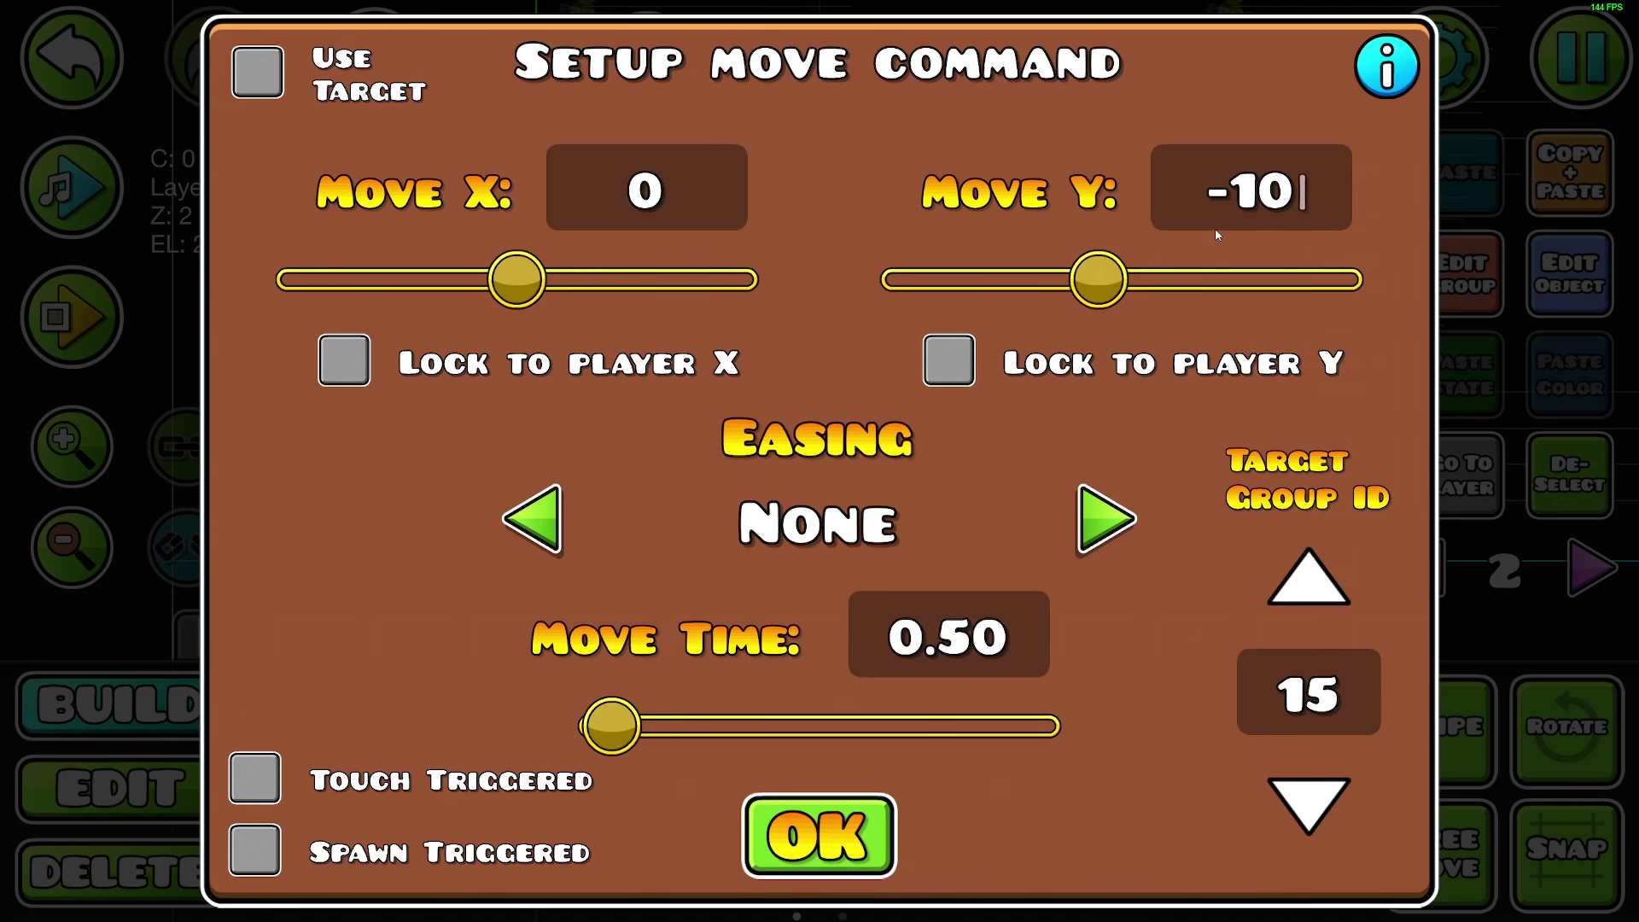
{"action": "left_click", "coordinate": [1106, 518]}
{"action": "left_click", "coordinate": [947, 636]}
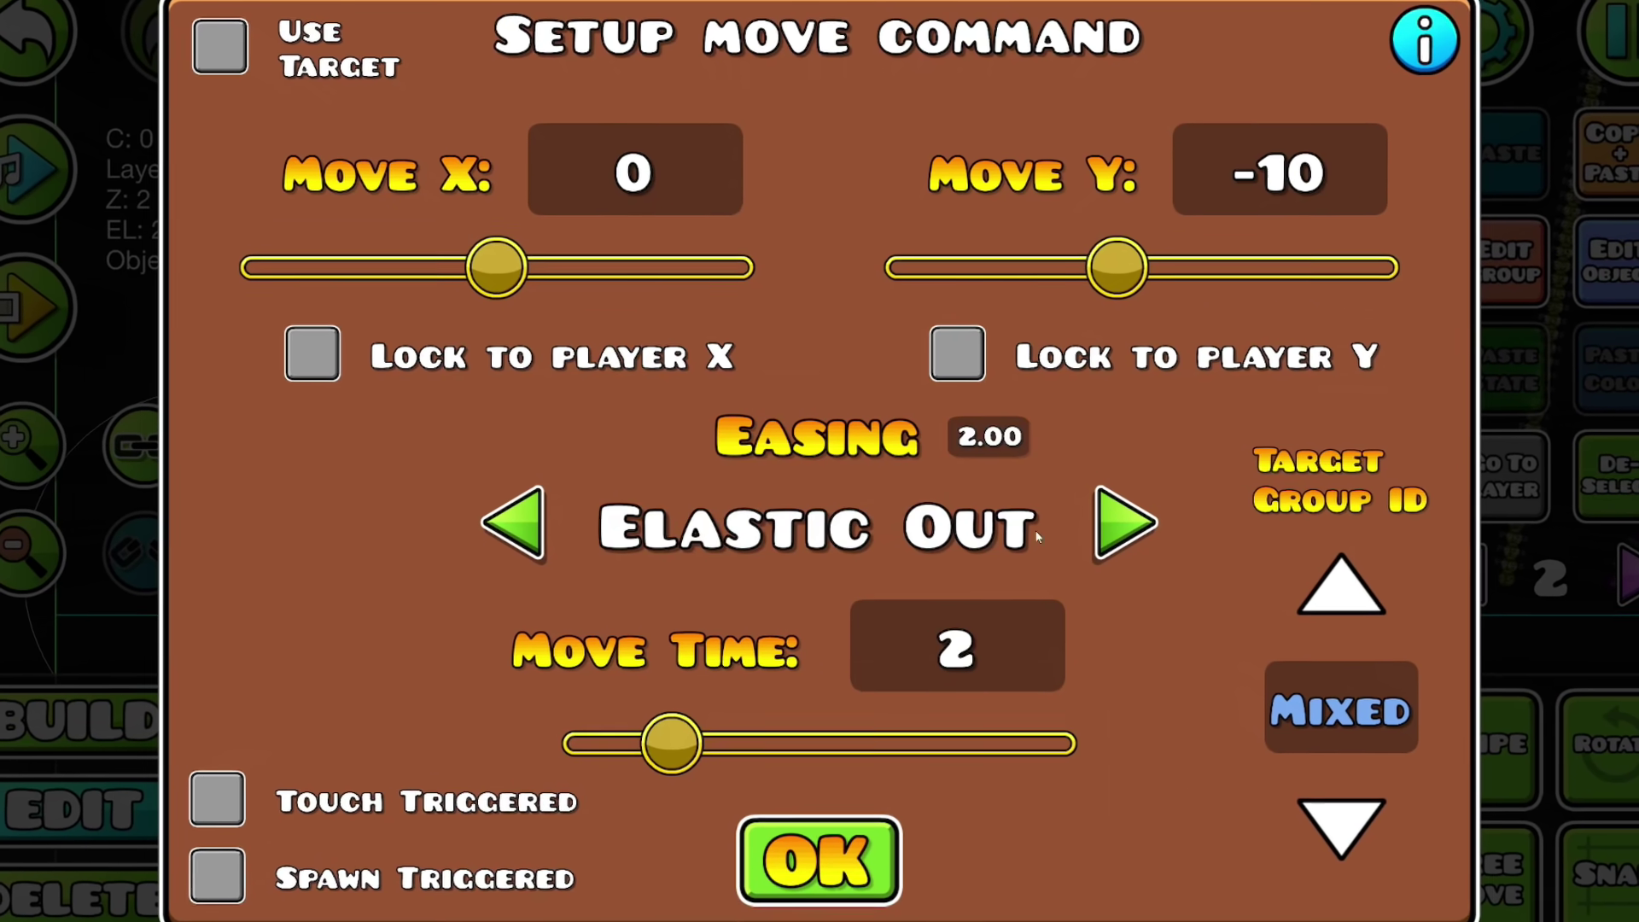
{"action": "left_click", "coordinate": [996, 653]}
{"action": "key", "text": "BackSpace"}
{"action": "type", "text": "3"}
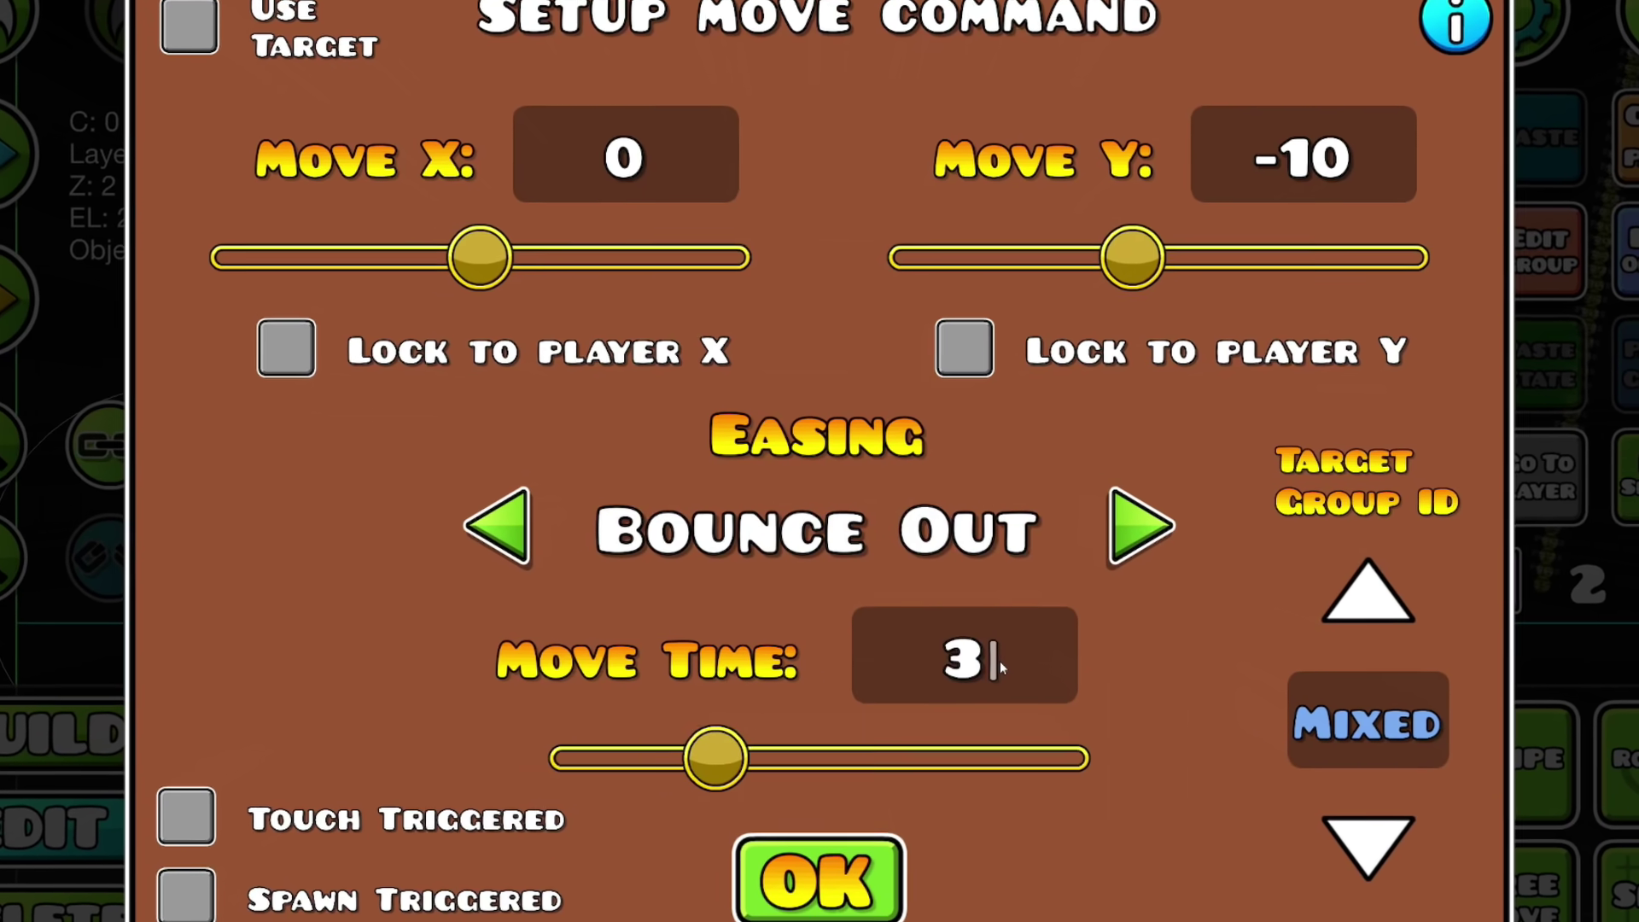
{"action": "left_click", "coordinate": [1287, 164]}
{"action": "key", "text": "BackSpace"}
{"action": "key", "text": "BackSpace"}
{"action": "key", "text": "BackSpace"}
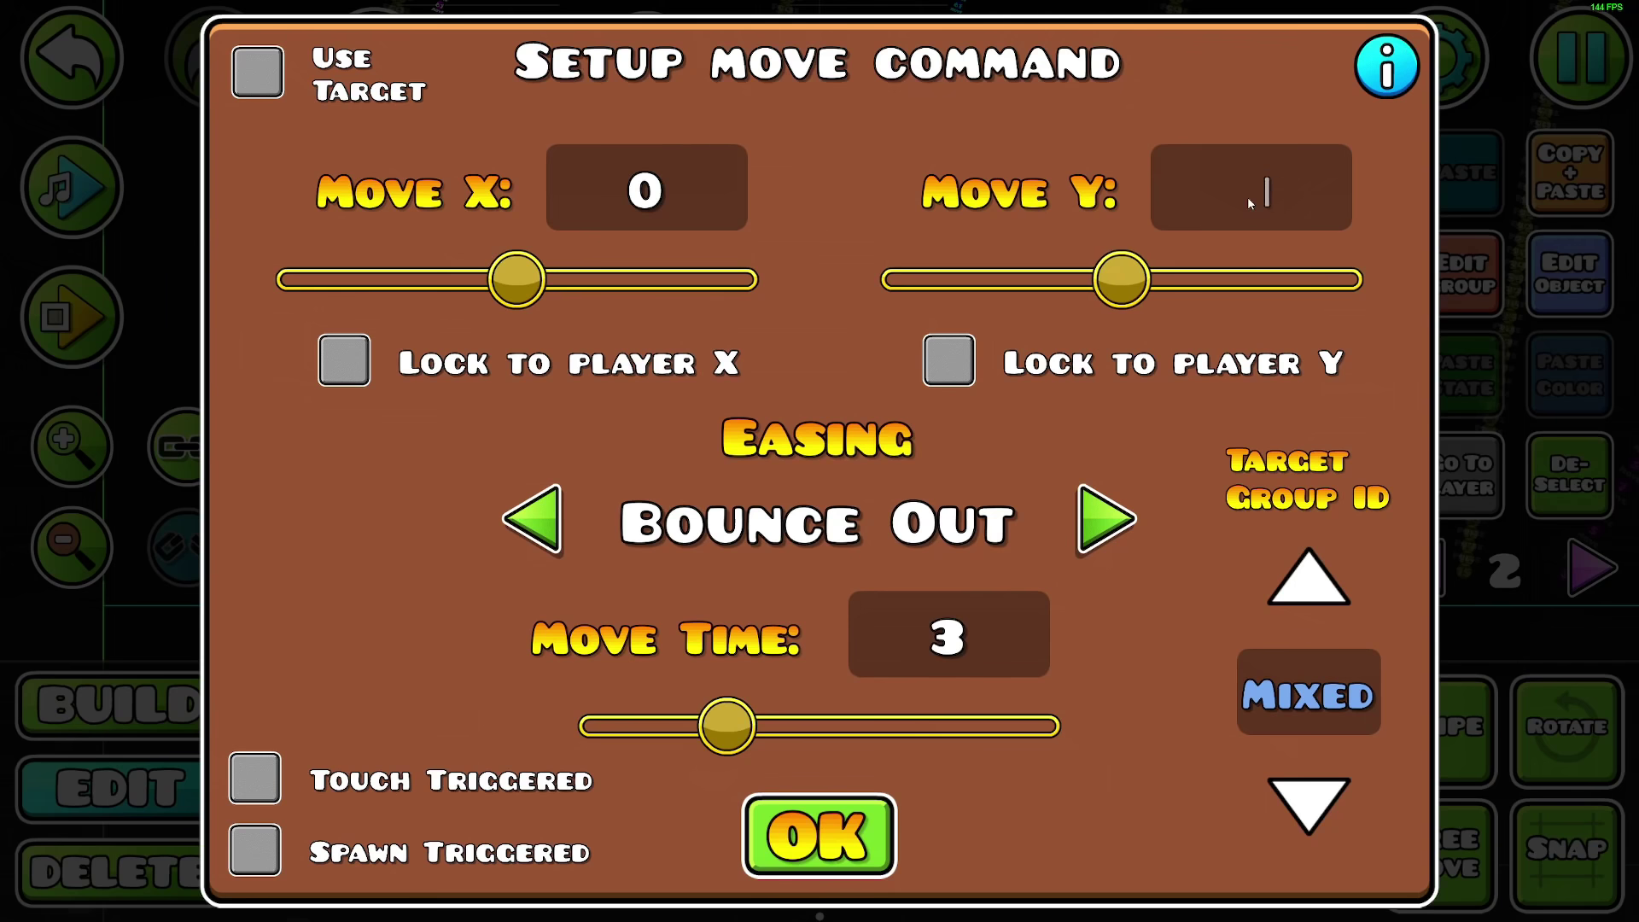
{"action": "type", "text": "2-"}
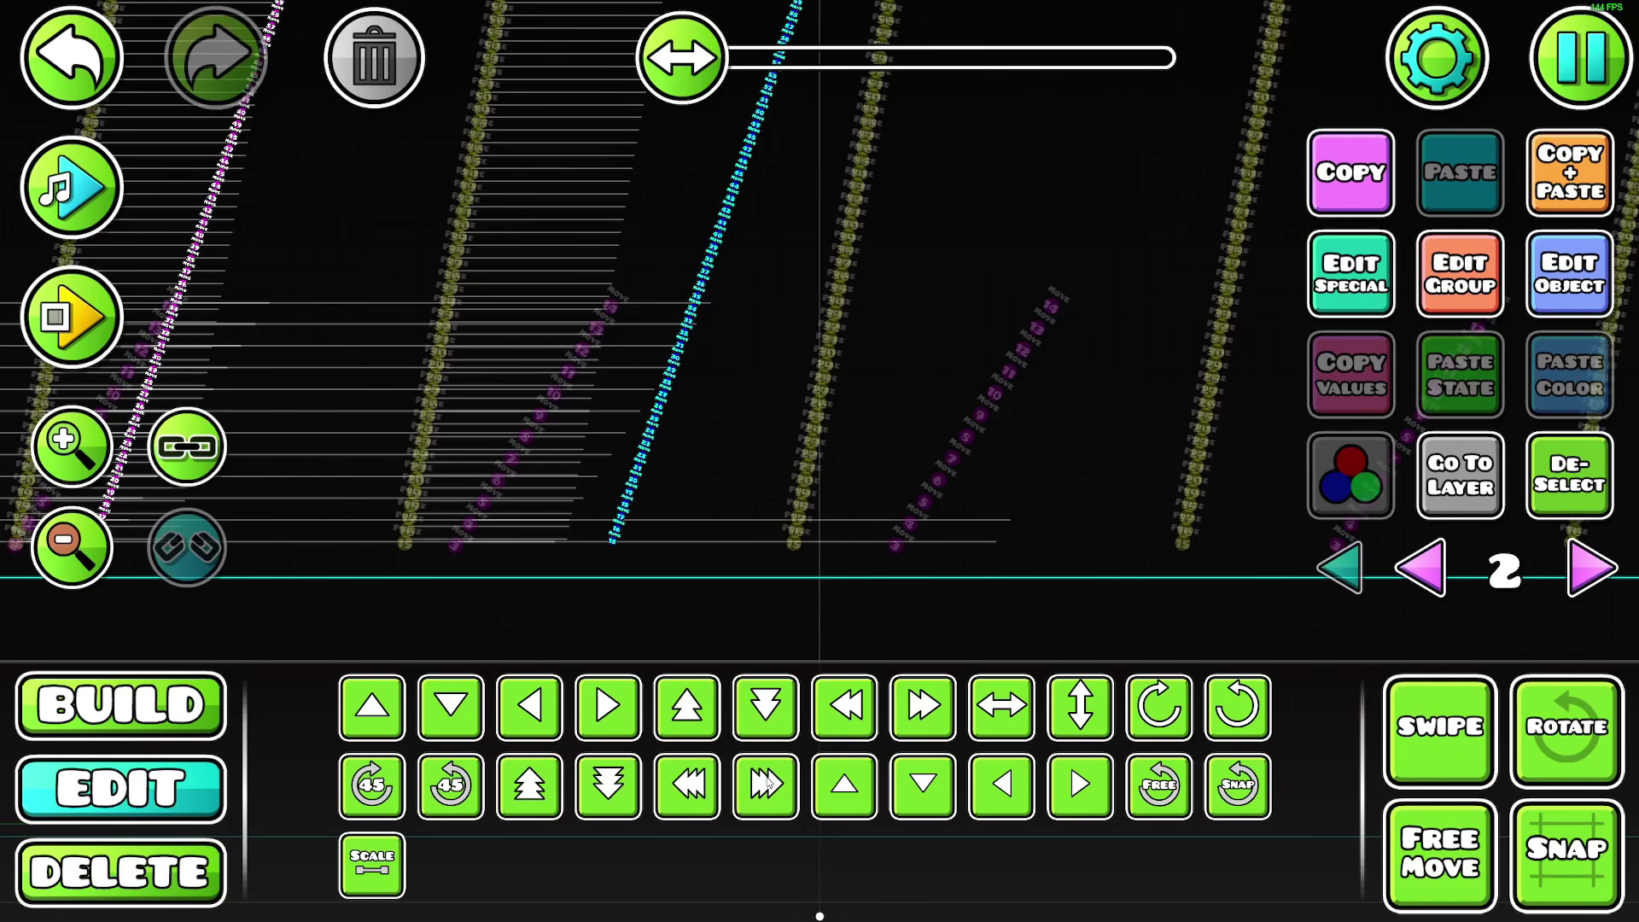
- Make the selected move triggers shift up 20 units, then switch to the Edit tab
{"action": "left_click", "coordinate": [1565, 296]}
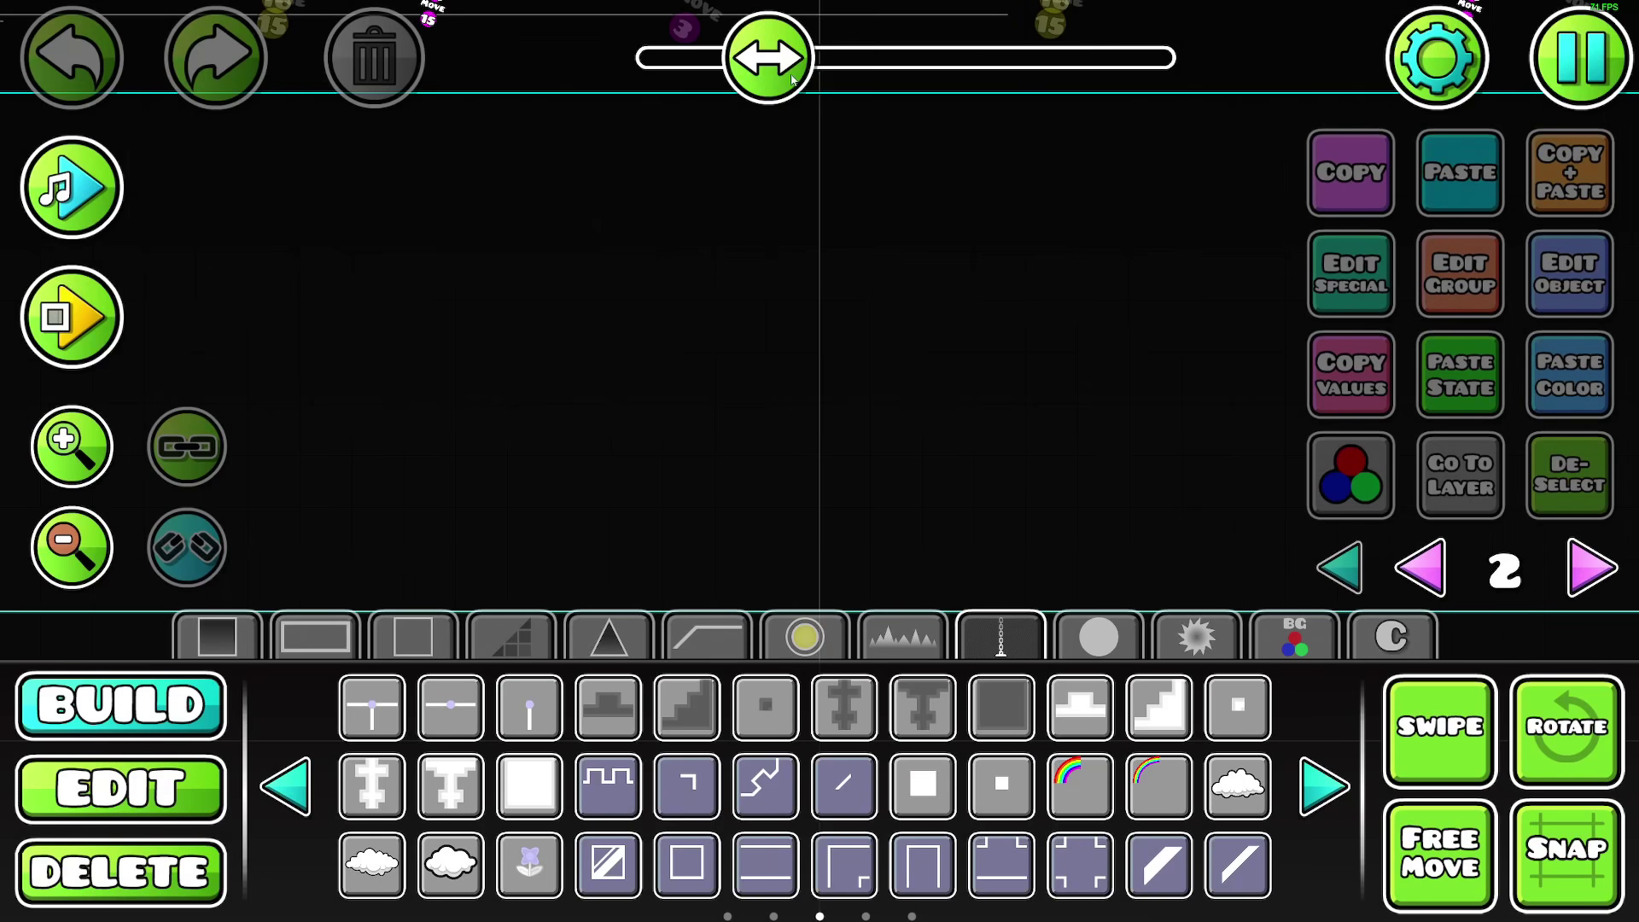
{"action": "left_click", "coordinate": [164, 790]}
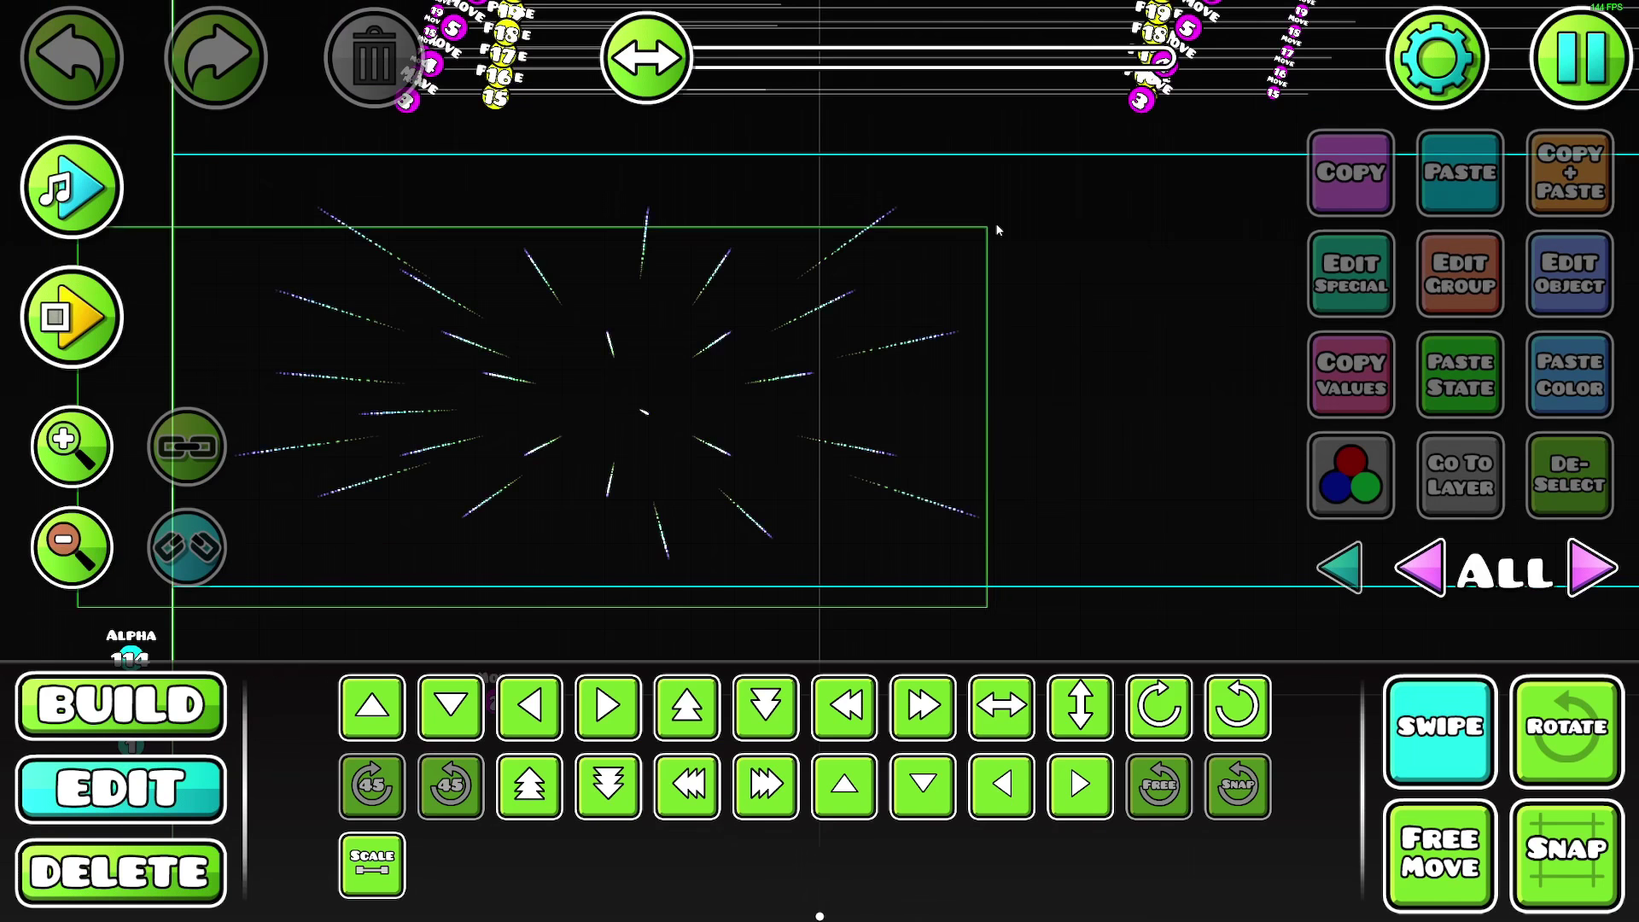
- Select the whole starburst, keep layer B1 with Z order 3, and nudge it upward
{"action": "left_click_drag", "start_coordinate": [180, 153], "coordinate": [1153, 601]}
{"action": "left_click", "coordinate": [1460, 274]}
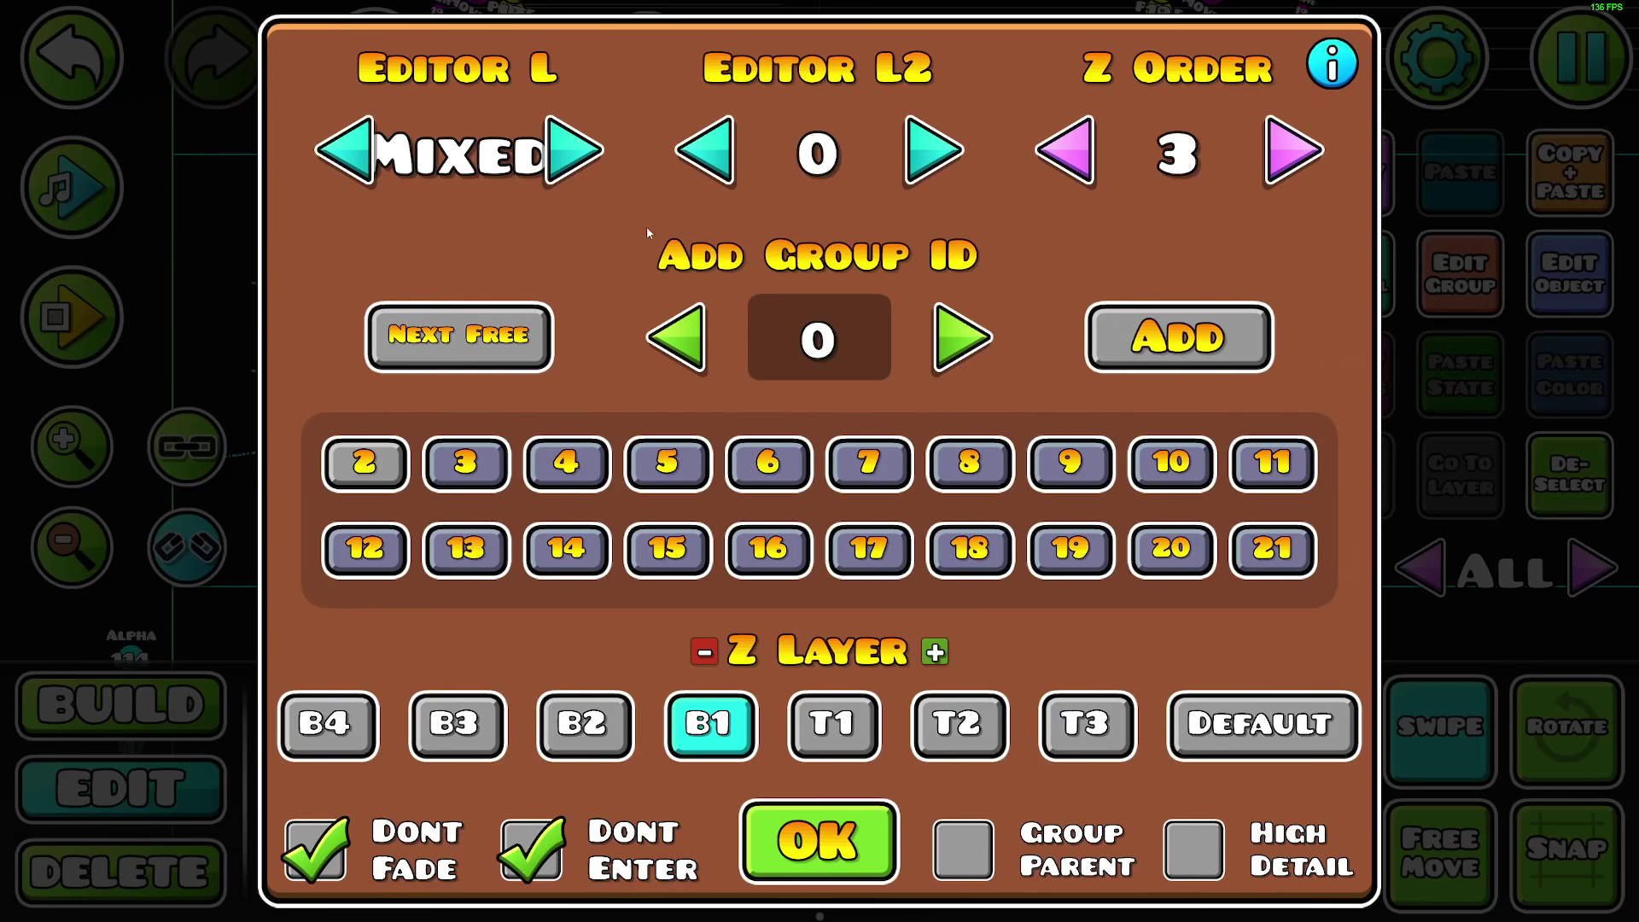
{"action": "key", "text": "Escape"}
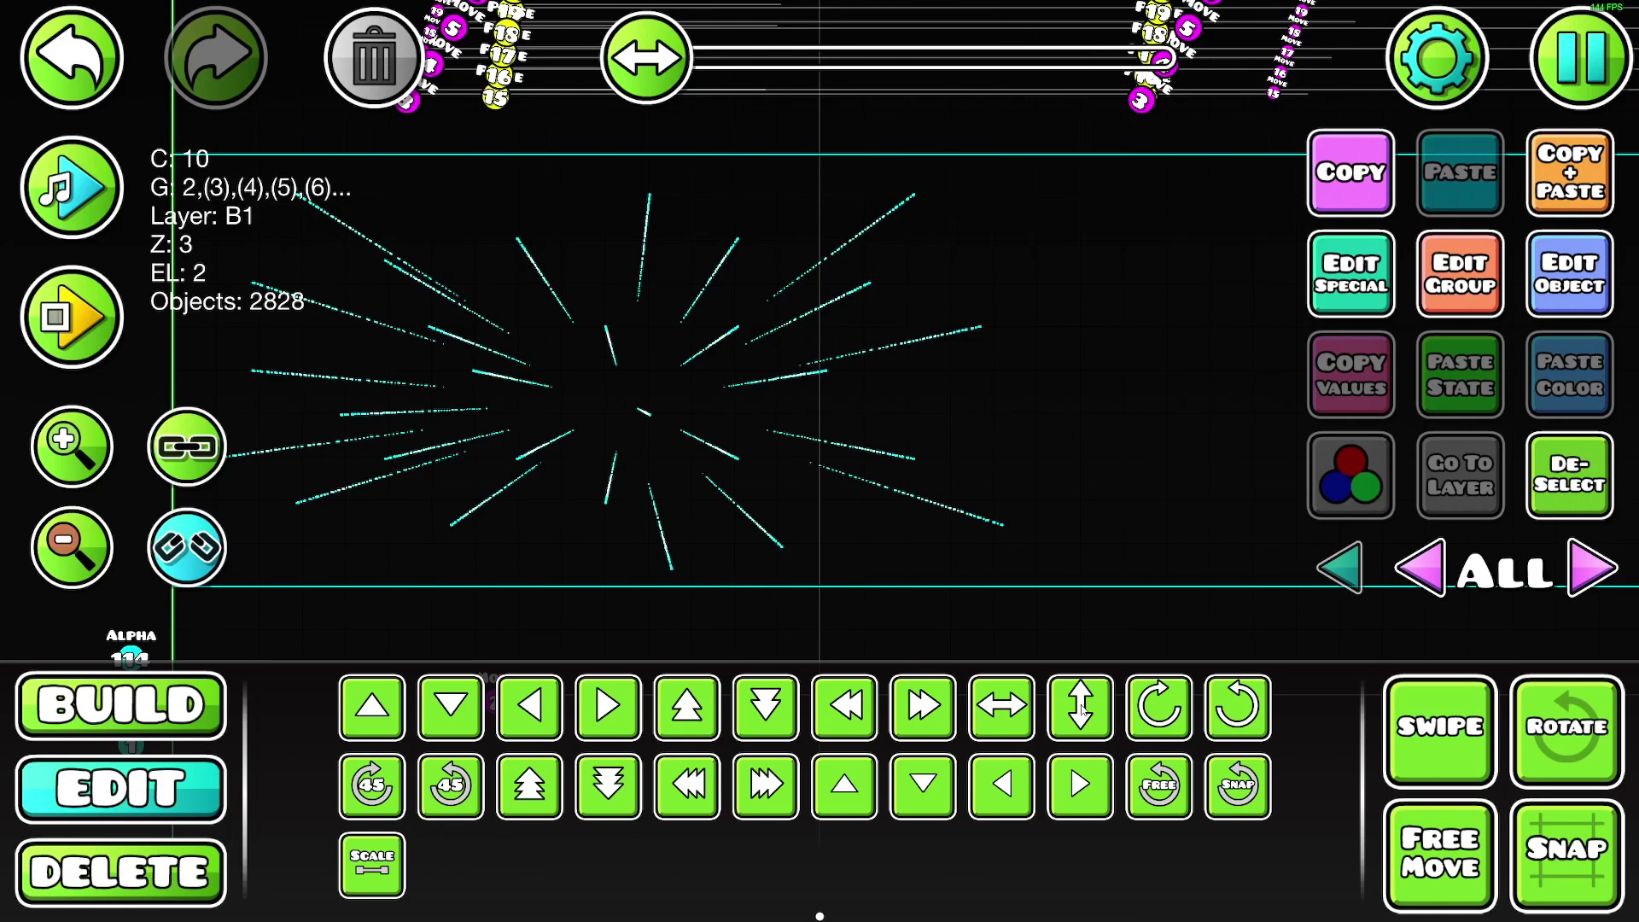
{"action": "left_click", "coordinate": [691, 707]}
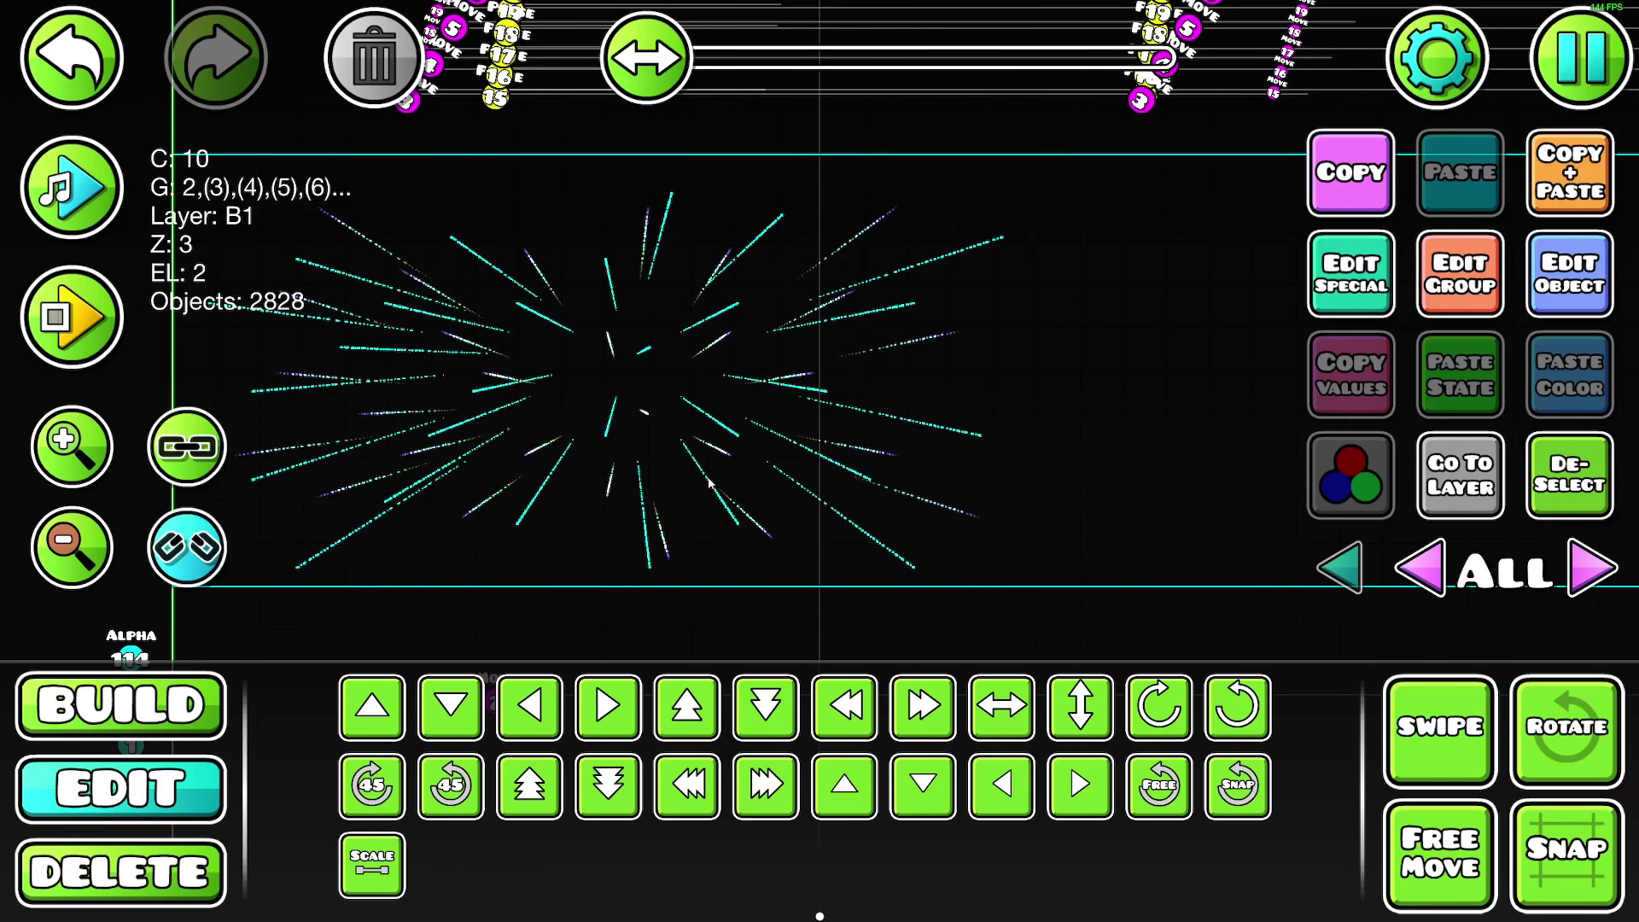
- Bring up an opacity trigger's settings from the Build trigger palette
{"action": "left_click", "coordinate": [122, 706]}
{"action": "left_click", "coordinate": [999, 633]}
{"action": "left_click", "coordinate": [609, 708]}
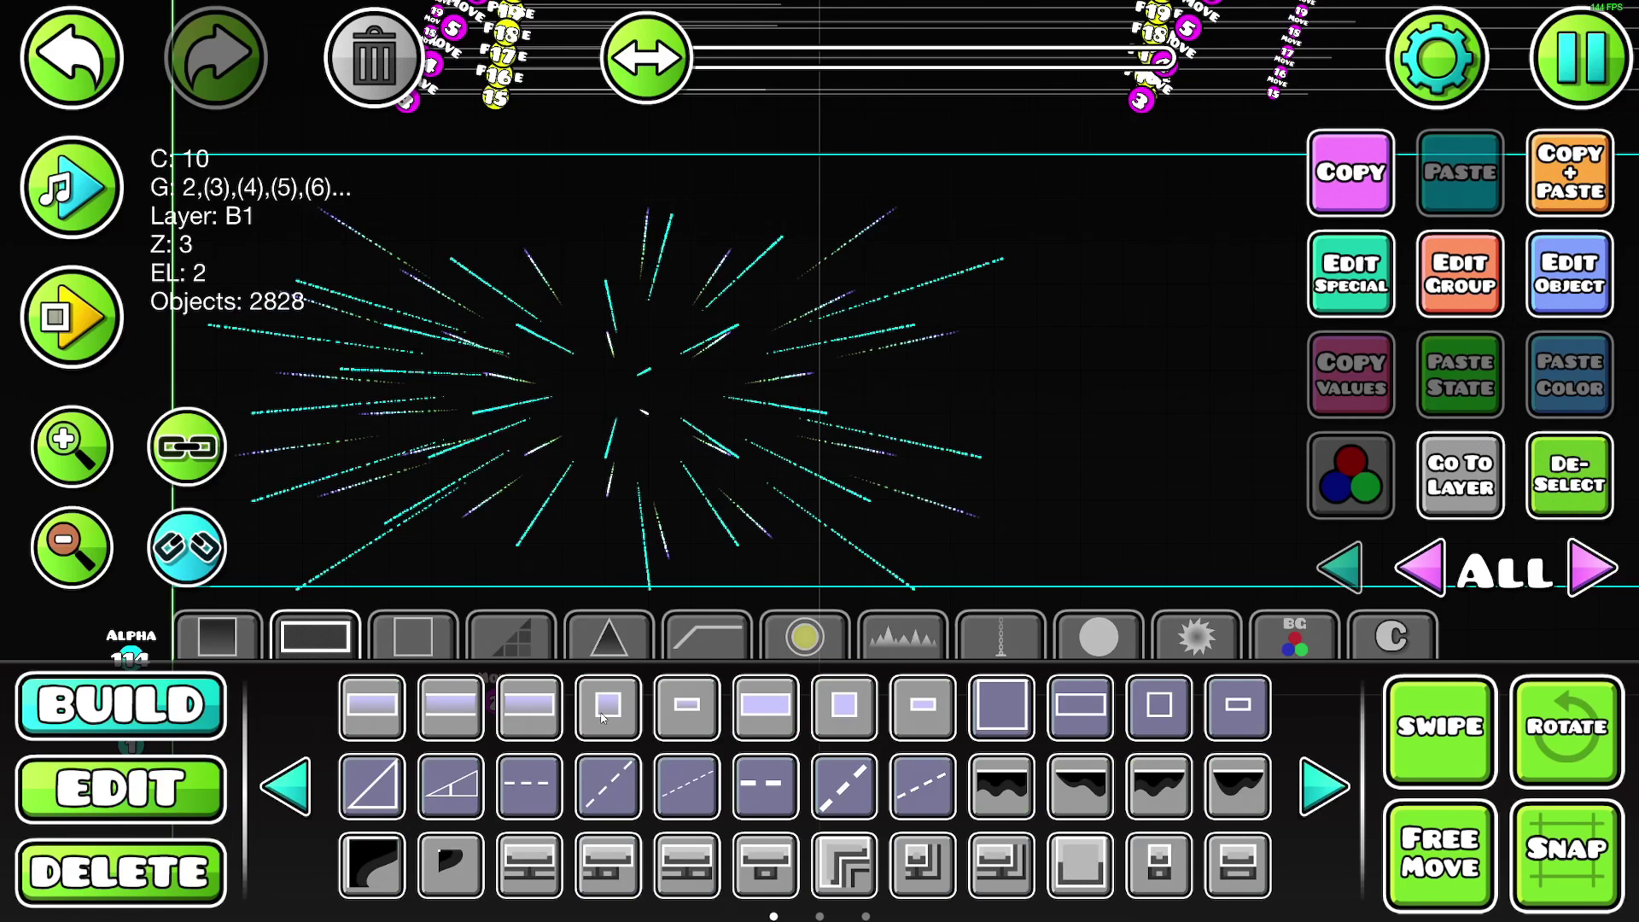
{"action": "left_click", "coordinate": [1572, 272]}
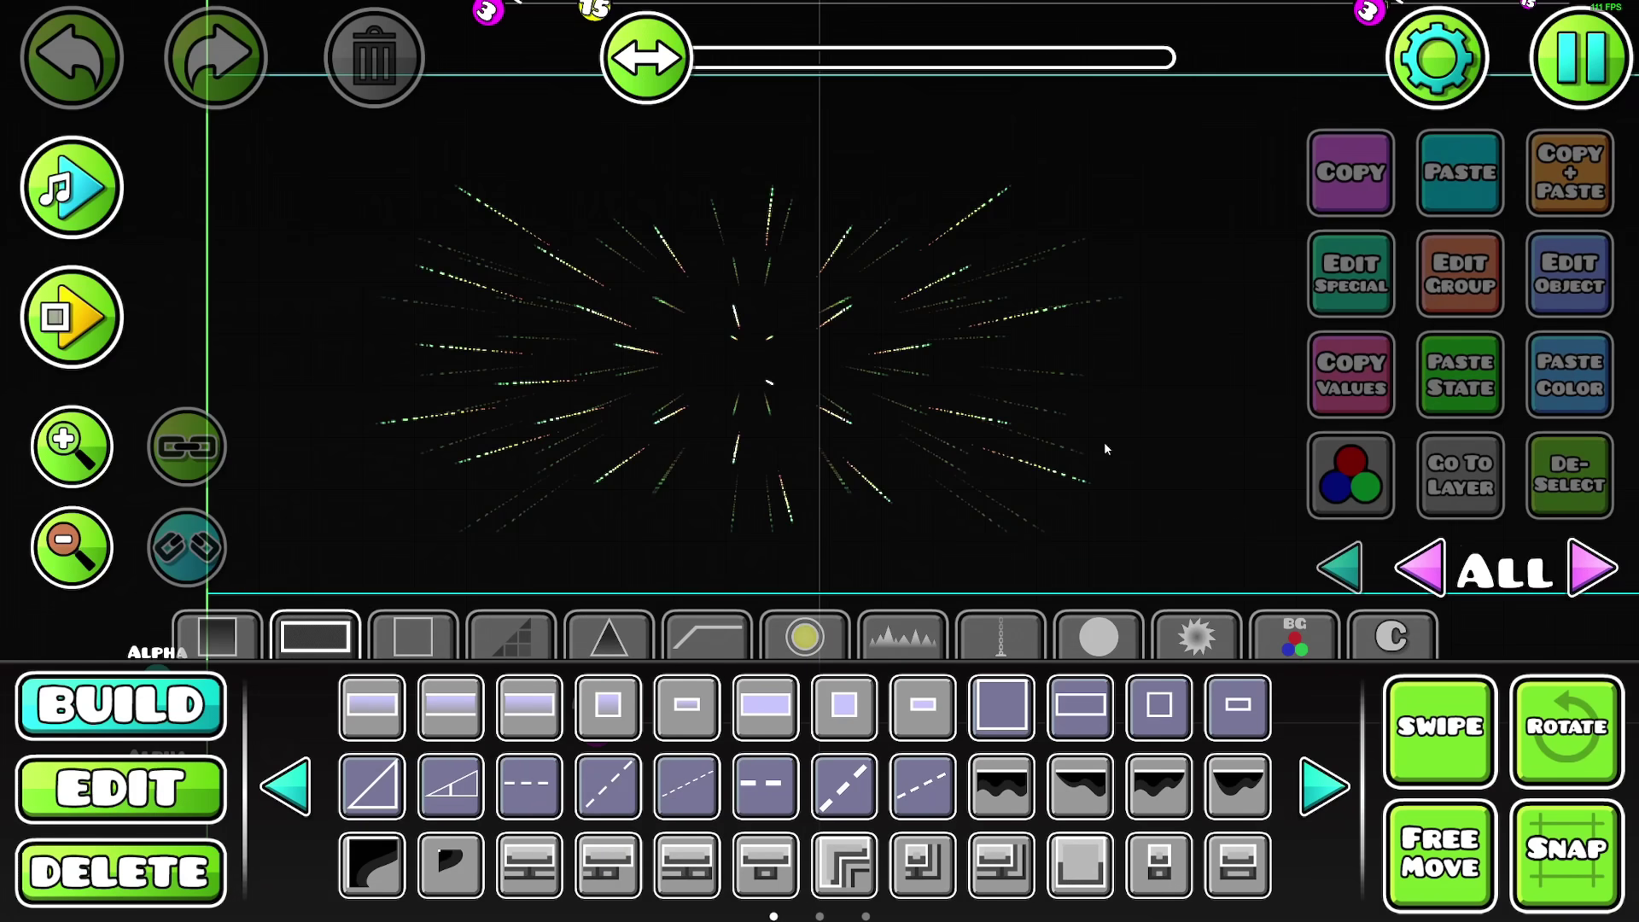
- Scale the starburst to about 1.41 and apply channel 10 colour with hue +180 and blending
{"action": "key", "text": "2"}
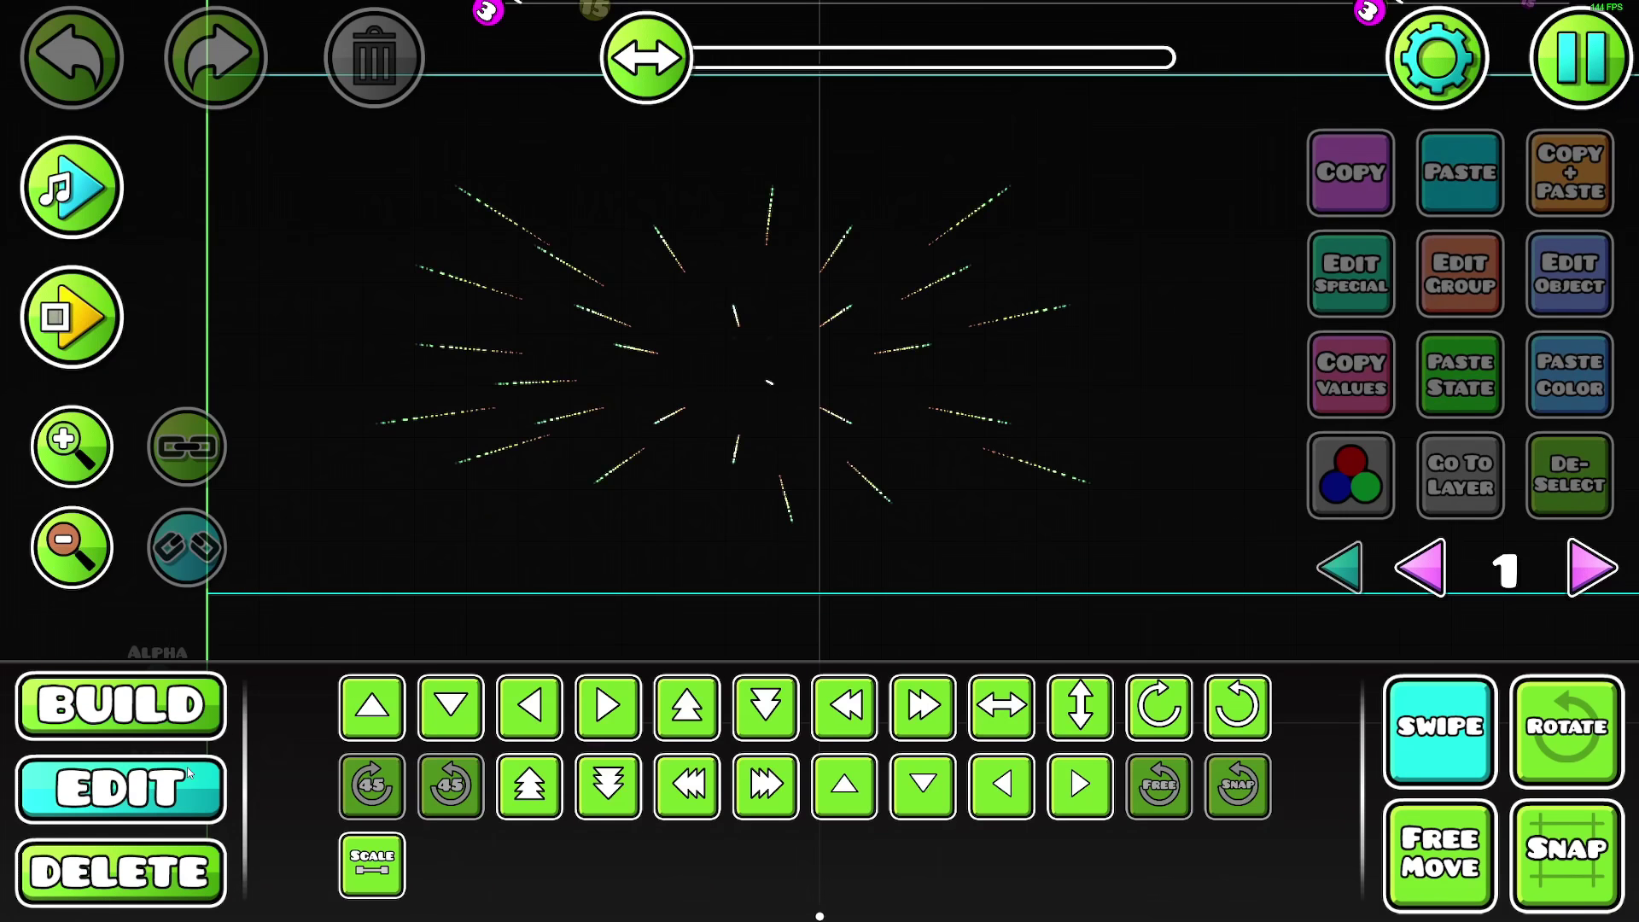
{"action": "left_click", "coordinate": [371, 865]}
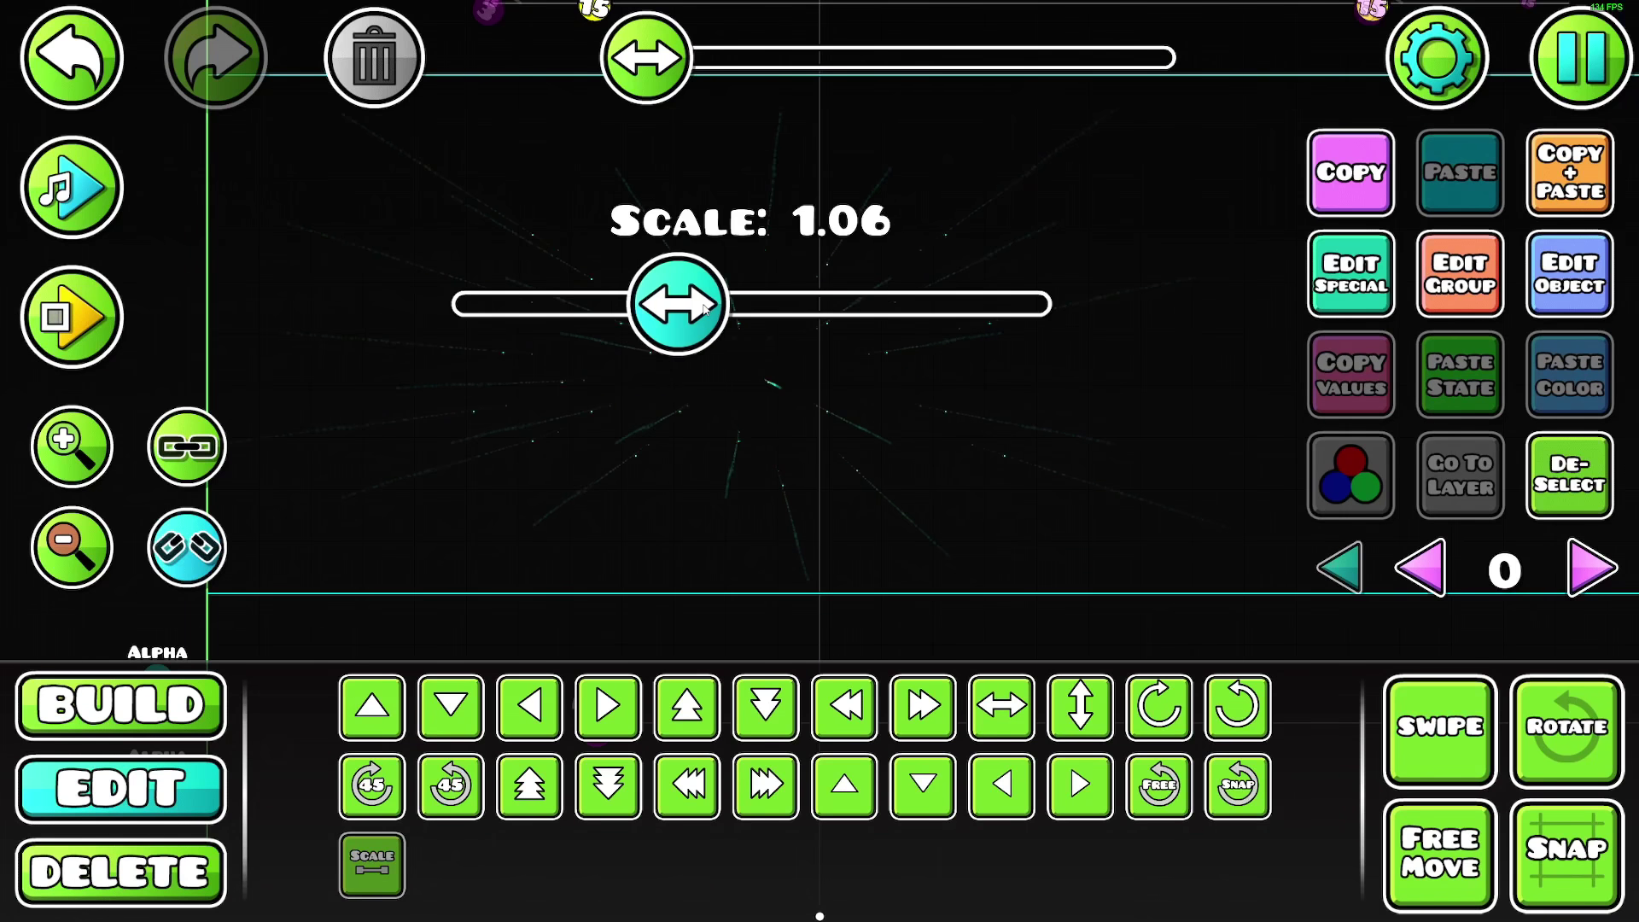
{"action": "mouse_move", "coordinate": [706, 307]}
{"action": "left_mouse_down"}
{"action": "mouse_move", "coordinate": [755, 307]}
{"action": "mouse_move", "coordinate": [768, 280]}
{"action": "left_mouse_up"}
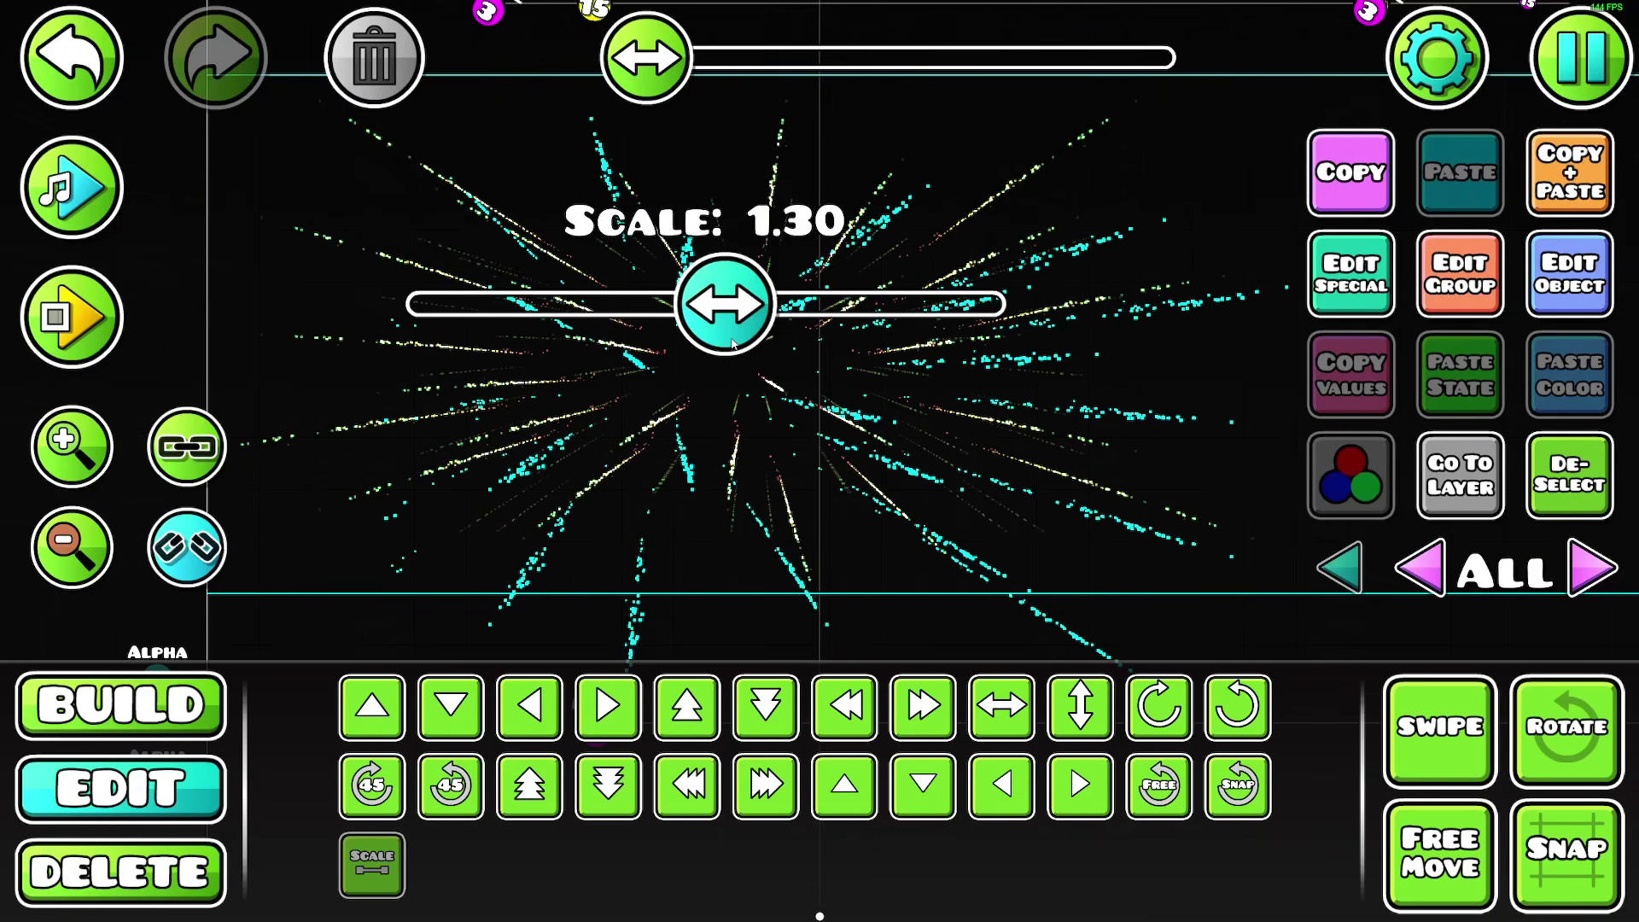
{"action": "left_click_drag", "start_coordinate": [733, 344], "coordinate": [804, 332]}
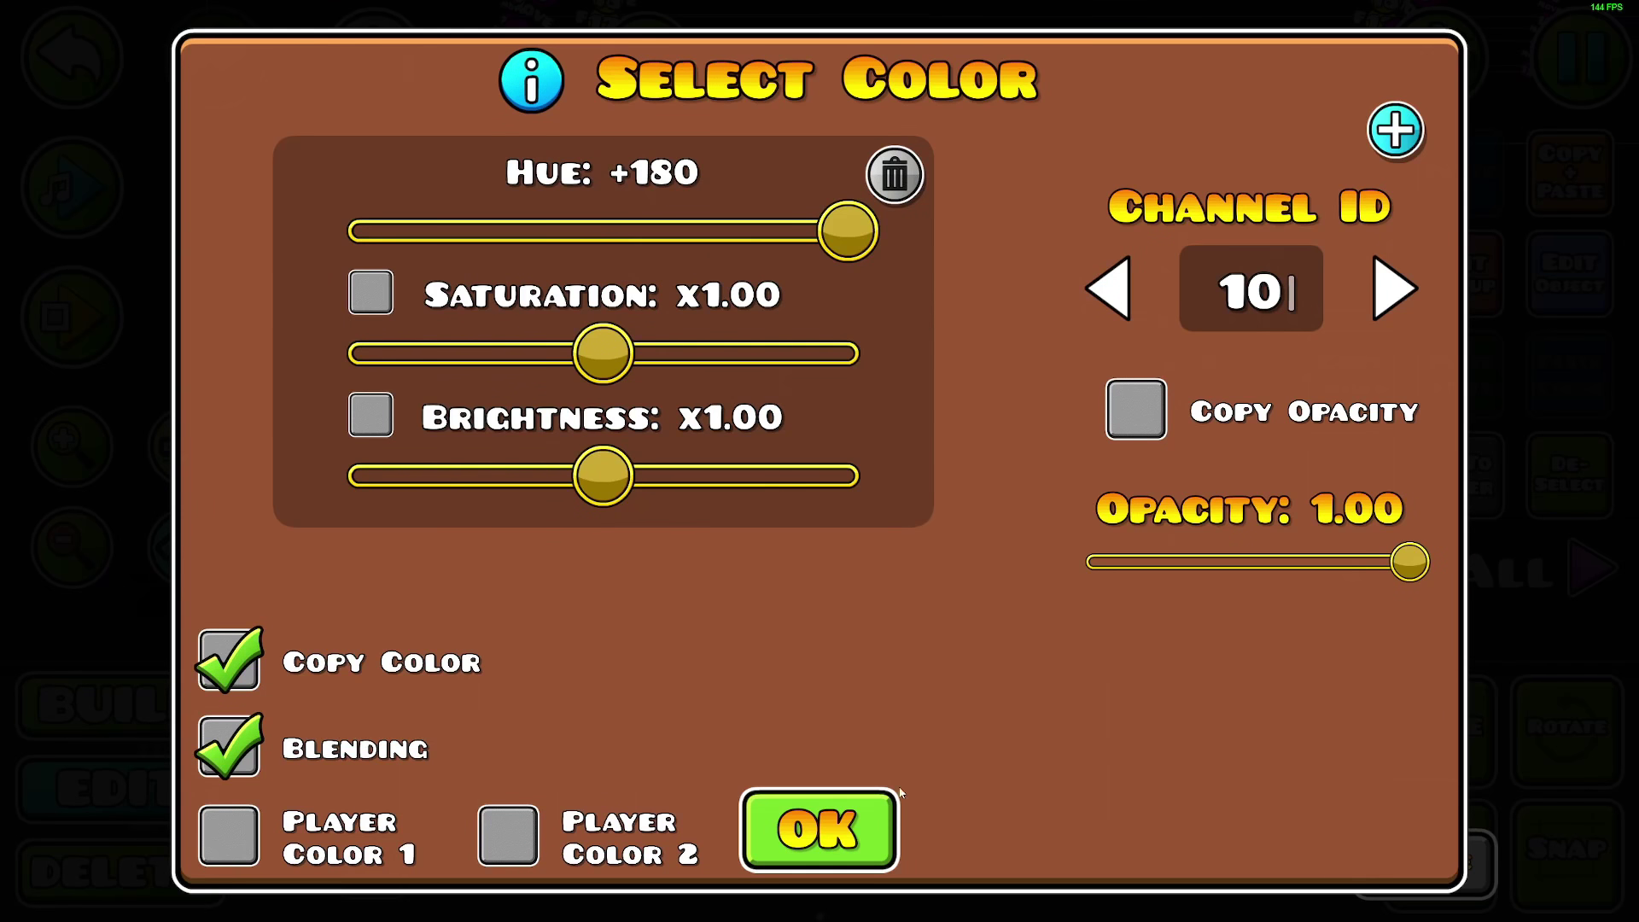
{"action": "left_click", "coordinate": [845, 829]}
{"action": "left_click", "coordinate": [816, 774]}
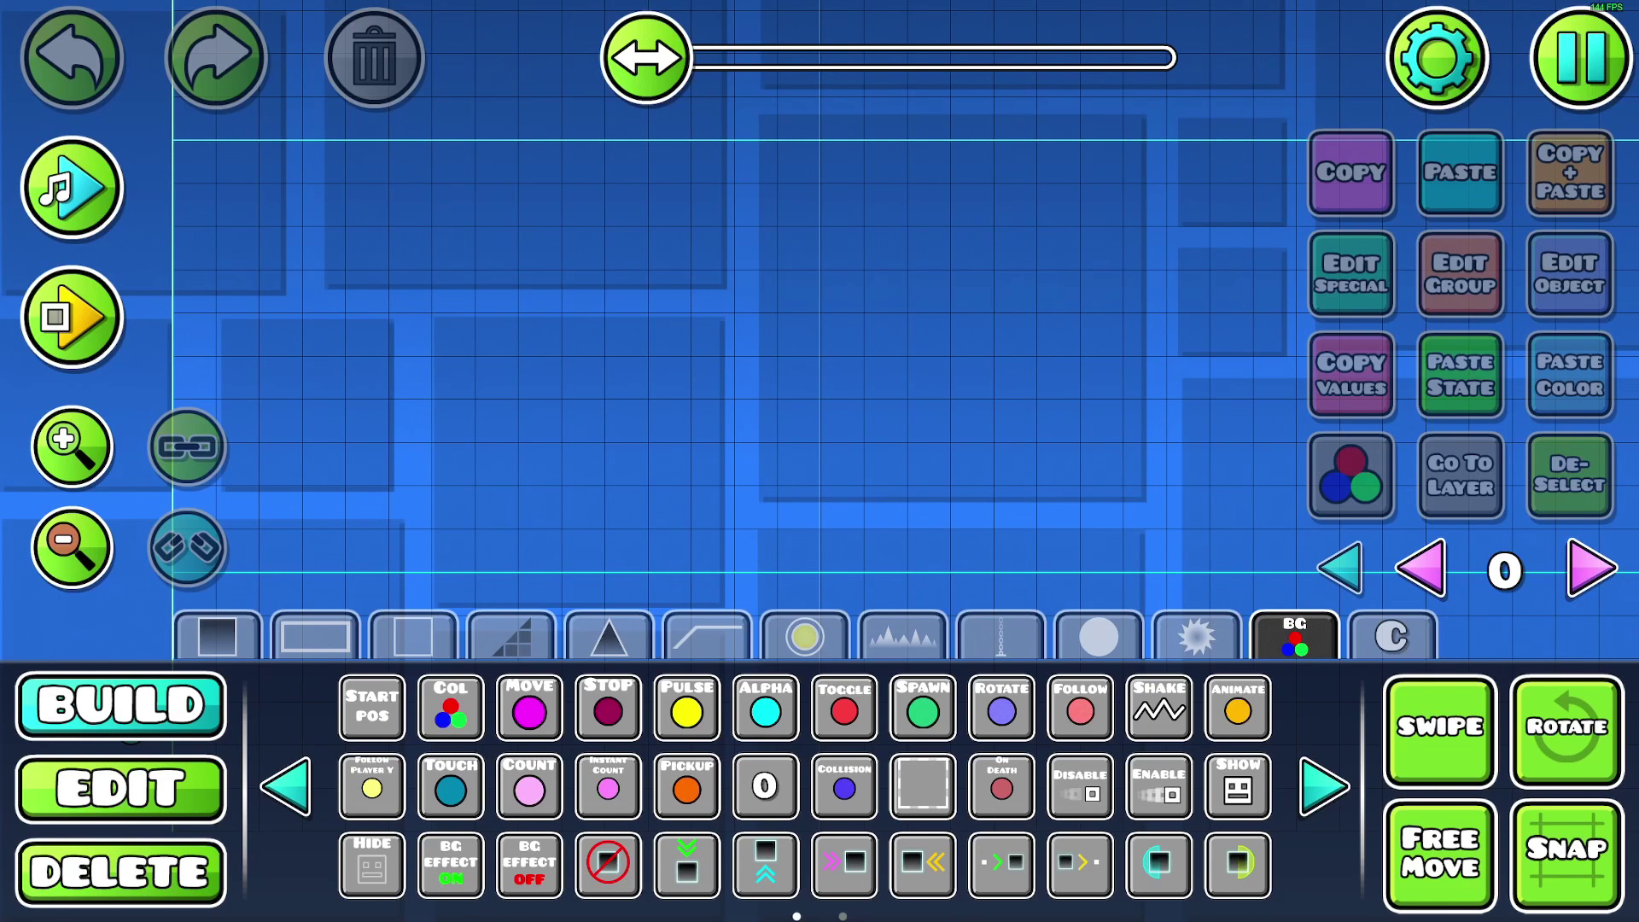
- Place a block and a tiny object, adding the object to group 2
{"action": "left_click", "coordinate": [413, 637]}
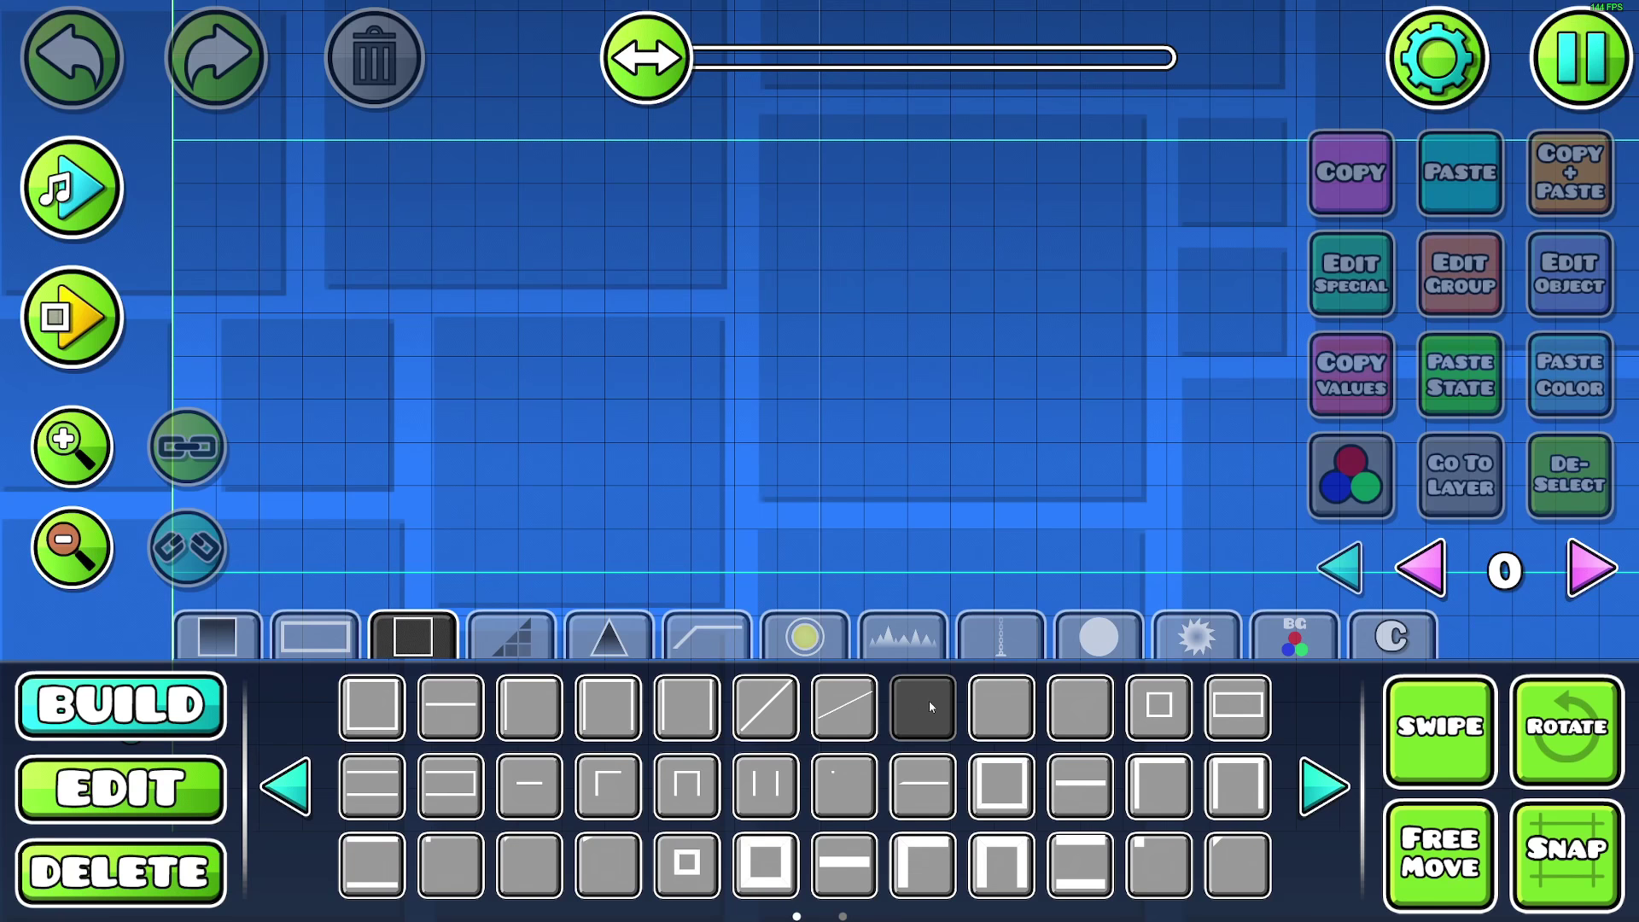
{"action": "left_click", "coordinate": [762, 398]}
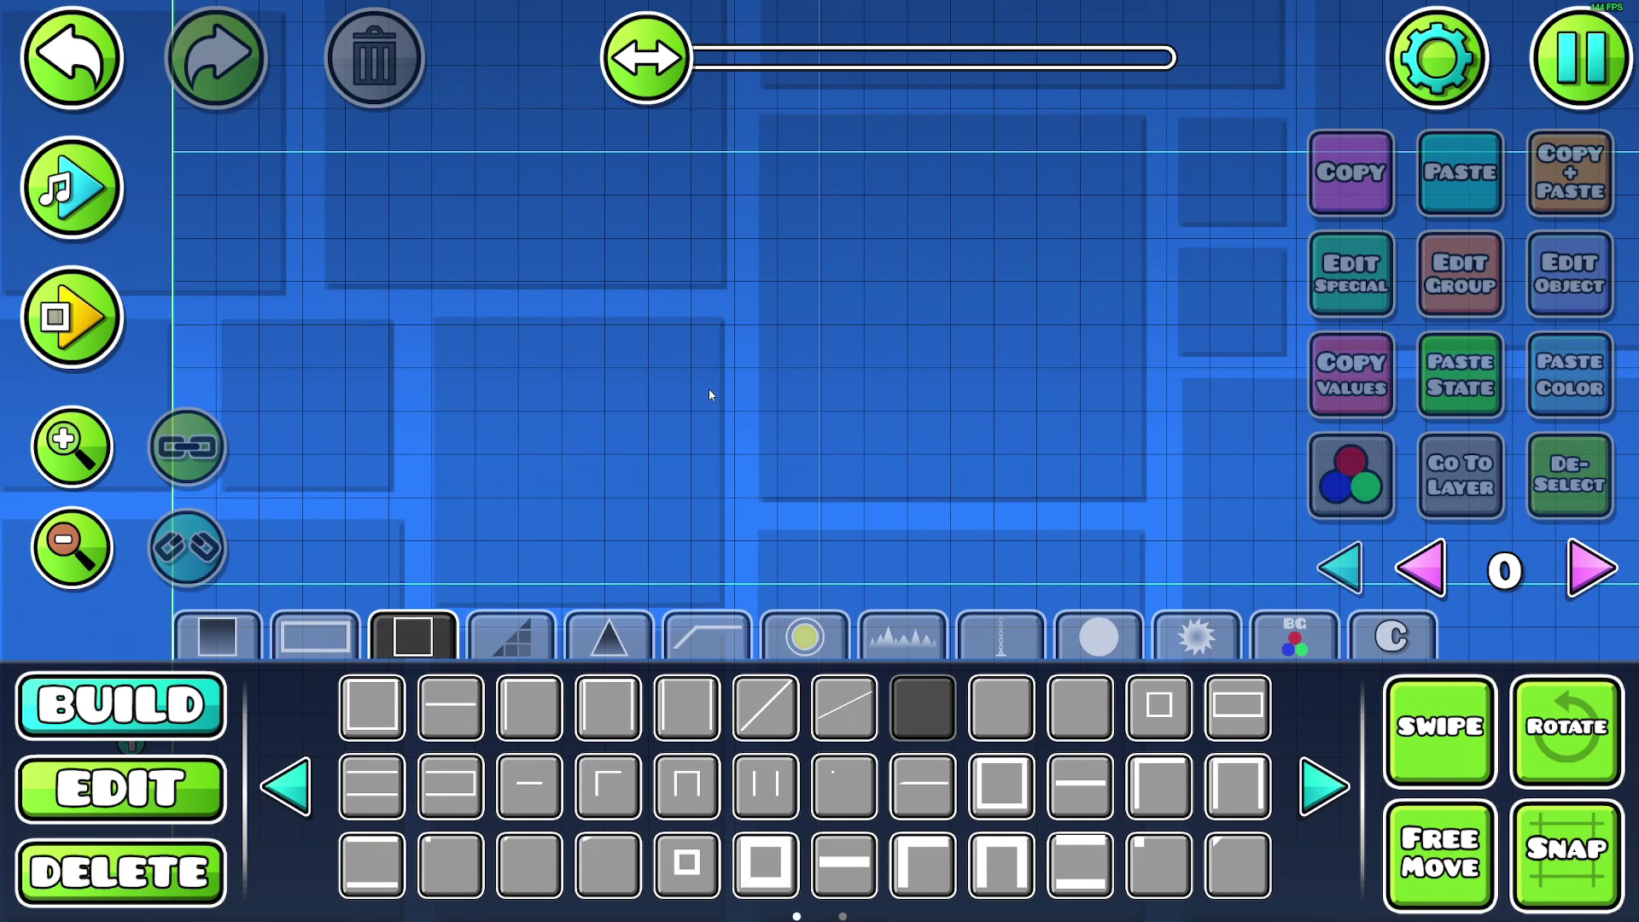
{"action": "left_click", "coordinate": [708, 388]}
{"action": "left_click", "coordinate": [1459, 275]}
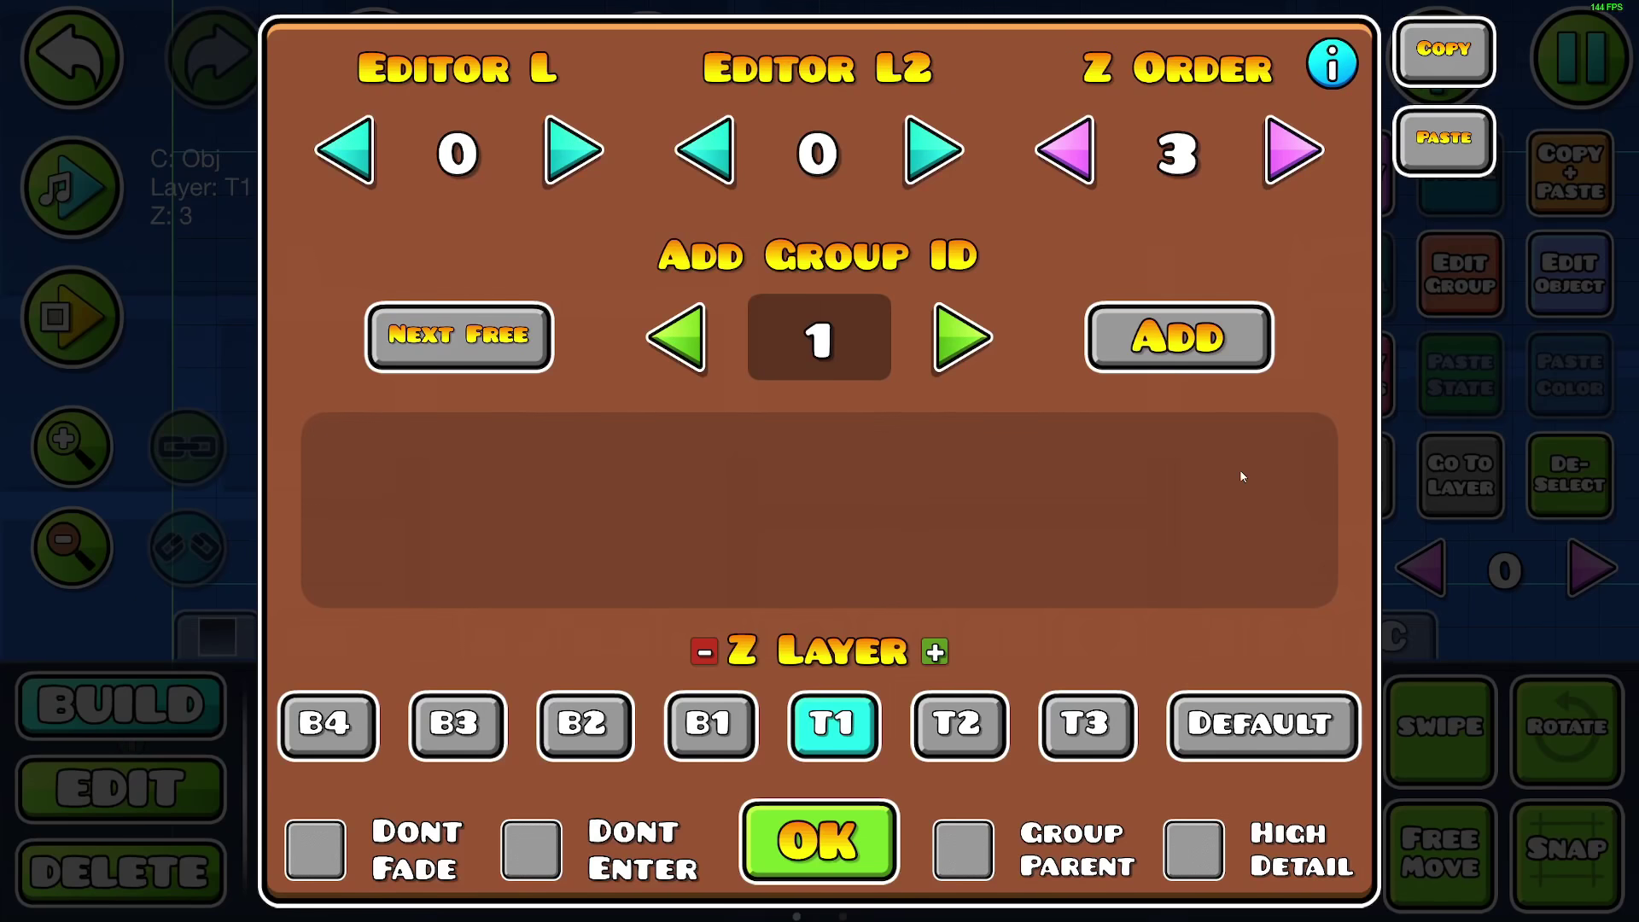
{"action": "left_click", "coordinate": [1178, 337]}
{"action": "left_click", "coordinate": [819, 842]}
{"action": "scroll", "coordinate": [766, 558], "scroll_direction": "down", "scroll_amount": 3}
- Place a move trigger below the object and confirm its settings
{"action": "left_click", "coordinate": [1268, 633]}
{"action": "left_click", "coordinate": [529, 708]}
{"action": "left_click", "coordinate": [619, 521]}
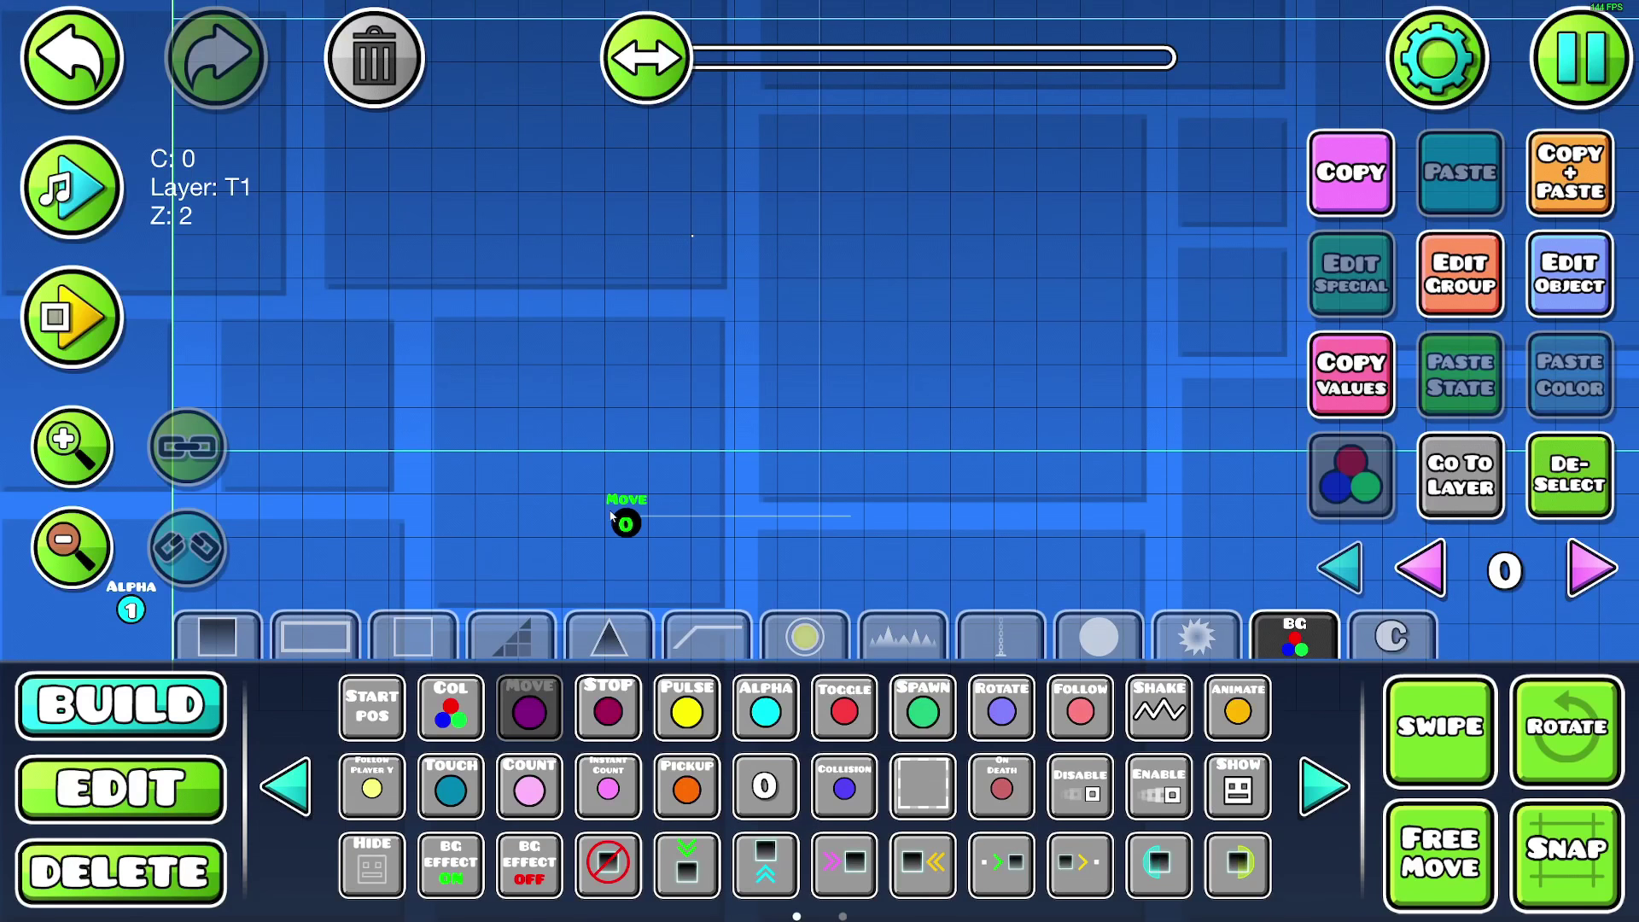
{"action": "left_click", "coordinate": [625, 524]}
{"action": "left_click", "coordinate": [1567, 274]}
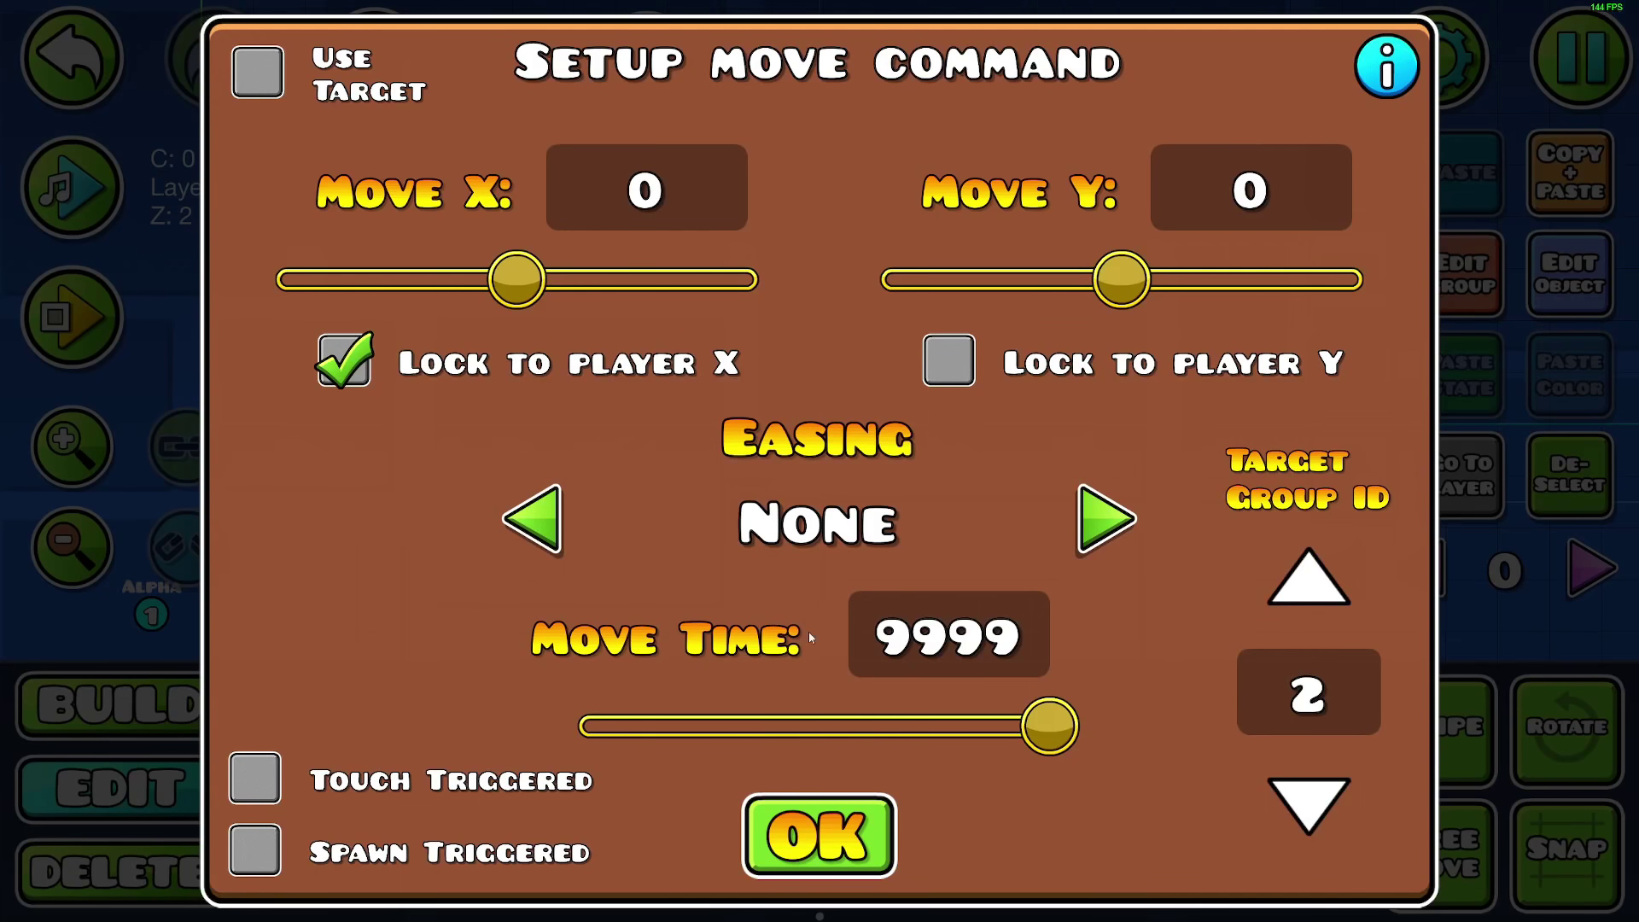
{"action": "left_click", "coordinate": [820, 834]}
- Reselect the tiny object and add group 3 to it
{"action": "left_click", "coordinate": [1569, 474]}
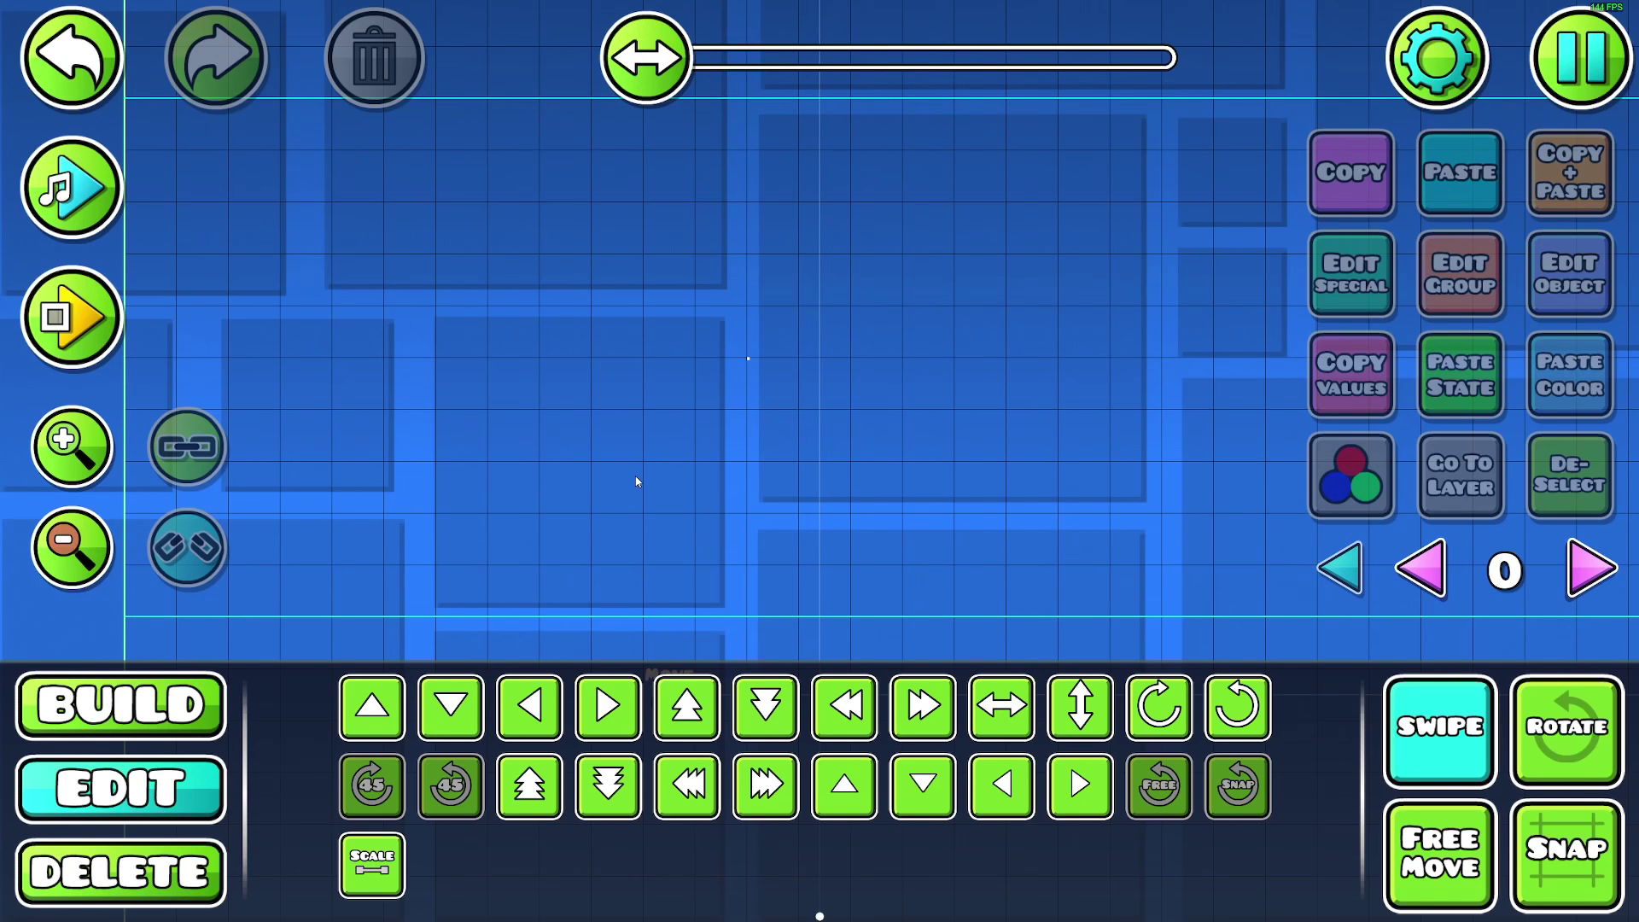
{"action": "left_click", "coordinate": [749, 358]}
{"action": "left_click", "coordinate": [1460, 275]}
{"action": "left_click", "coordinate": [1177, 335]}
{"action": "left_click", "coordinate": [819, 838]}
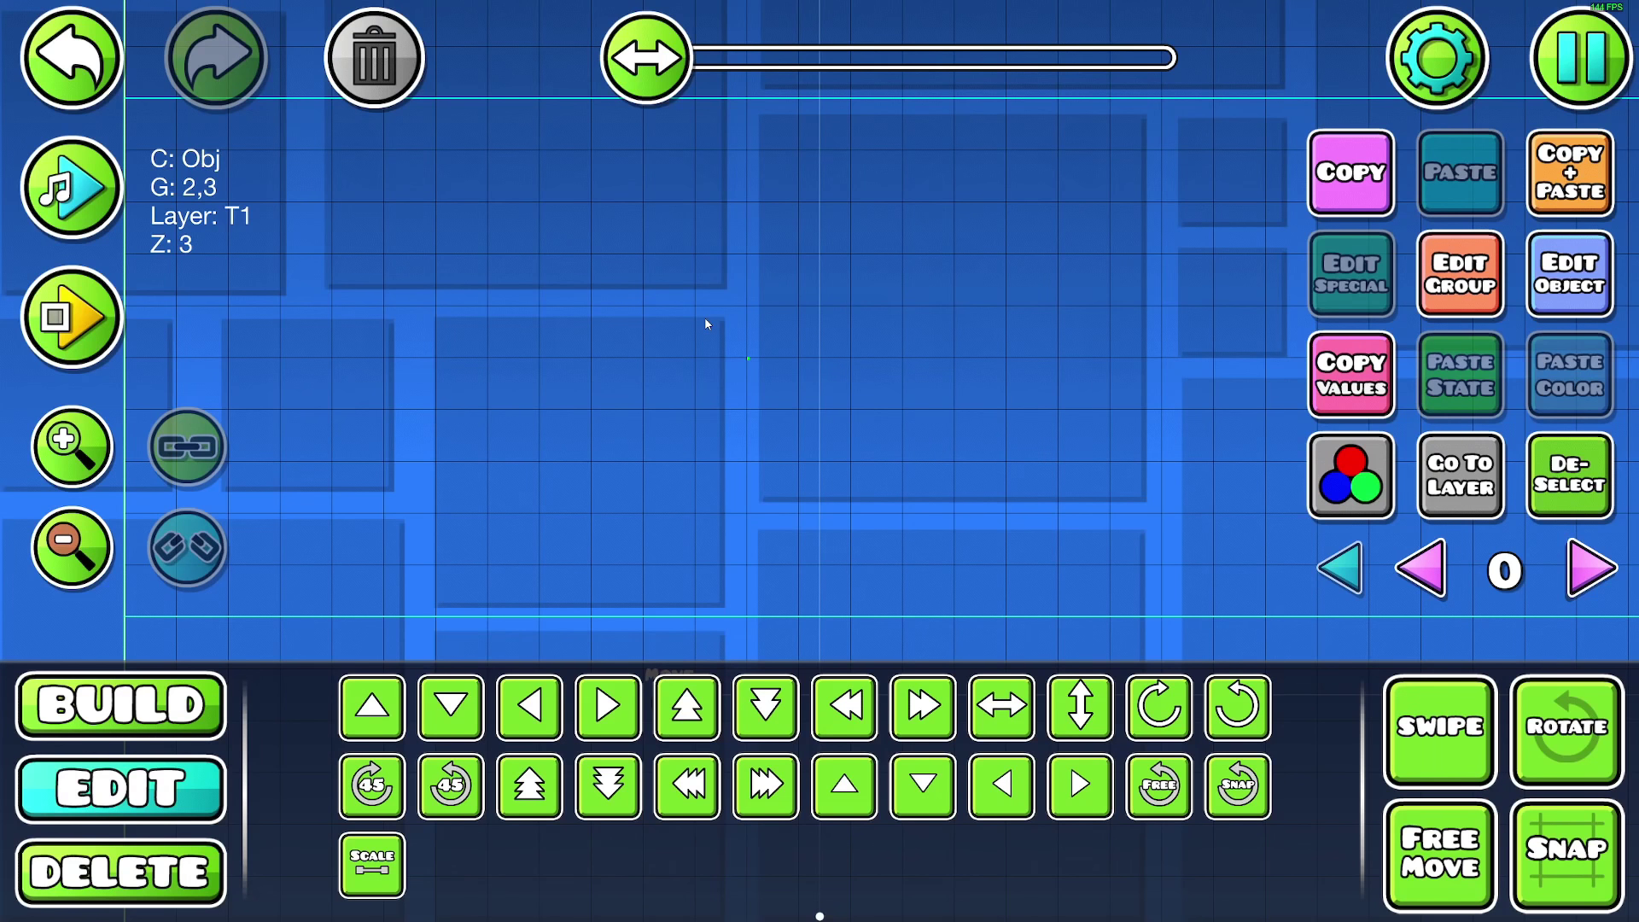
- Duplicate the object, dropping its old group and giving the copy group 4
{"action": "left_click", "coordinate": [1569, 172]}
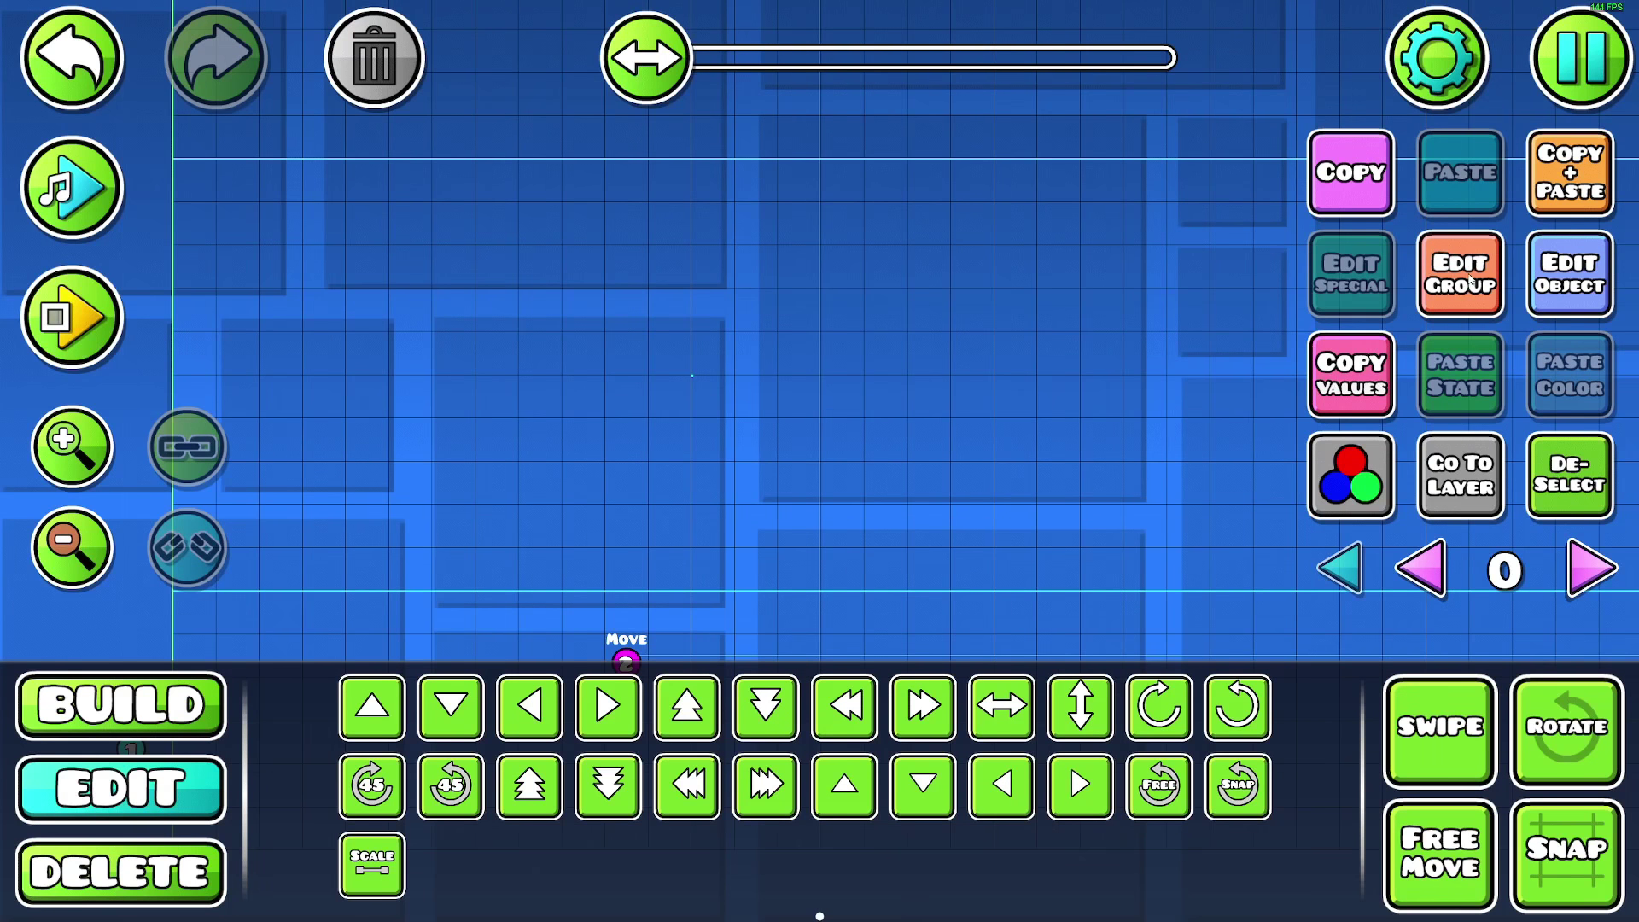
{"action": "left_click", "coordinate": [1460, 275]}
{"action": "left_click", "coordinate": [652, 463]}
{"action": "left_click", "coordinate": [1178, 337]}
{"action": "left_click", "coordinate": [819, 838]}
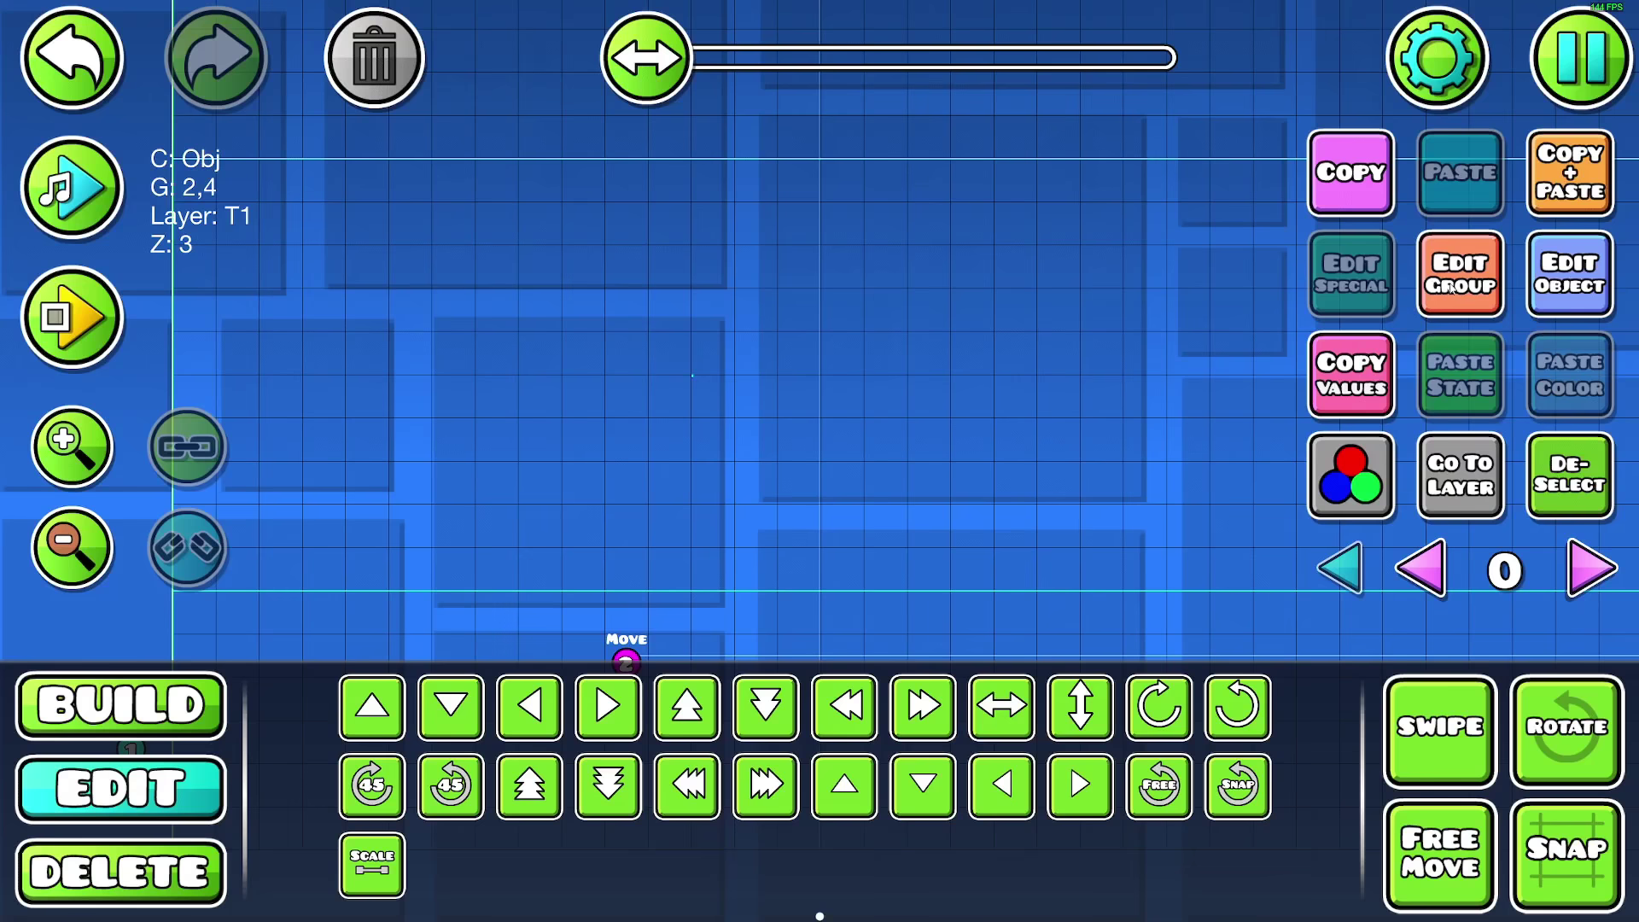
- Keep duplicating, giving each copy the next free group ID, then pan the view down
{"action": "left_click", "coordinate": [1568, 174]}
{"action": "left_click", "coordinate": [1459, 275]}
{"action": "left_click", "coordinate": [652, 463]}
{"action": "left_click", "coordinate": [458, 337]}
{"action": "left_click", "coordinate": [1178, 335]}
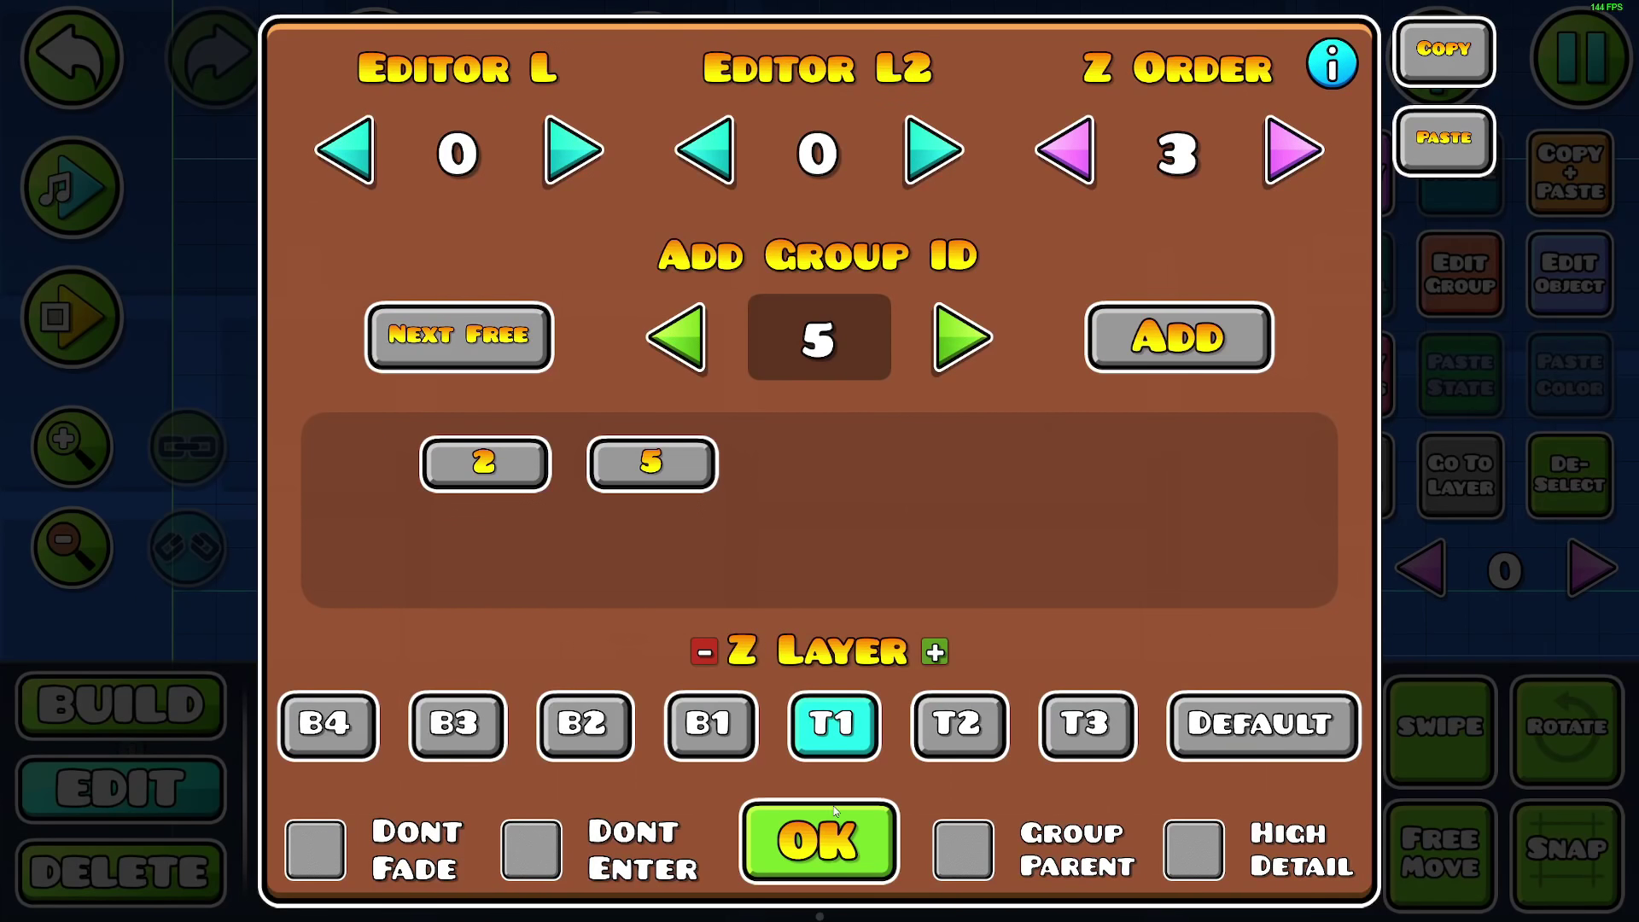
{"action": "left_click", "coordinate": [819, 839]}
{"action": "left_click", "coordinate": [1569, 173]}
{"action": "left_click", "coordinate": [1460, 274]}
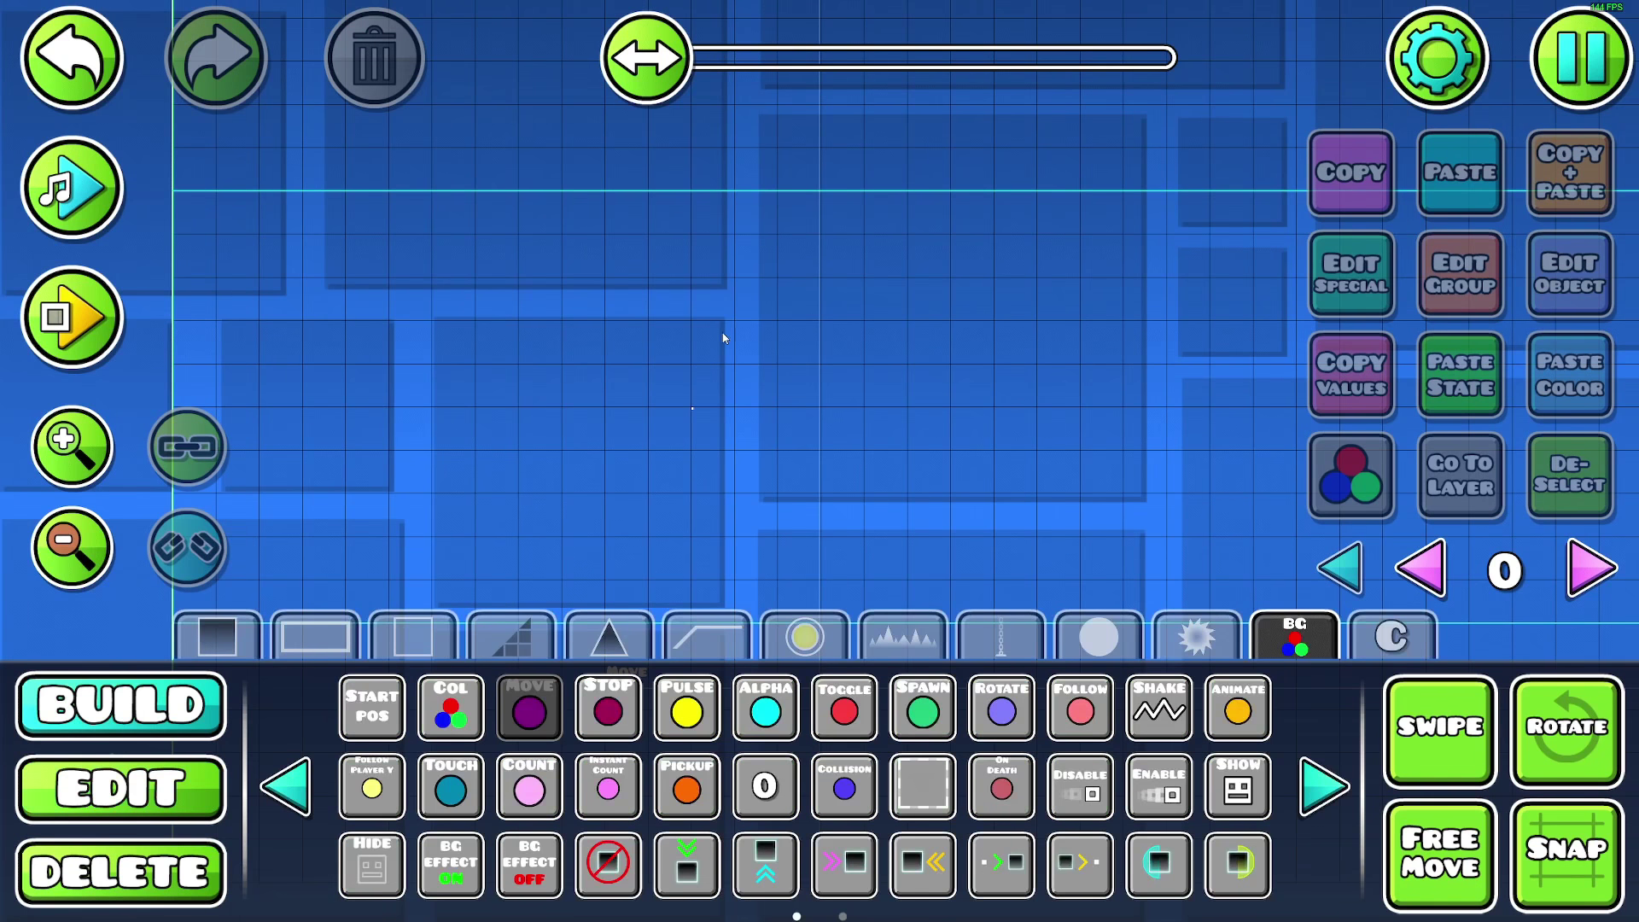
{"action": "left_click_drag", "start_coordinate": [722, 339], "coordinate": [786, 517]}
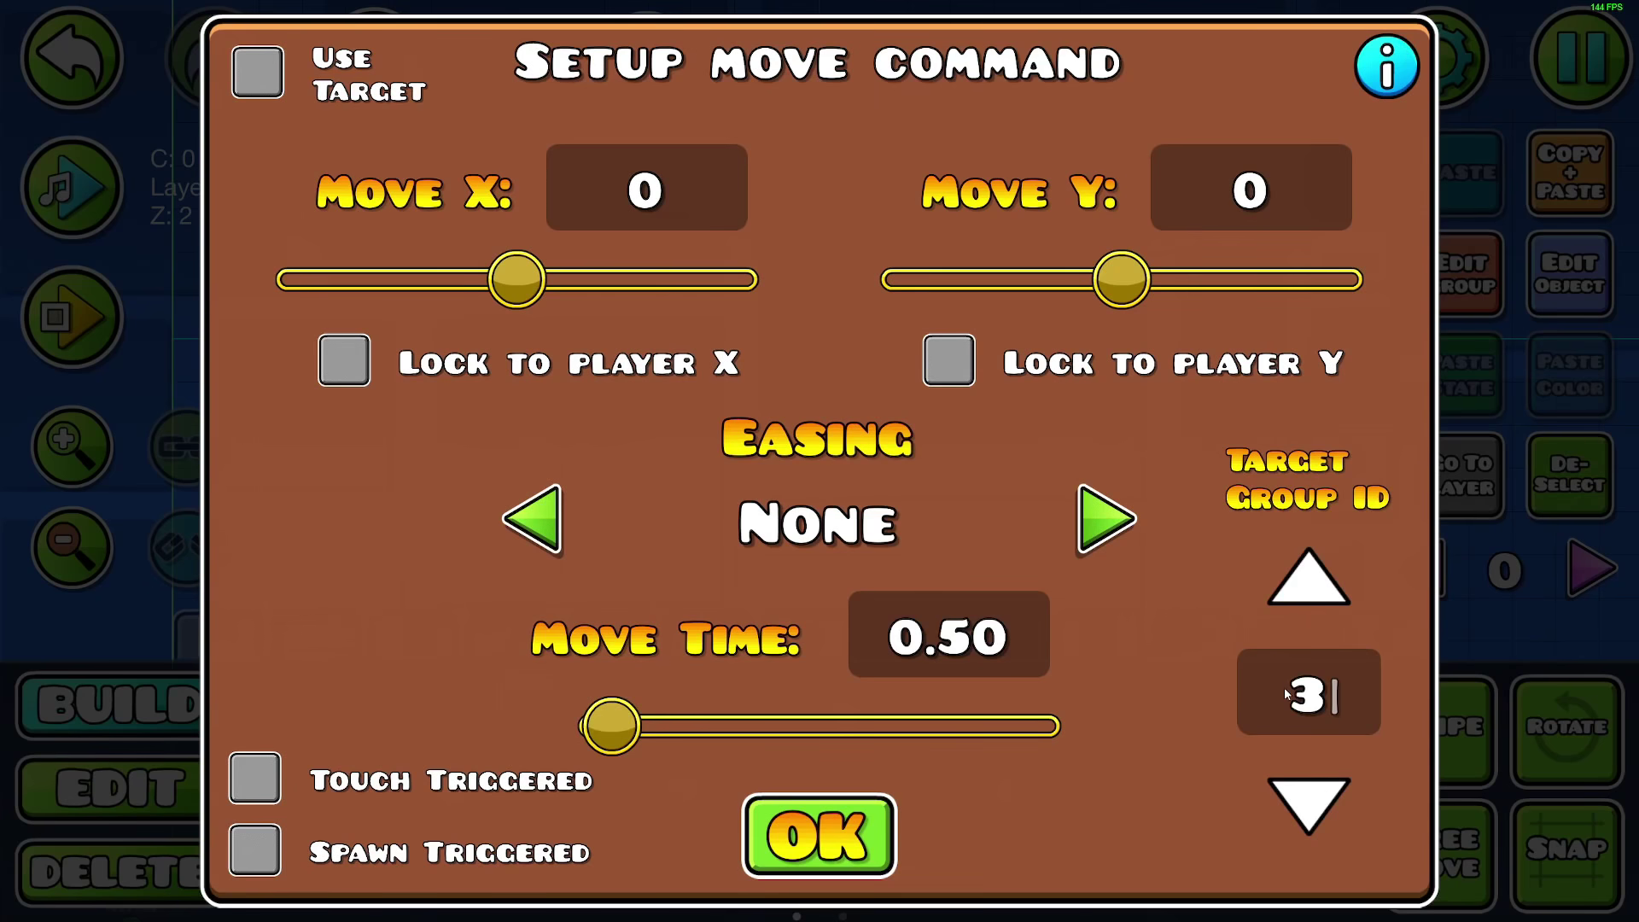
{"action": "type", "text": "-50"}
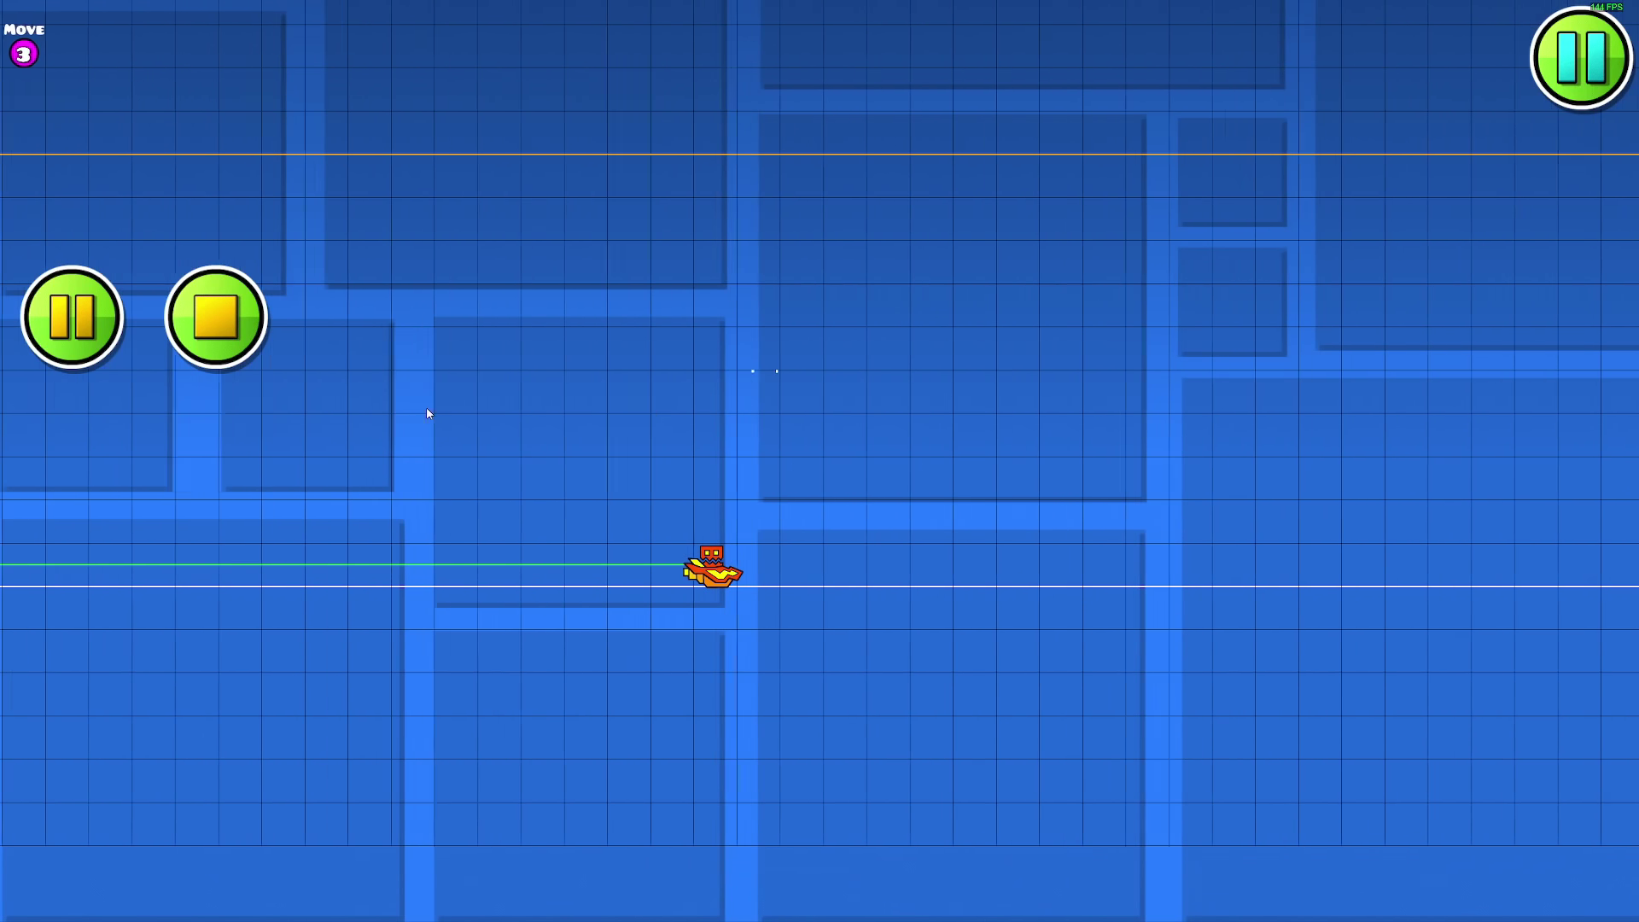
- Stop the playtest and pan across the move triggers to a group 3 trigger
{"action": "left_click", "coordinate": [213, 321]}
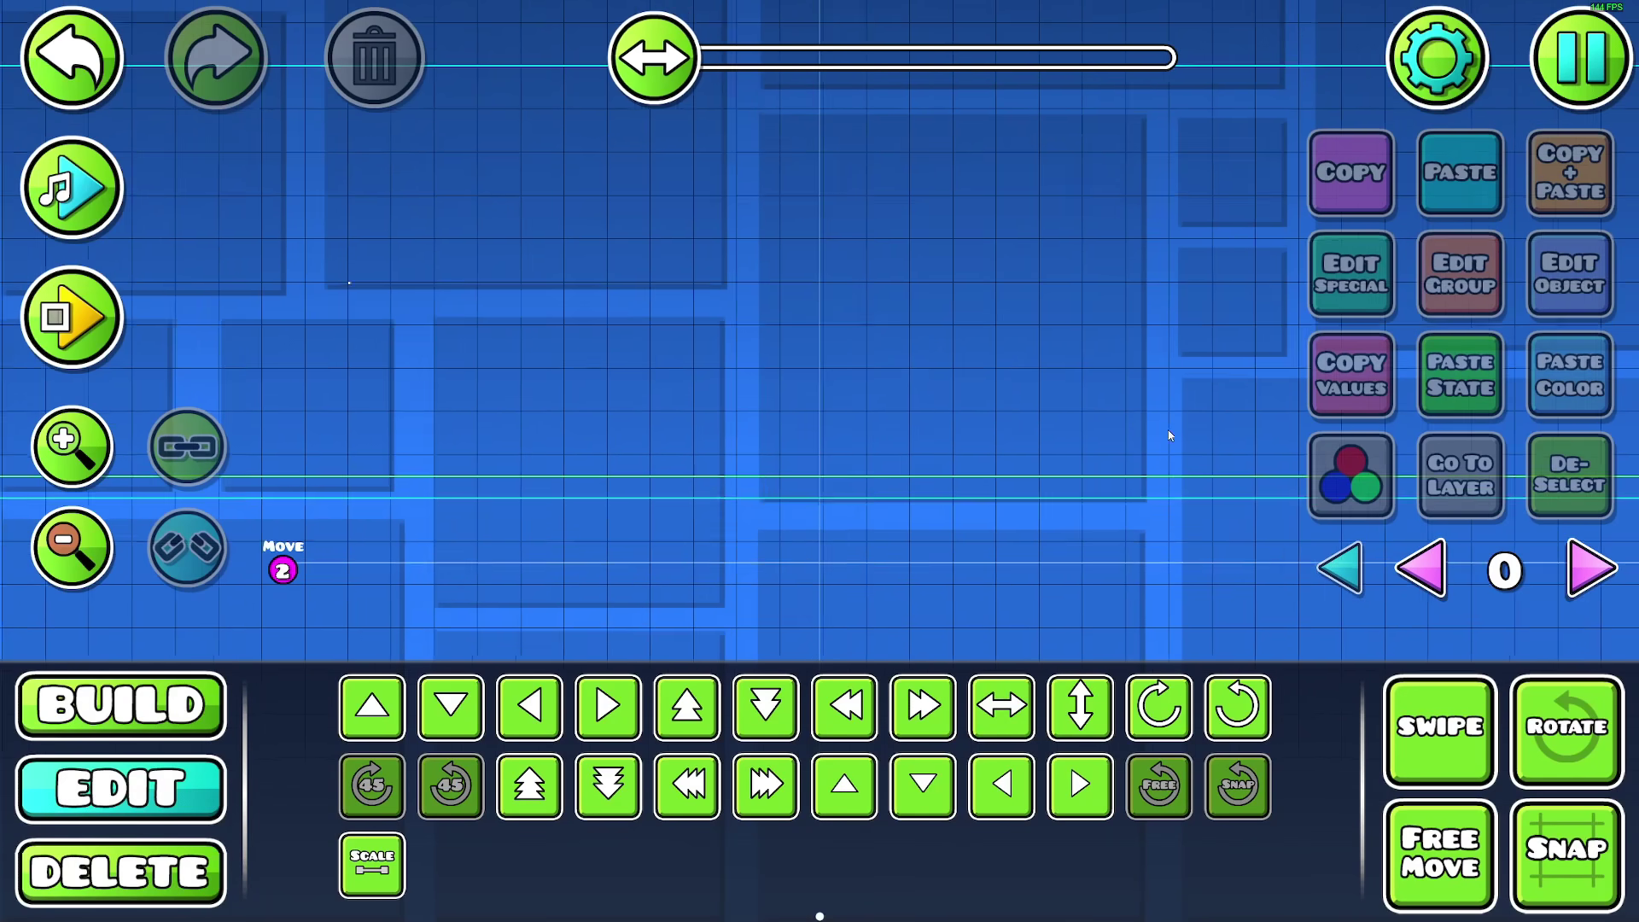
{"action": "left_click_drag", "start_coordinate": [920, 478], "coordinate": [621, 330]}
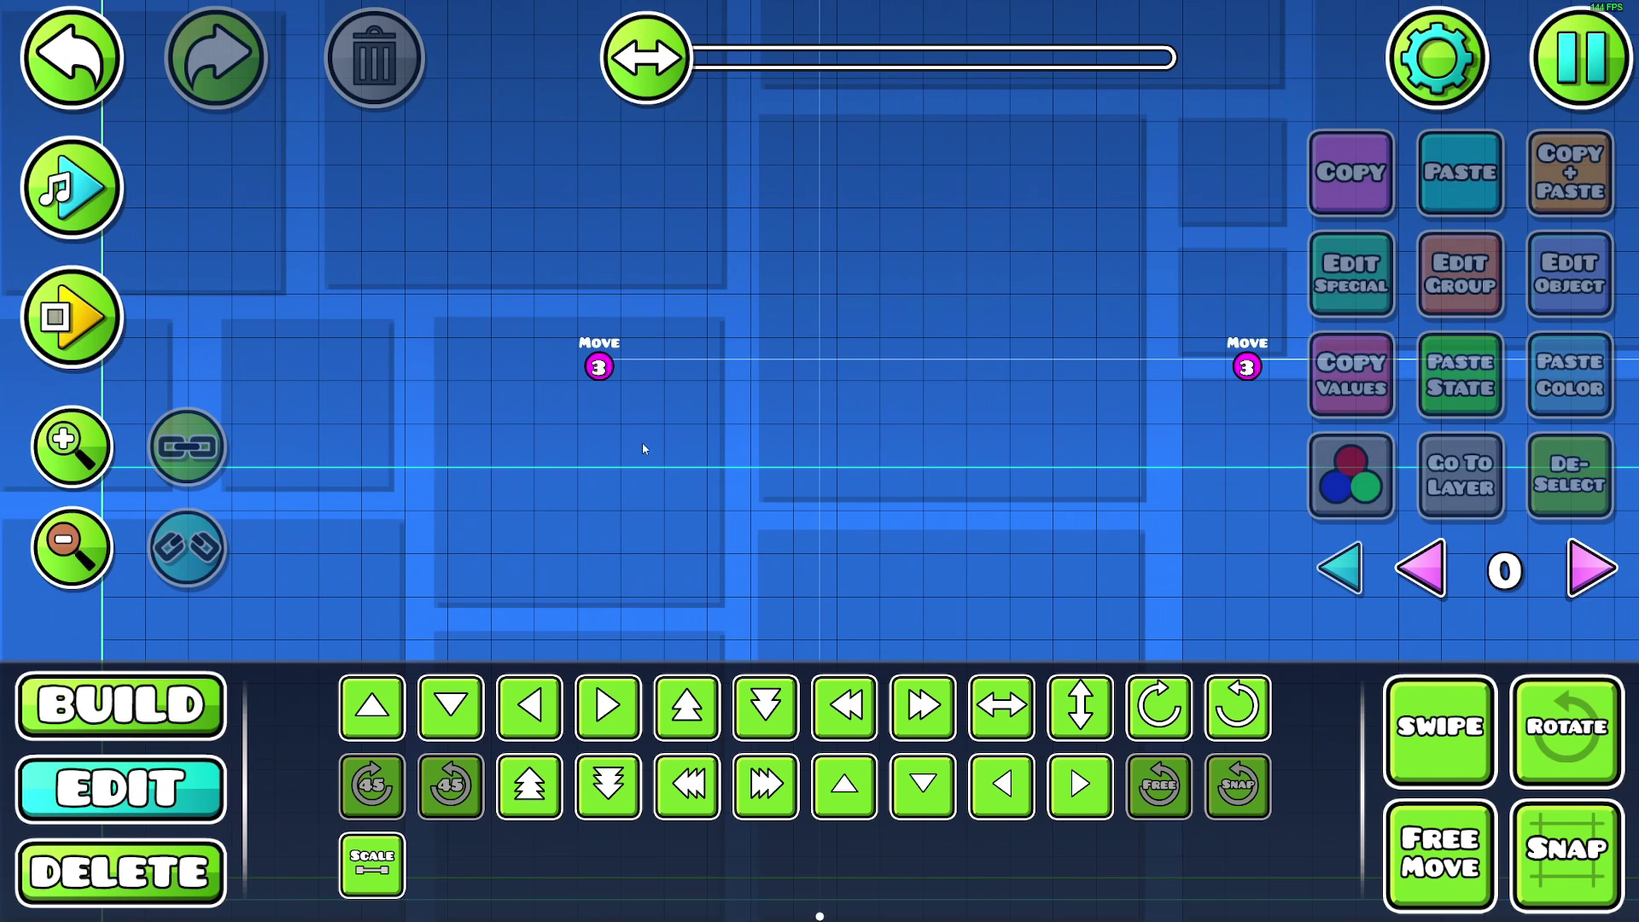
{"action": "left_click_drag", "start_coordinate": [945, 417], "coordinate": [502, 461]}
{"action": "left_click_drag", "start_coordinate": [844, 384], "coordinate": [642, 527]}
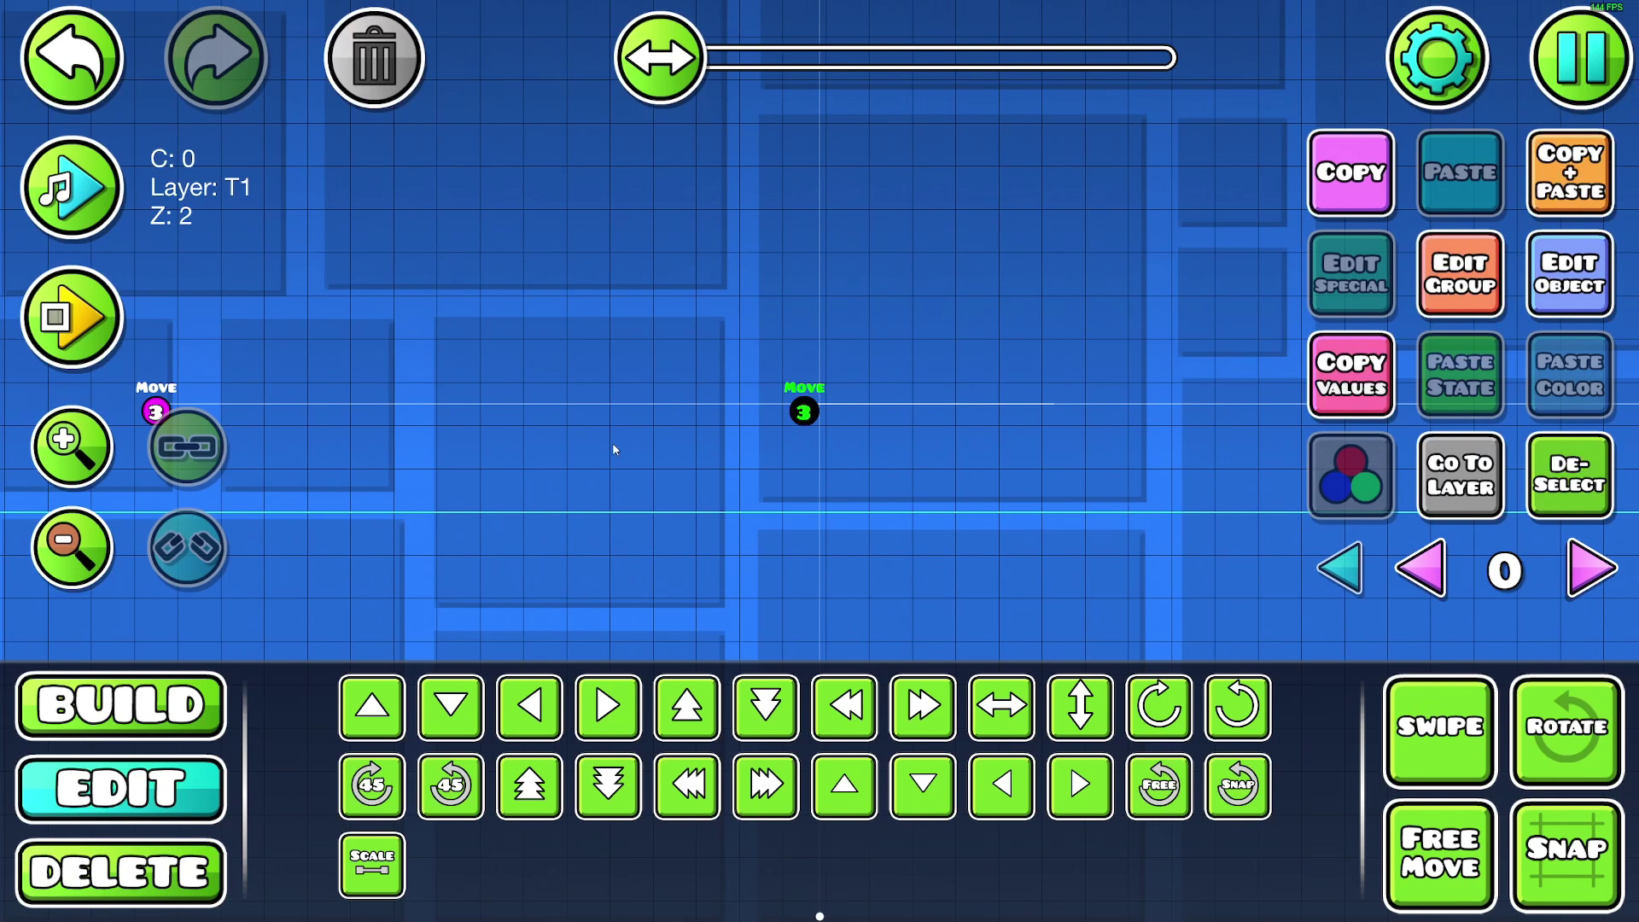
{"action": "left_click_drag", "start_coordinate": [614, 450], "coordinate": [906, 463]}
- Set the group 4 move trigger to -49 X, 1 Y, Back Out easing over 2 seconds
{"action": "left_click", "coordinate": [1568, 474]}
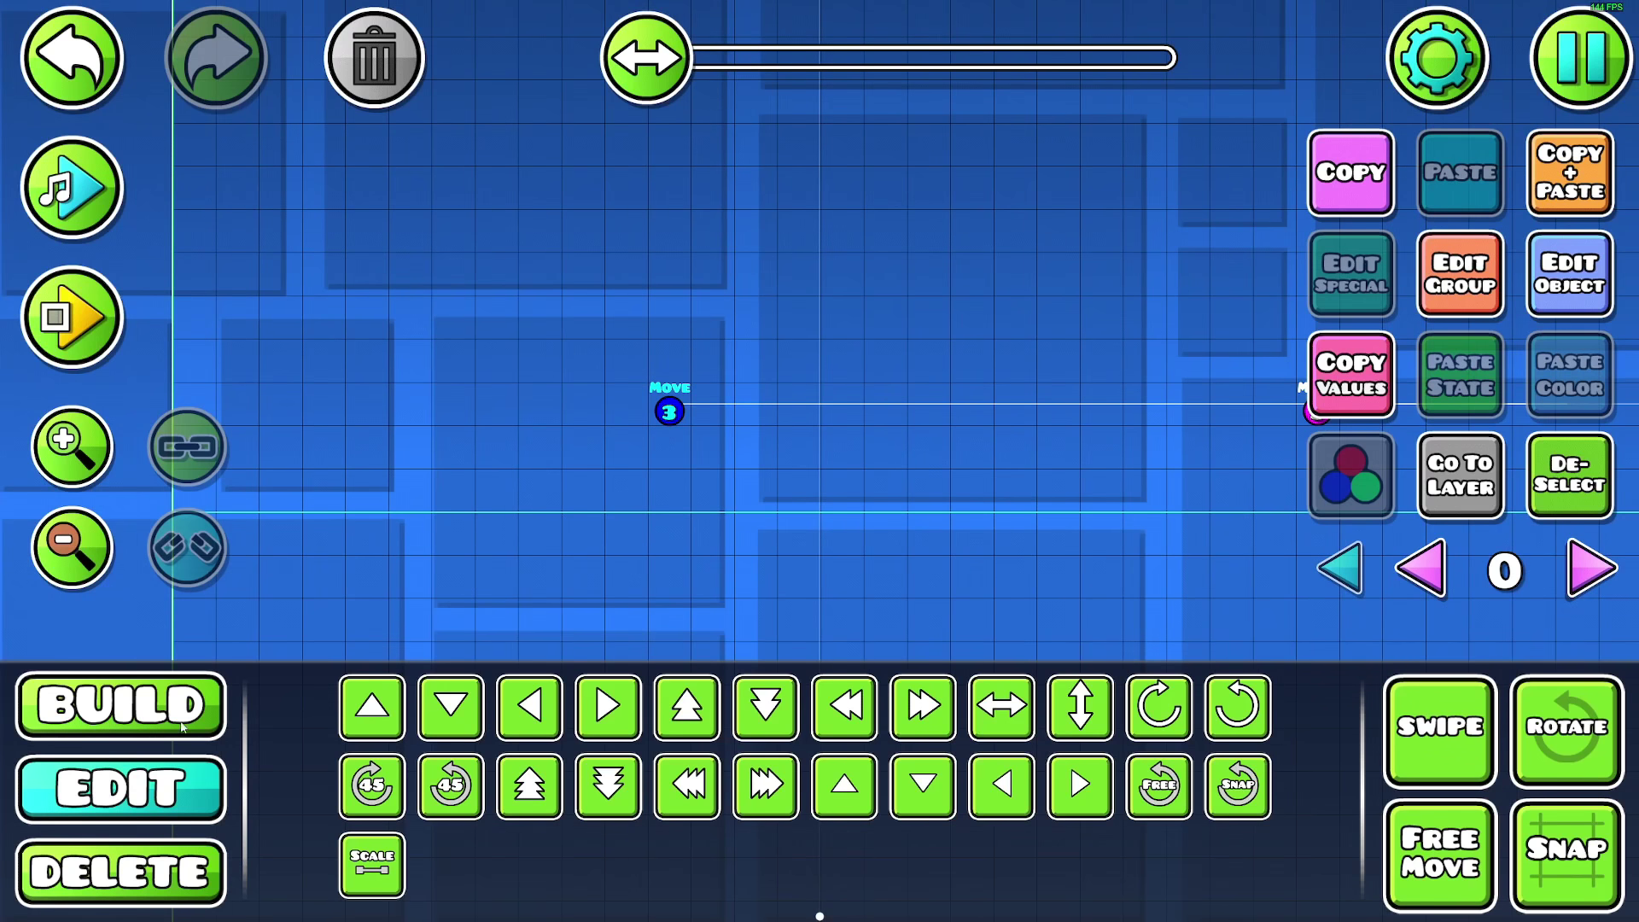
{"action": "left_click", "coordinate": [120, 704]}
{"action": "left_click", "coordinate": [1000, 636]}
{"action": "left_click", "coordinate": [1322, 785]}
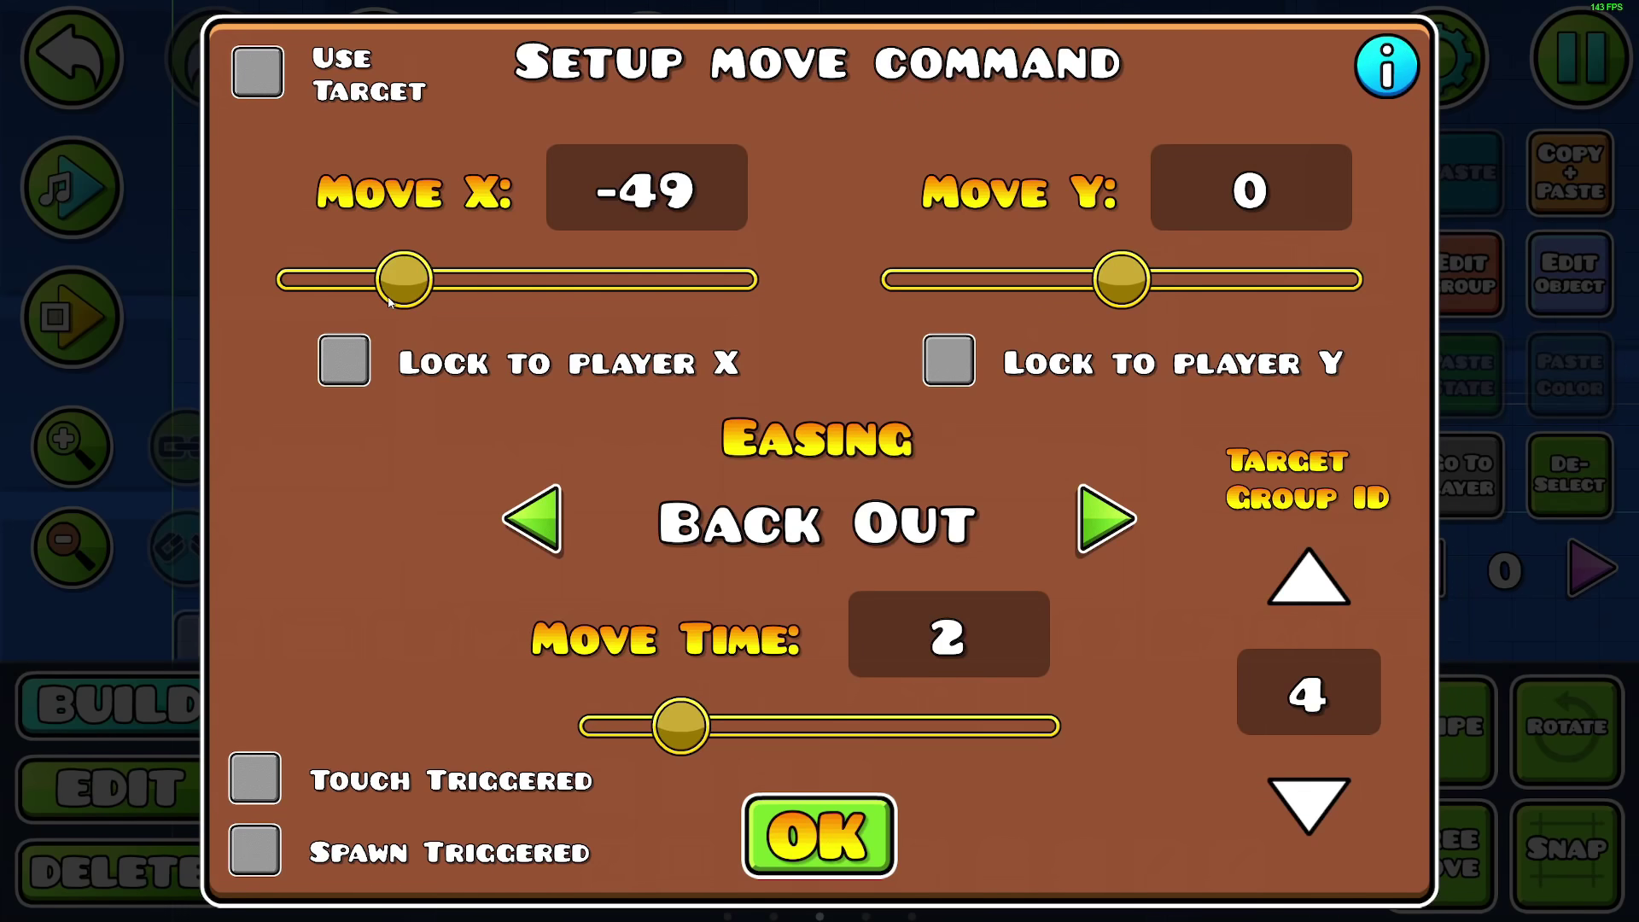
{"action": "left_click", "coordinate": [875, 821]}
{"action": "left_click", "coordinate": [668, 390]}
{"action": "left_click", "coordinate": [1568, 276]}
{"action": "key", "text": "Escape"}
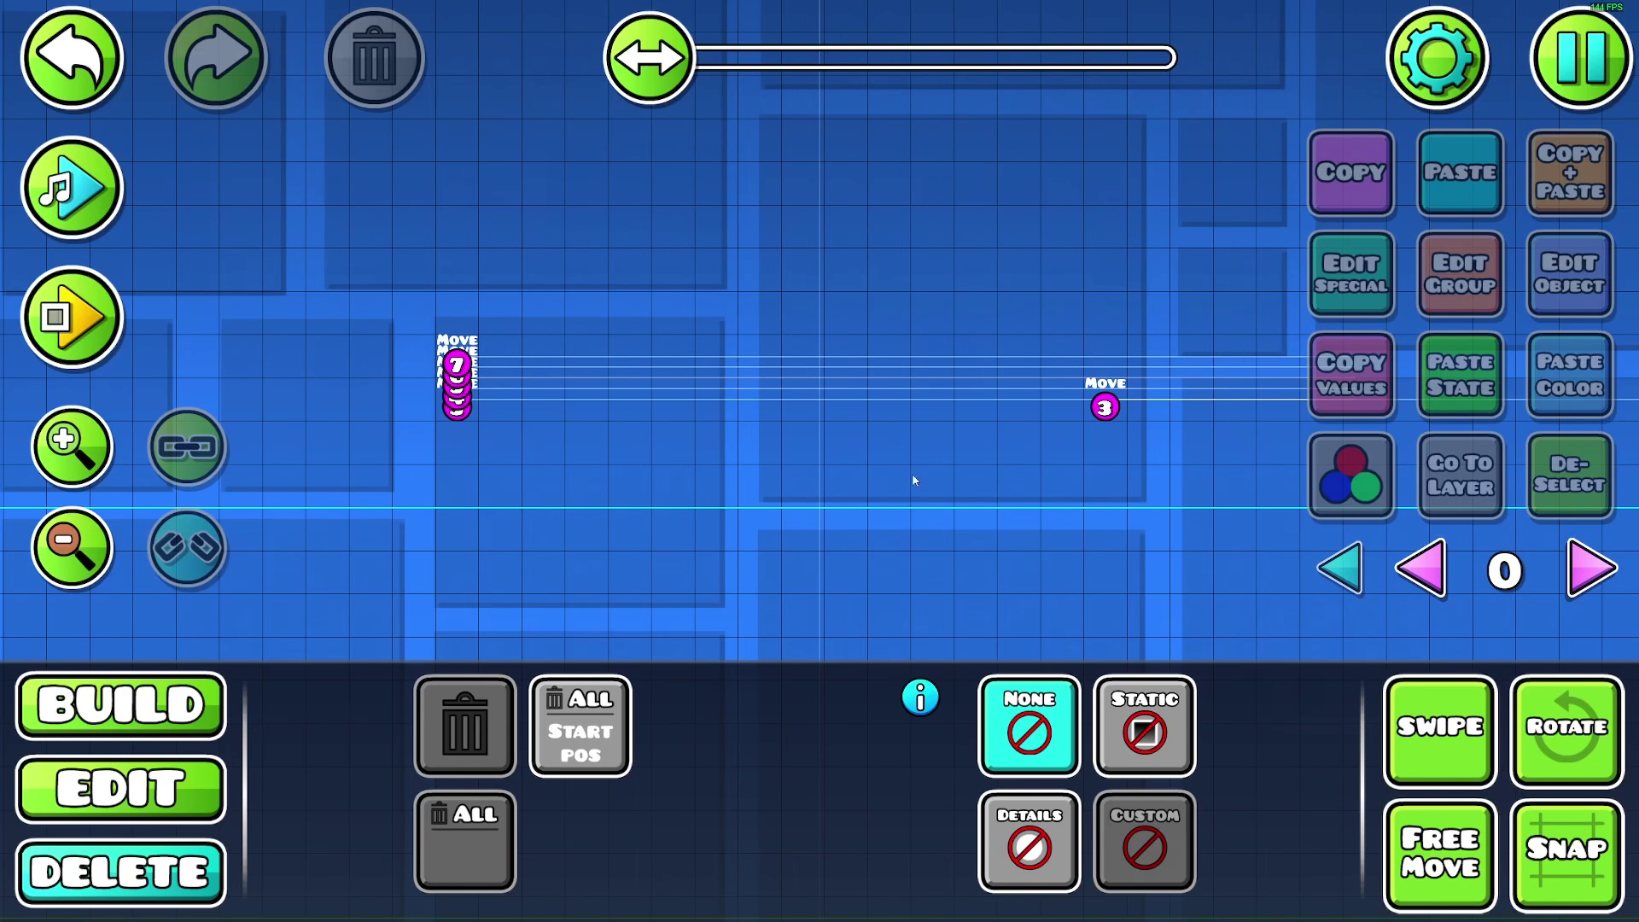
{"action": "key", "text": "Return"}
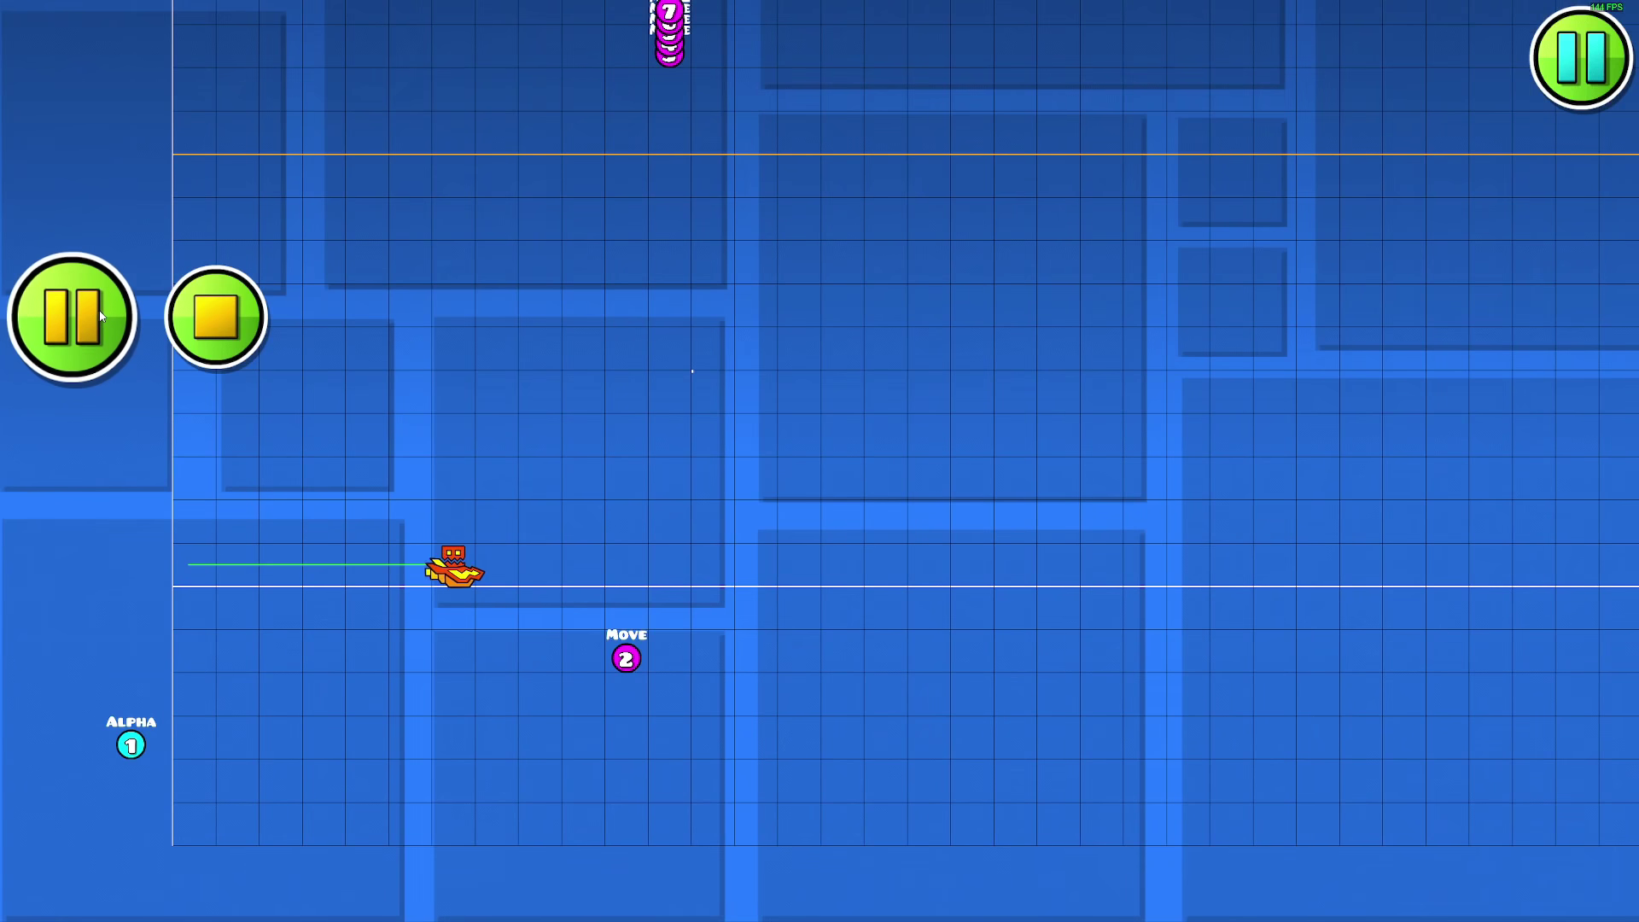
{"action": "key", "text": "Return"}
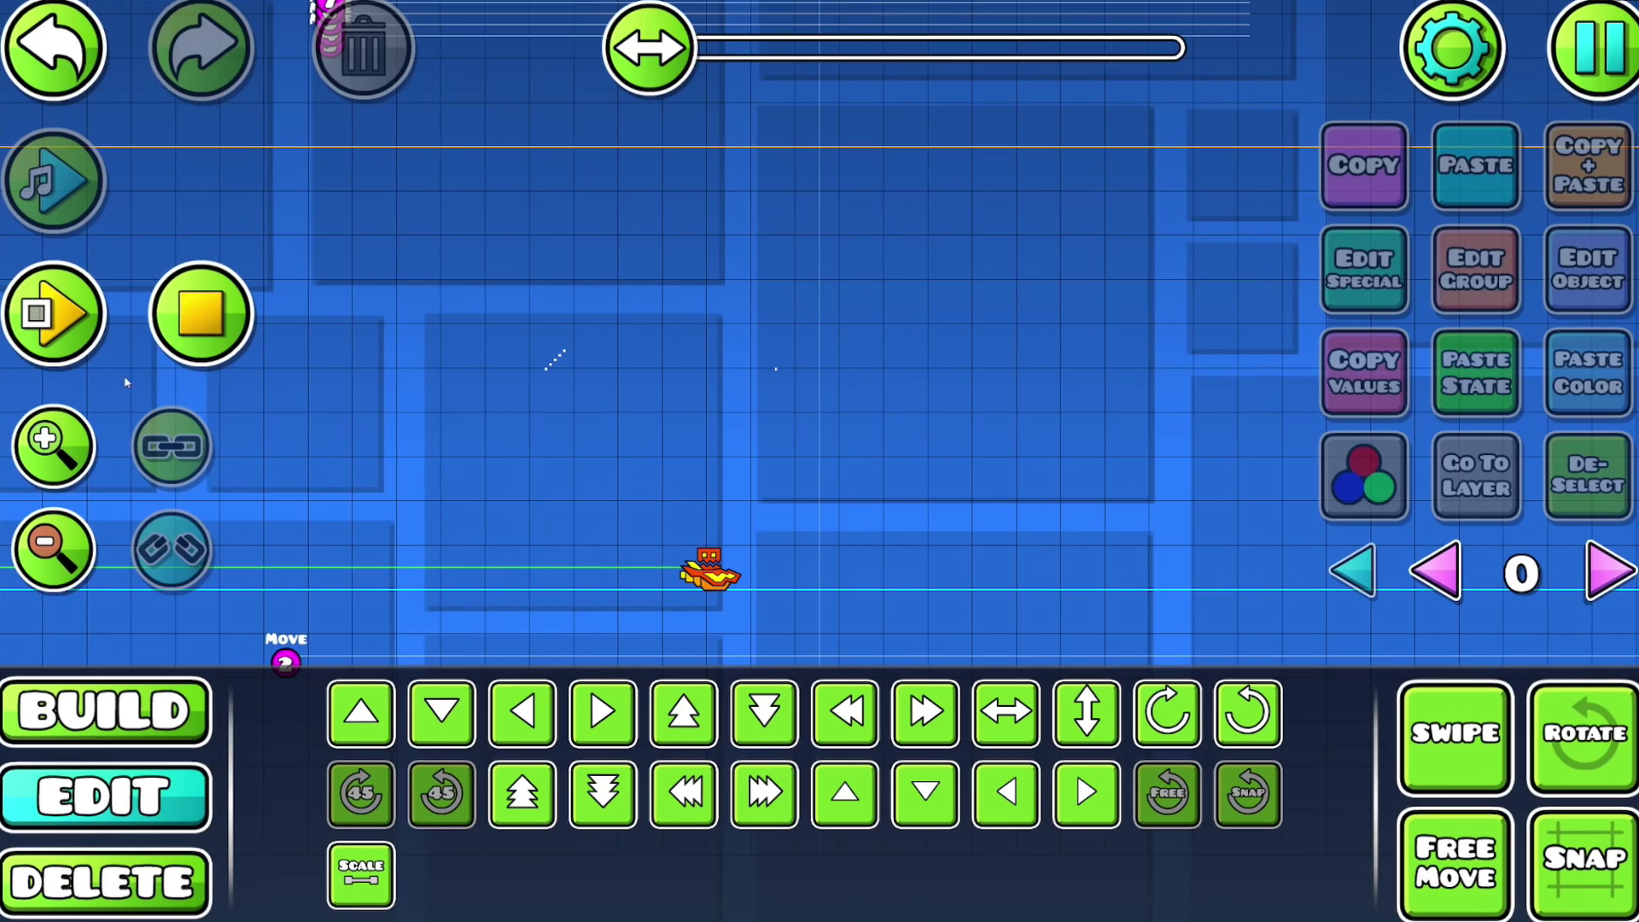
{"action": "key", "text": "Return"}
{"action": "key", "text": "Return"}
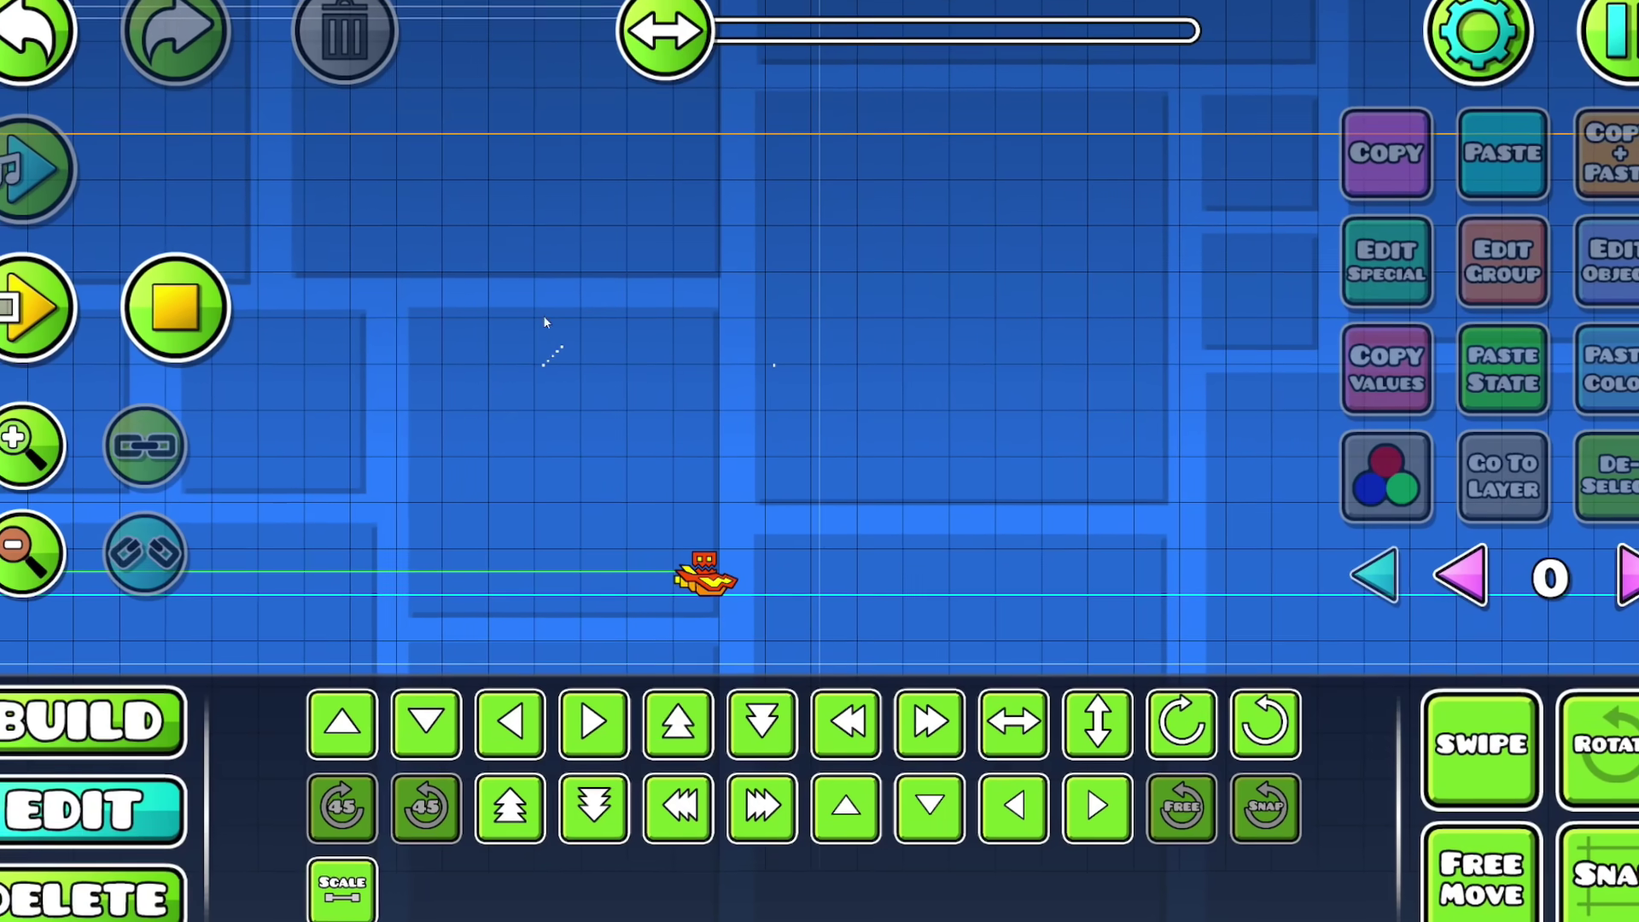
{"action": "key", "text": "Return"}
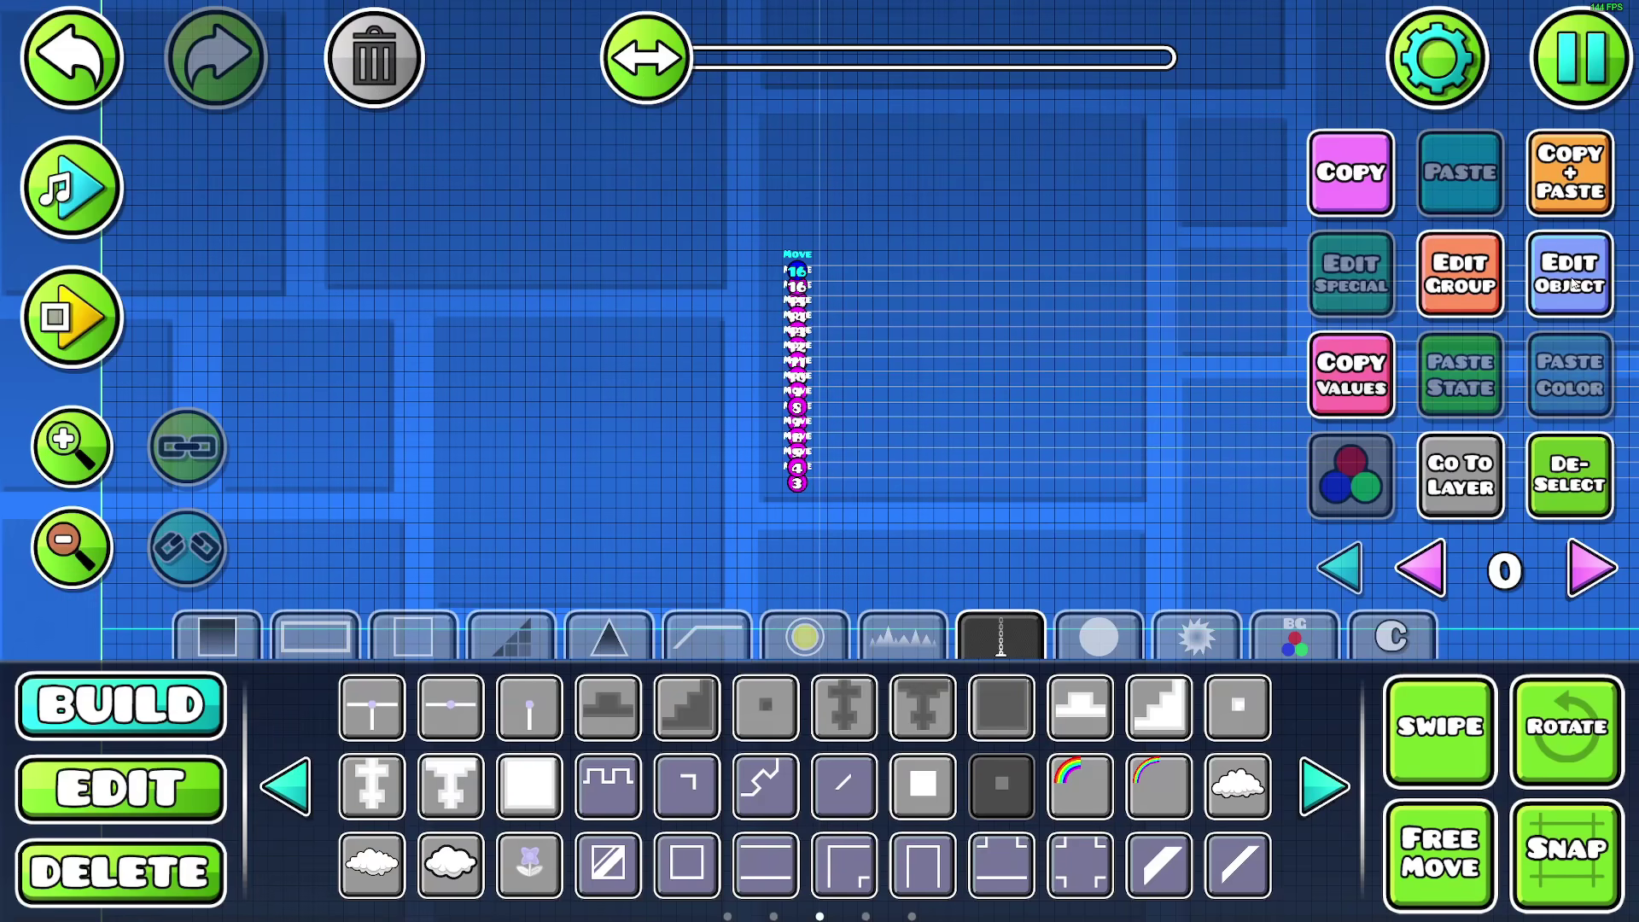
- Set a move trigger's Move Y to 49 with Back Out easing over 2 seconds
{"action": "left_click", "coordinate": [1563, 273]}
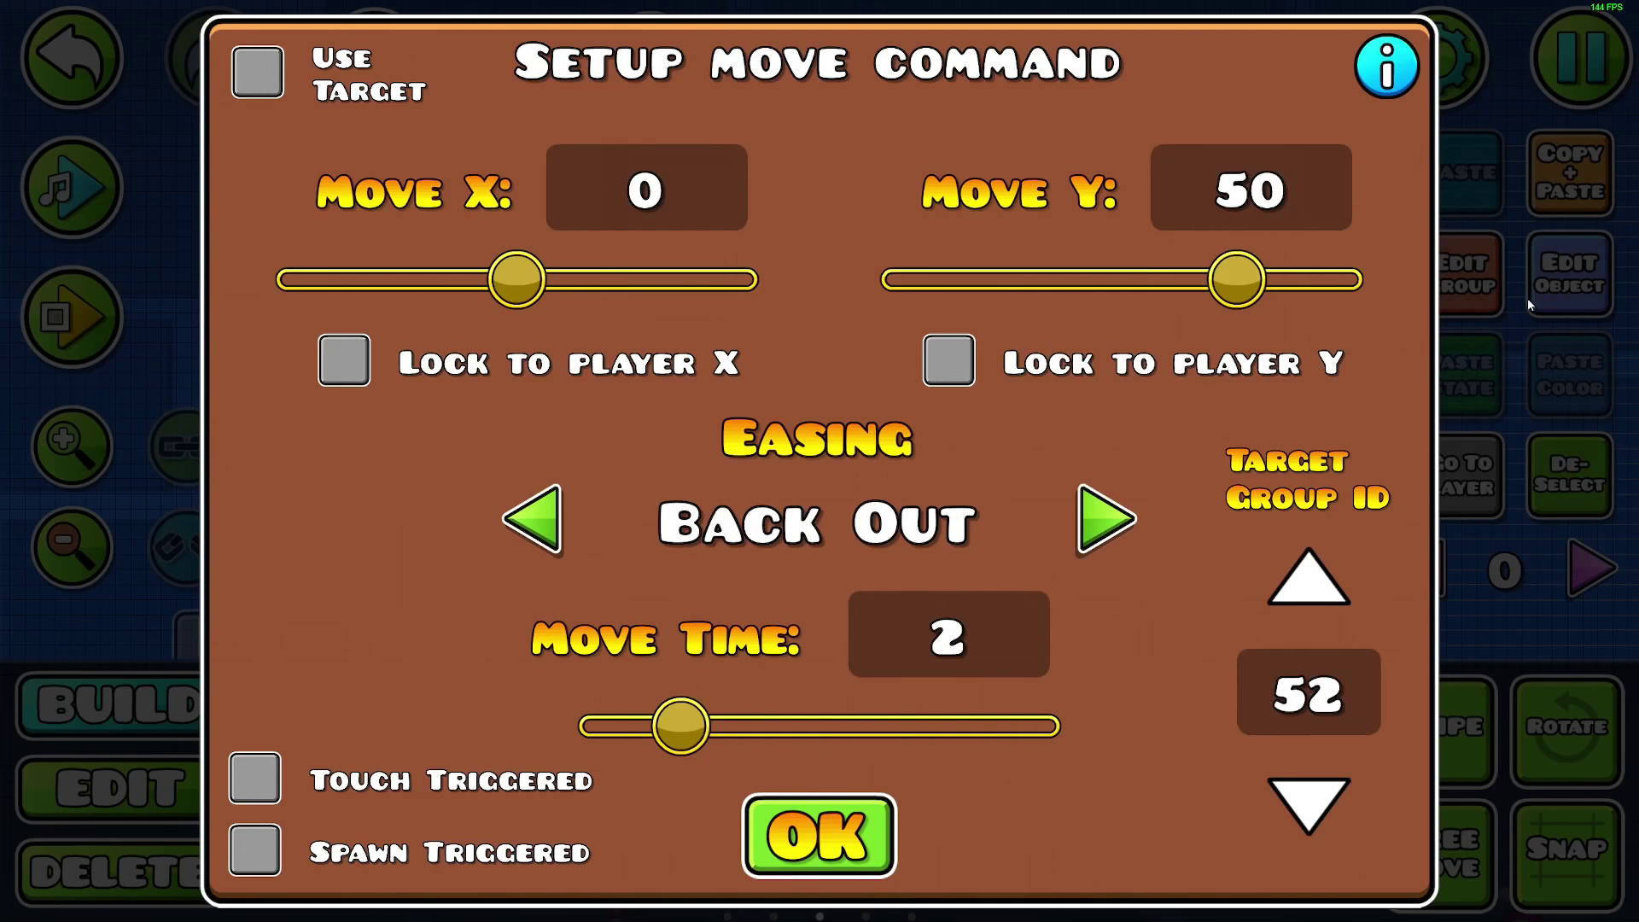
{"action": "left_click_drag", "start_coordinate": [1236, 280], "coordinate": [1235, 287]}
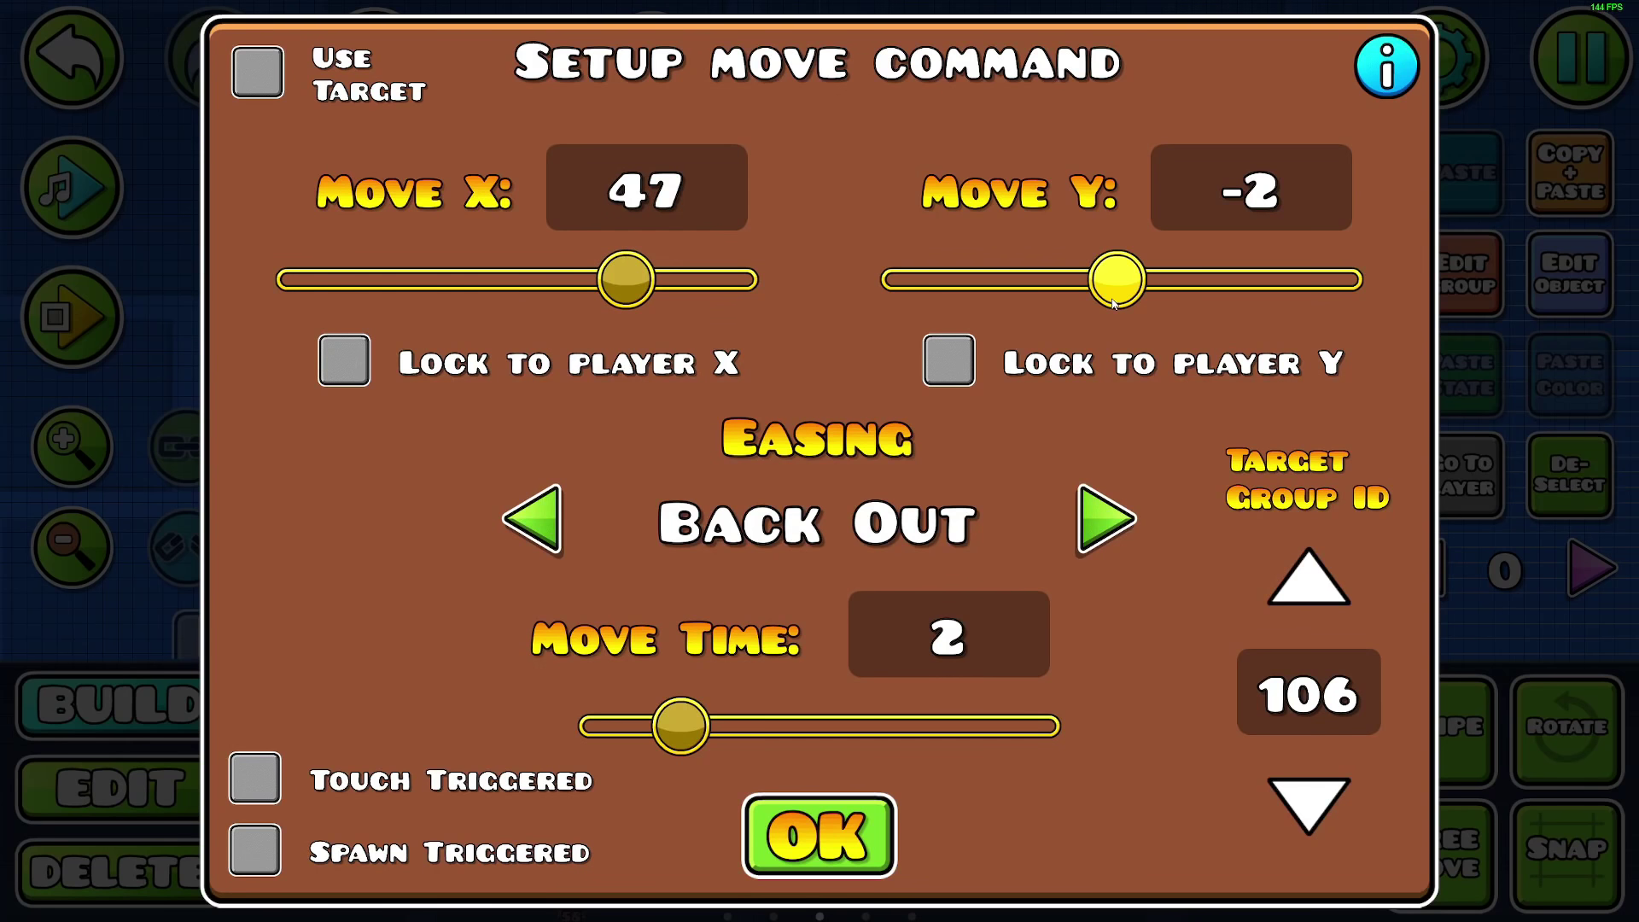
{"action": "left_click", "coordinate": [875, 819]}
- Skew the selection, preview the dot spread, and fine-tune a trigger's Move X to -45
{"action": "left_click", "coordinate": [1569, 273]}
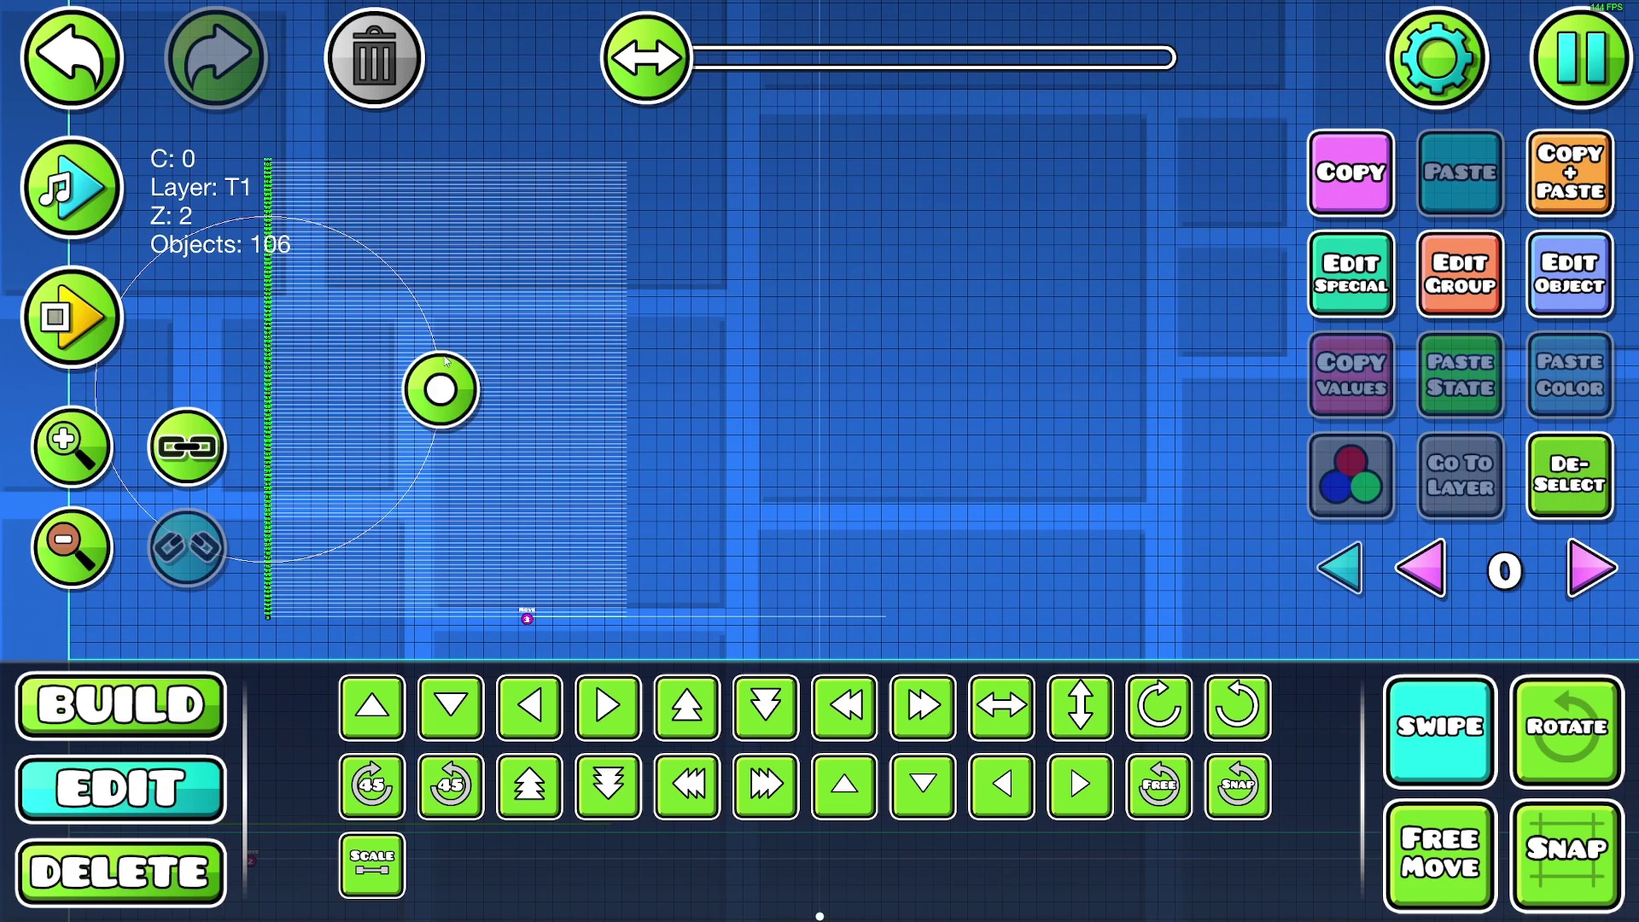
{"action": "left_click_drag", "start_coordinate": [442, 384], "coordinate": [645, 510]}
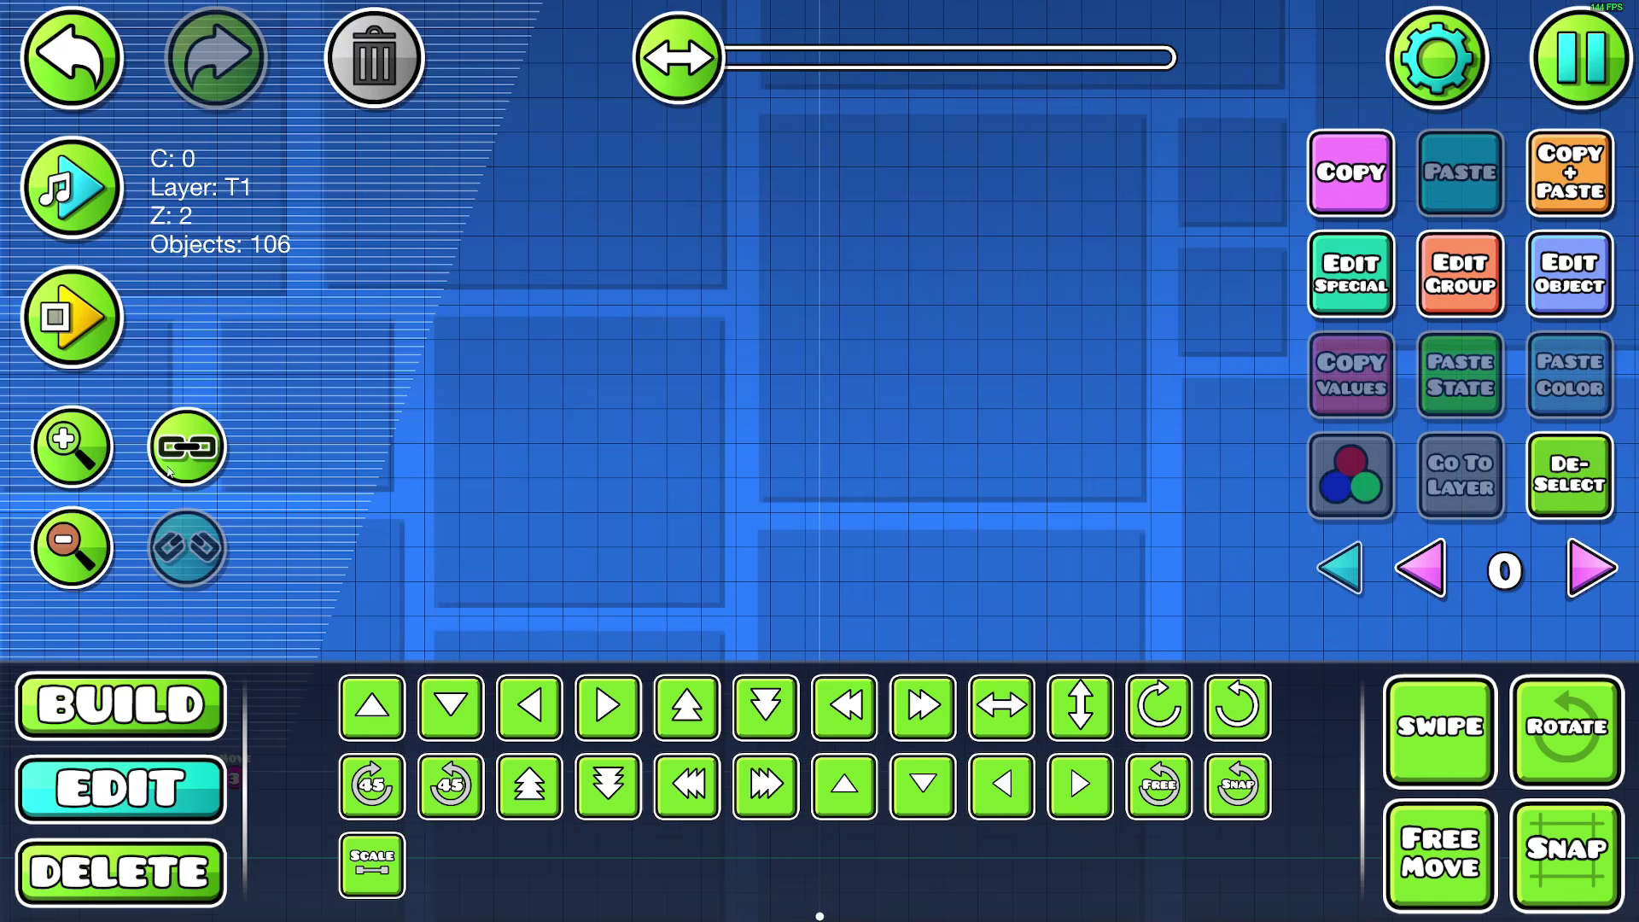
{"action": "key", "text": "Return"}
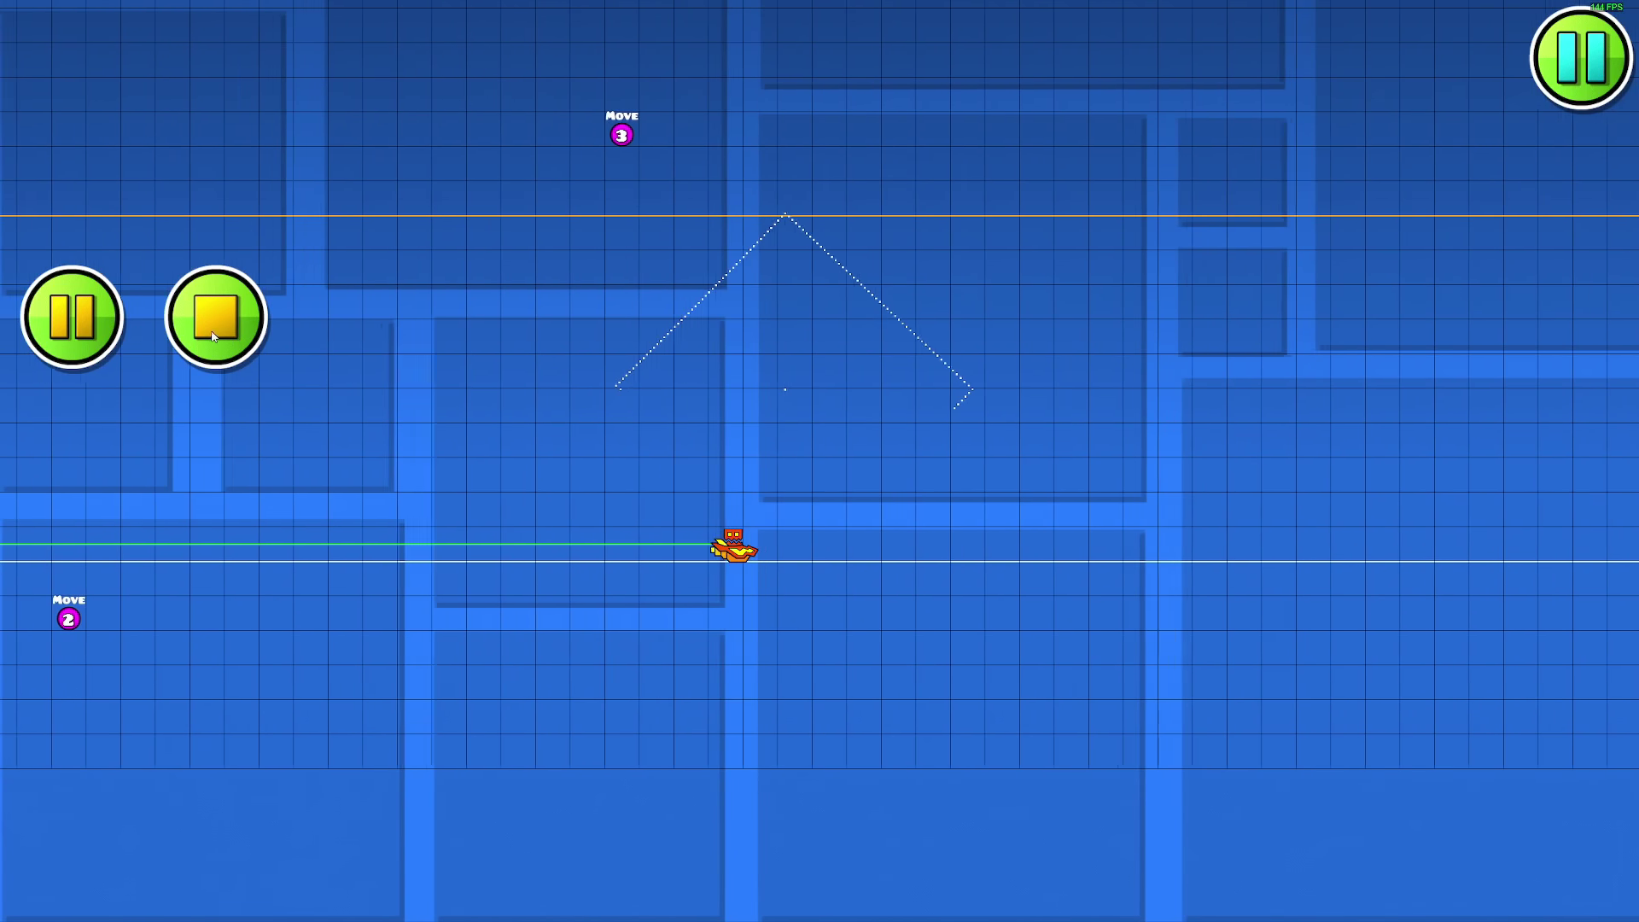
{"action": "left_click", "coordinate": [192, 315]}
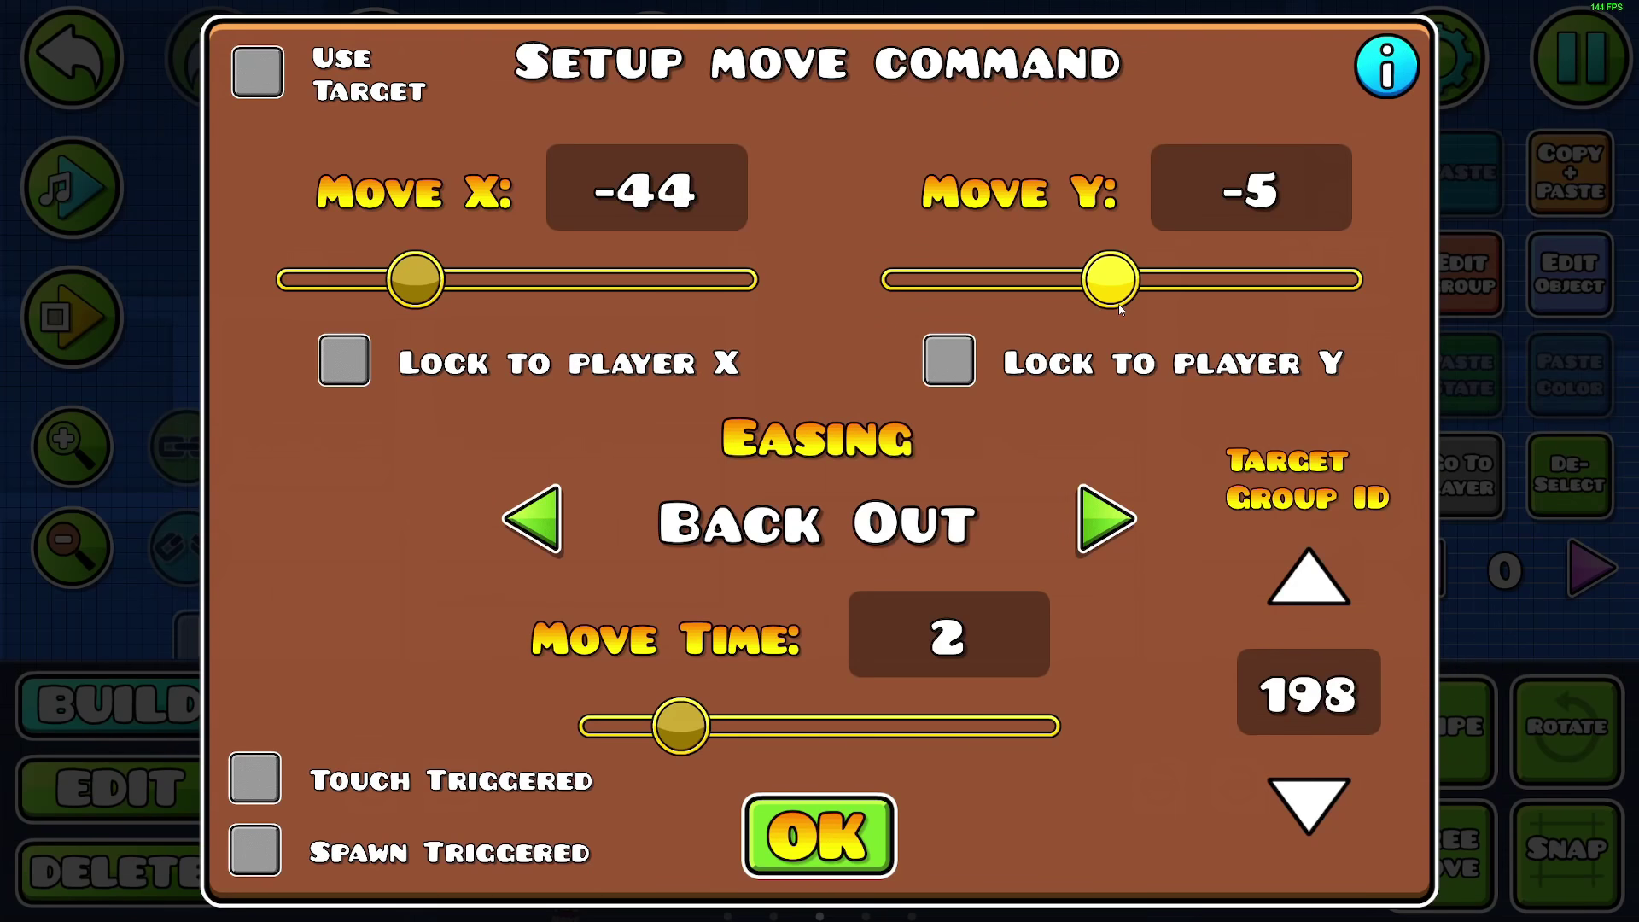
{"action": "left_click_drag", "start_coordinate": [414, 279], "coordinate": [410, 279]}
- Confirm the move settings, test-play the diamond, and show only editor layer 1
{"action": "left_click", "coordinate": [820, 837]}
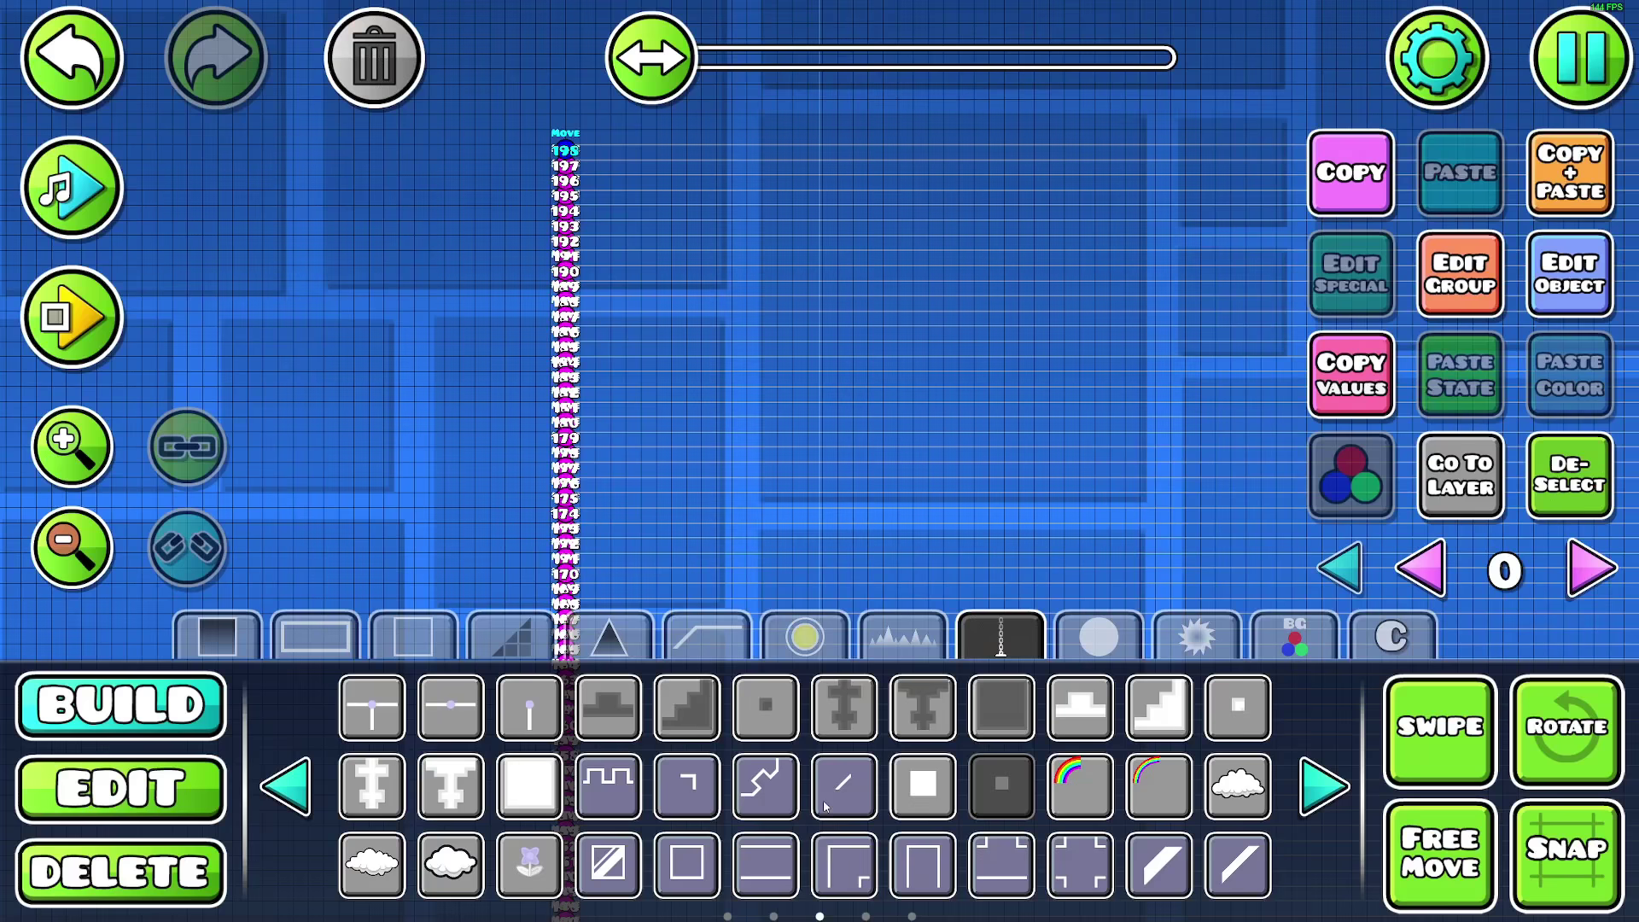
{"action": "left_click", "coordinate": [70, 311]}
{"action": "left_click", "coordinate": [69, 310]}
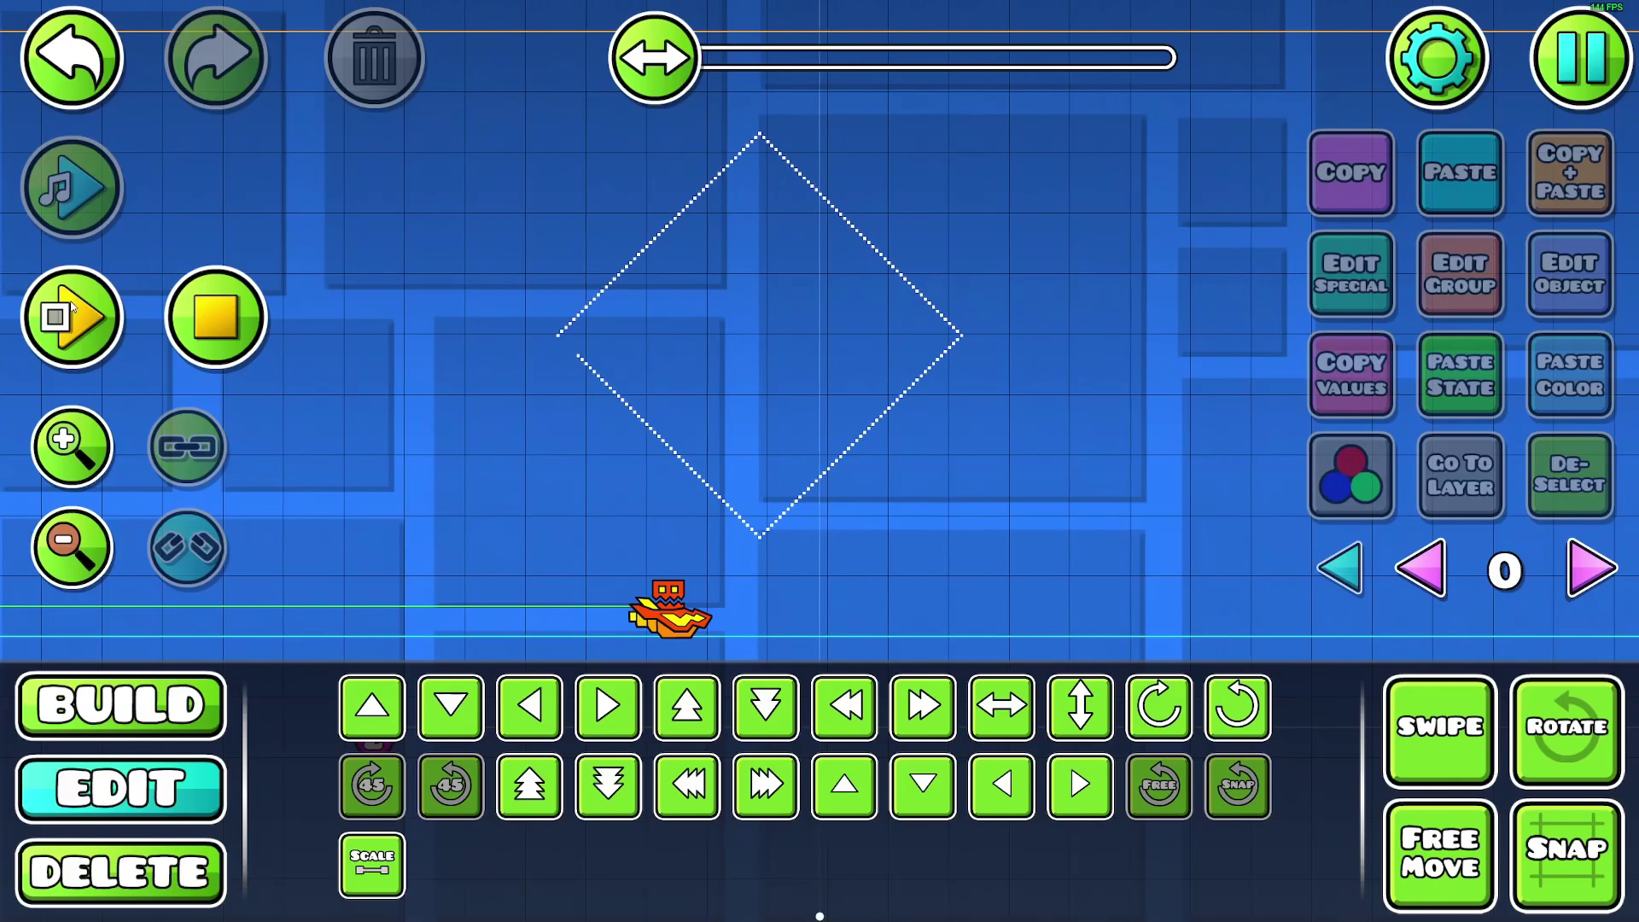
{"action": "left_click", "coordinate": [1593, 569]}
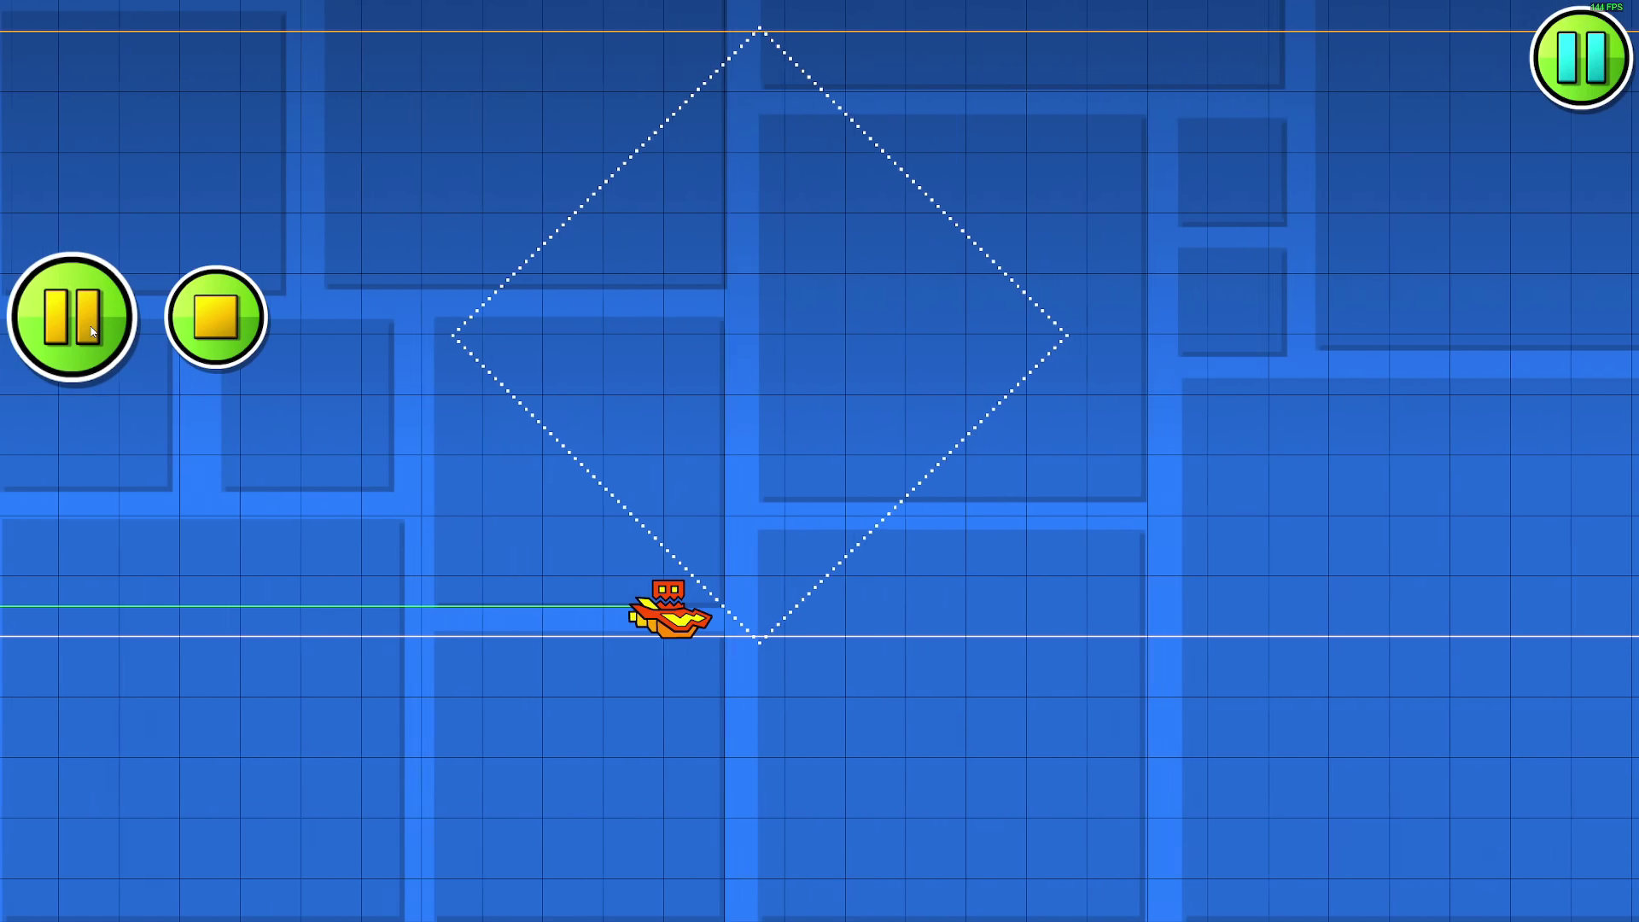
- Zoom out and configure move triggers 201 and 202: 48 X, Ease In Out, 2 seconds
{"action": "left_click", "coordinate": [71, 317]}
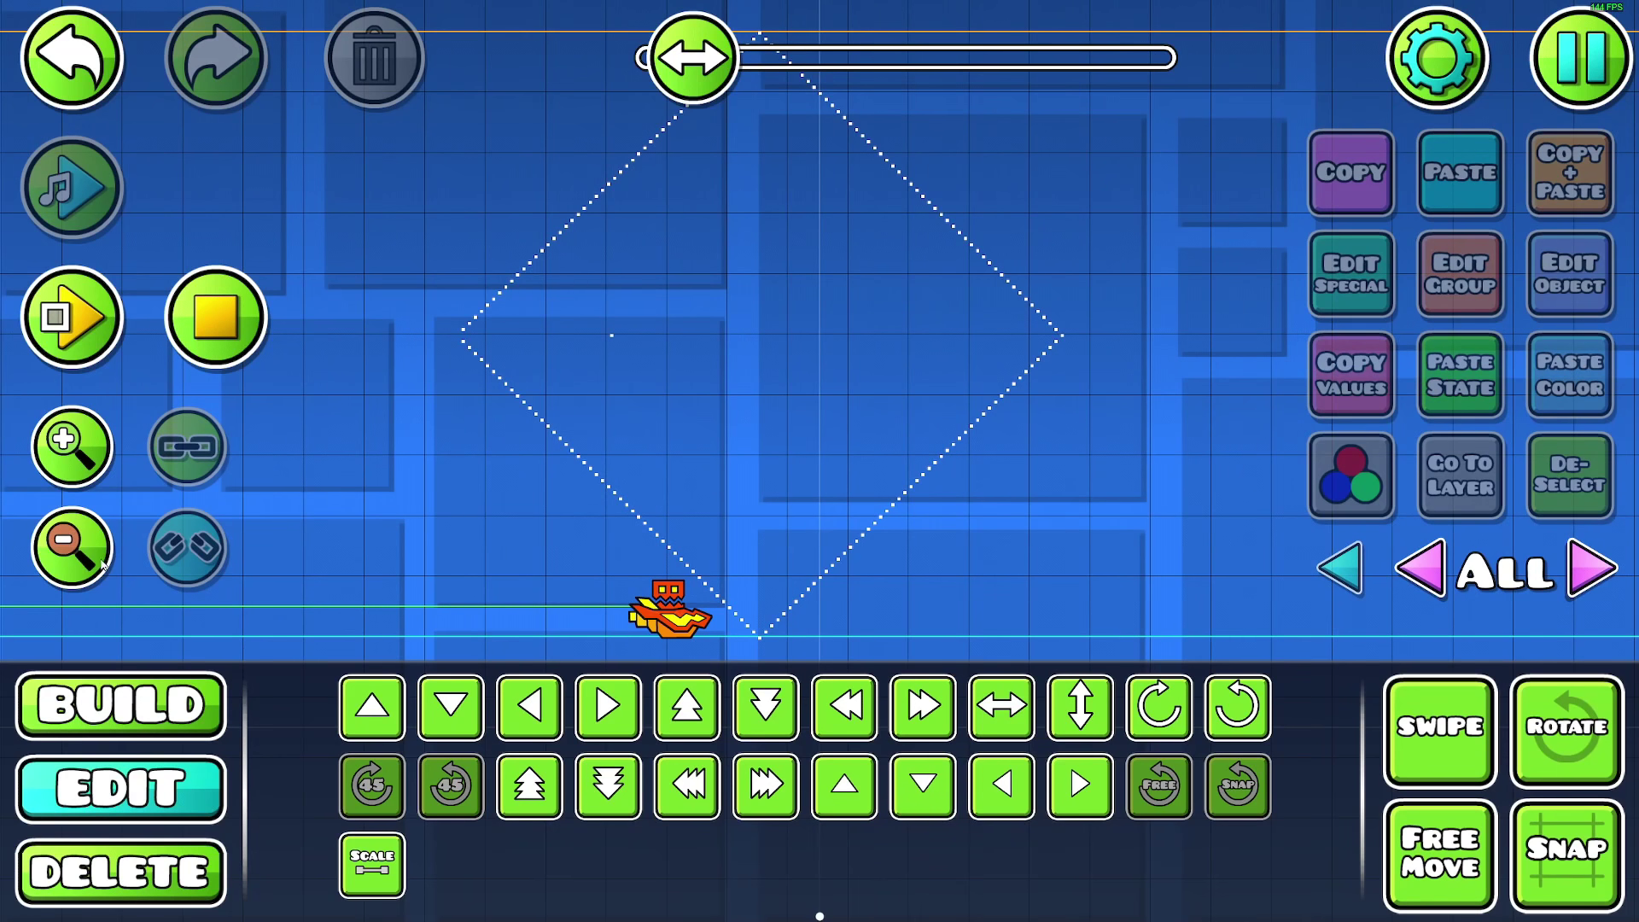
{"action": "left_click", "coordinate": [73, 552]}
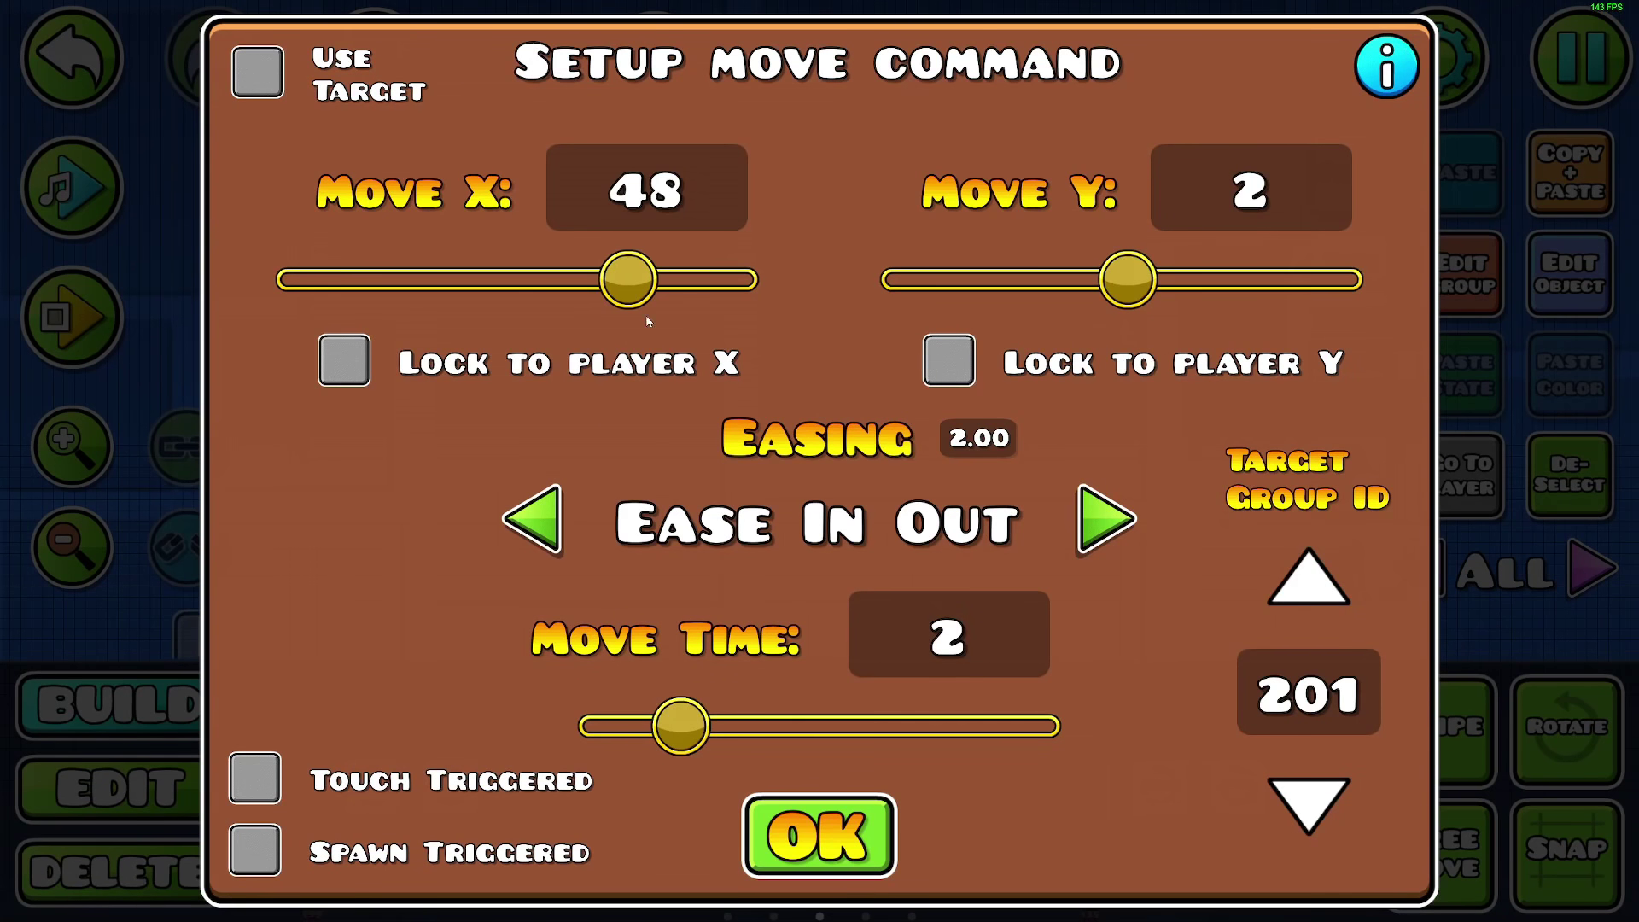
{"action": "key", "text": "Escape"}
{"action": "left_click", "coordinate": [1569, 274]}
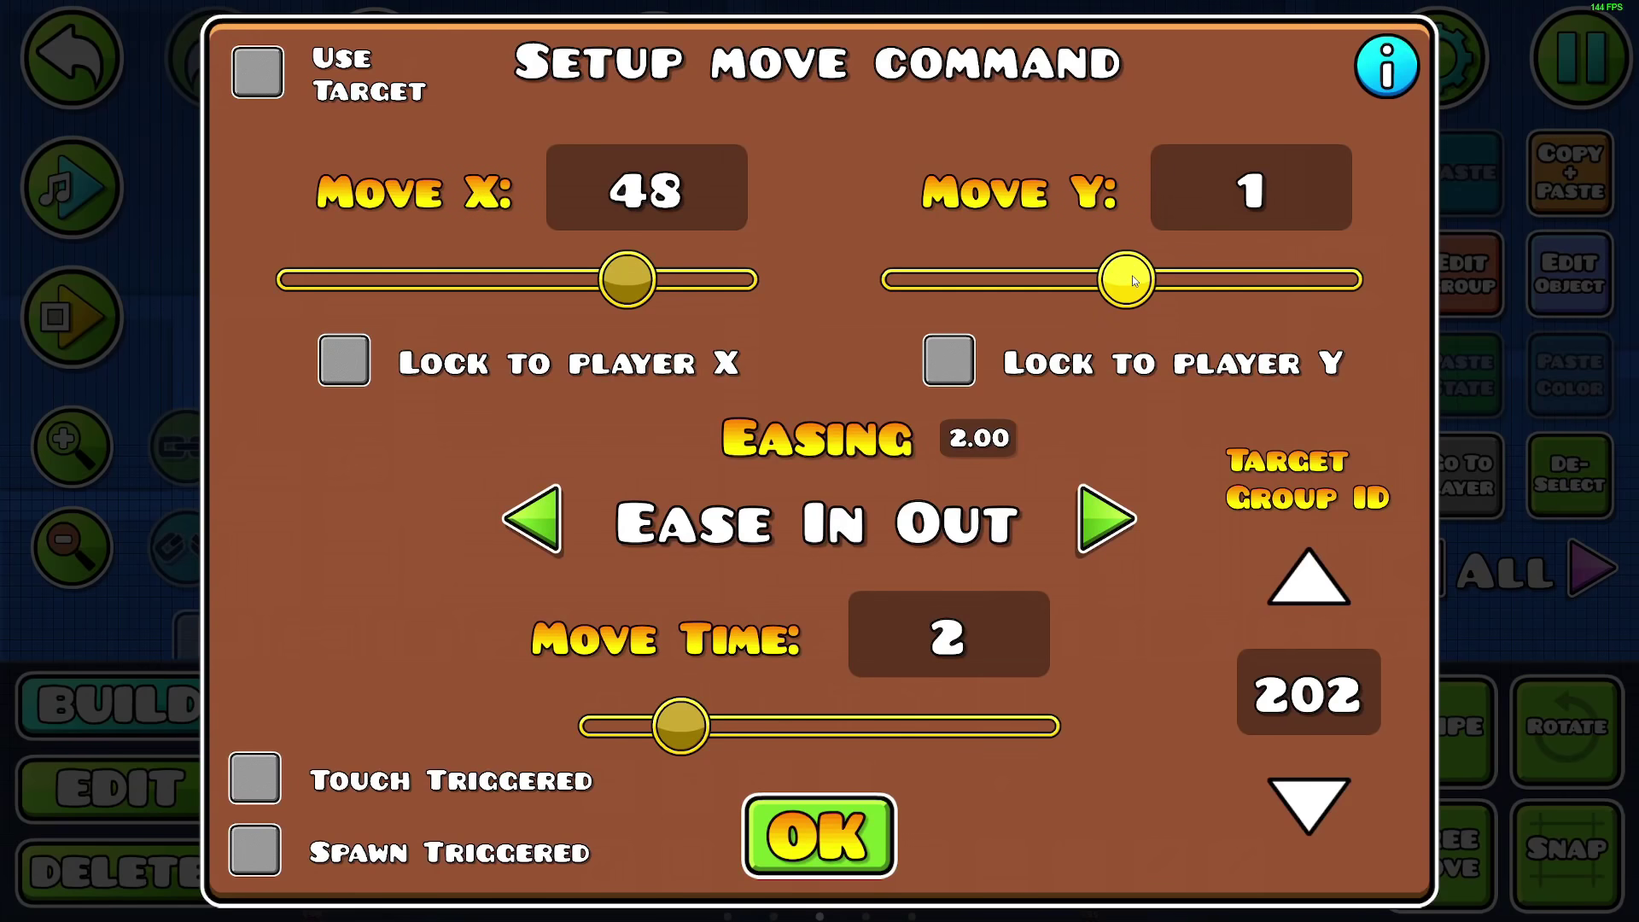
- Confirm the settings, let the playtest reach 100%, then reopen the editor from the level page
{"action": "left_click", "coordinate": [819, 833]}
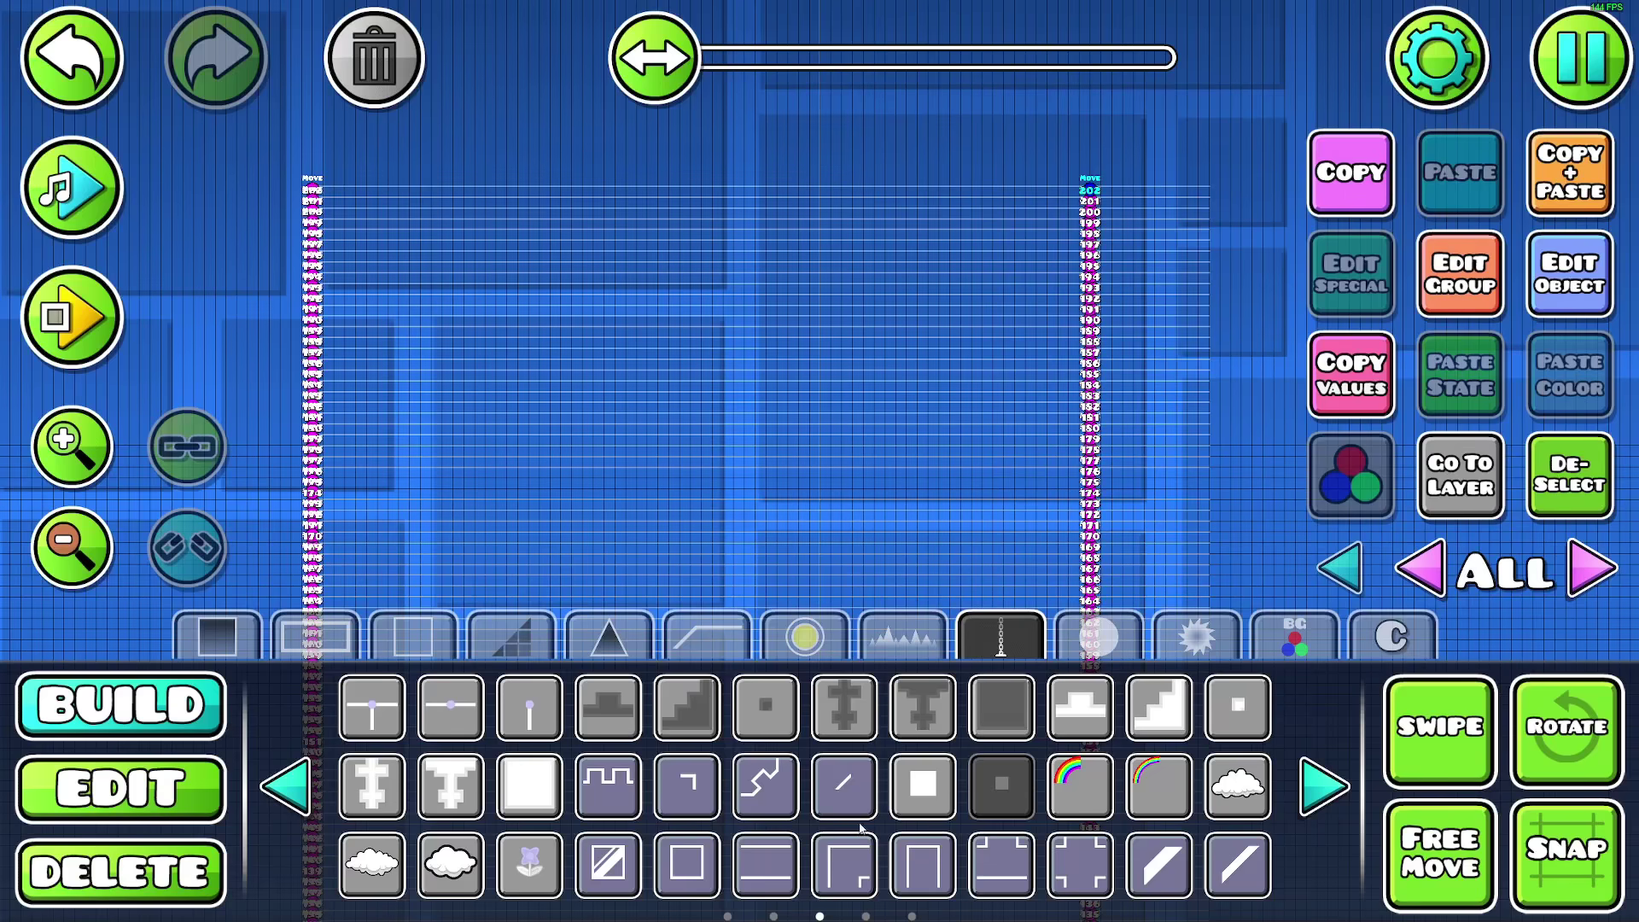
{"action": "key", "text": "Return"}
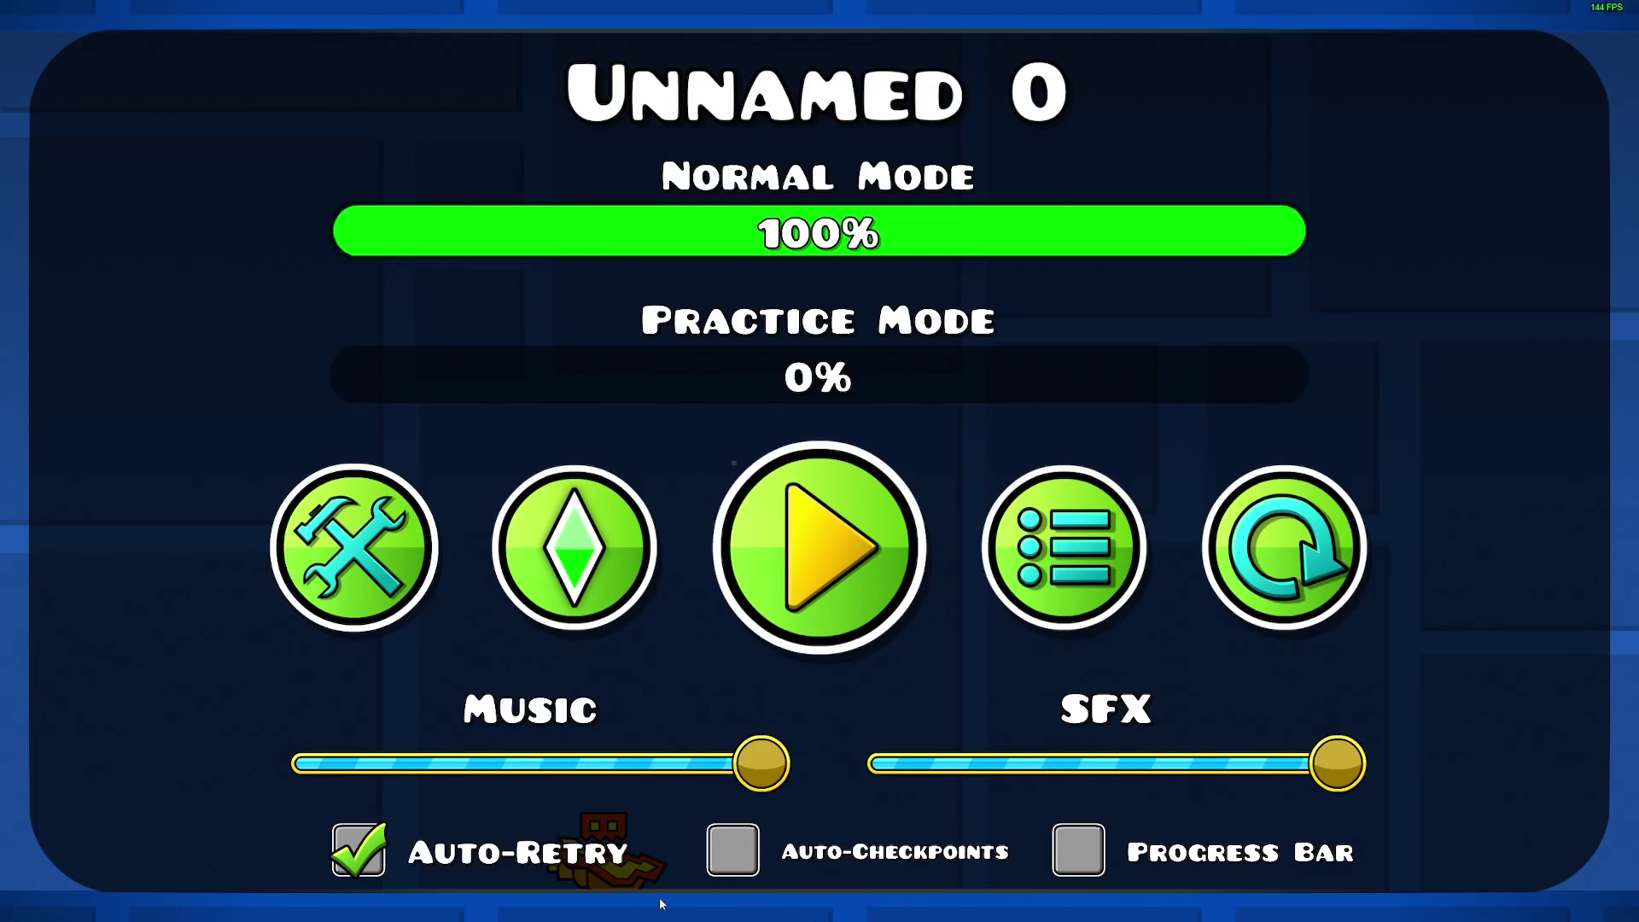
{"action": "left_click", "coordinate": [348, 553]}
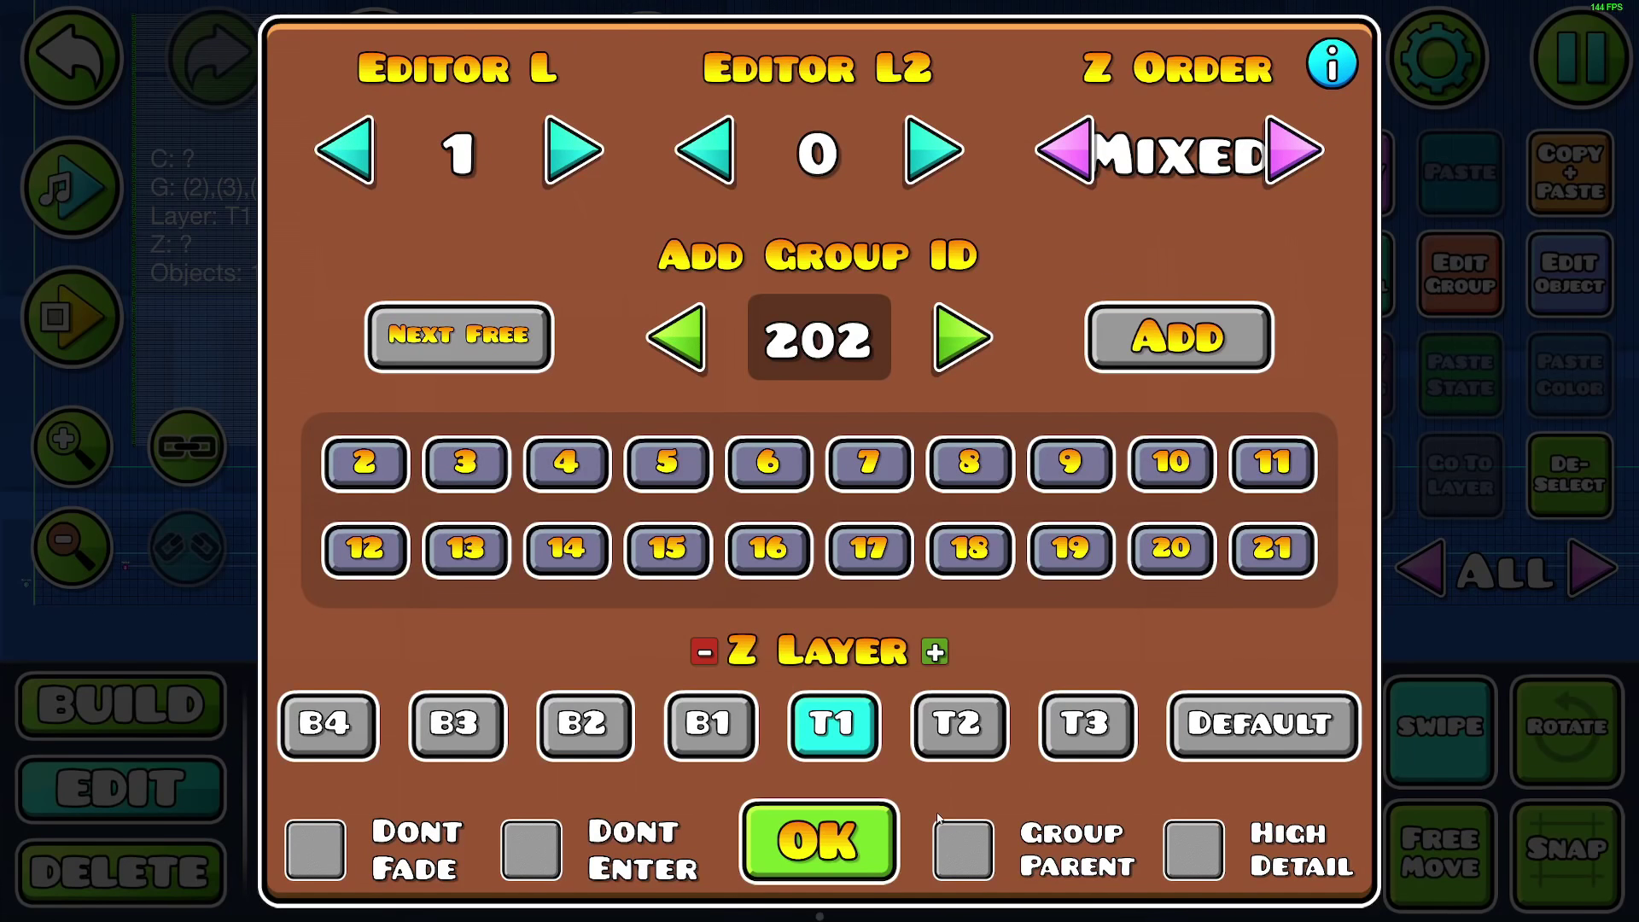
- Raise the 1000 selected dots to Editor L 2, then Save and Play to test the diamond
{"action": "left_click", "coordinate": [850, 843]}
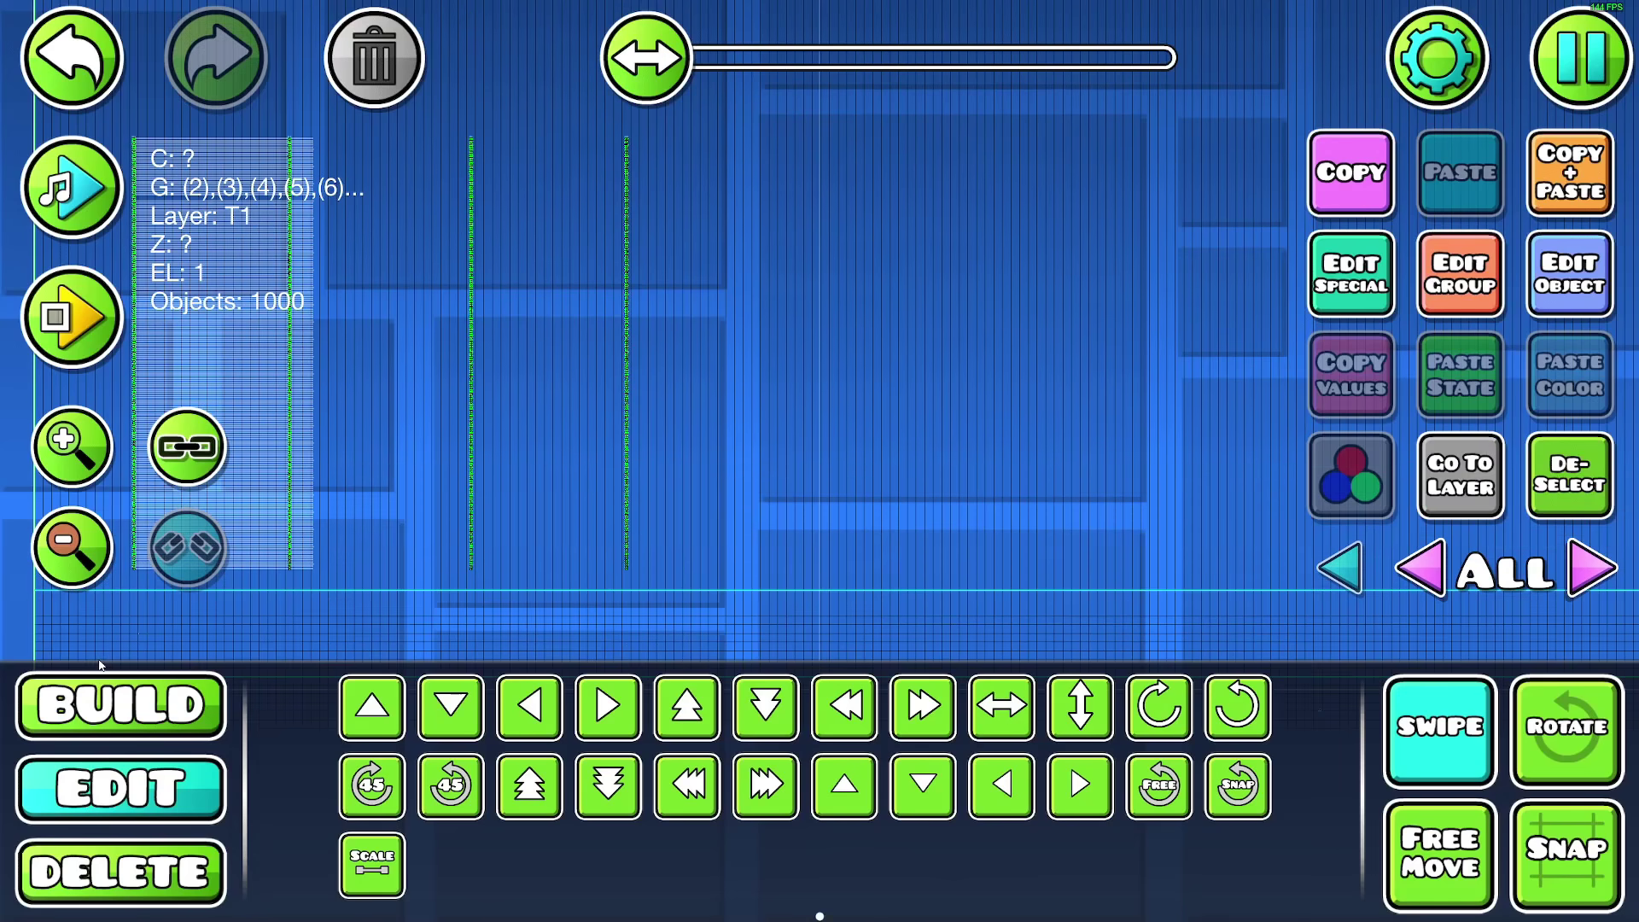
{"action": "left_click", "coordinate": [1570, 172]}
{"action": "left_click", "coordinate": [1460, 273]}
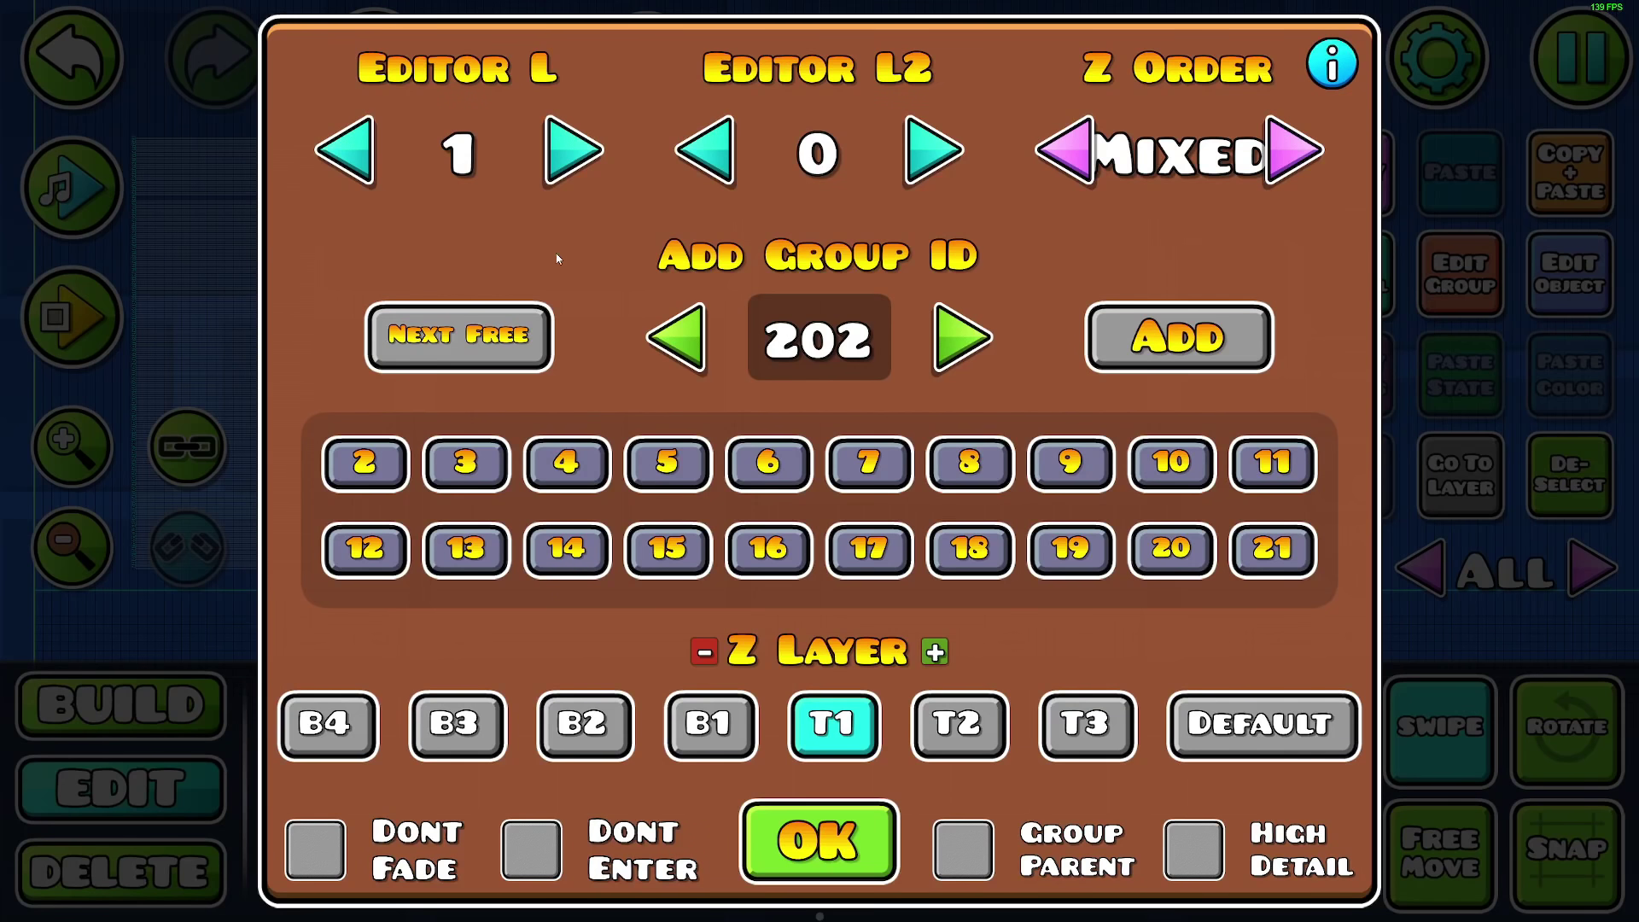
{"action": "left_click", "coordinate": [820, 842]}
{"action": "left_click", "coordinate": [1581, 57]}
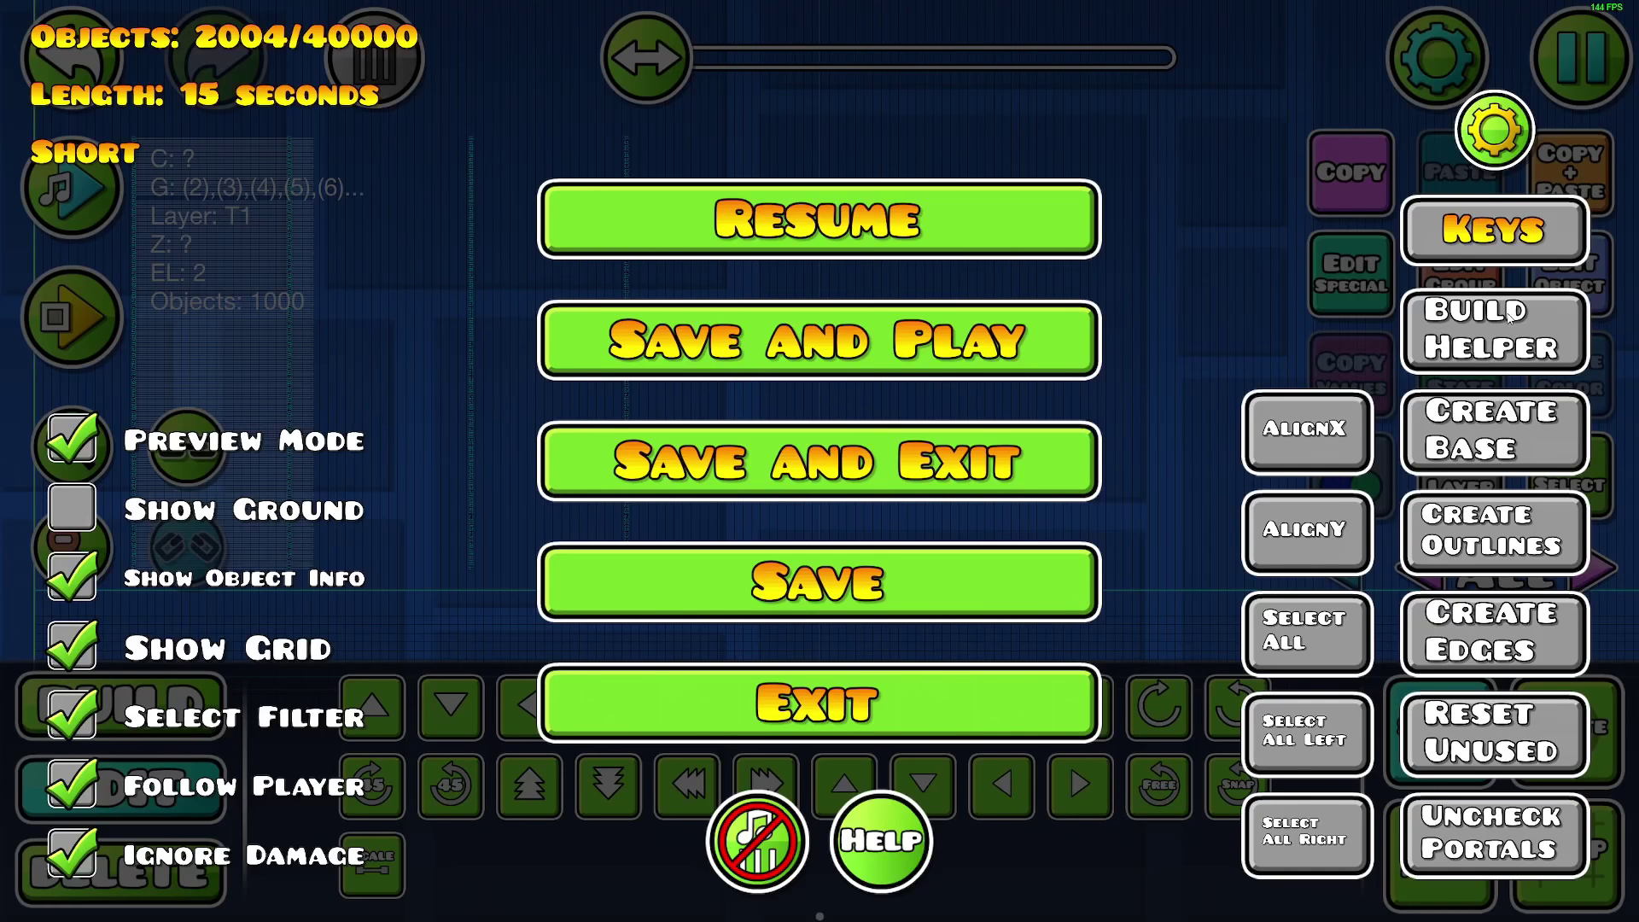
{"action": "left_click", "coordinate": [819, 341]}
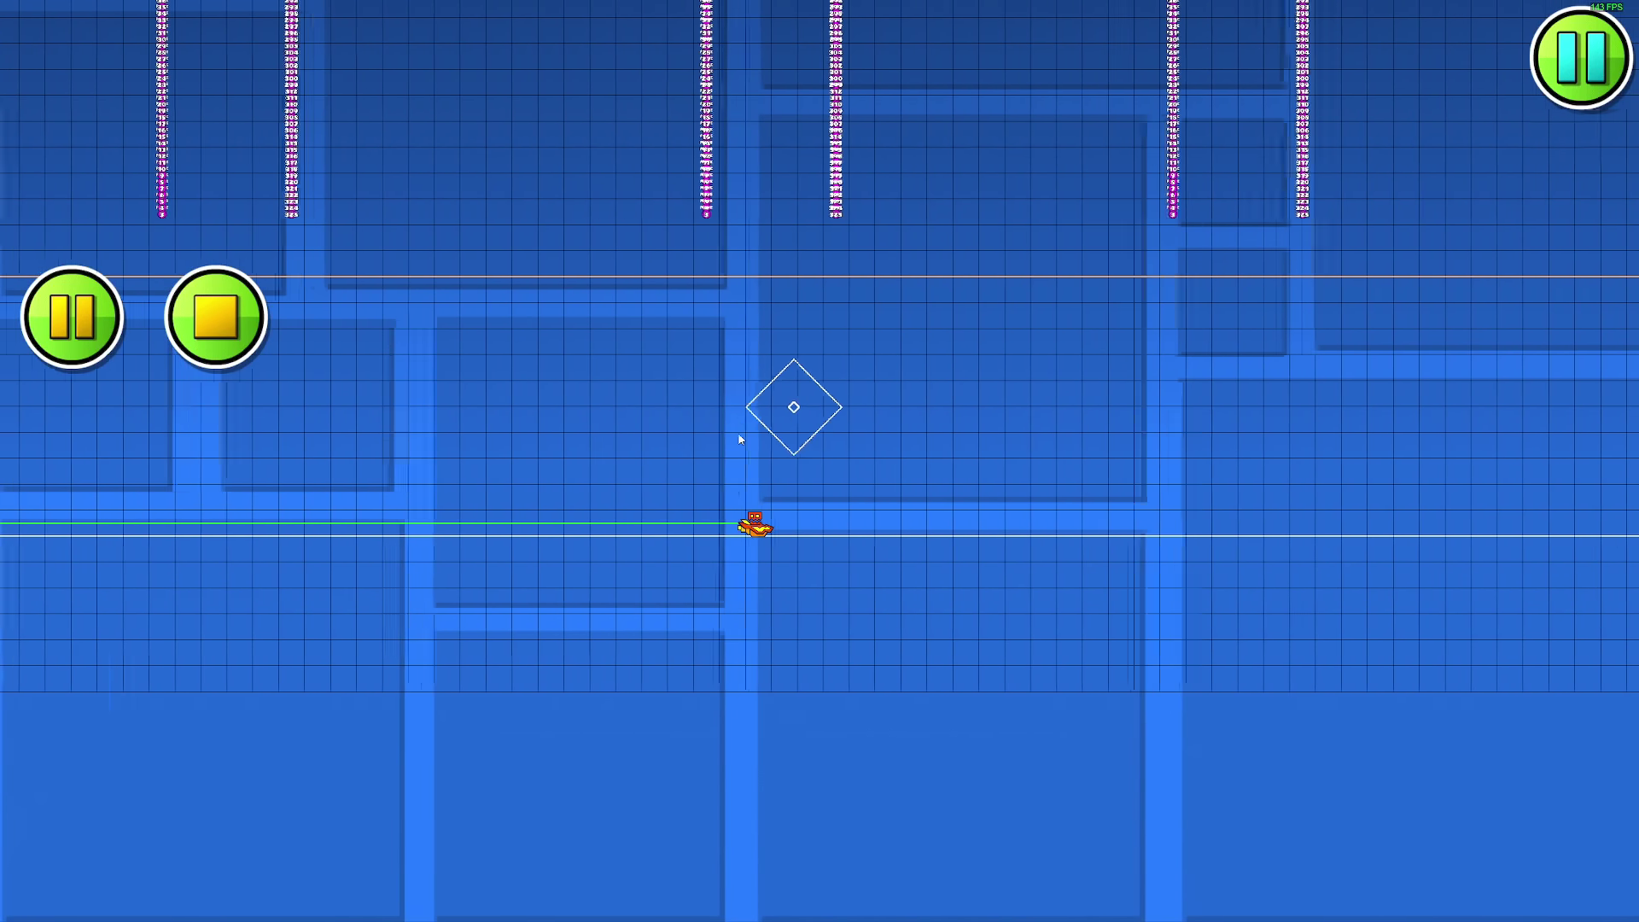
- Stop the test, view editor layer 3, the next layer, then ALL, zooming out over the swirl
{"action": "left_click", "coordinate": [215, 318]}
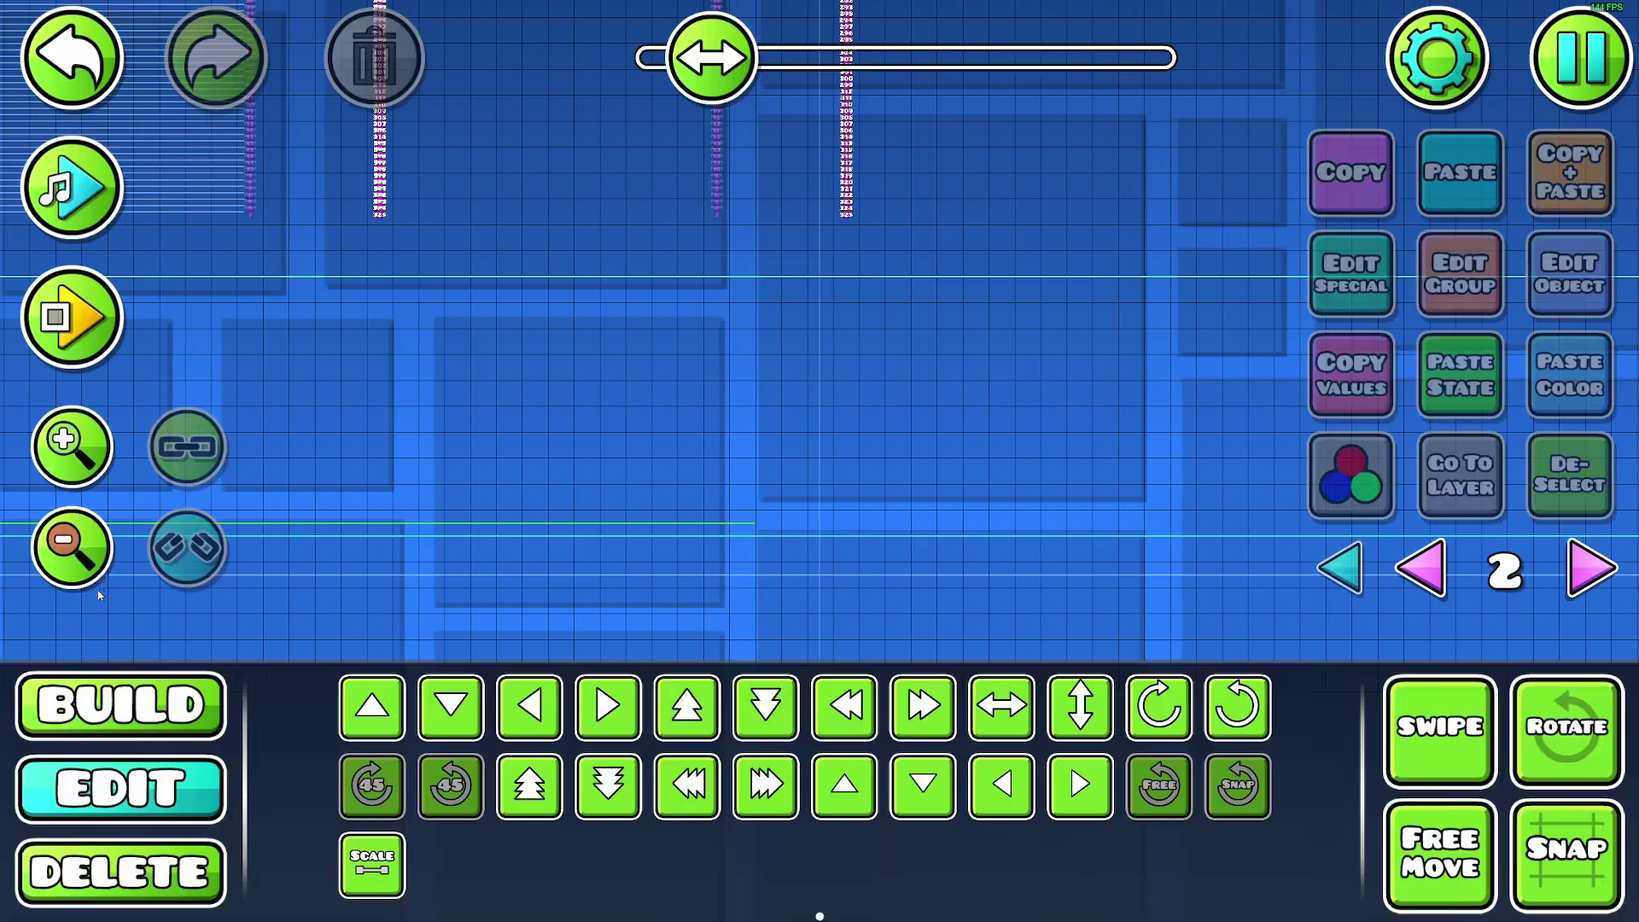
{"action": "left_click", "coordinate": [72, 549]}
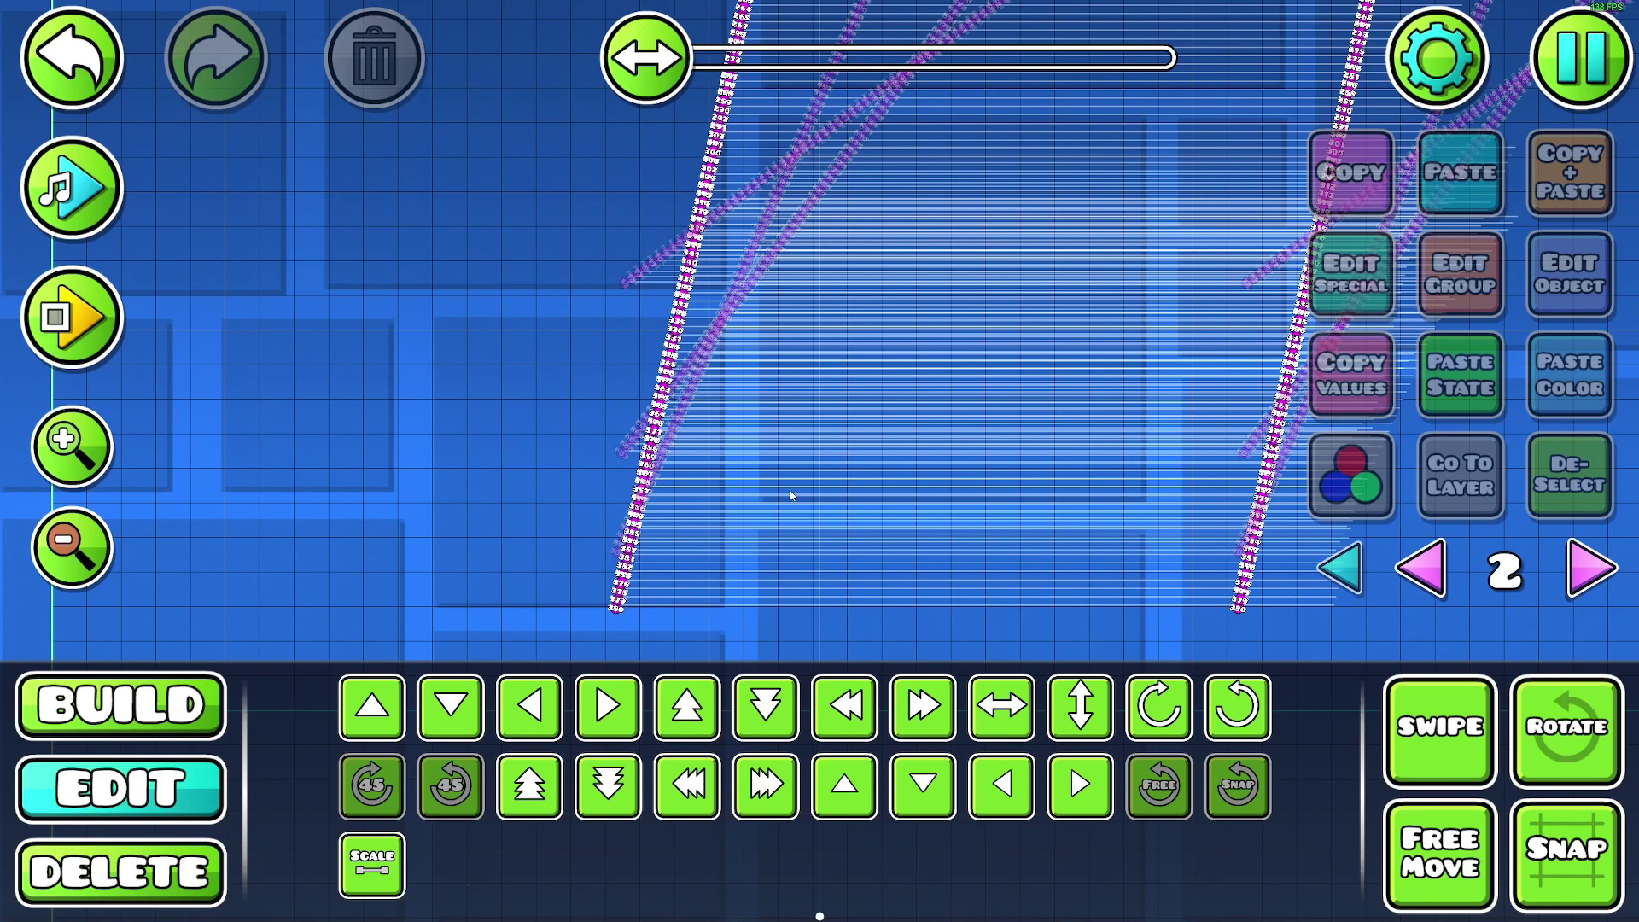
{"action": "left_click", "coordinate": [1591, 569]}
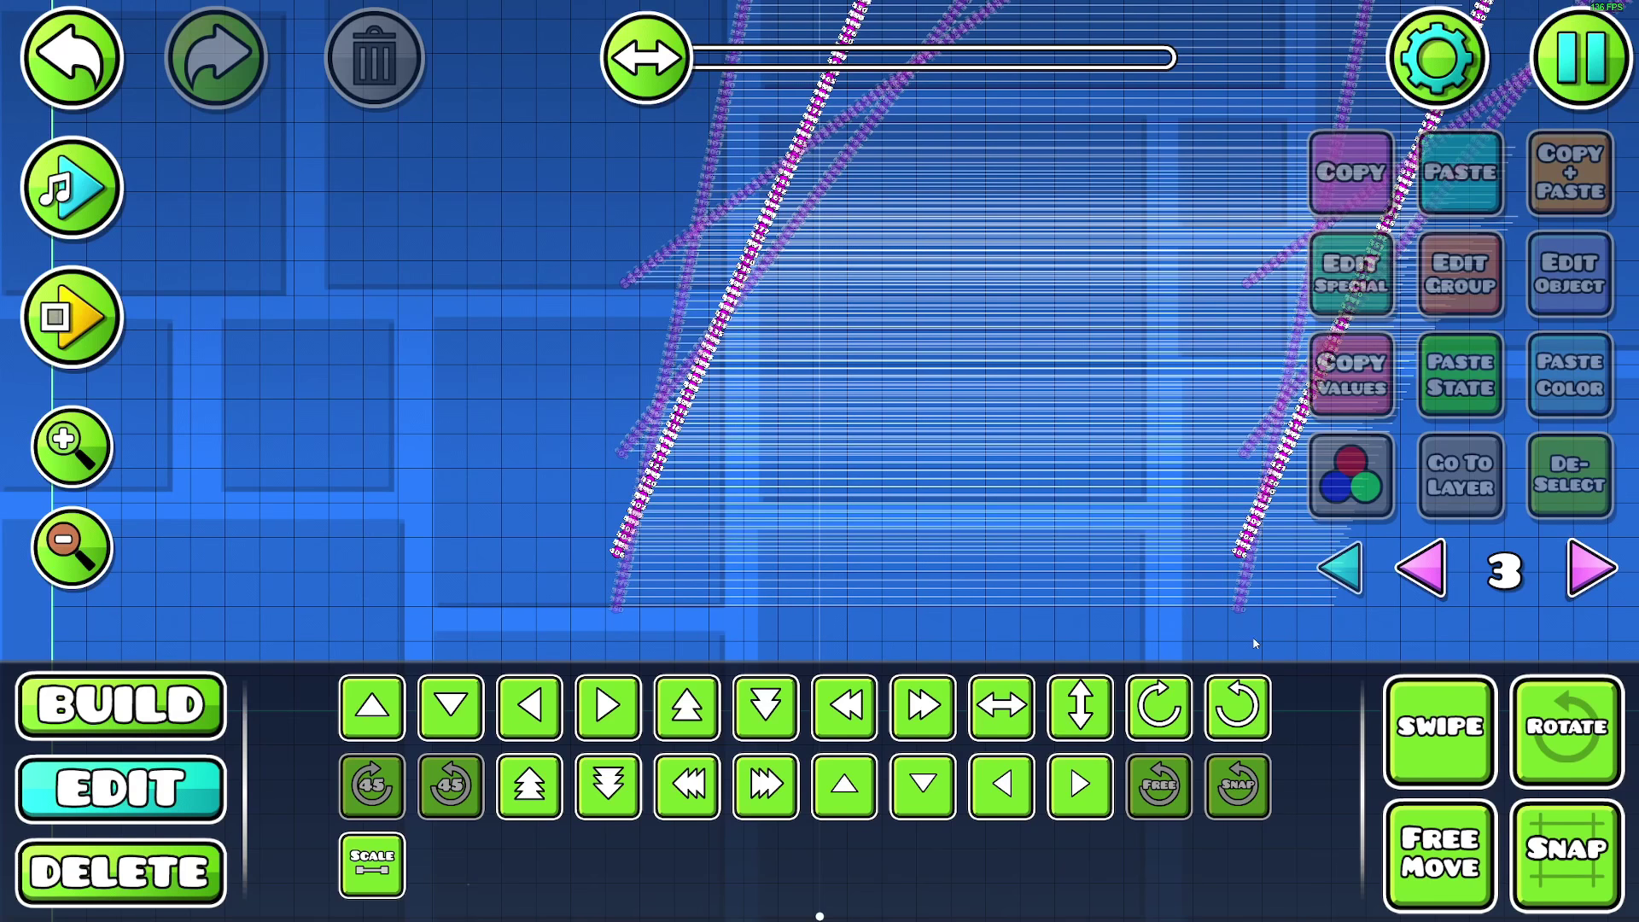
{"action": "left_click", "coordinate": [1592, 570]}
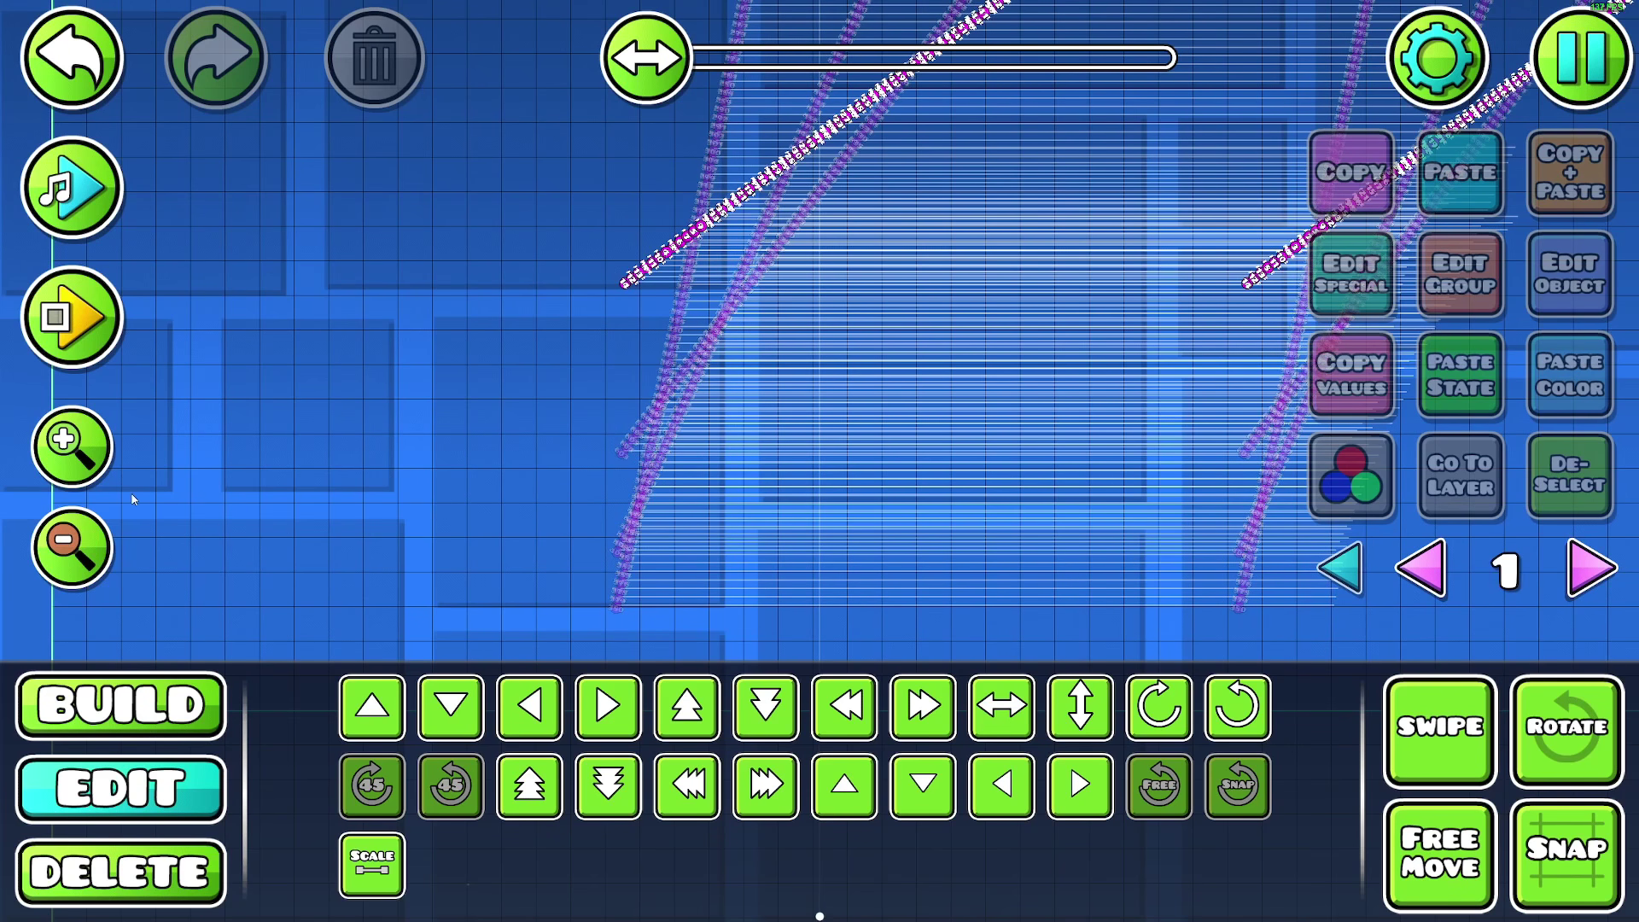
{"action": "left_click", "coordinate": [74, 548]}
{"action": "left_click", "coordinate": [1424, 570]}
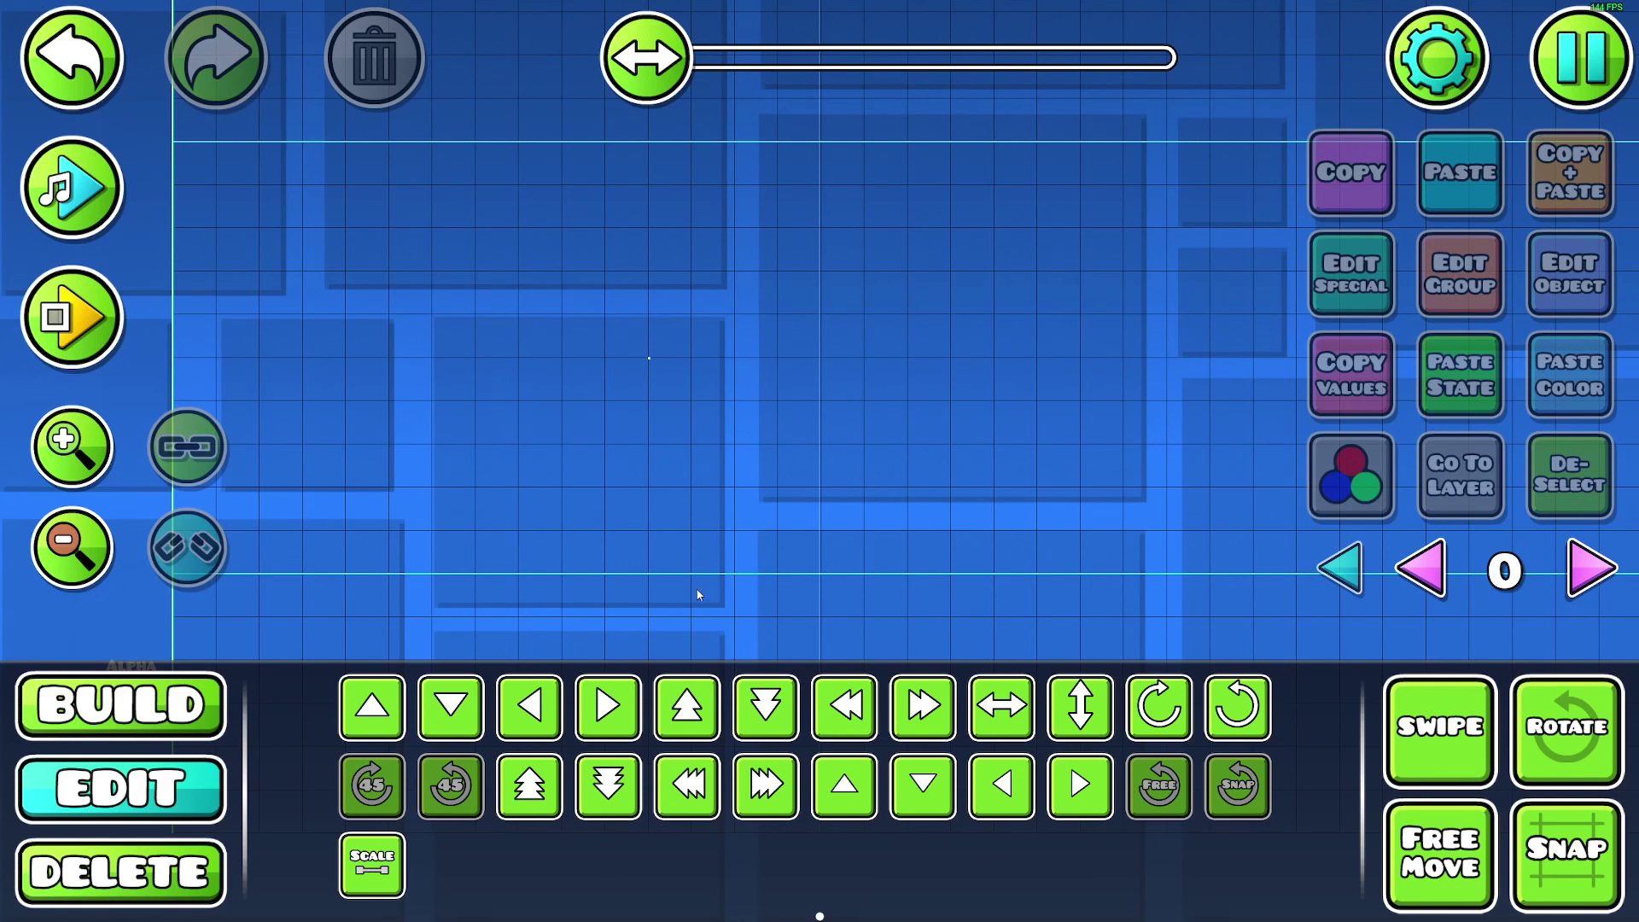
- Check the group IDs of the tiny centre object and the other object before editing the rotate trigger
{"action": "left_click", "coordinate": [650, 361]}
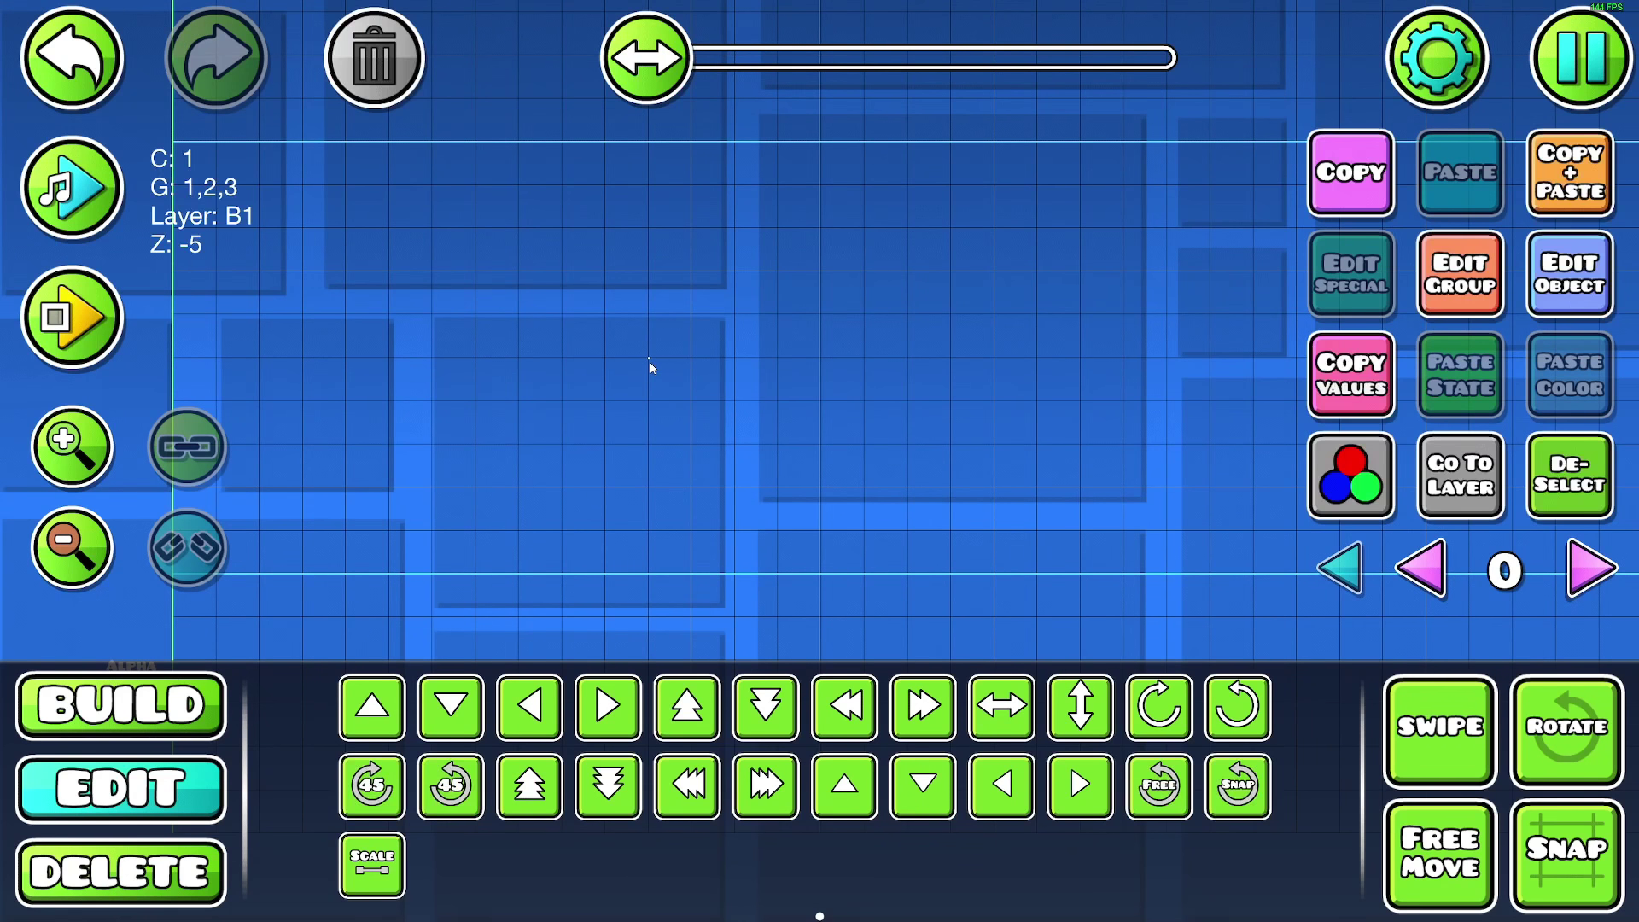
{"action": "left_click", "coordinate": [1460, 282]}
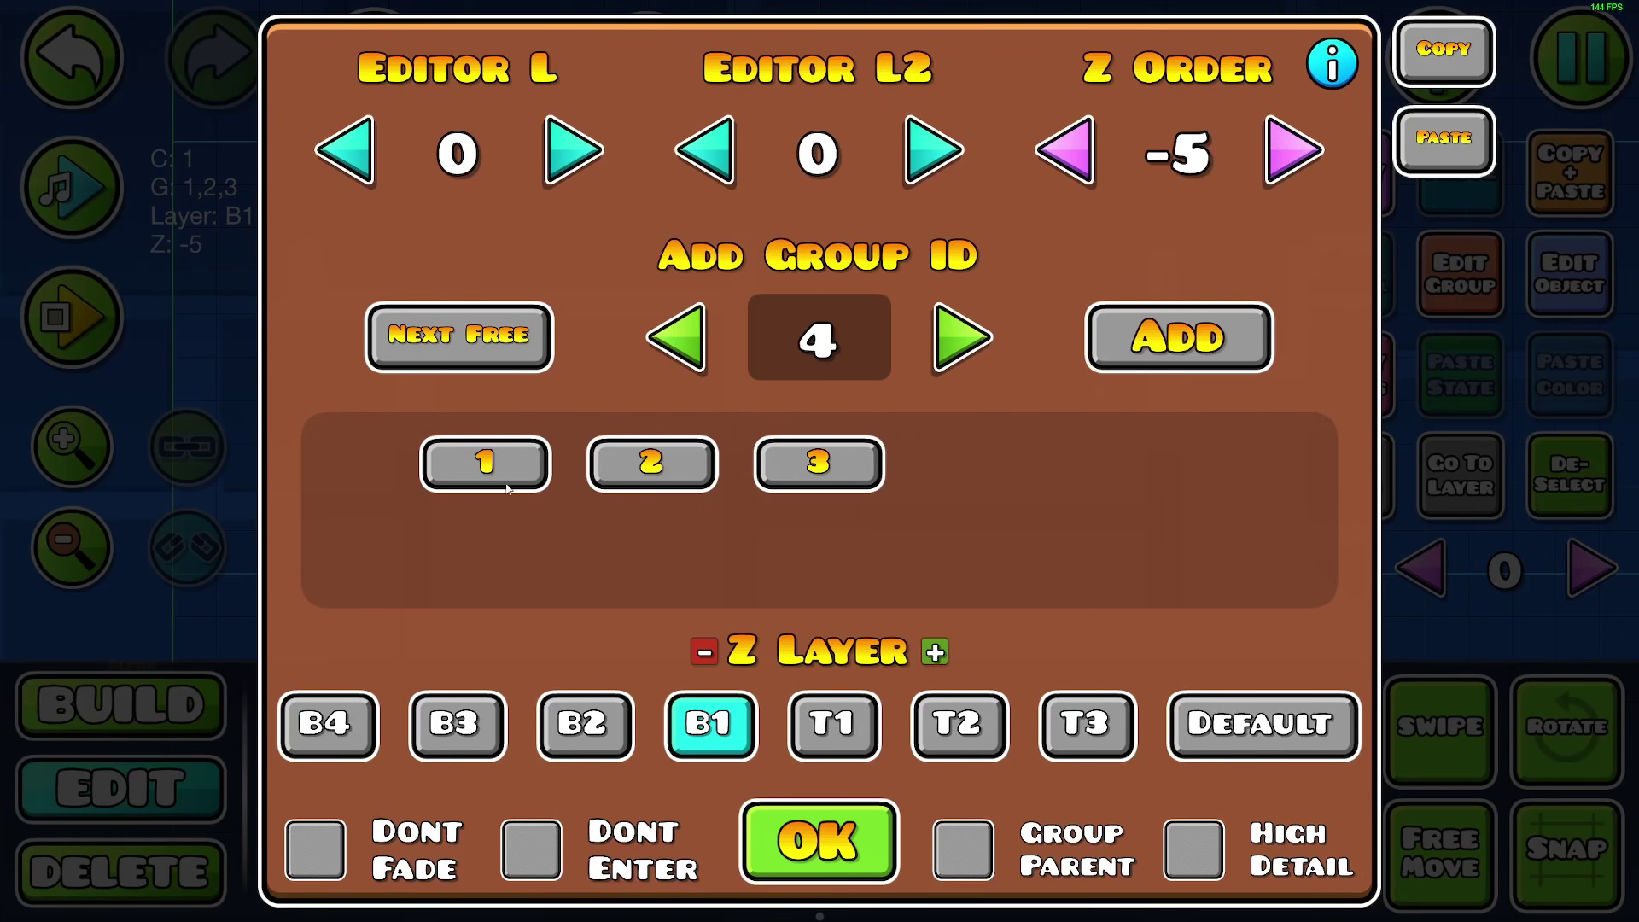
{"action": "left_click", "coordinate": [820, 841]}
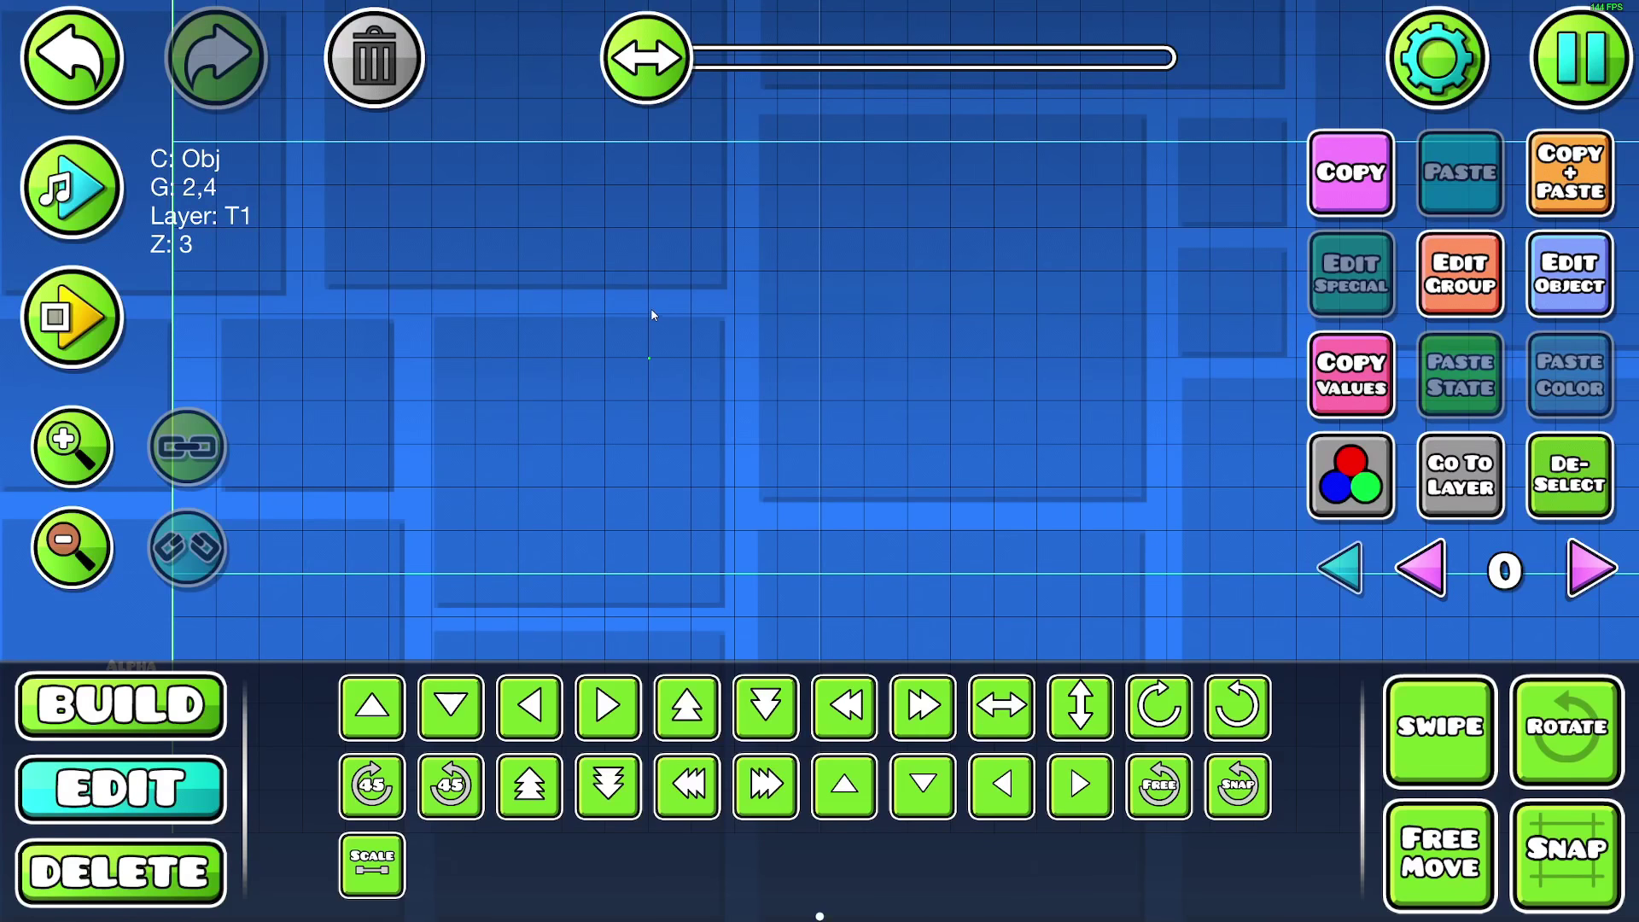
{"action": "left_click", "coordinate": [1461, 274]}
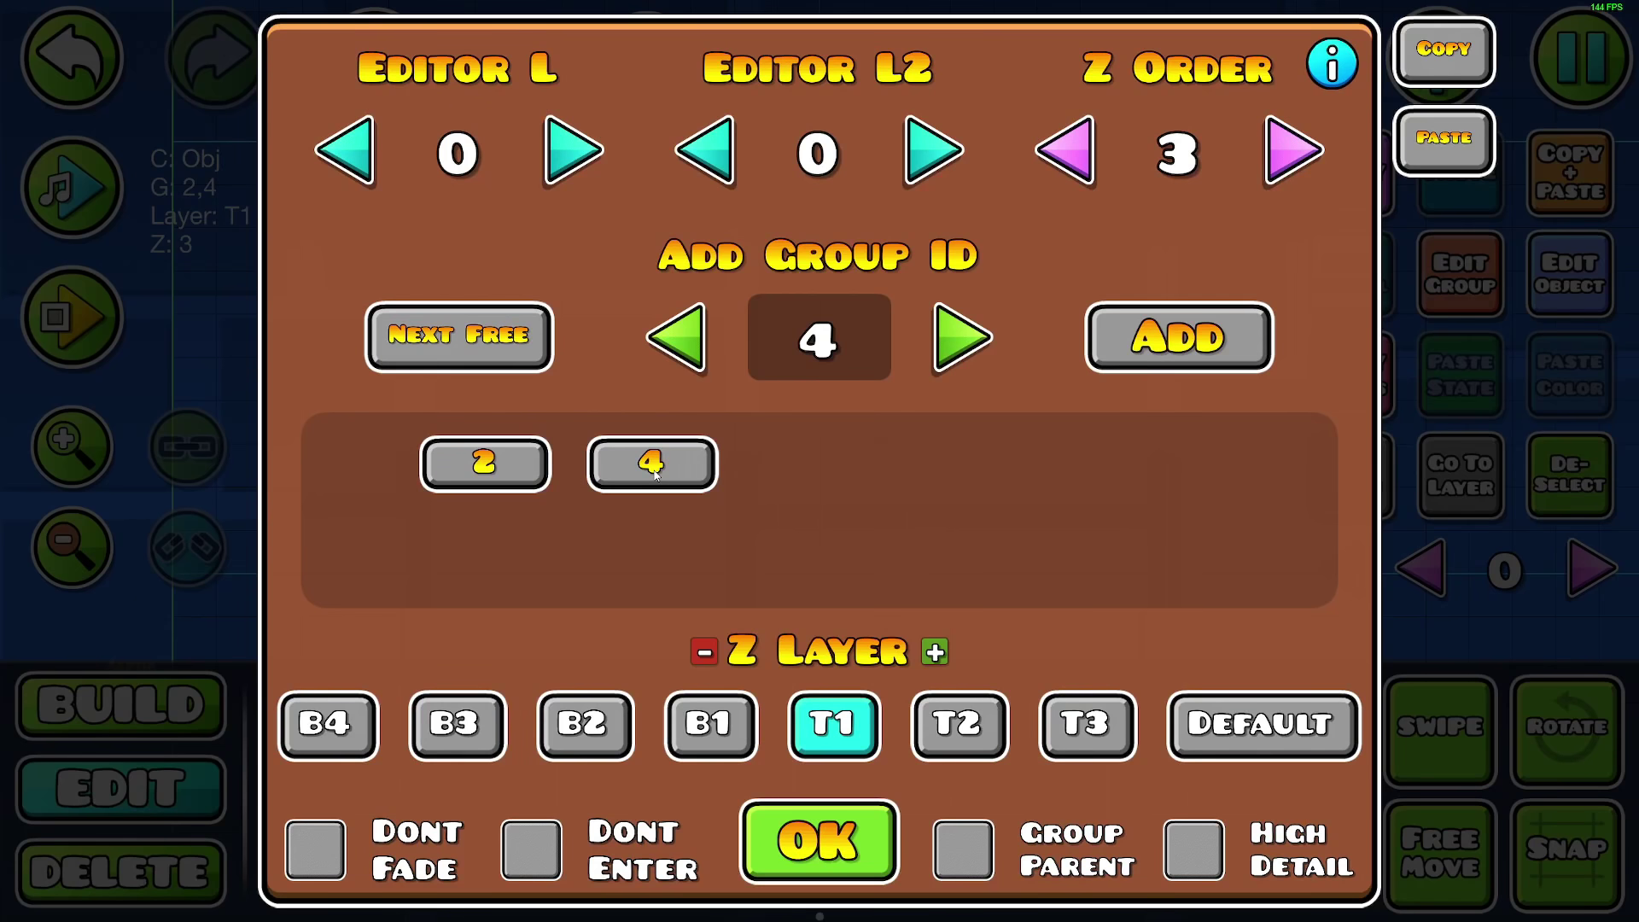
{"action": "key", "text": "Escape"}
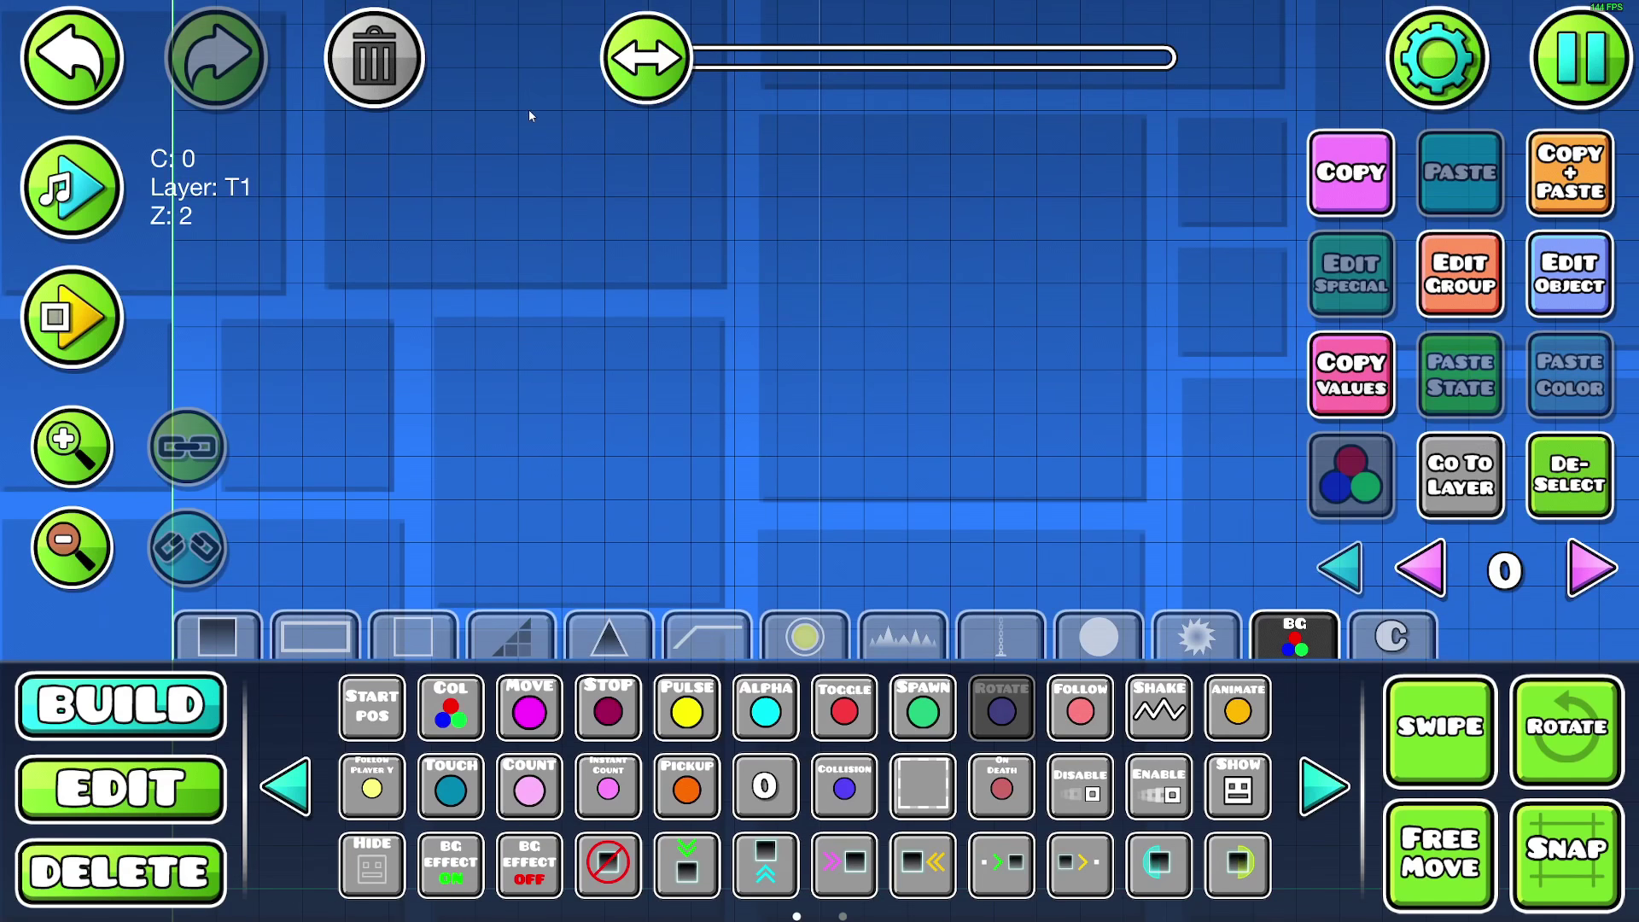
{"action": "left_click", "coordinate": [1549, 279]}
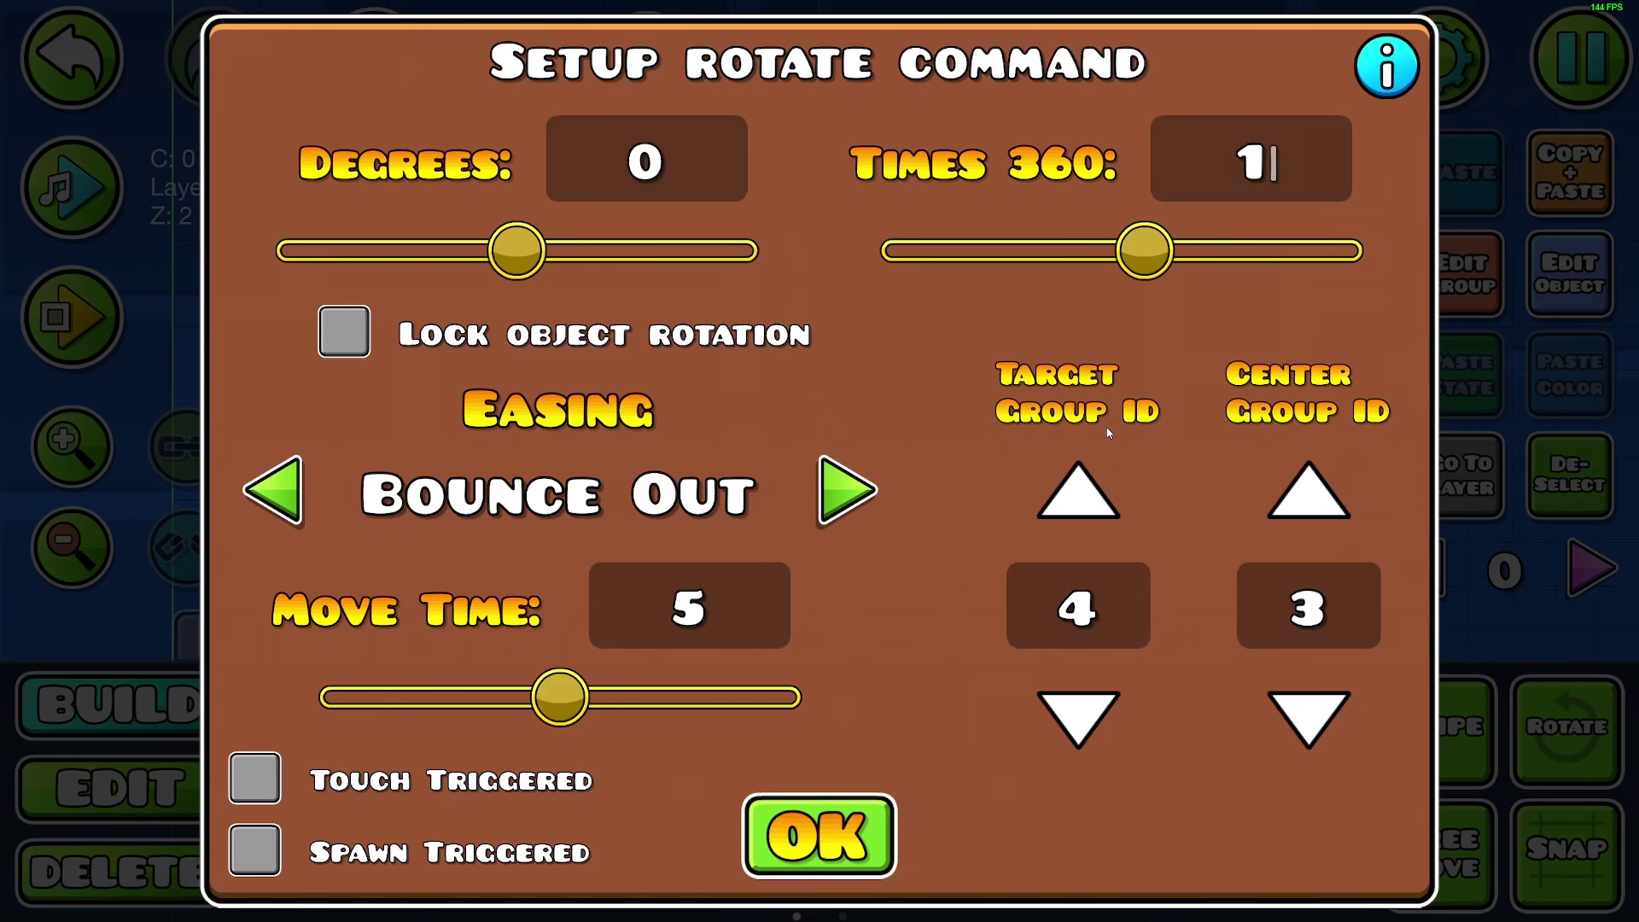
- Give the rotate trigger one full turn (Times 360 = 1) with Bounce Out easing
{"action": "key", "text": "Escape"}
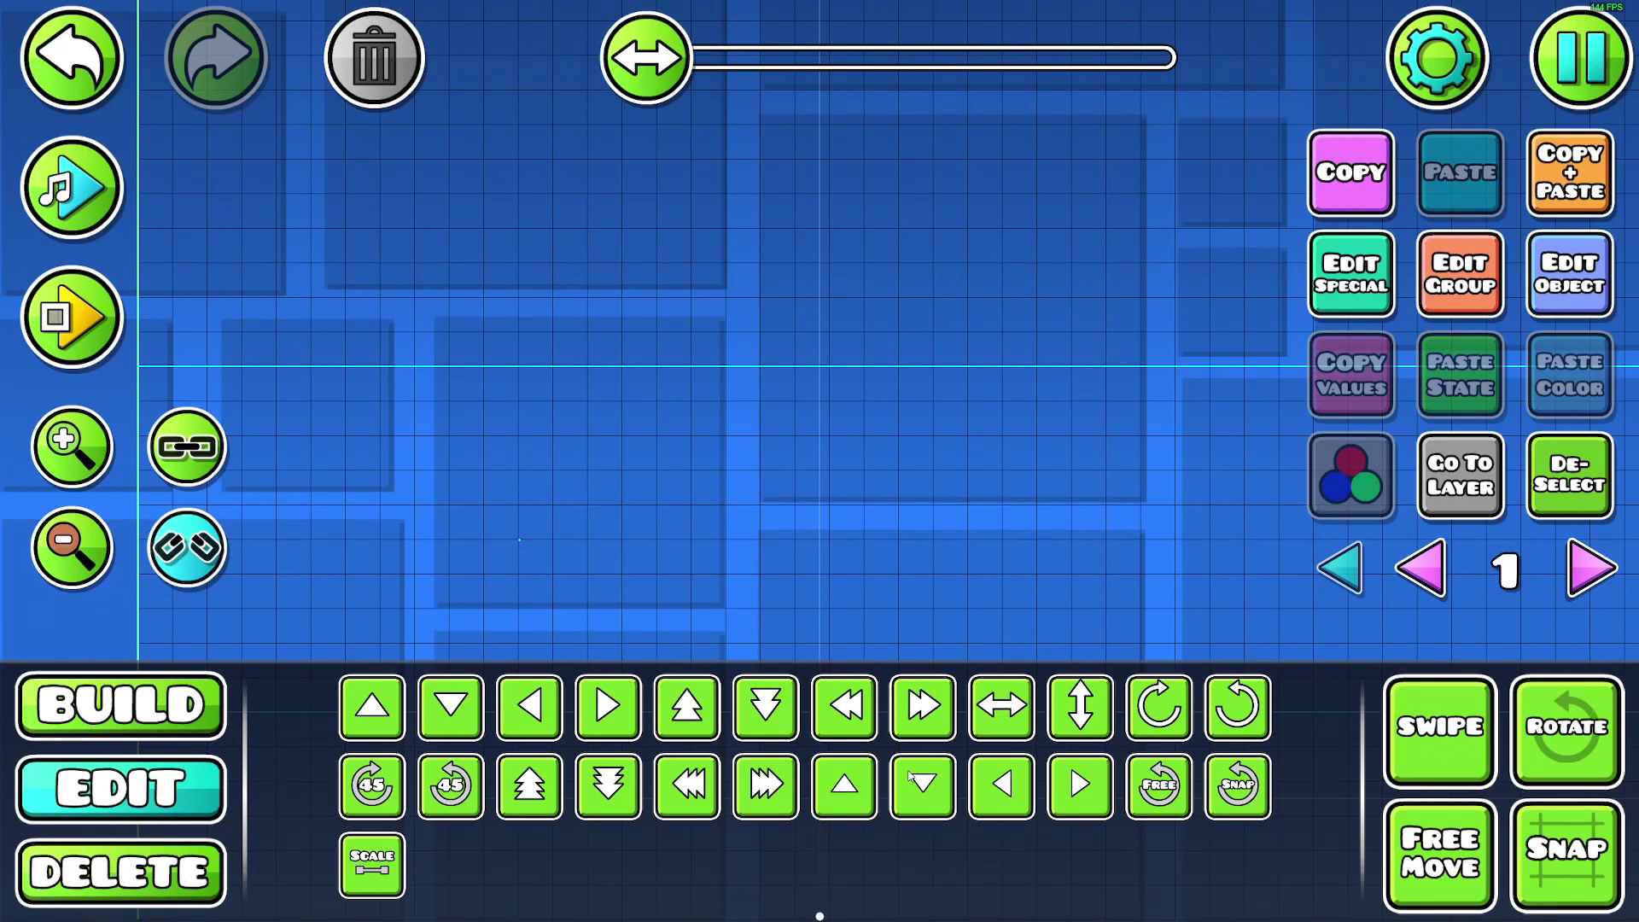
{"action": "left_click", "coordinate": [1583, 55]}
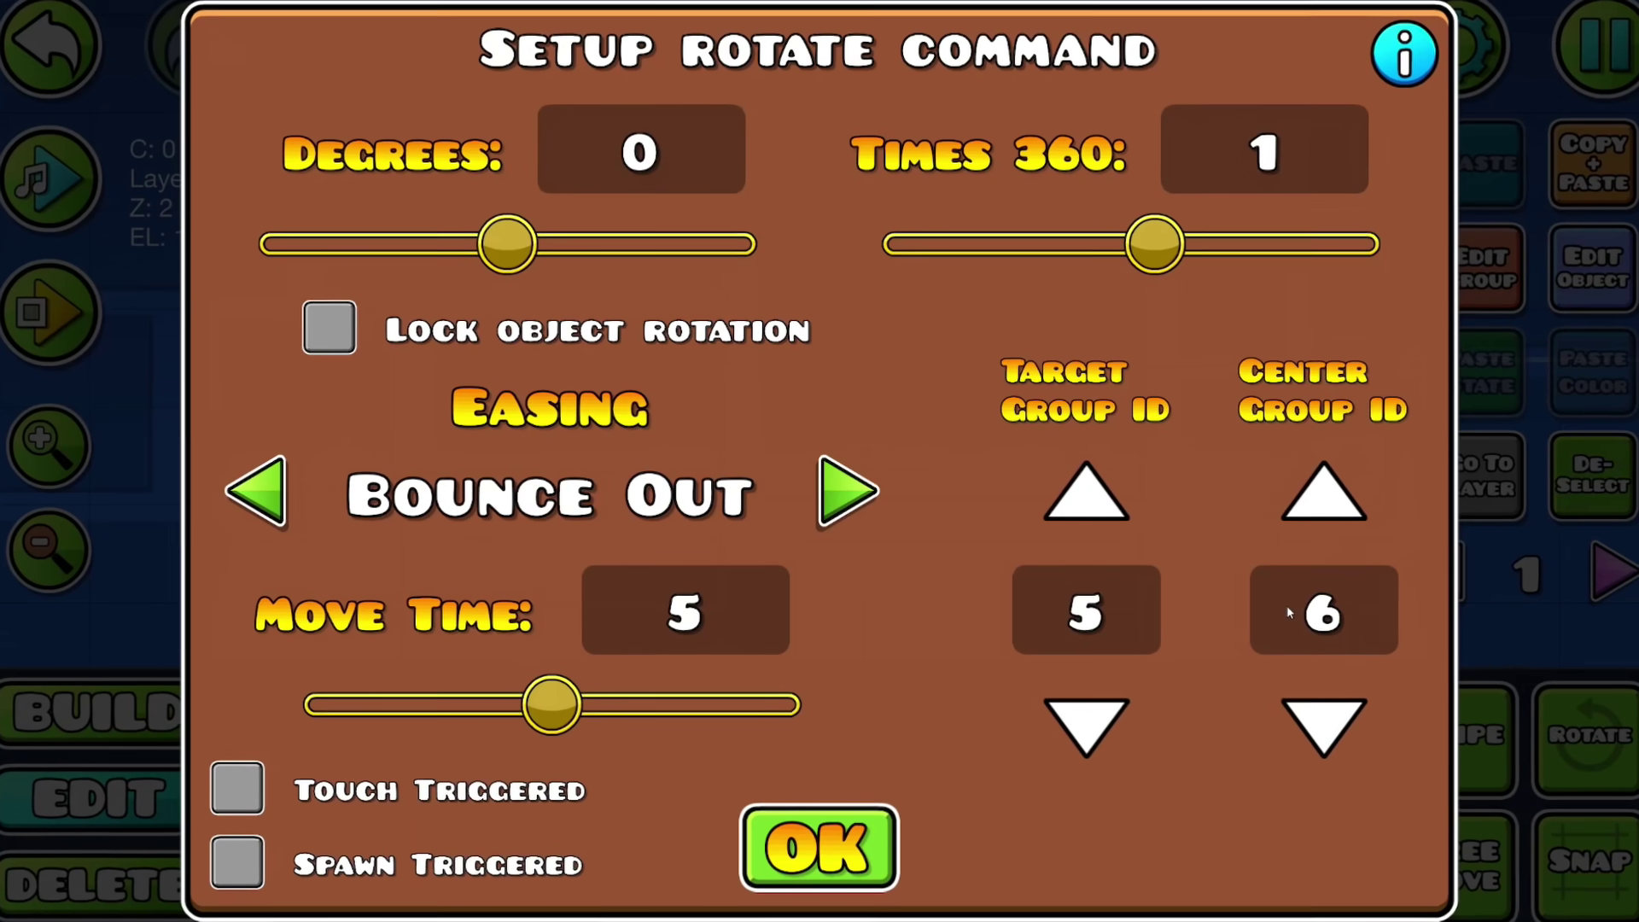
{"action": "left_click", "coordinate": [819, 851]}
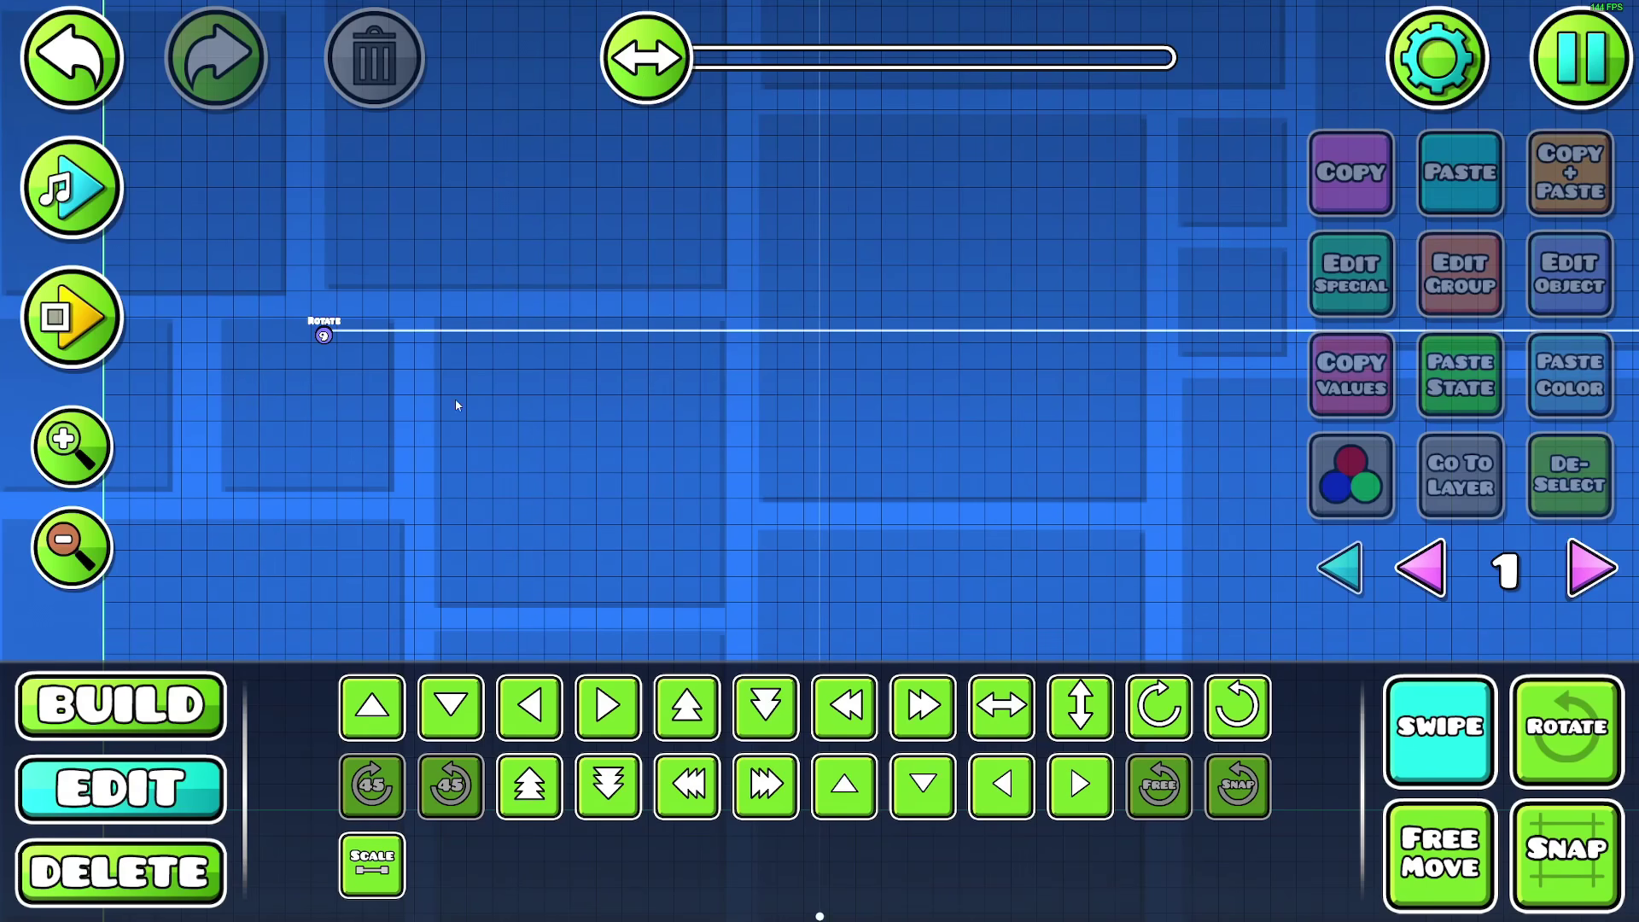
- Set Center Group ID 3 on all the selected rotate triggers, then select the vertical line pieces
{"action": "left_click_drag", "start_coordinate": [442, 265], "coordinate": [441, 265]}
{"action": "left_click", "coordinate": [1569, 272]}
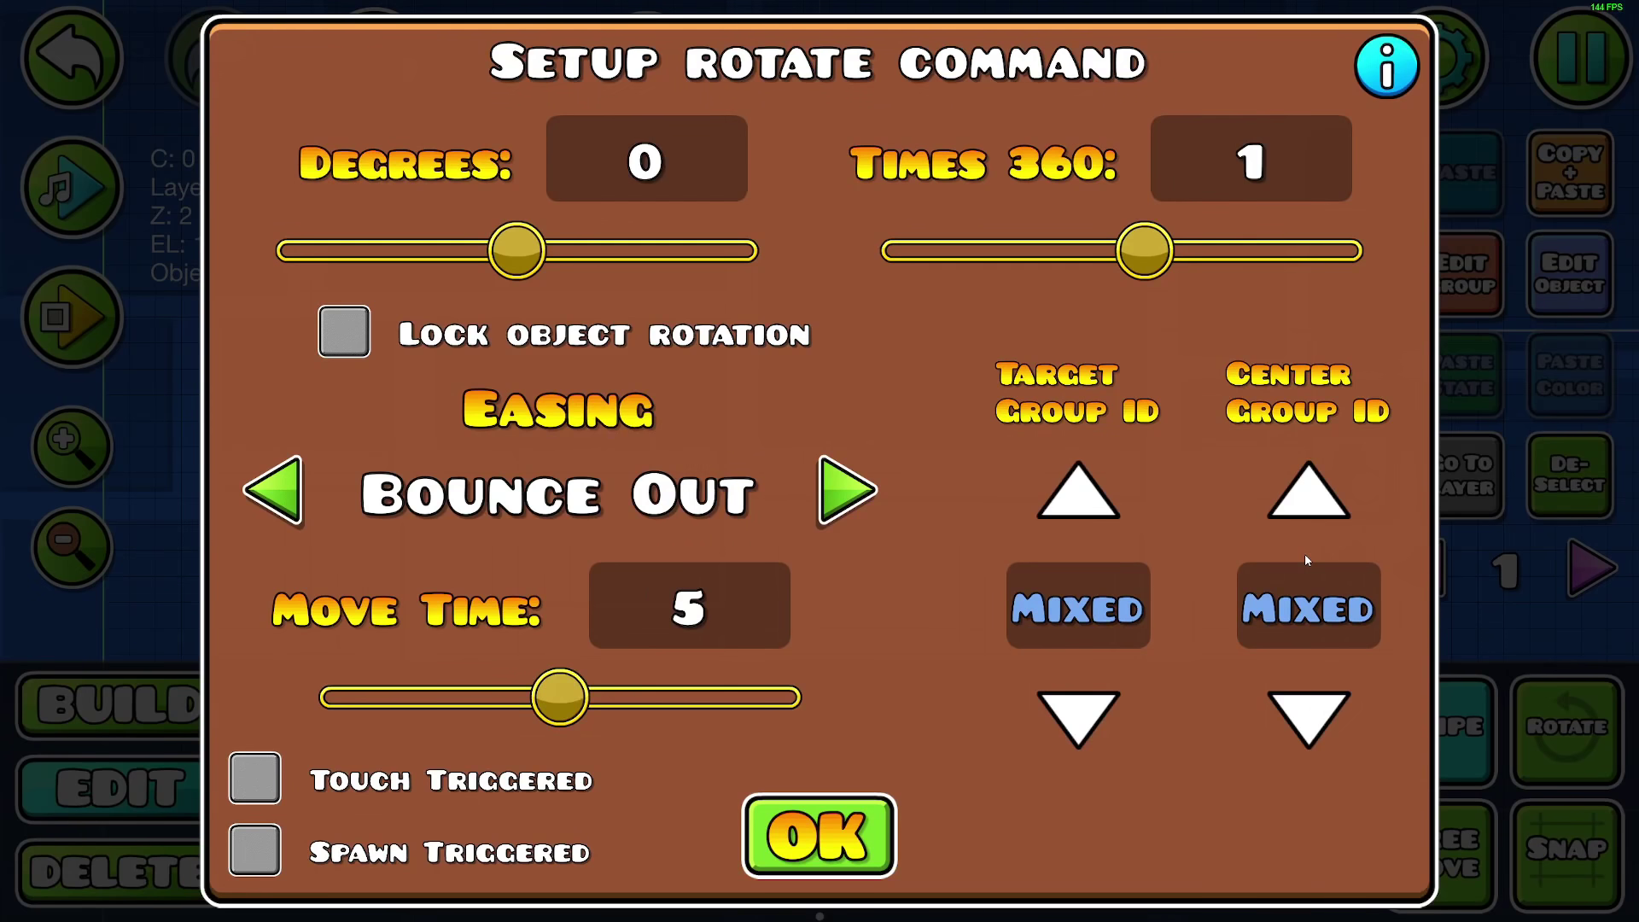
{"action": "left_click", "coordinate": [1302, 598]}
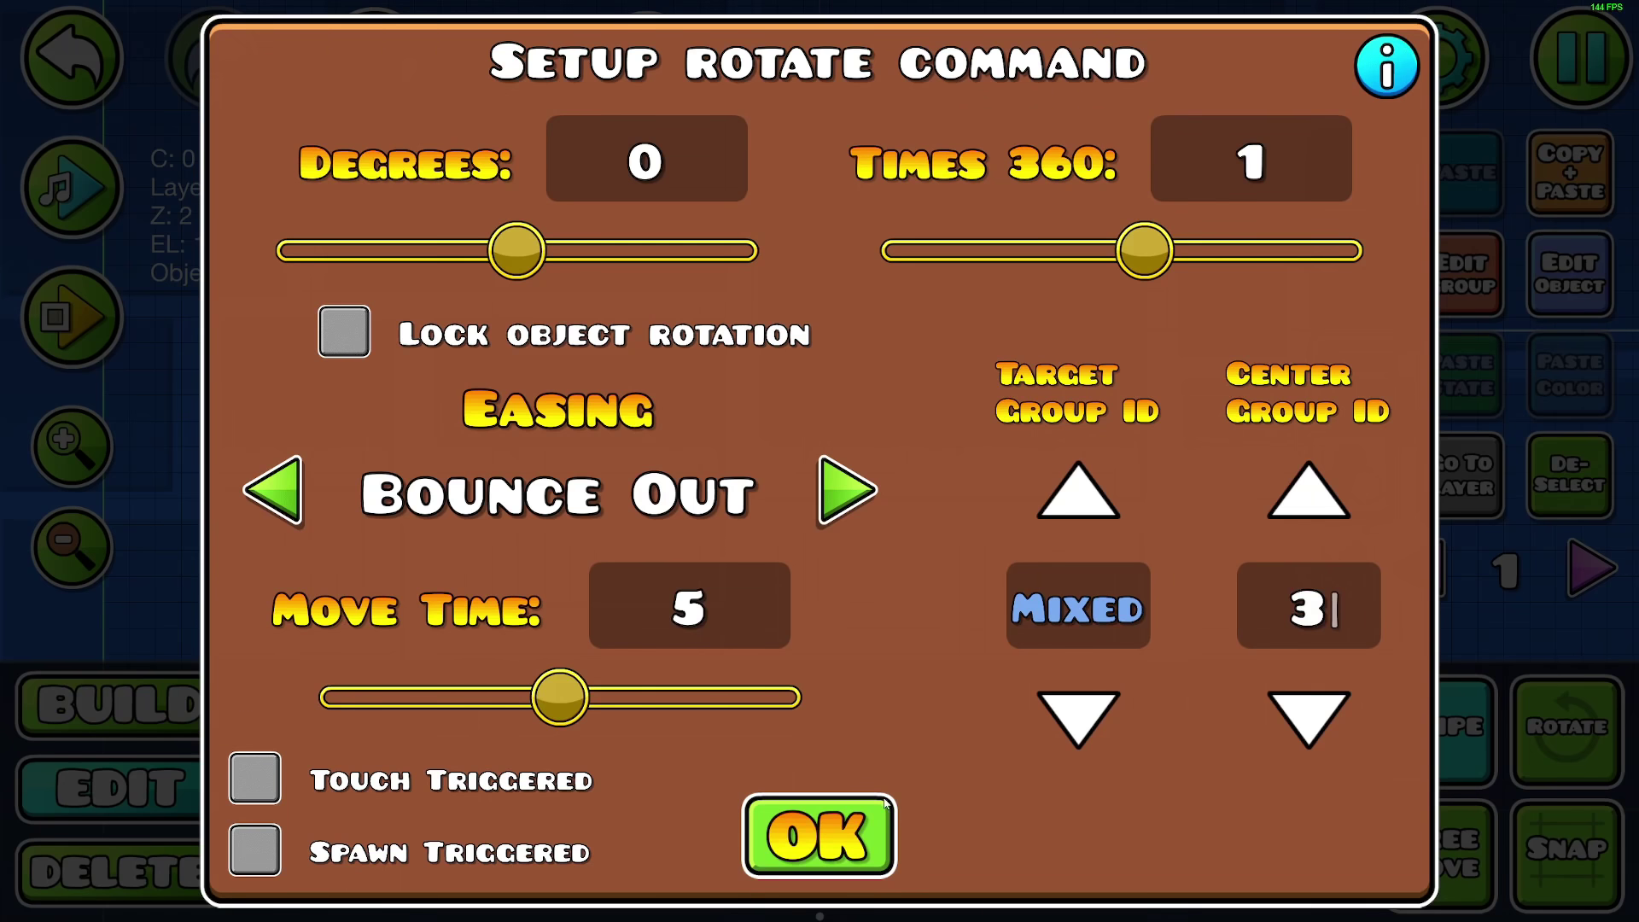
{"action": "left_click", "coordinate": [819, 835]}
{"action": "left_click", "coordinate": [600, 374]}
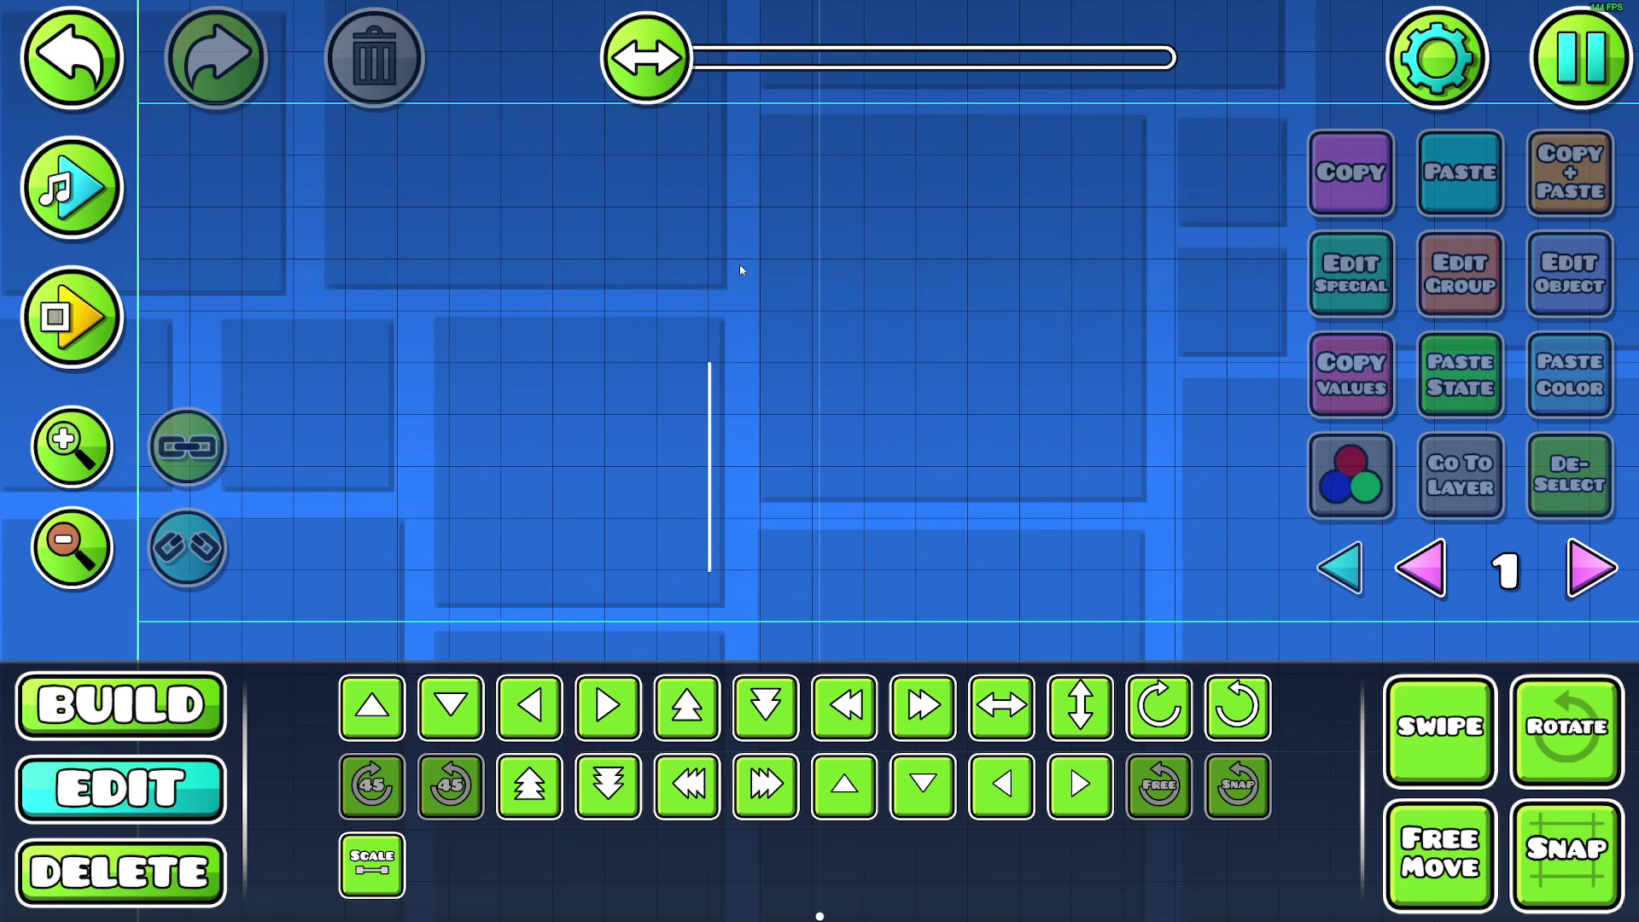
{"action": "left_click_drag", "start_coordinate": [664, 609], "coordinate": [865, 217]}
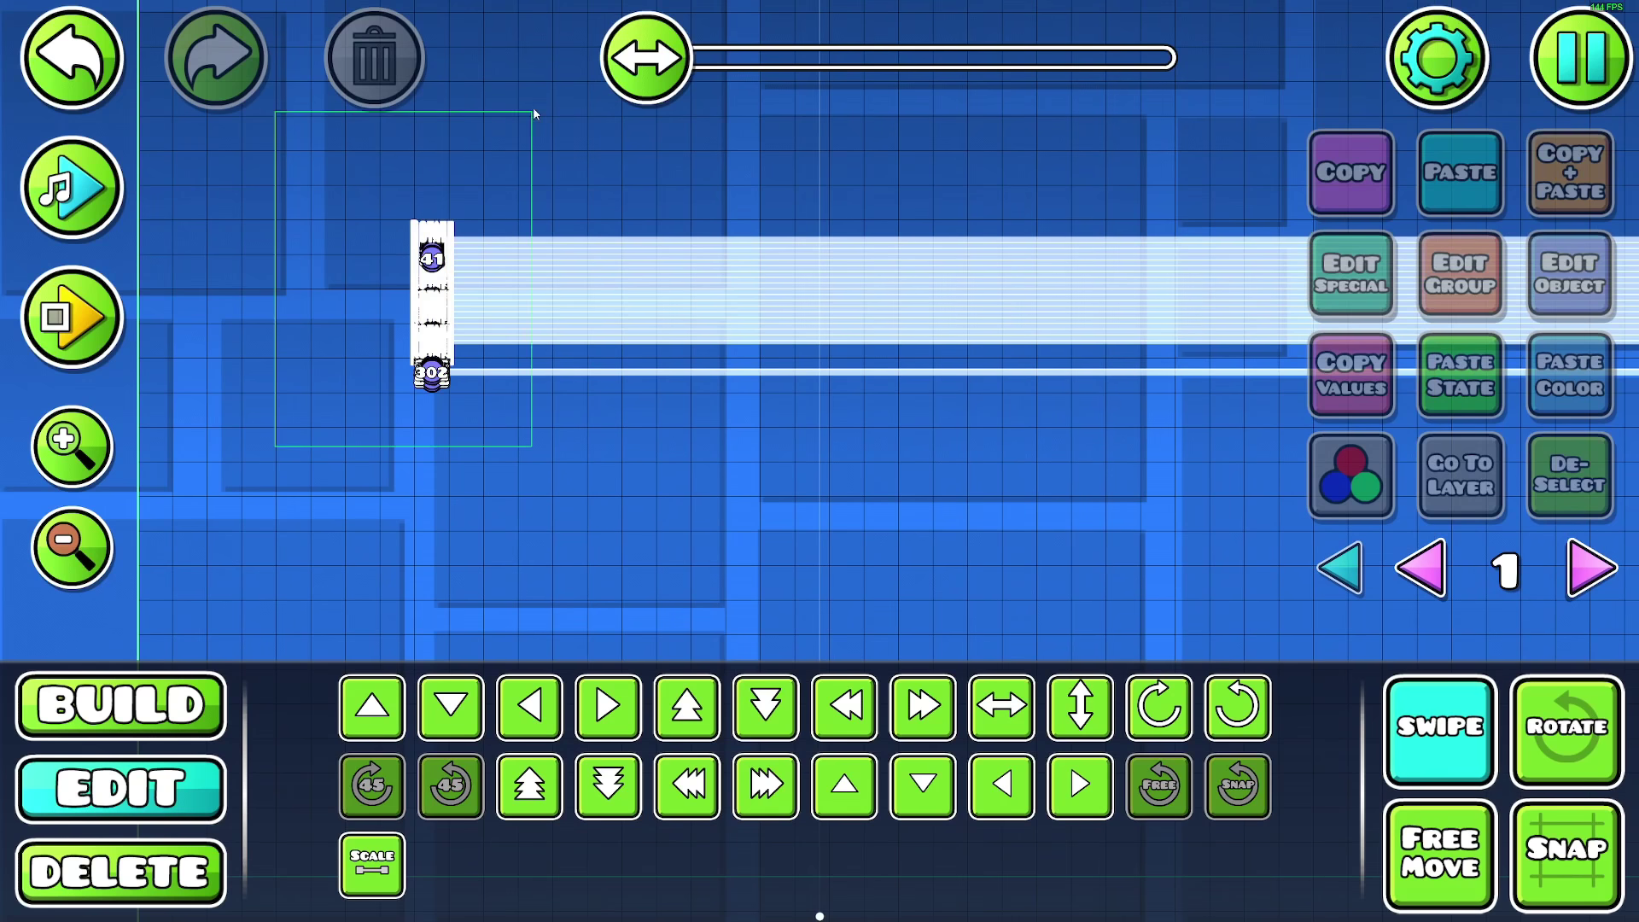
- Select the 240 trigger objects and review their shared settings
{"action": "left_click_drag", "start_coordinate": [535, 114], "coordinate": [535, 114]}
{"action": "left_click", "coordinate": [1569, 273]}
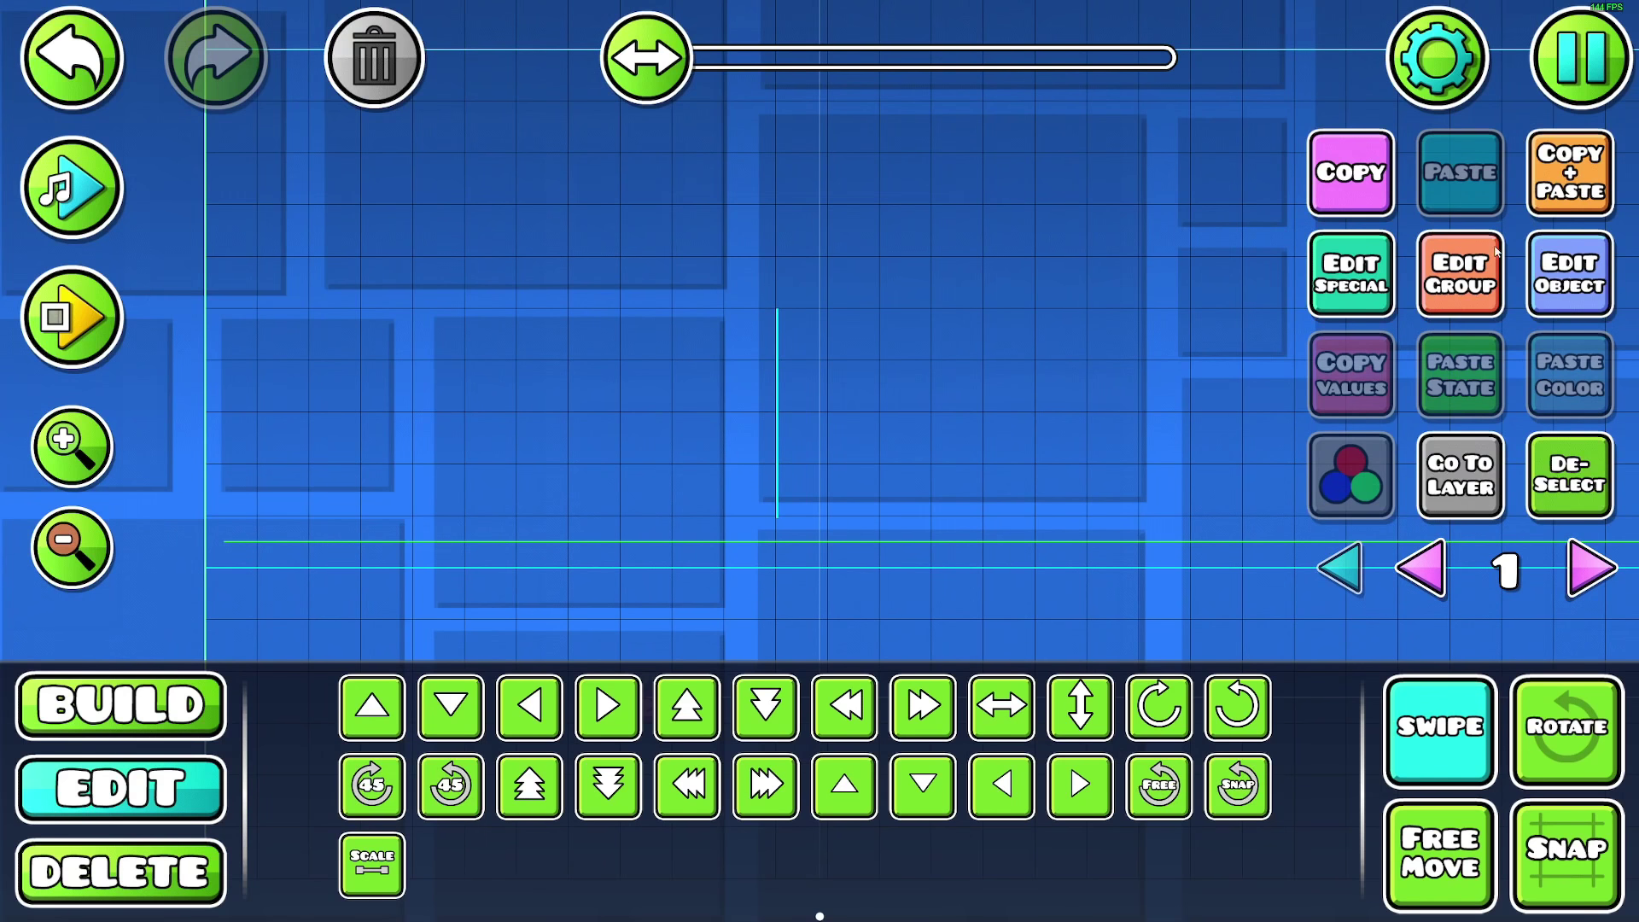
{"action": "key", "text": "Return"}
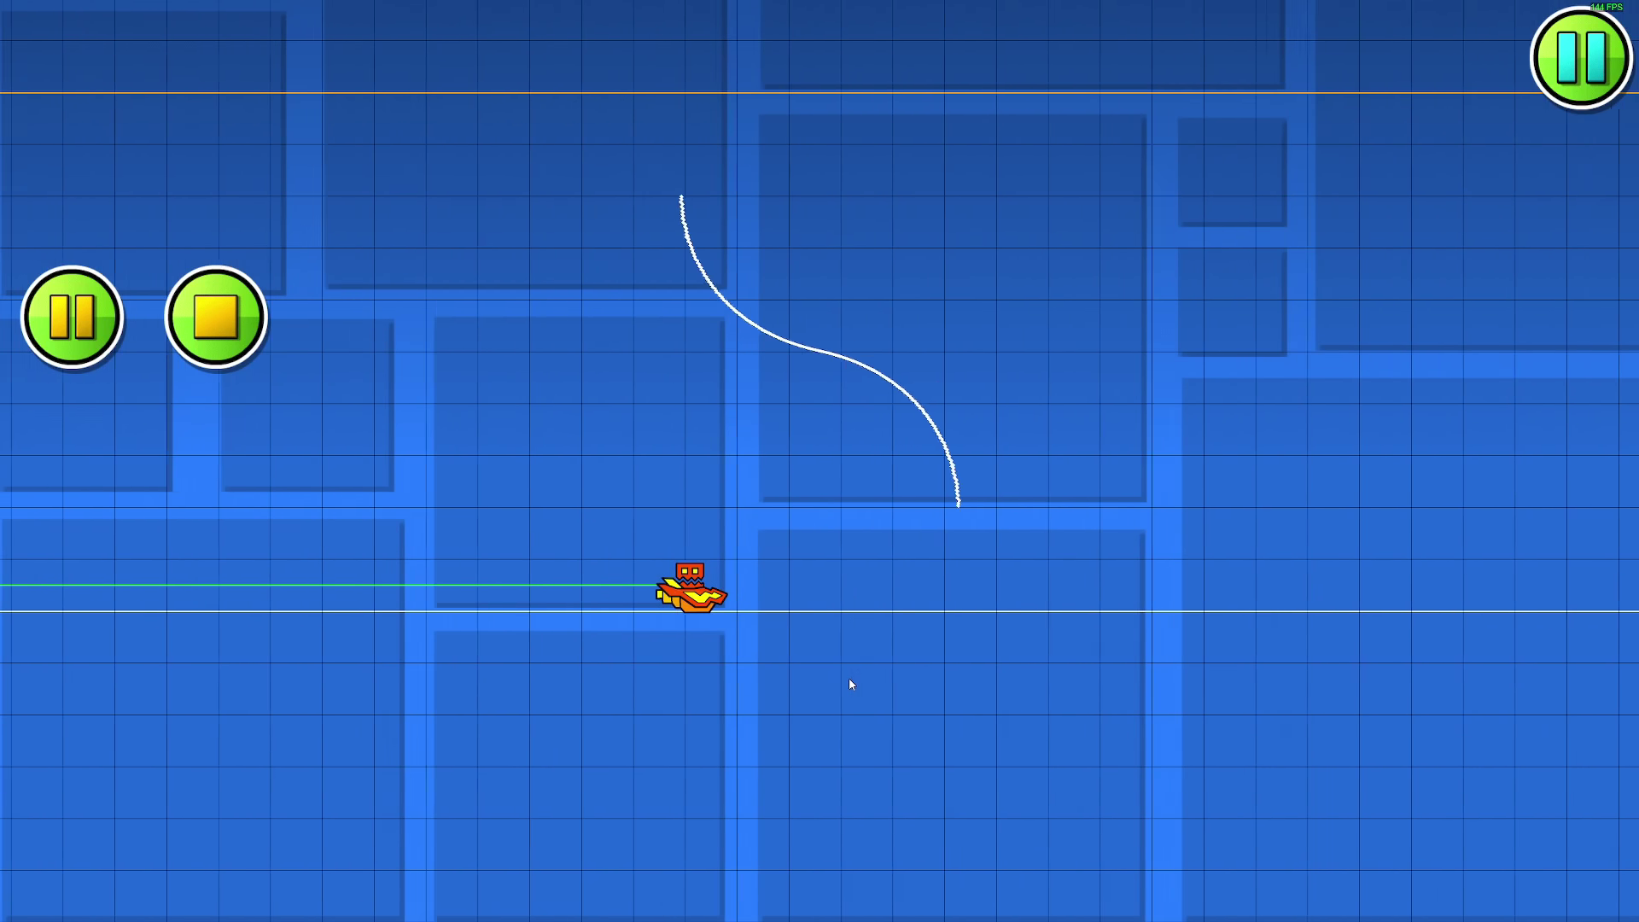
- Playtest the curving line animation twice, editing the selected line between runs, then stop
{"action": "key", "text": "Return"}
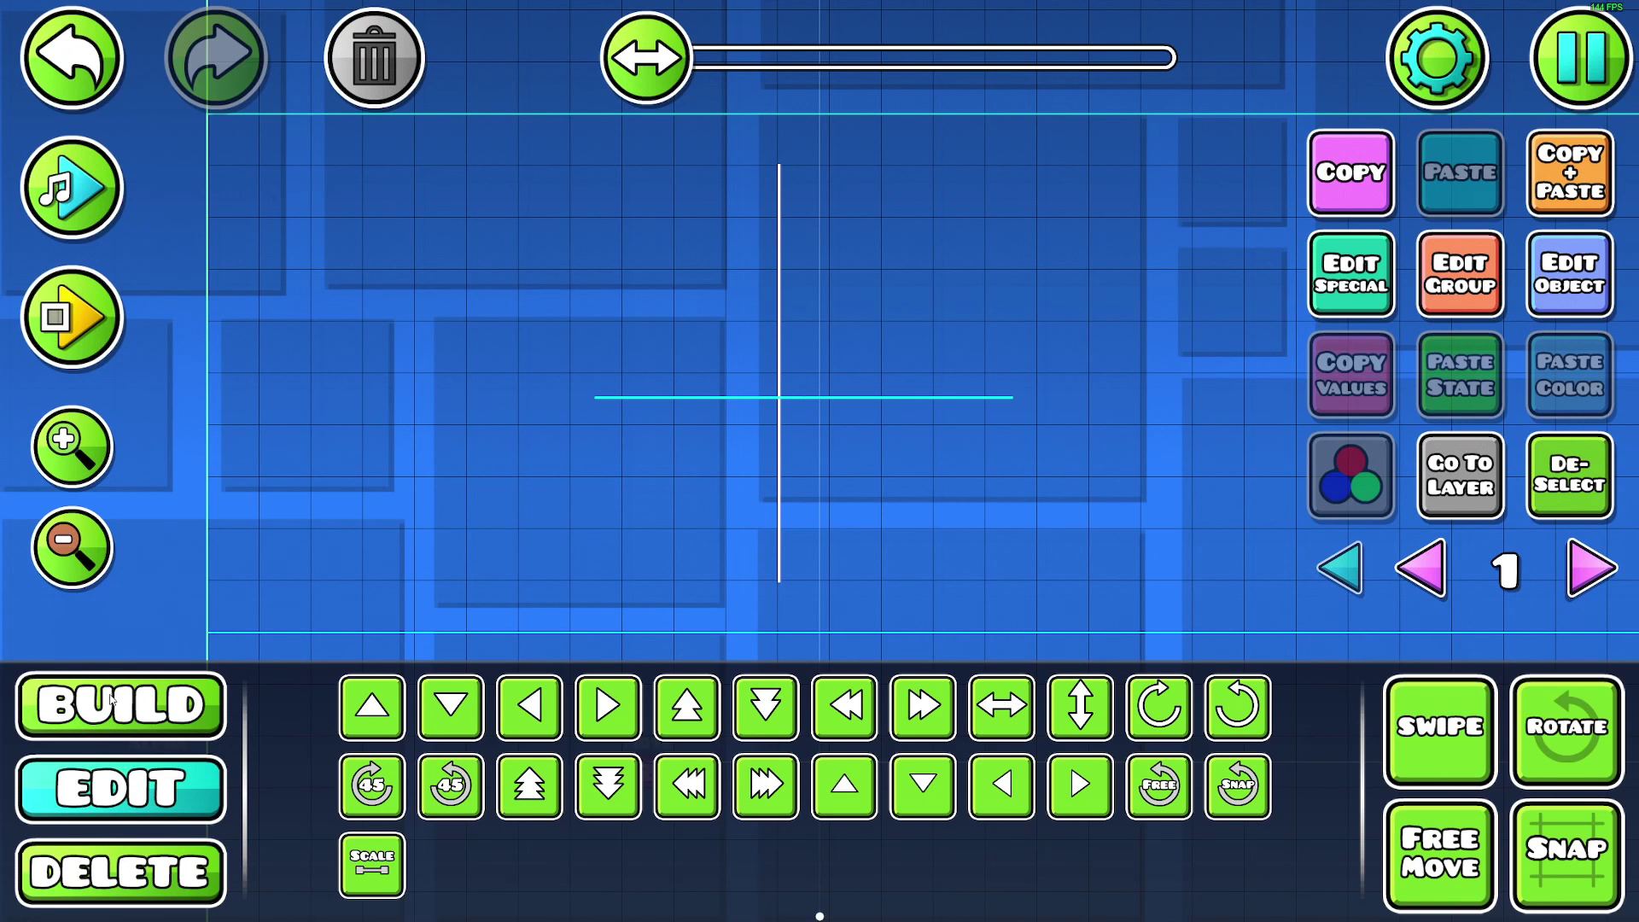
{"action": "left_click", "coordinate": [113, 701]}
{"action": "left_click", "coordinate": [166, 772]}
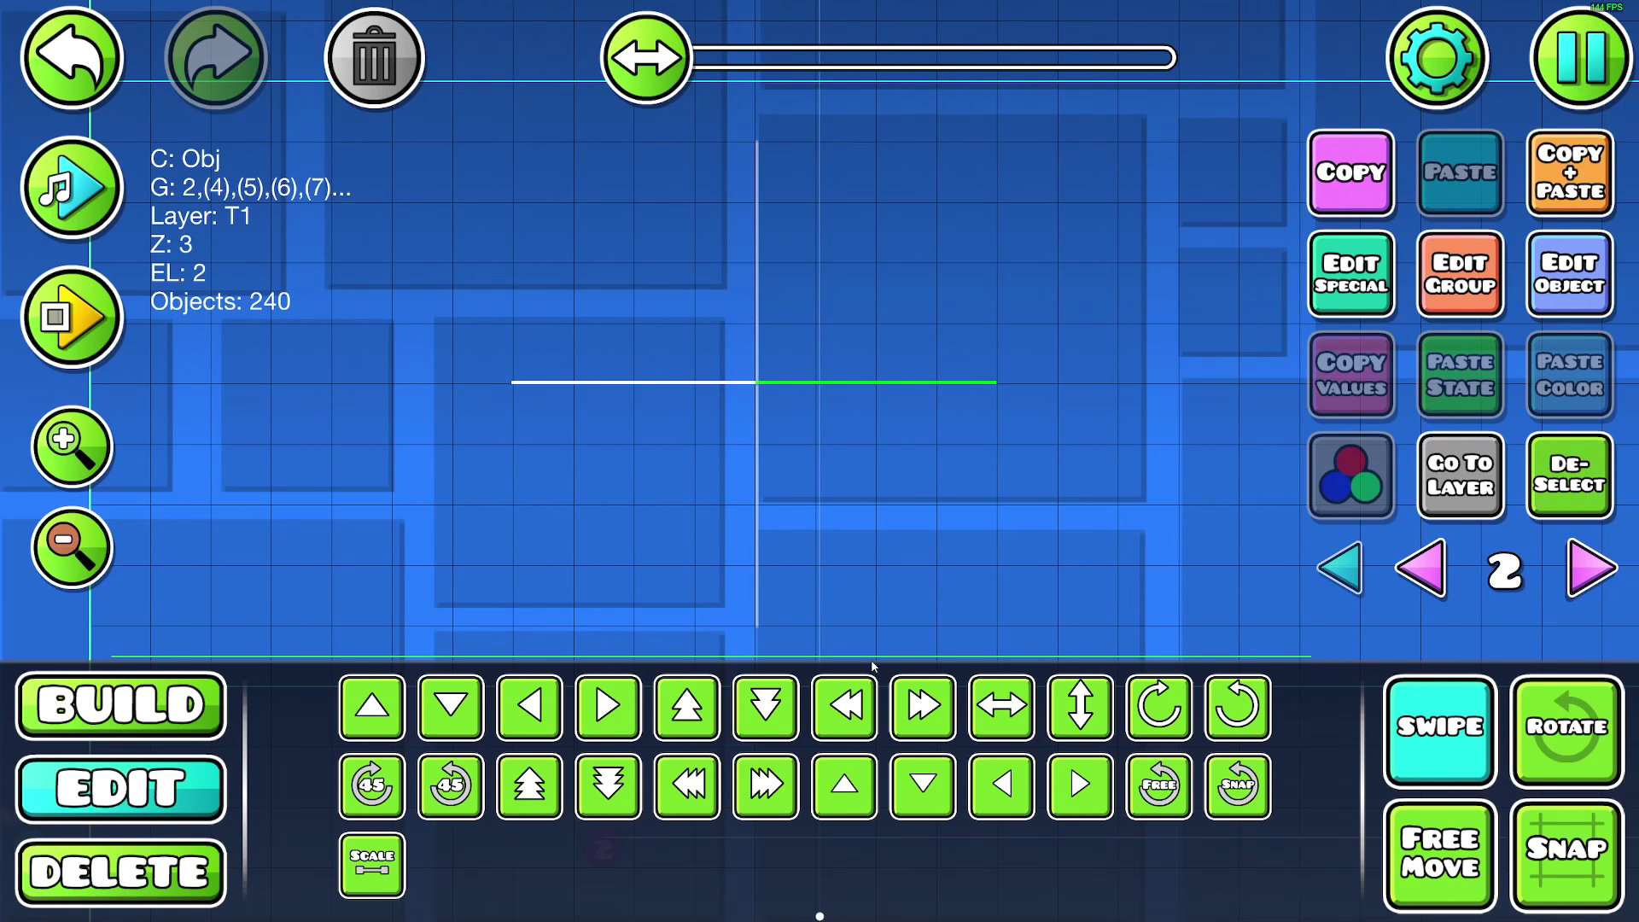
{"action": "key", "text": "Return"}
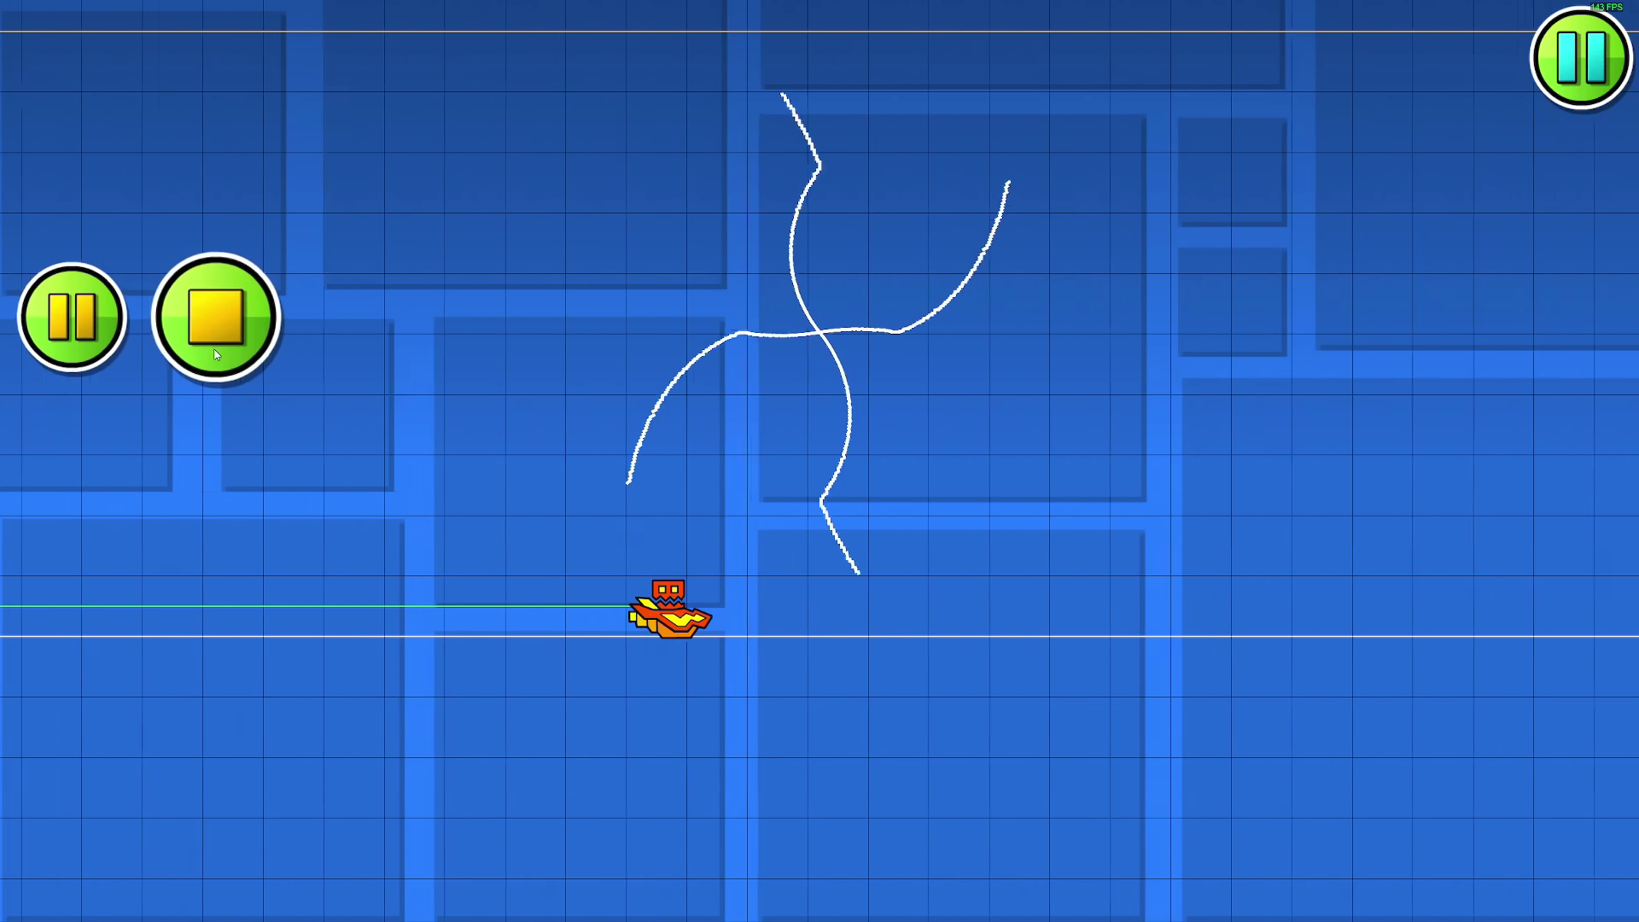
{"action": "left_click", "coordinate": [216, 317]}
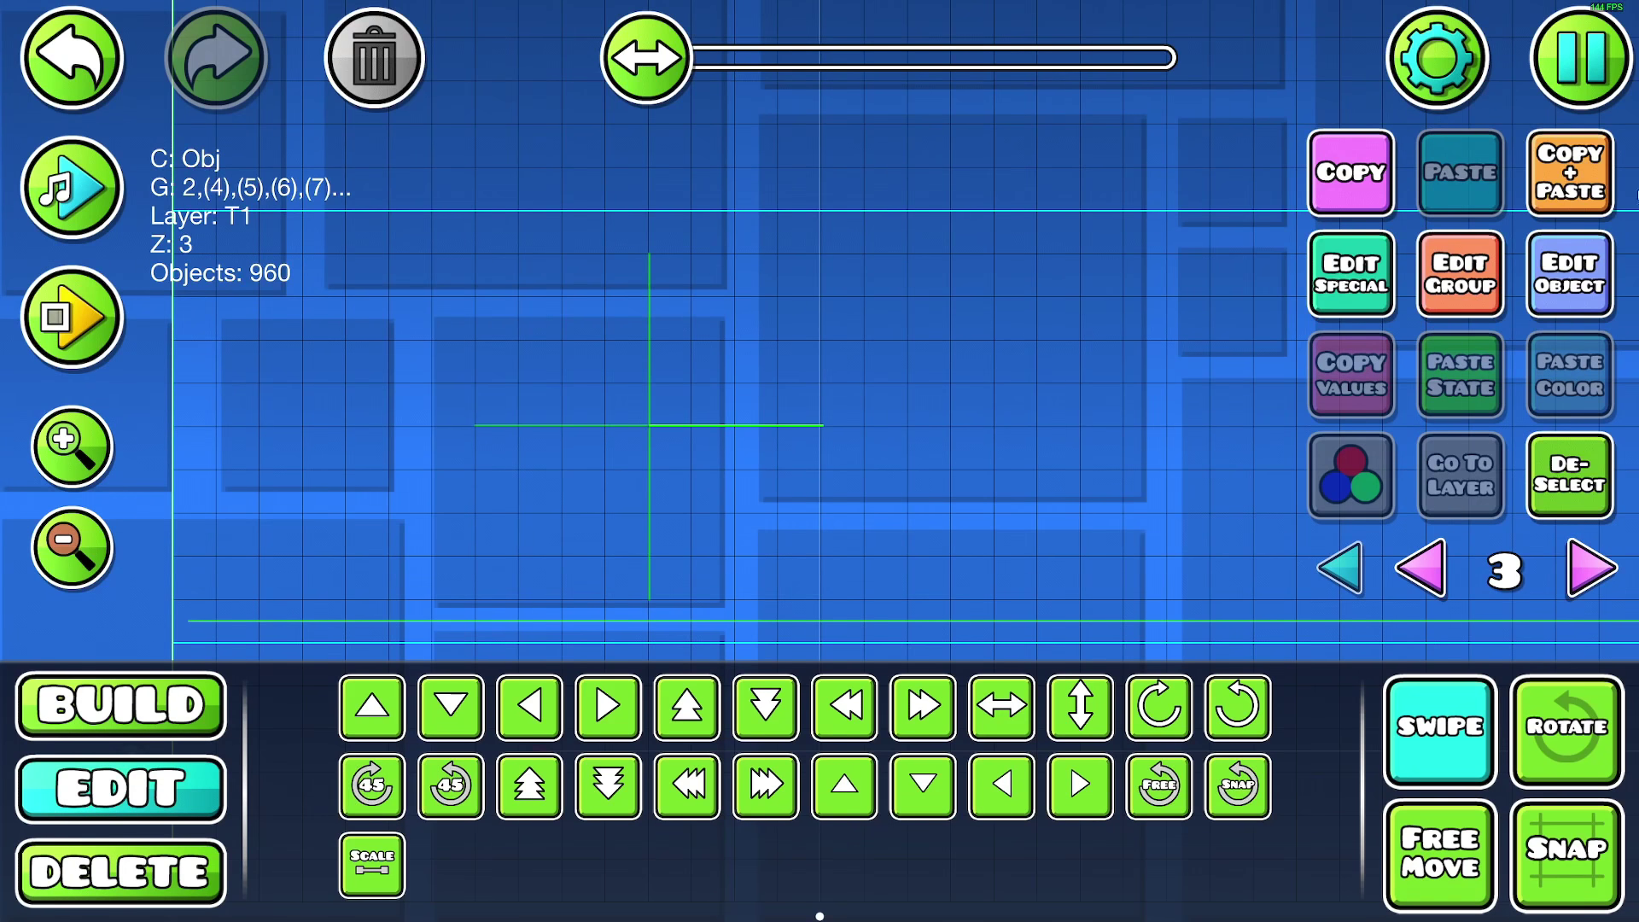
- Scale the selected line pieces toward 2.00, toggle undo/redo, and revert them to original size
{"action": "left_click", "coordinate": [372, 862]}
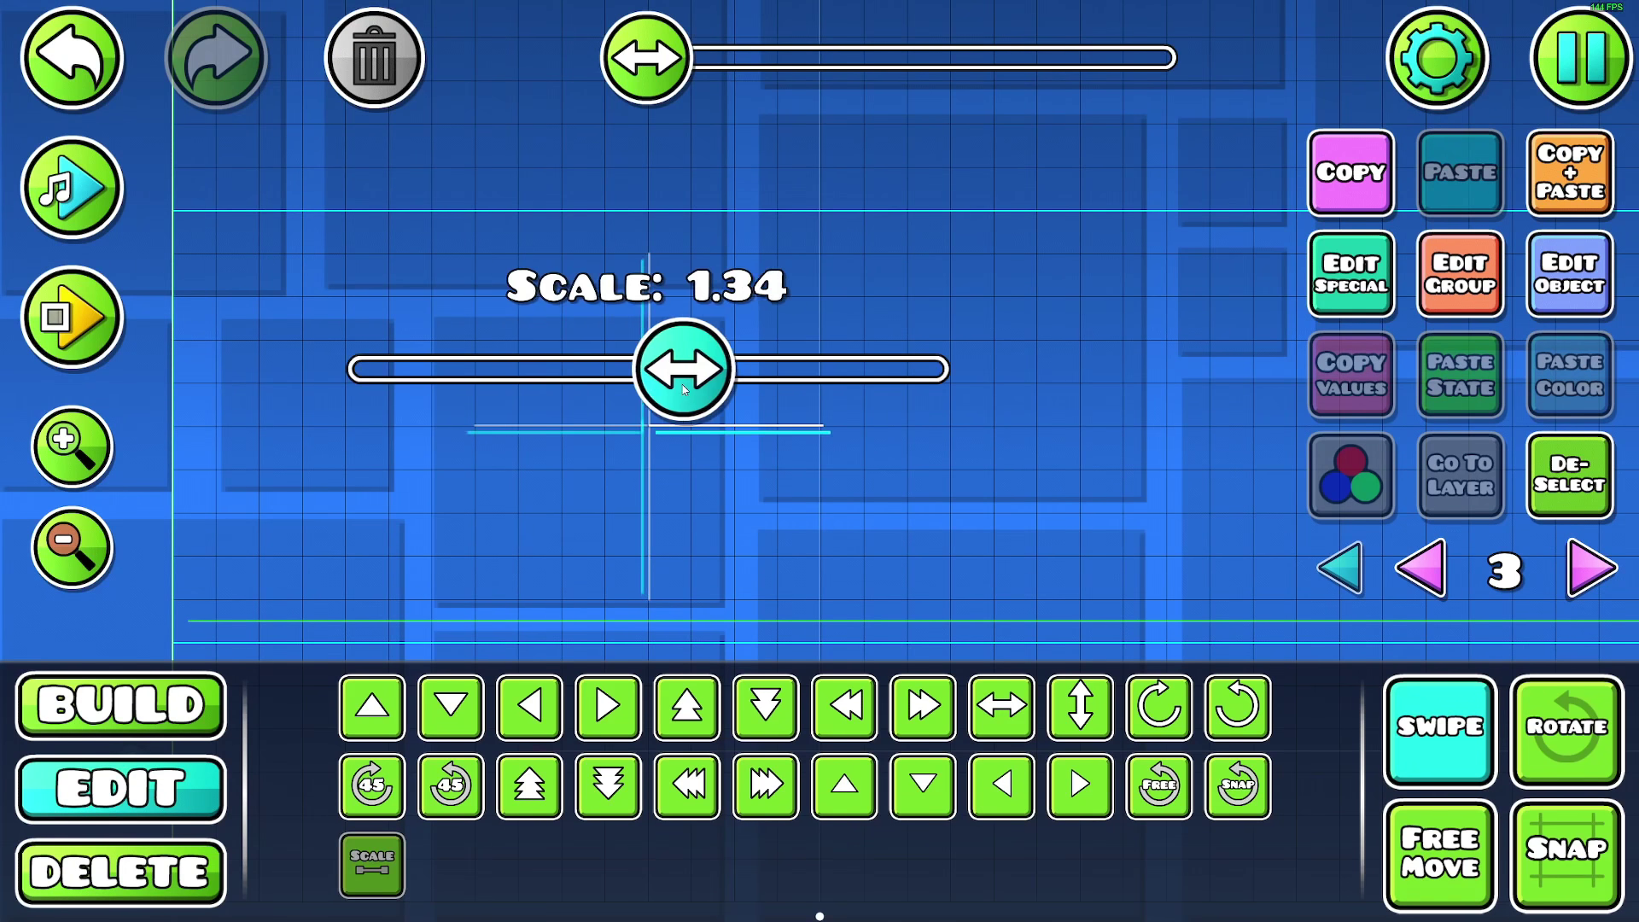
{"action": "left_click_drag", "start_coordinate": [679, 391], "coordinate": [945, 371]}
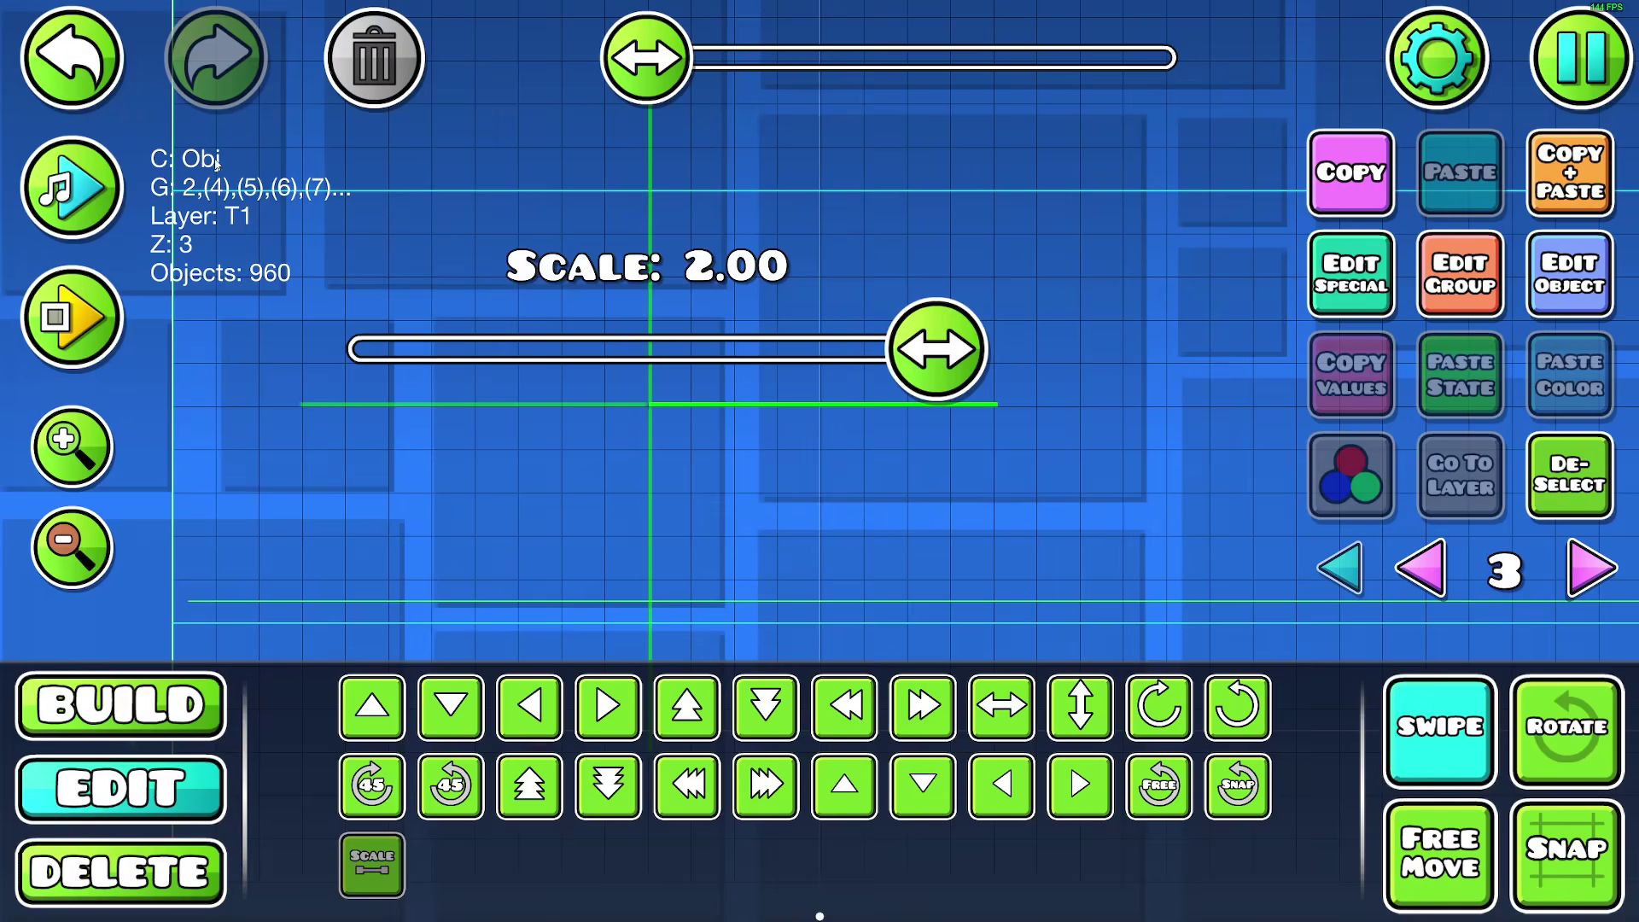
{"action": "key", "text": "ctrl+z"}
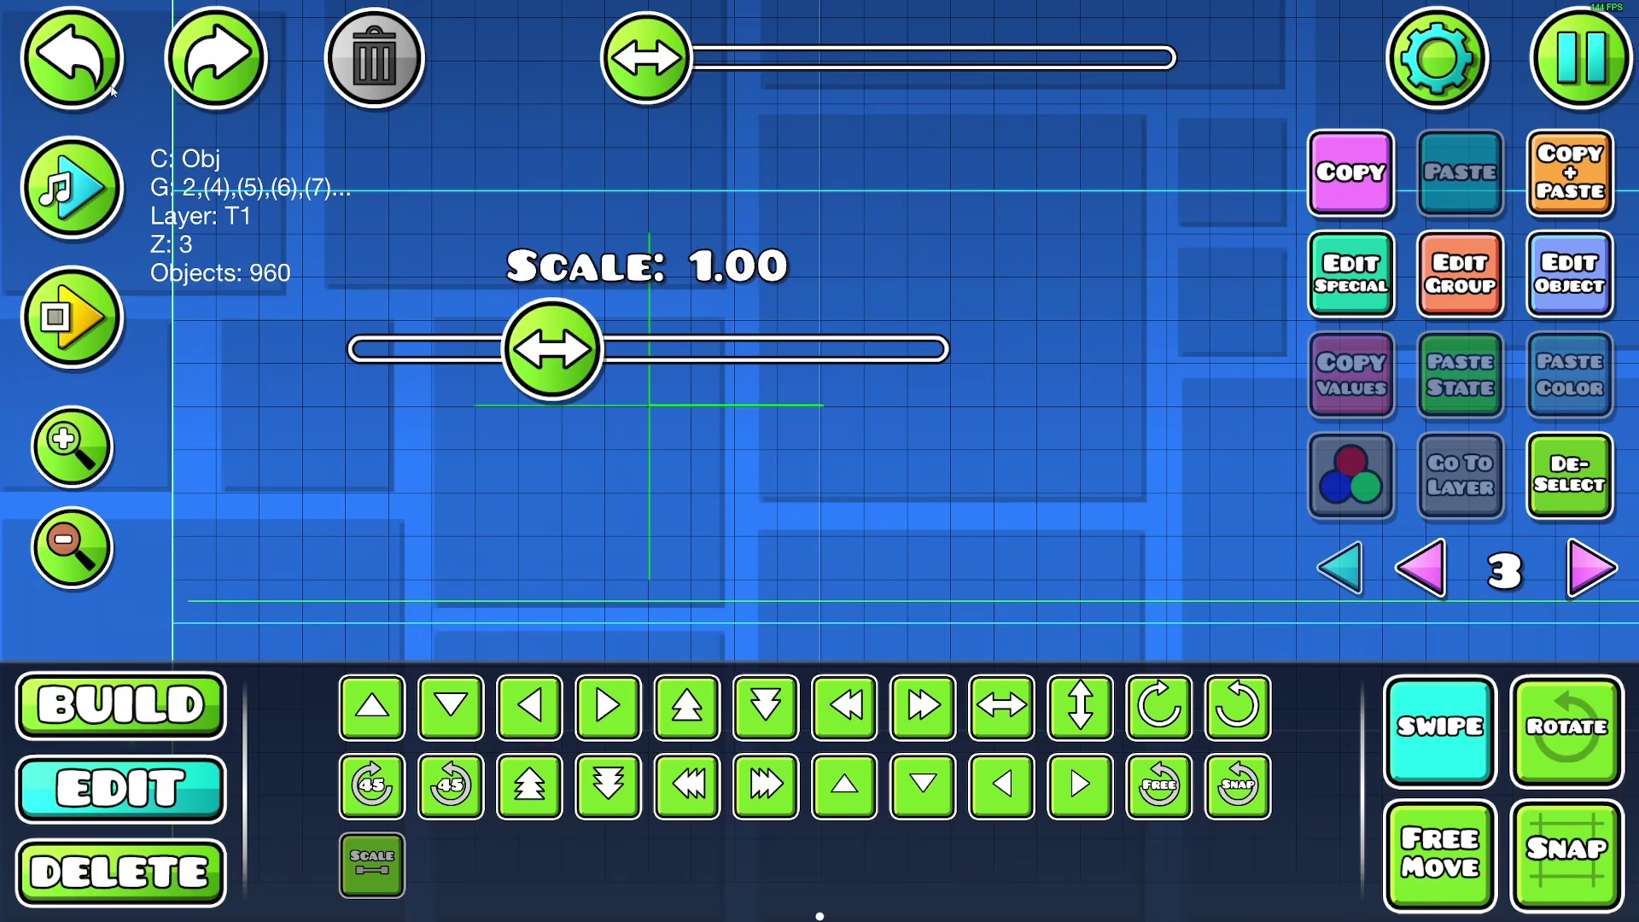
{"action": "key", "text": "Tab"}
{"action": "key", "text": "Tab"}
{"action": "key", "text": "ctrl+shift+z"}
{"action": "key", "text": "Tab"}
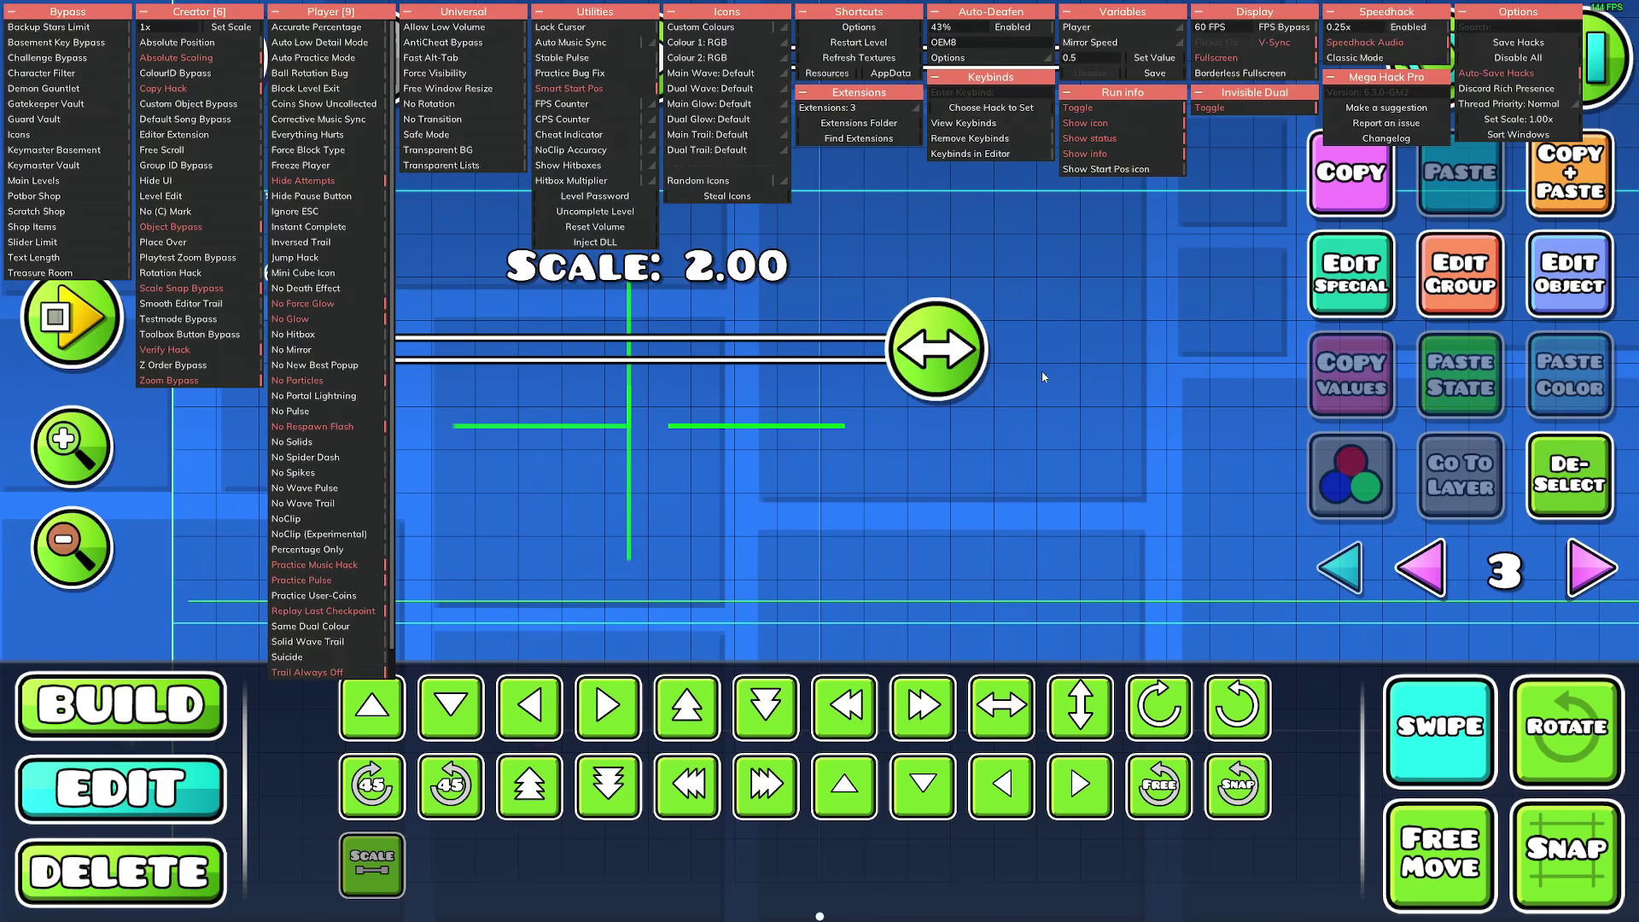
{"action": "key", "text": "Tab"}
{"action": "key", "text": "ctrl+z"}
{"action": "key", "text": "Tab"}
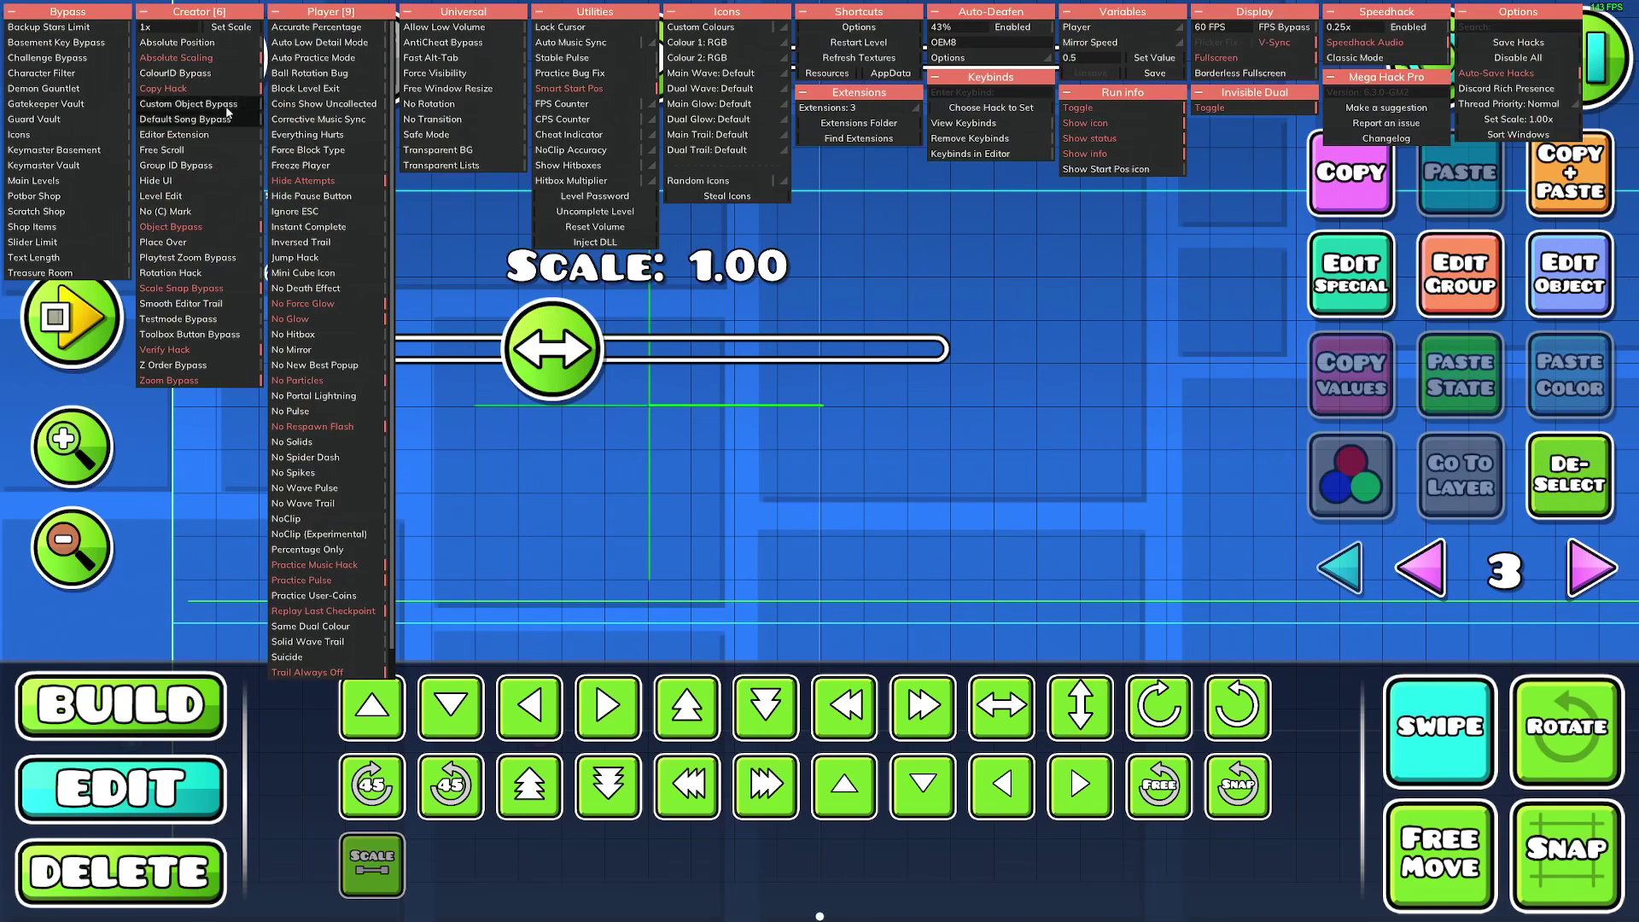
{"action": "key", "text": "Tab"}
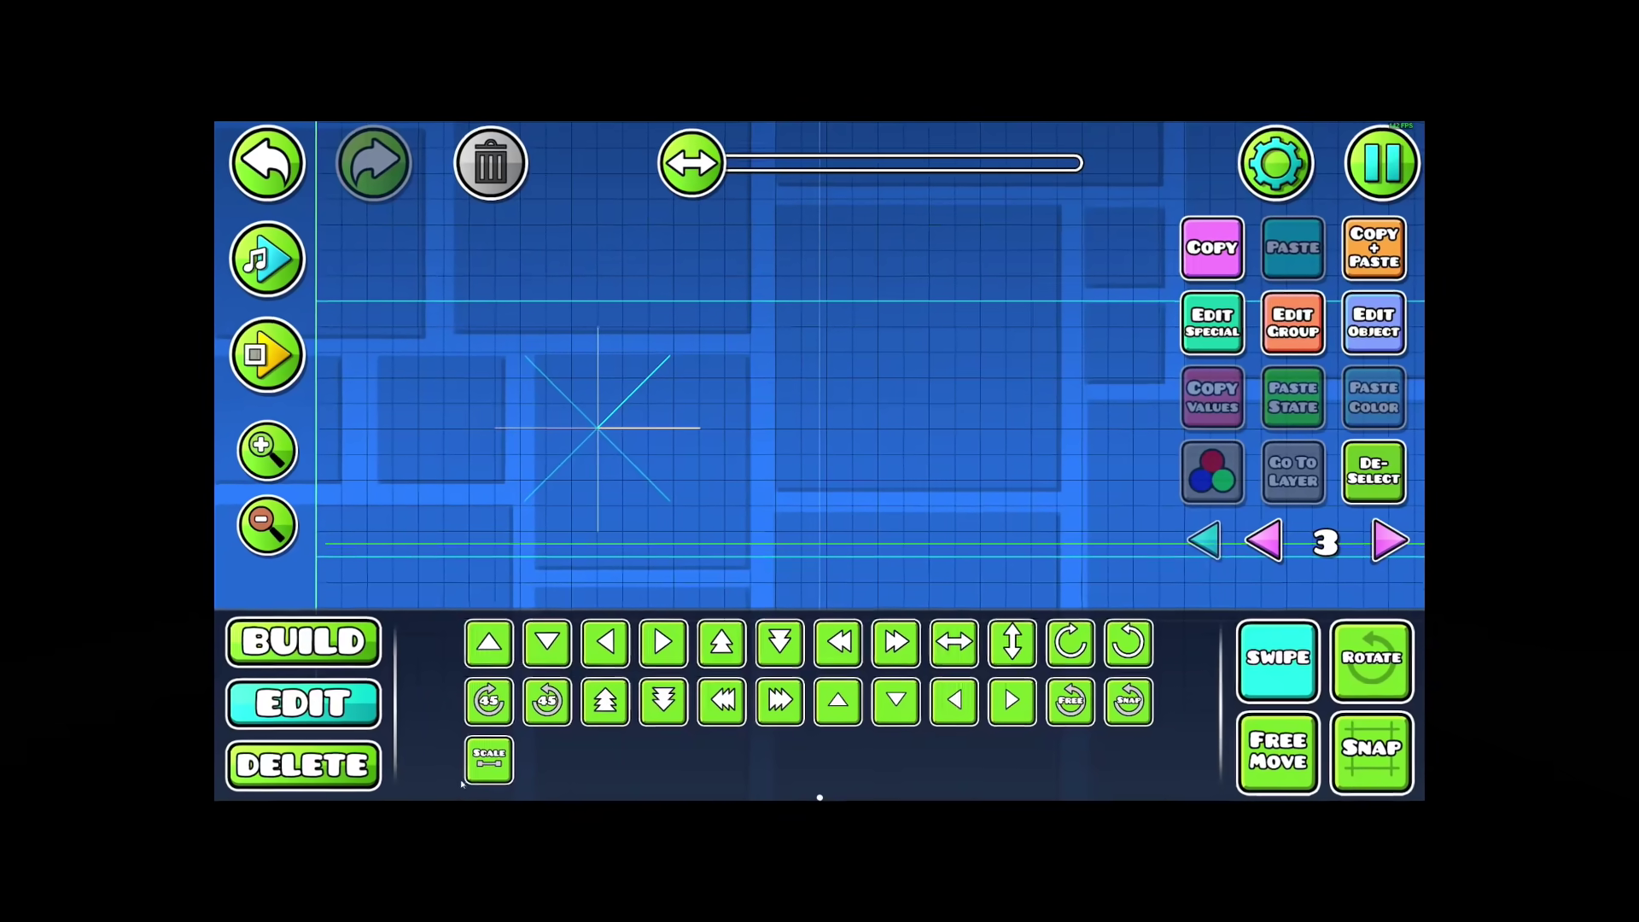
{"action": "left_click", "coordinate": [453, 791]}
- Scale the starburst lines to about 1.61, then playtest, pausing and resuming to inspect the burst
{"action": "left_click_drag", "start_coordinate": [563, 384], "coordinate": [819, 405]}
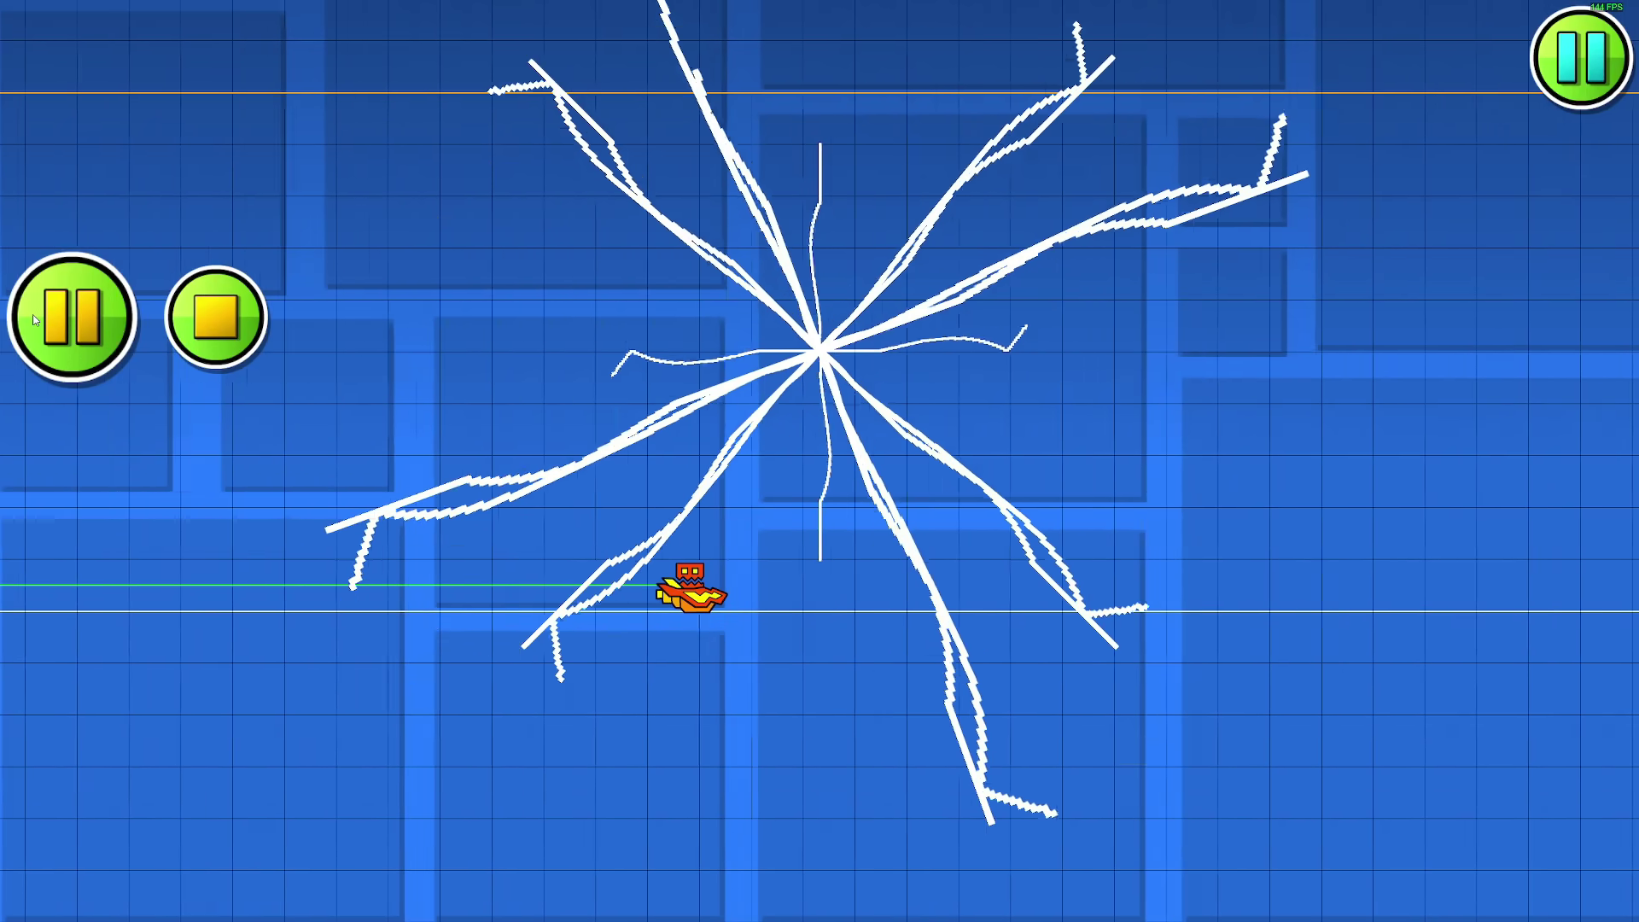
{"action": "left_click", "coordinate": [32, 315]}
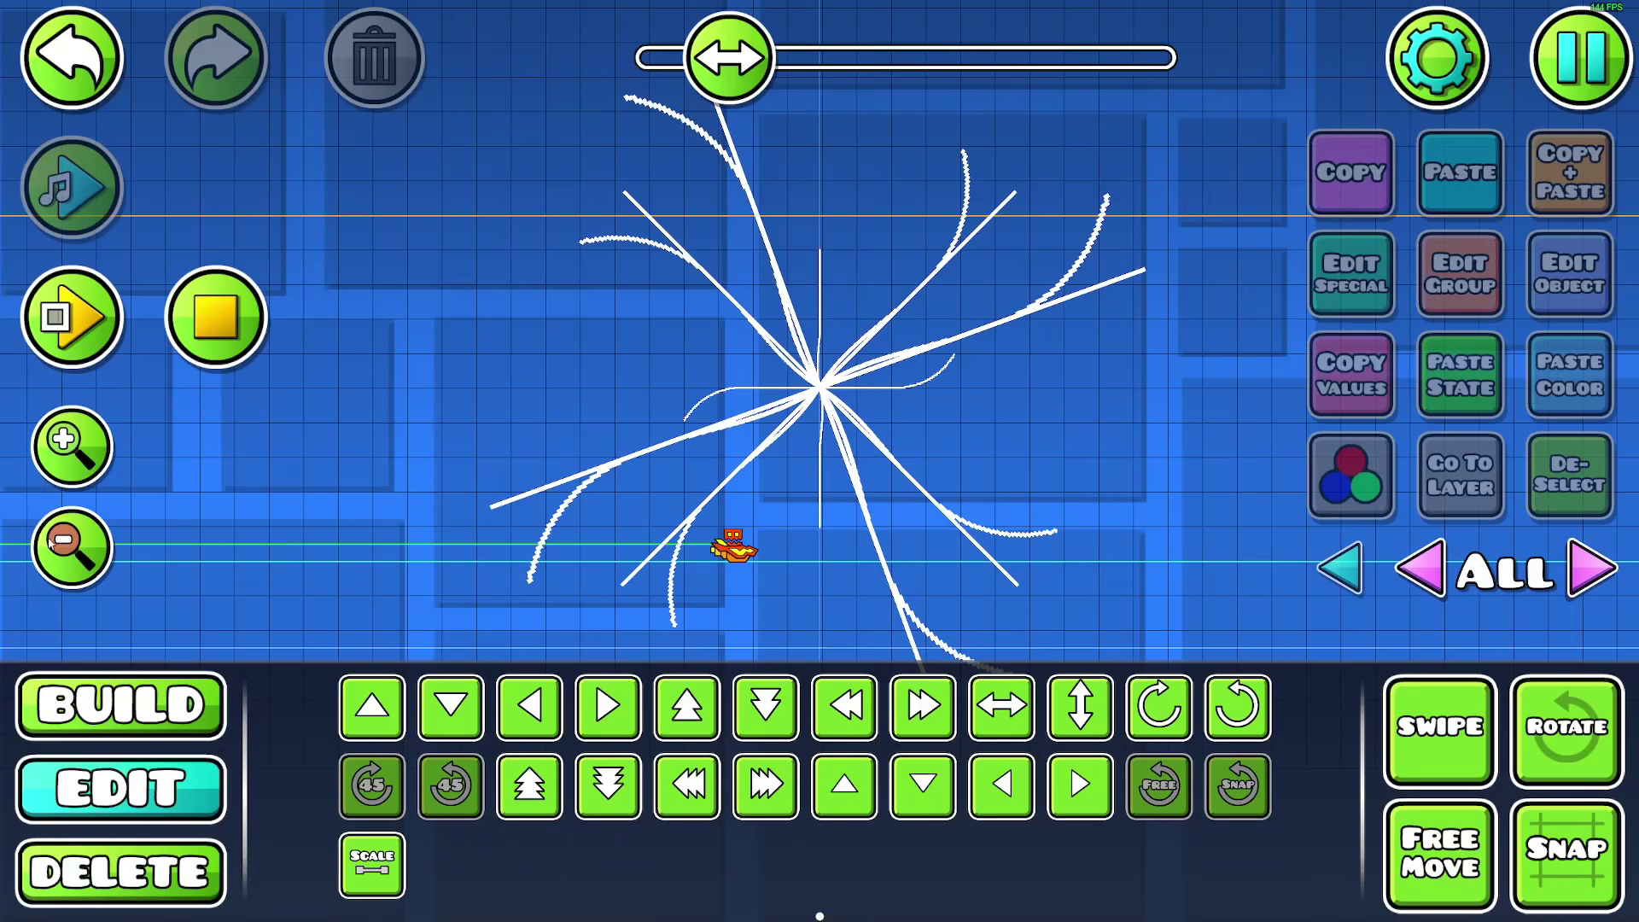
{"action": "key", "text": "Return"}
{"action": "key", "text": "Return"}
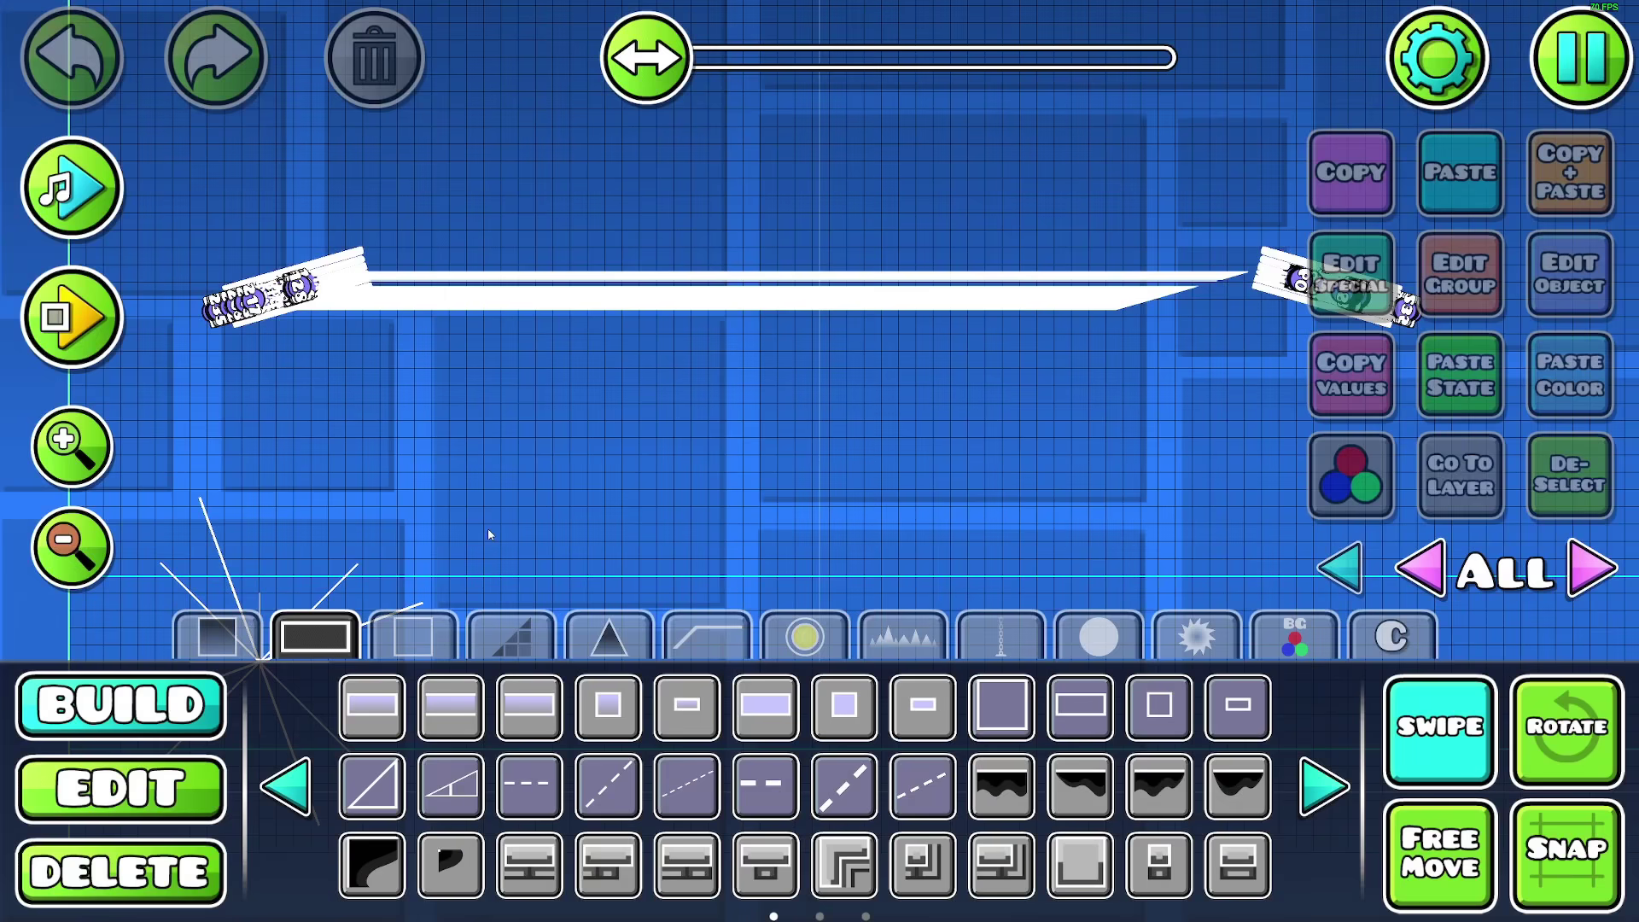
- Set the rotate trigger to 10 degrees and playtest the rotating lines
{"action": "left_click", "coordinate": [1275, 272]}
{"action": "left_click", "coordinate": [1569, 273]}
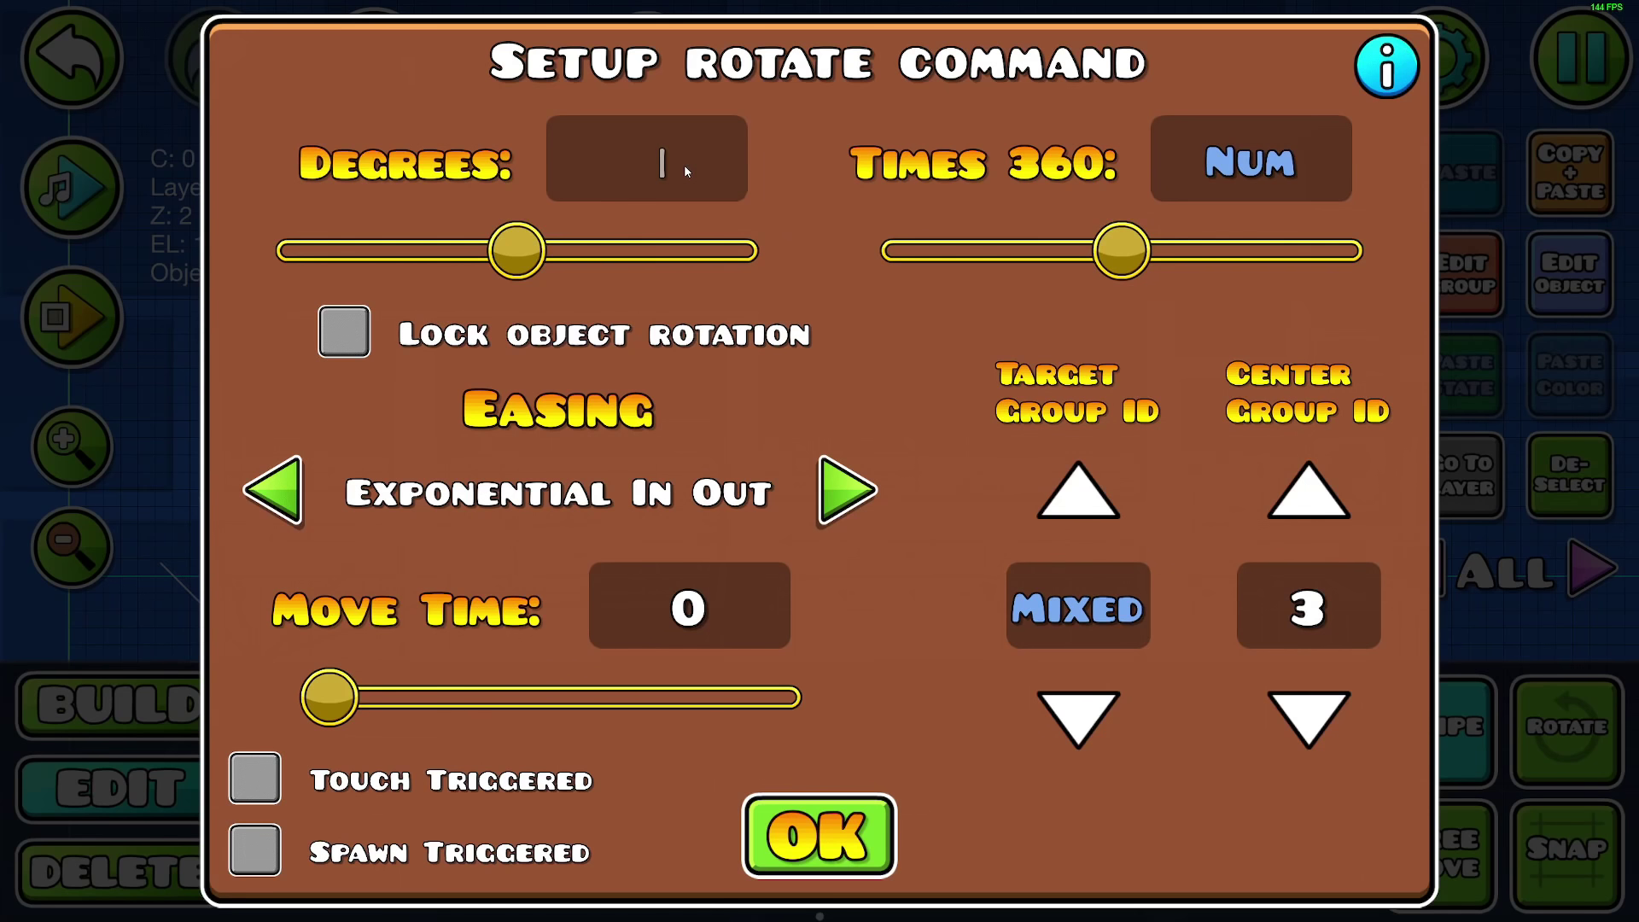
{"action": "type", "text": "10"}
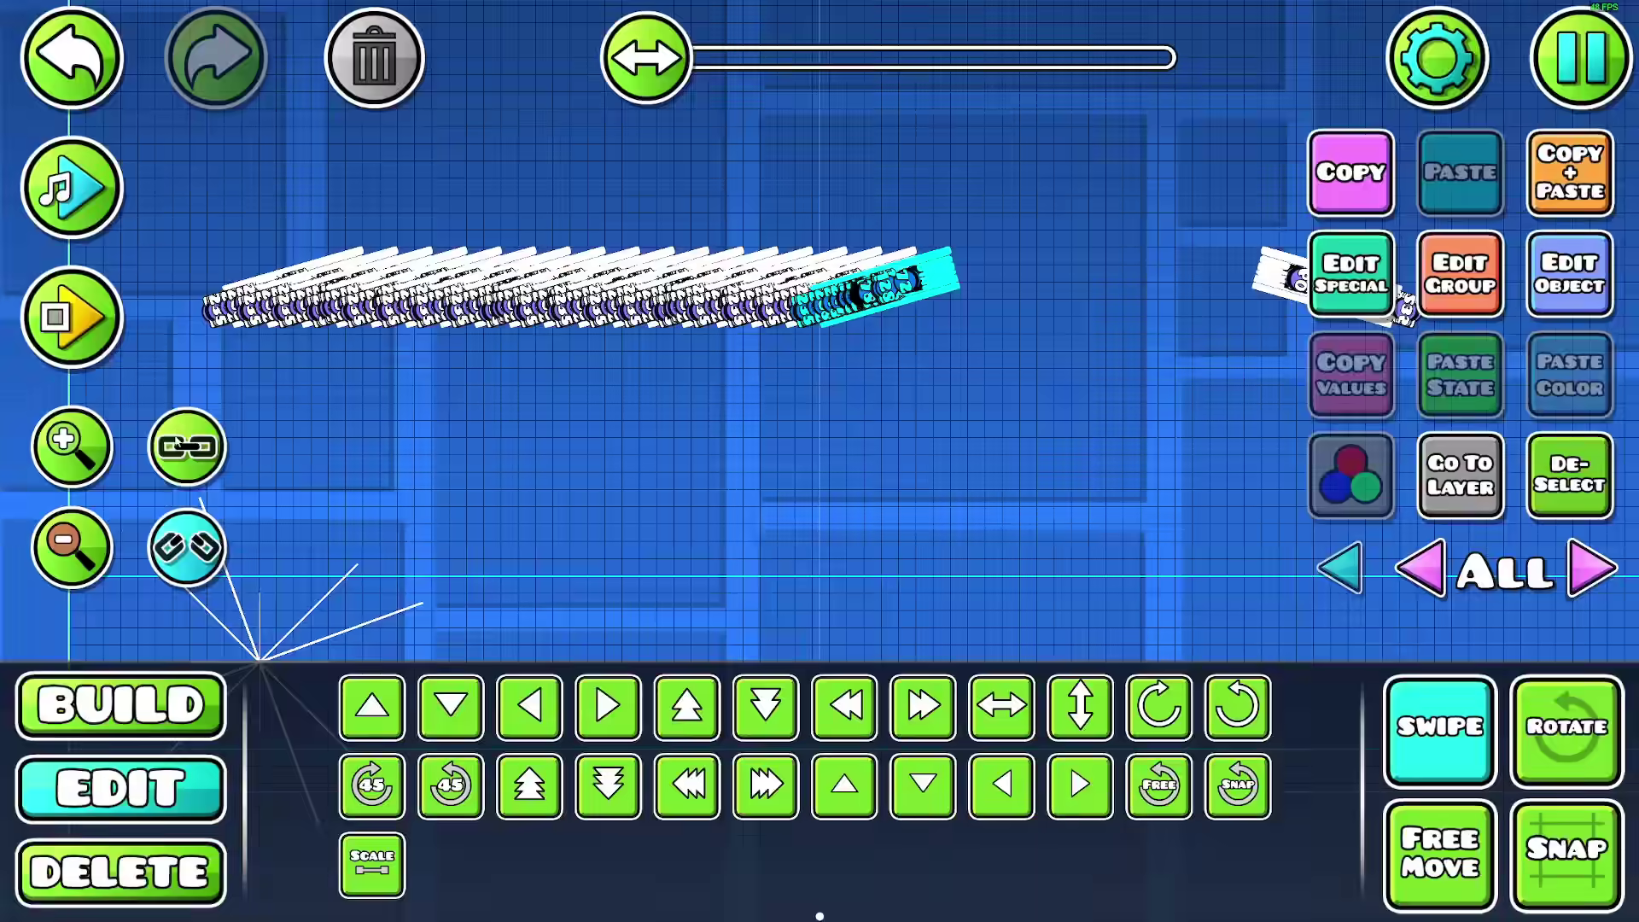
{"action": "key", "text": "Return"}
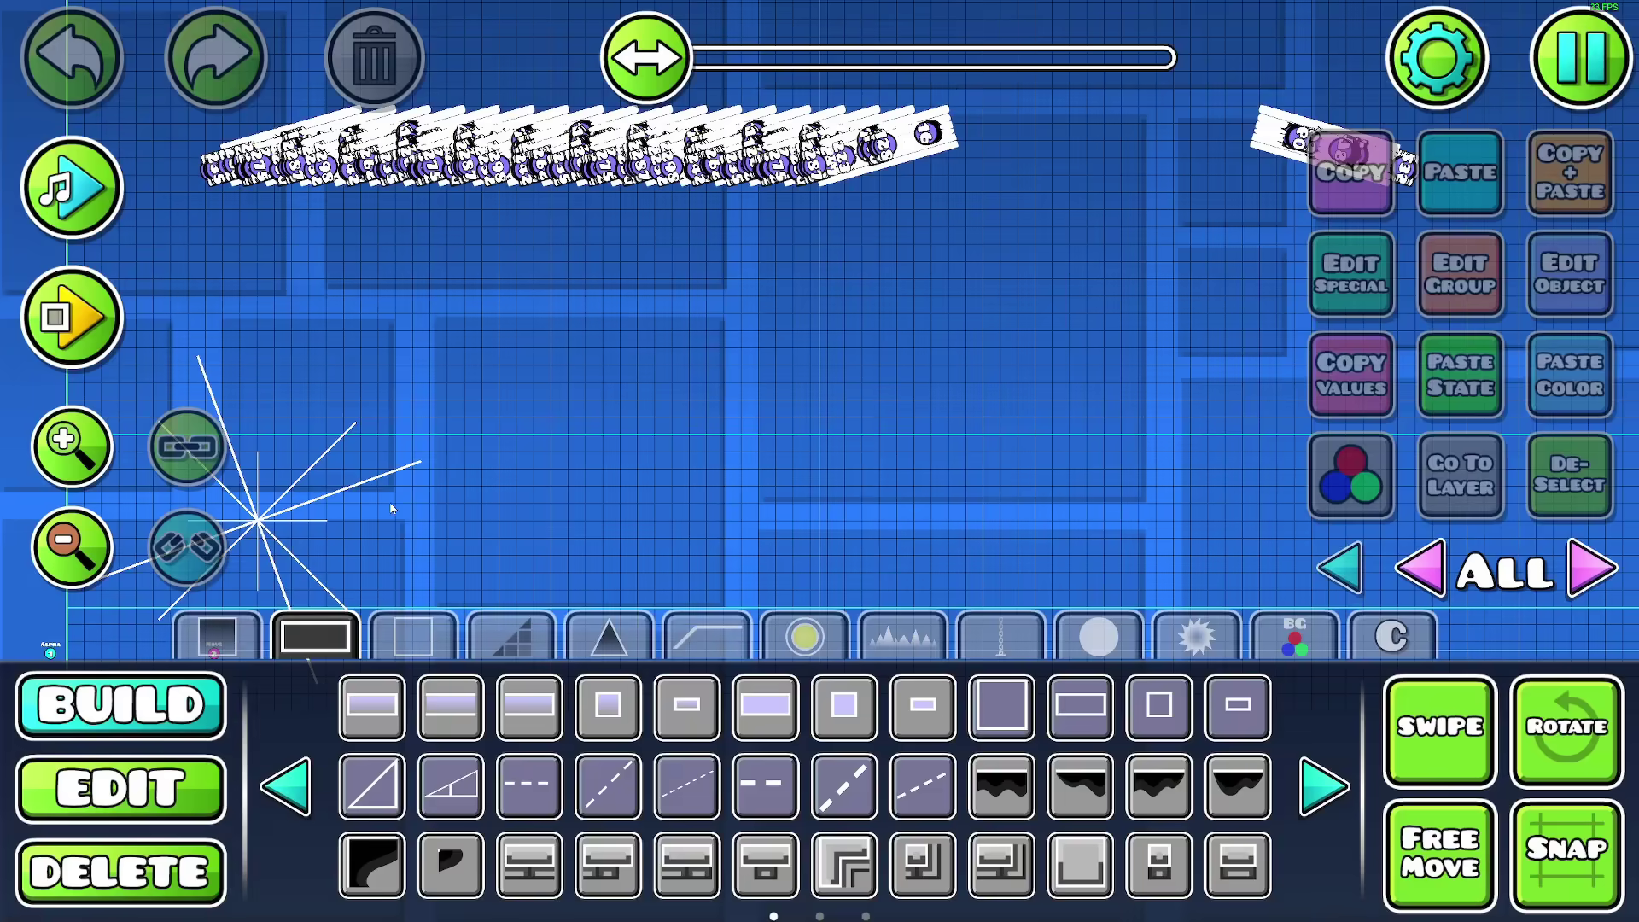
{"action": "key", "text": "Tab"}
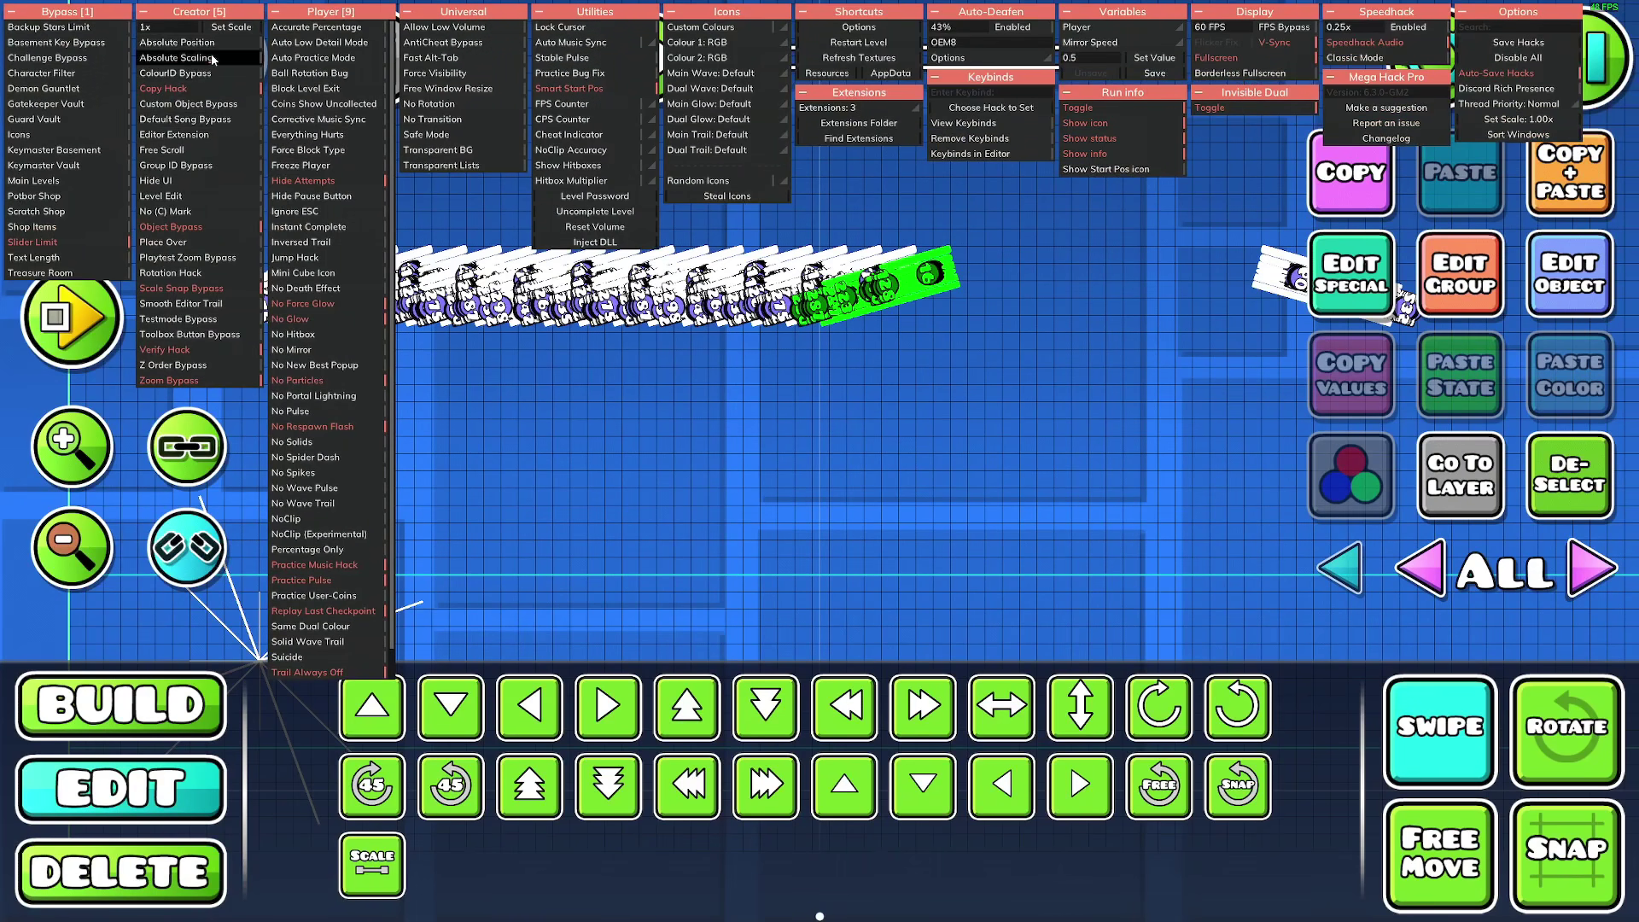
- Resize the selected trigger group with the scale slider, then return it to normal scale
{"action": "key", "text": "Tab"}
{"action": "left_click", "coordinate": [372, 863]}
{"action": "left_click_drag", "start_coordinate": [1162, 266], "coordinate": [903, 267]}
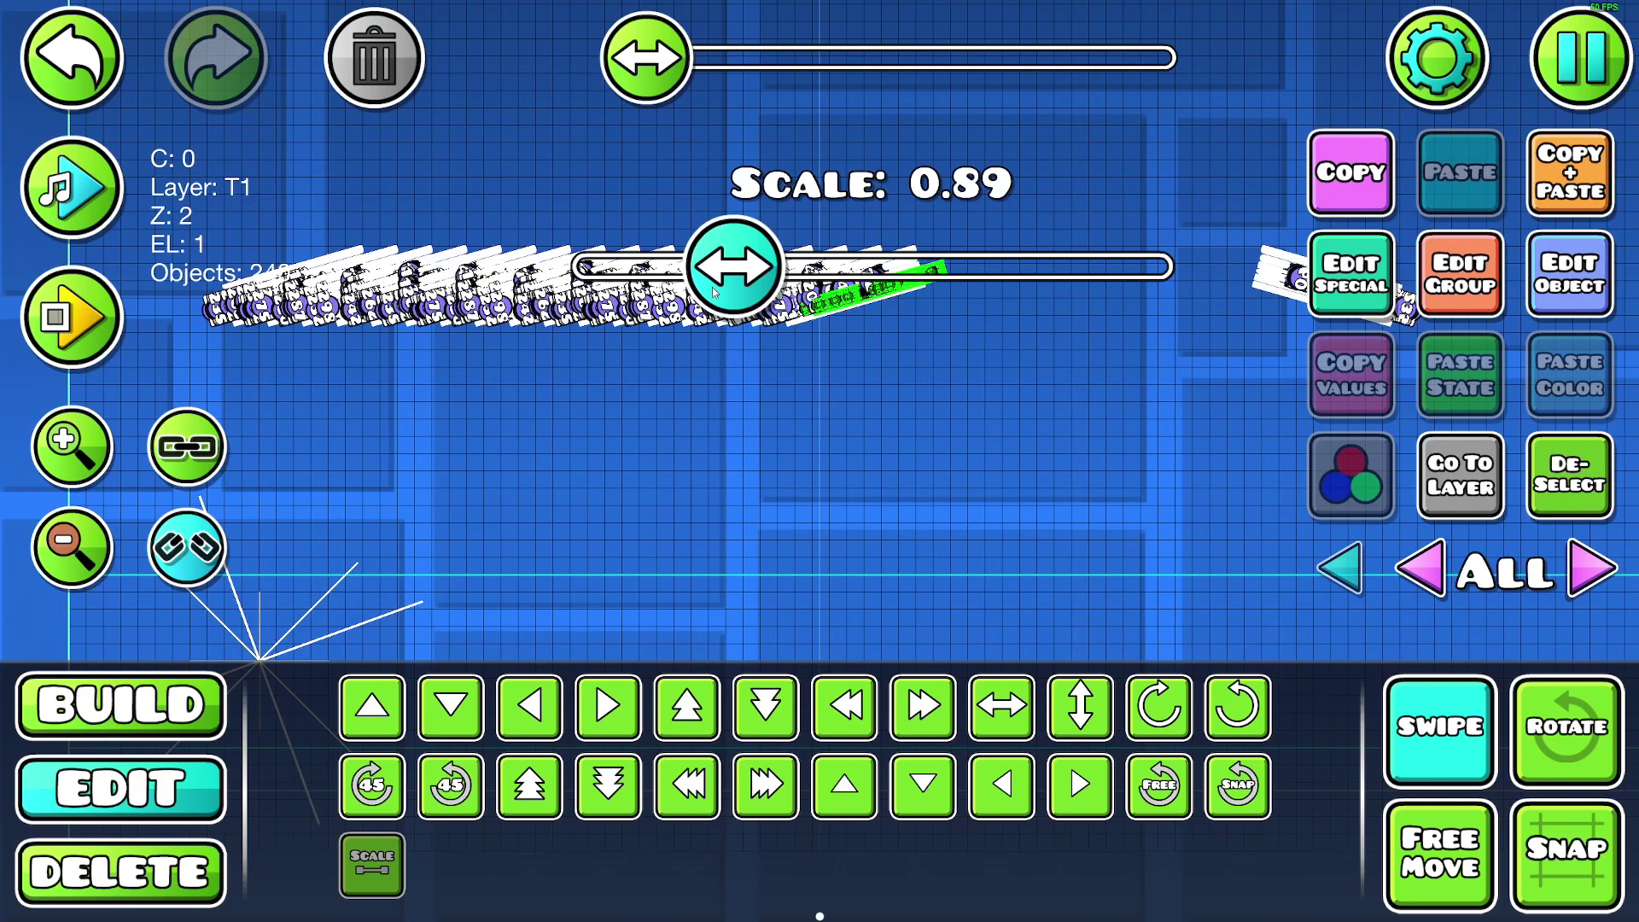
{"action": "left_click_drag", "start_coordinate": [733, 266], "coordinate": [1629, 267]}
- Nudge the trigger group up and duplicate it with copies shifted right into a stepped row
{"action": "key", "text": "Tab"}
{"action": "key", "text": "Tab"}
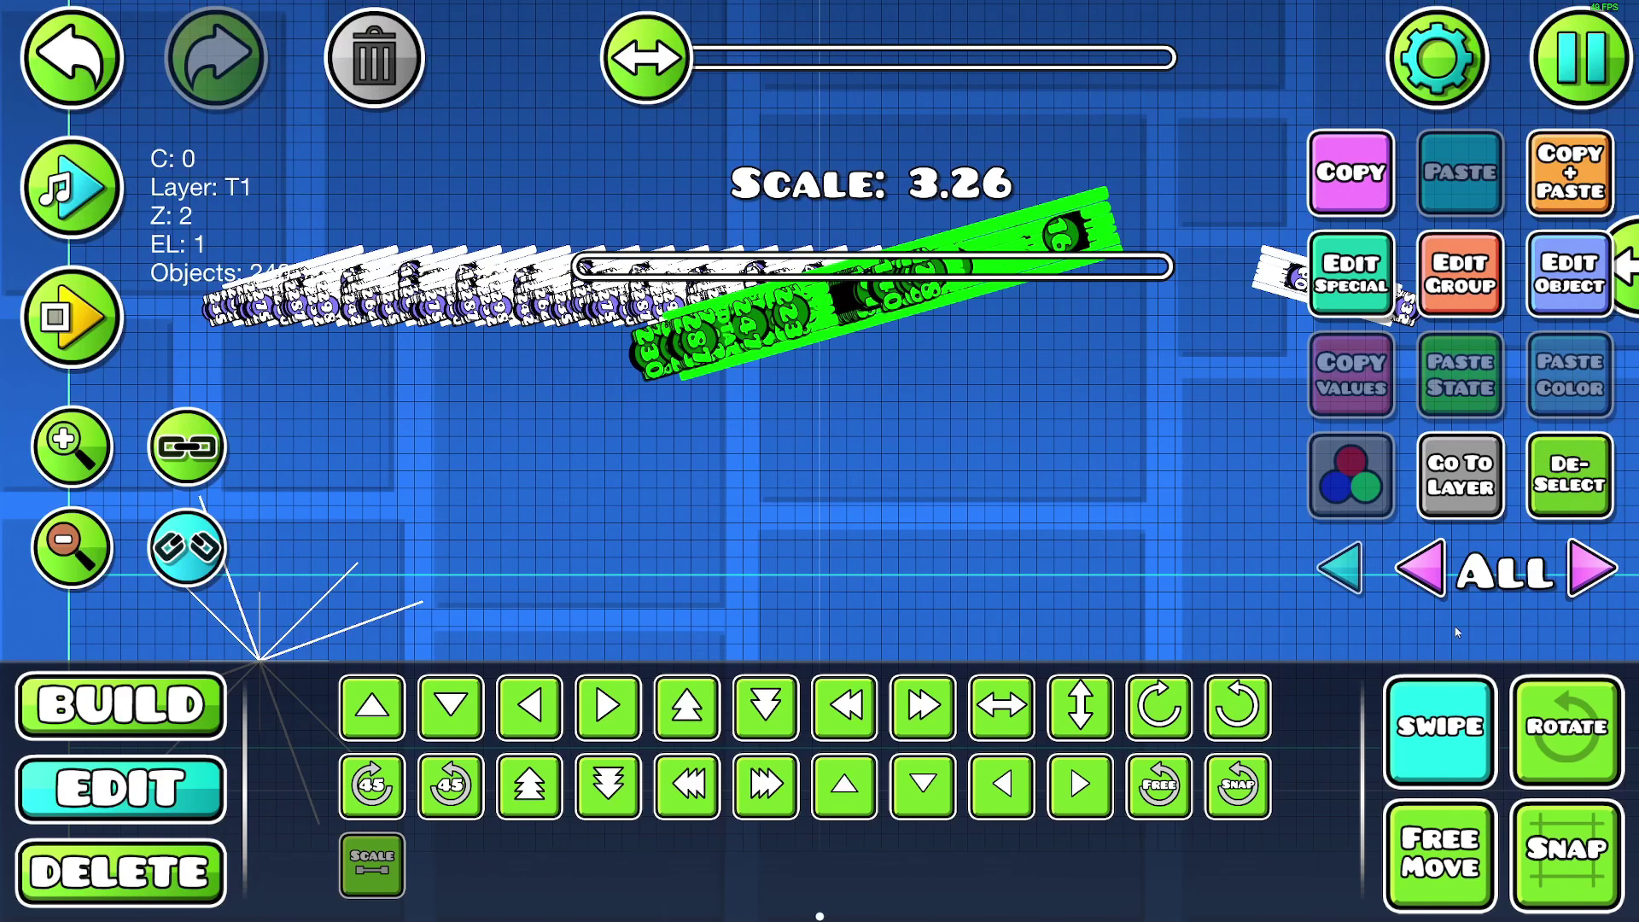
{"action": "key", "text": "w"}
{"action": "key", "text": "w"}
{"action": "key", "text": "w"}
{"action": "left_click", "coordinate": [1440, 727]}
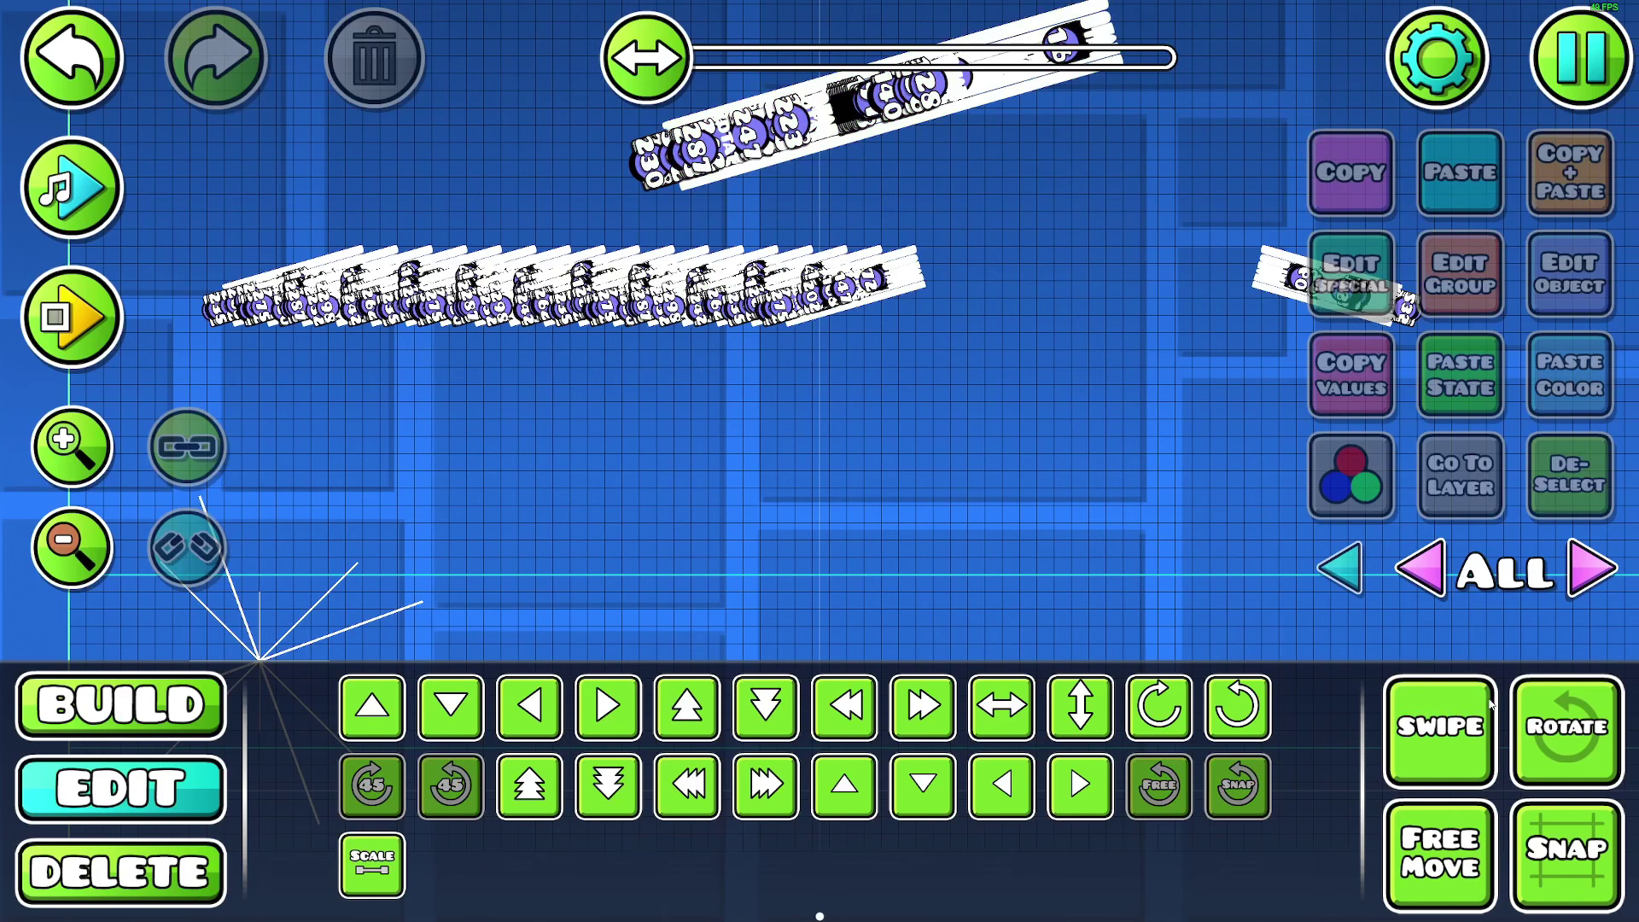
{"action": "key", "text": "d"}
{"action": "key", "text": "d"}
{"action": "key", "text": "d"}
{"action": "key", "text": "d"}
{"action": "key", "text": "d"}
{"action": "key", "text": "d"}
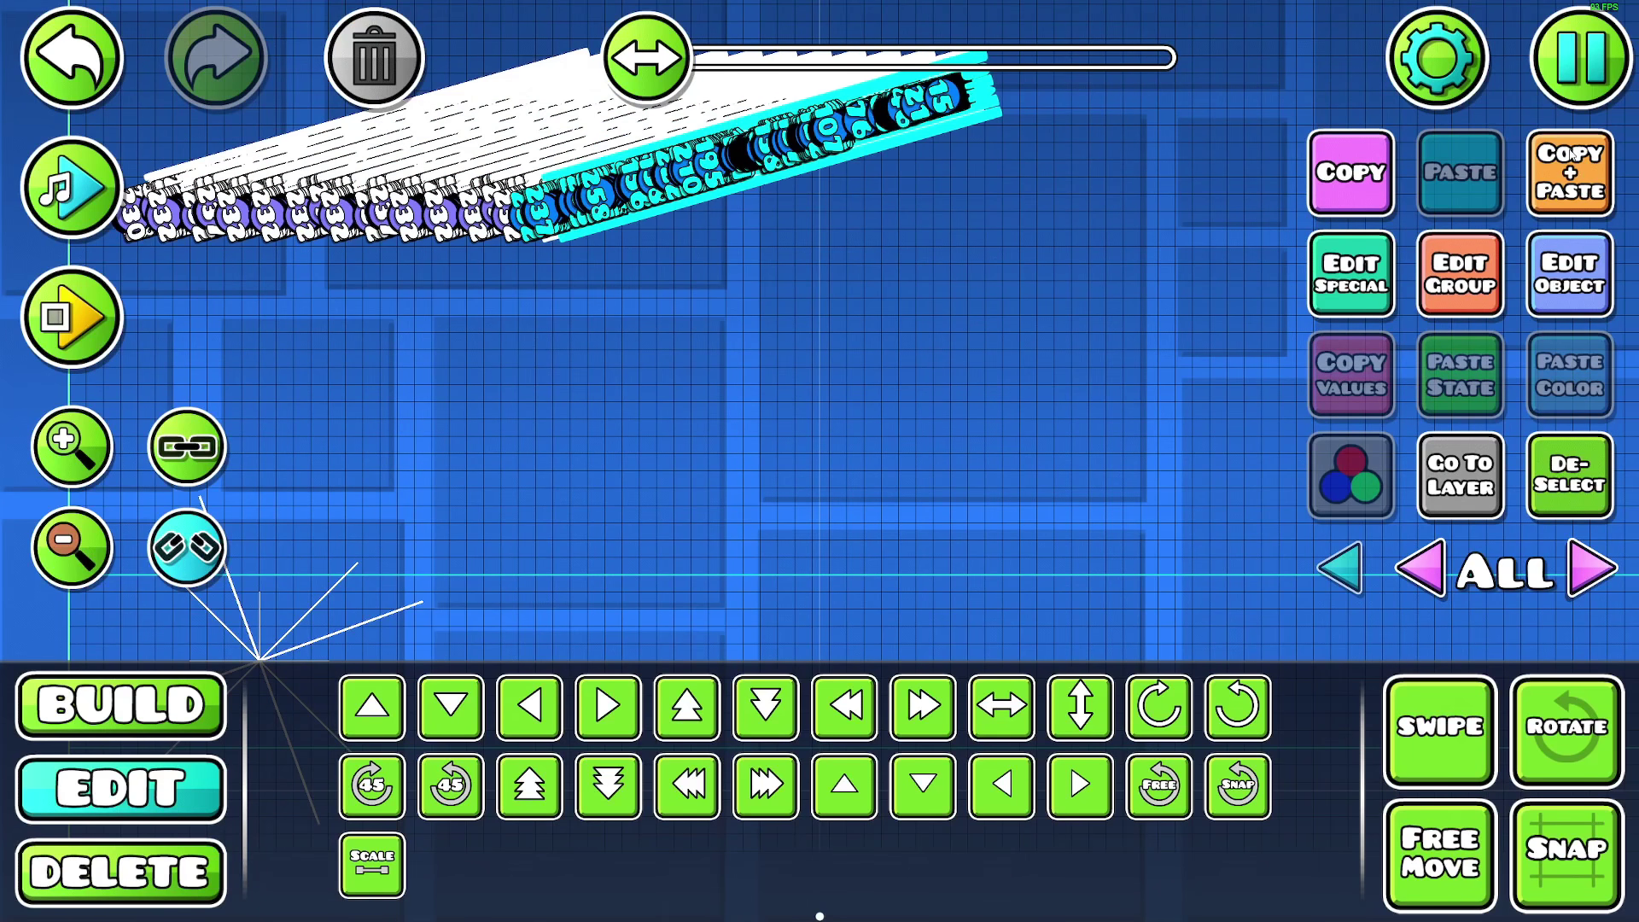
{"action": "key", "text": "ctrl+e"}
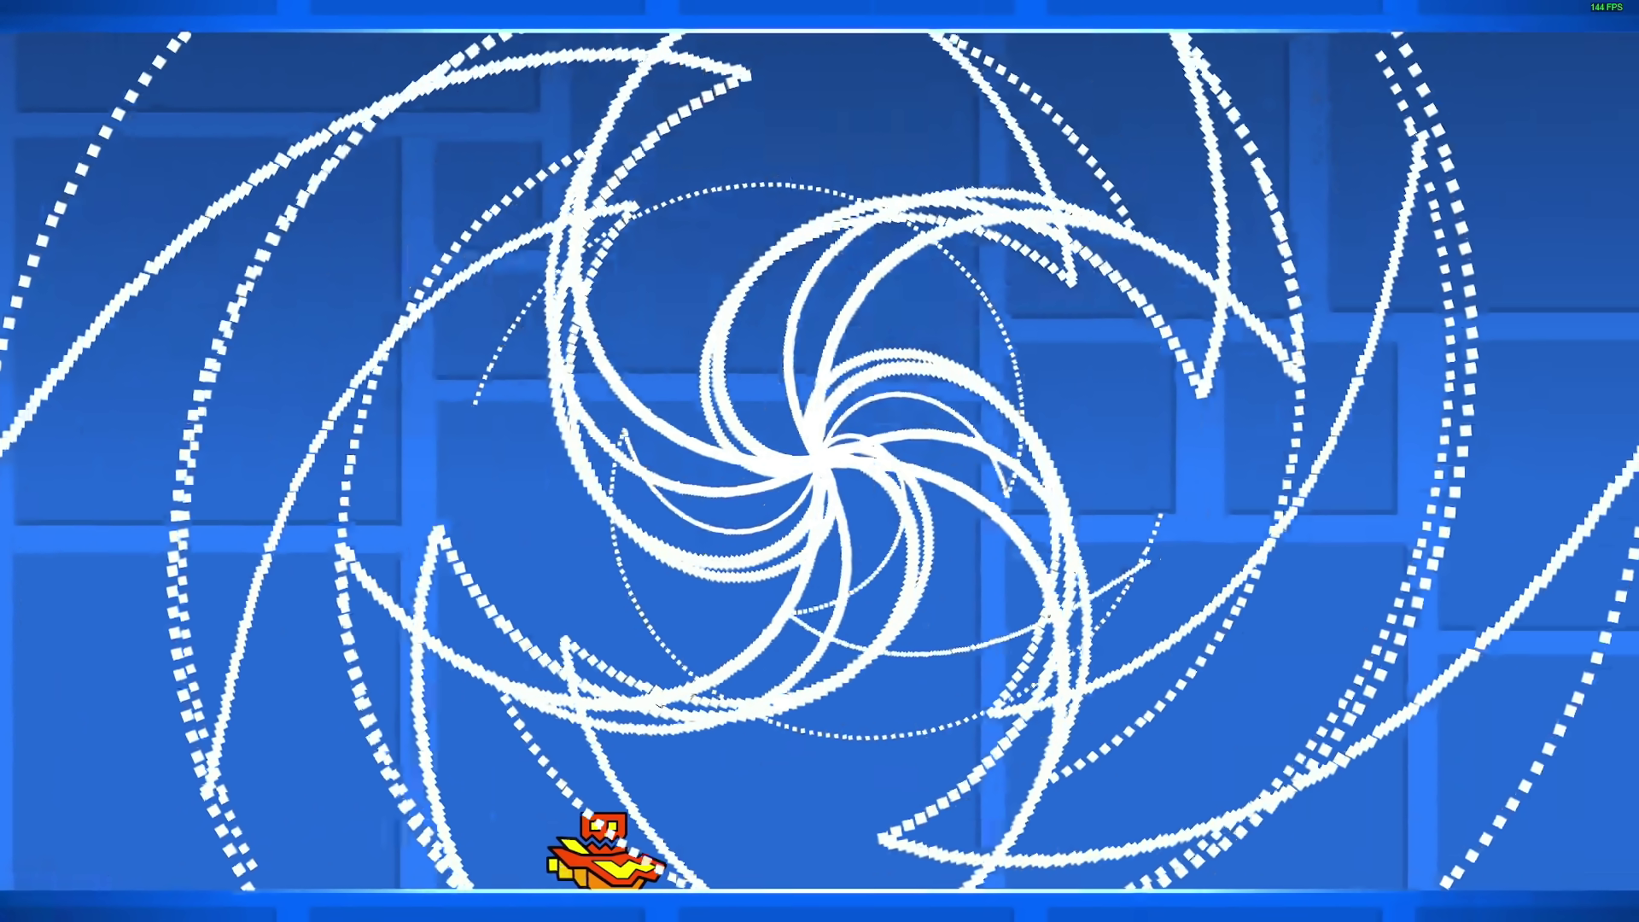
- Exit the finished "Floral" run after the pinwheel spirals, returning to the main menu
{"action": "key", "text": "Escape"}
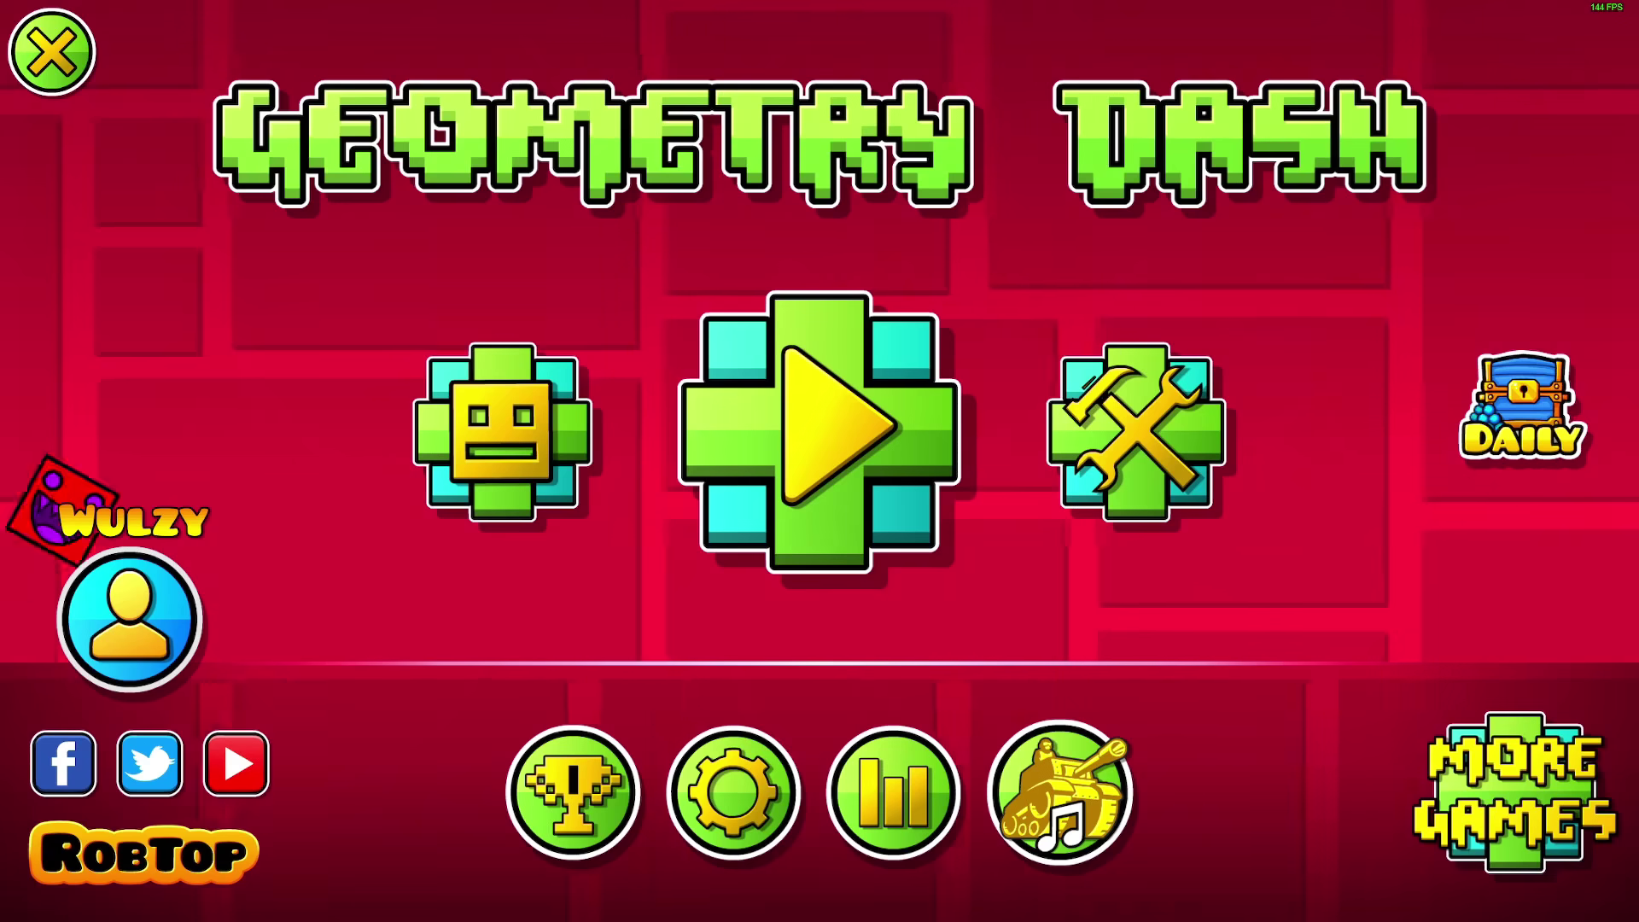
- Collect the first daily reward chest from the Daily rewards screen
{"action": "left_click", "coordinate": [1524, 407]}
{"action": "left_click", "coordinate": [1028, 483]}
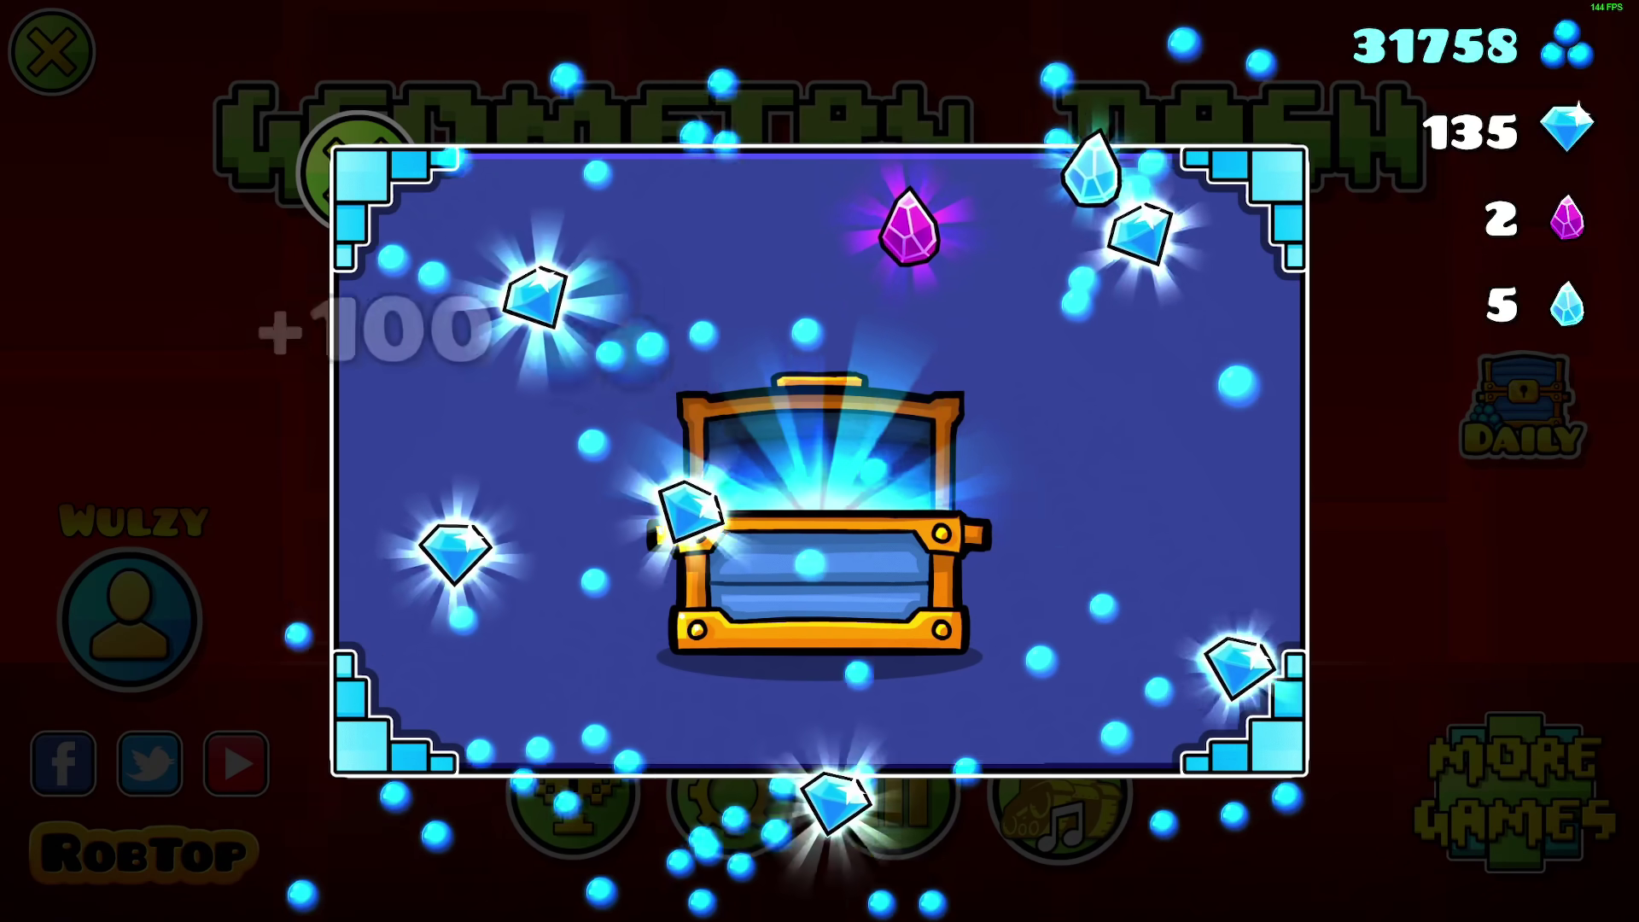
{"action": "left_click", "coordinate": [819, 769]}
- Collect the second daily chest, raising diamonds to 141, and open the player profile
{"action": "left_click", "coordinate": [616, 525]}
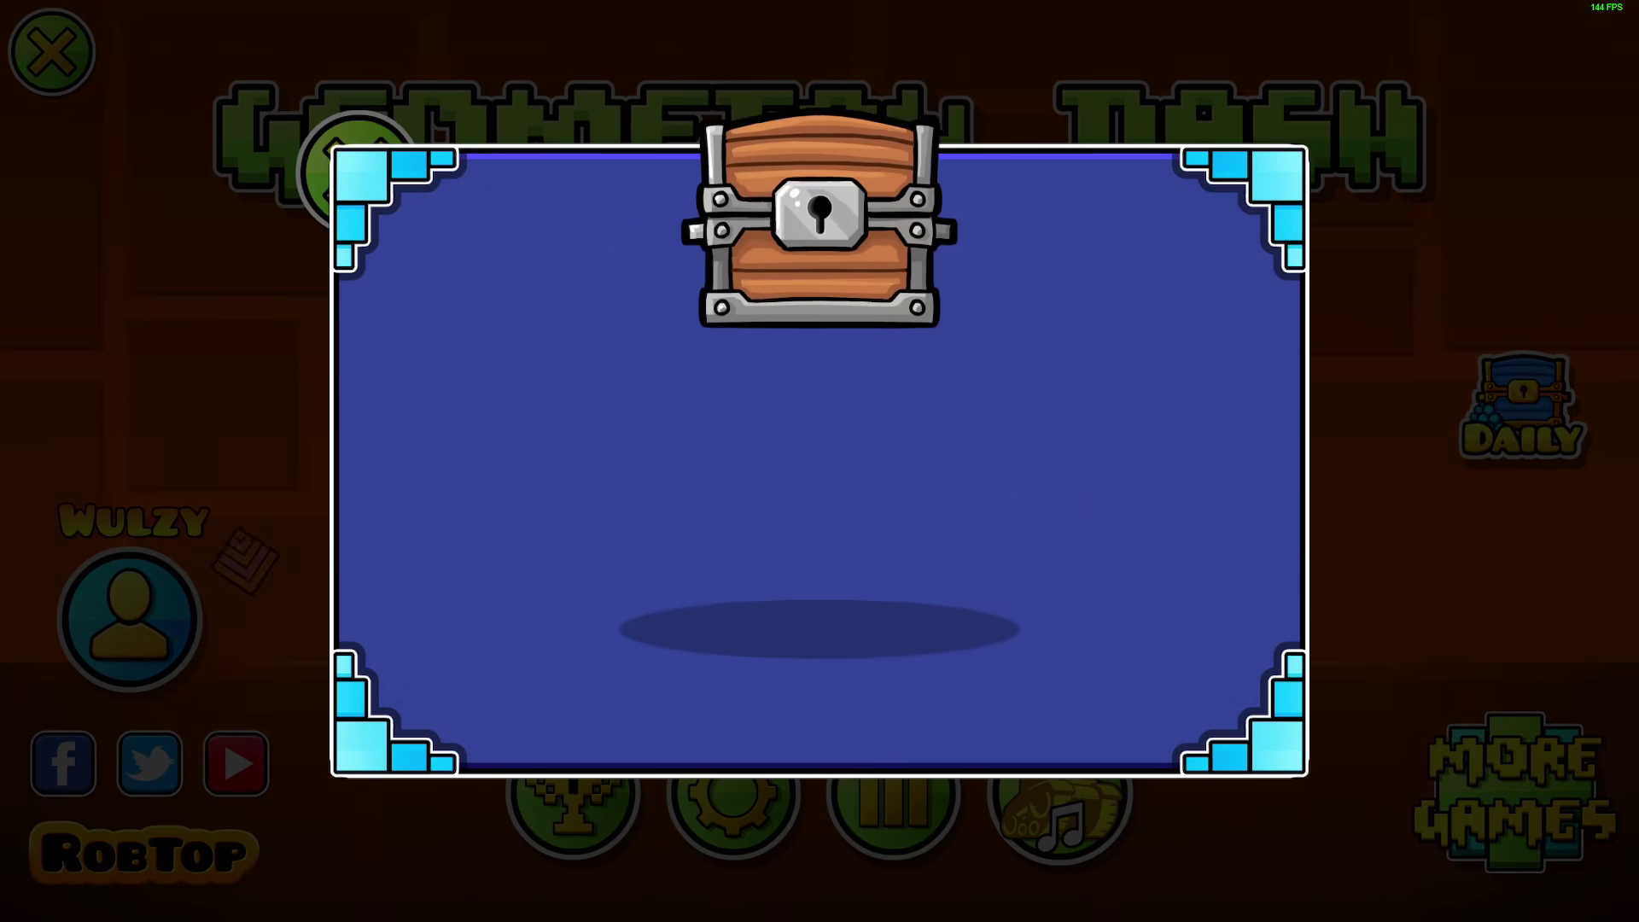
{"action": "left_click", "coordinate": [830, 862]}
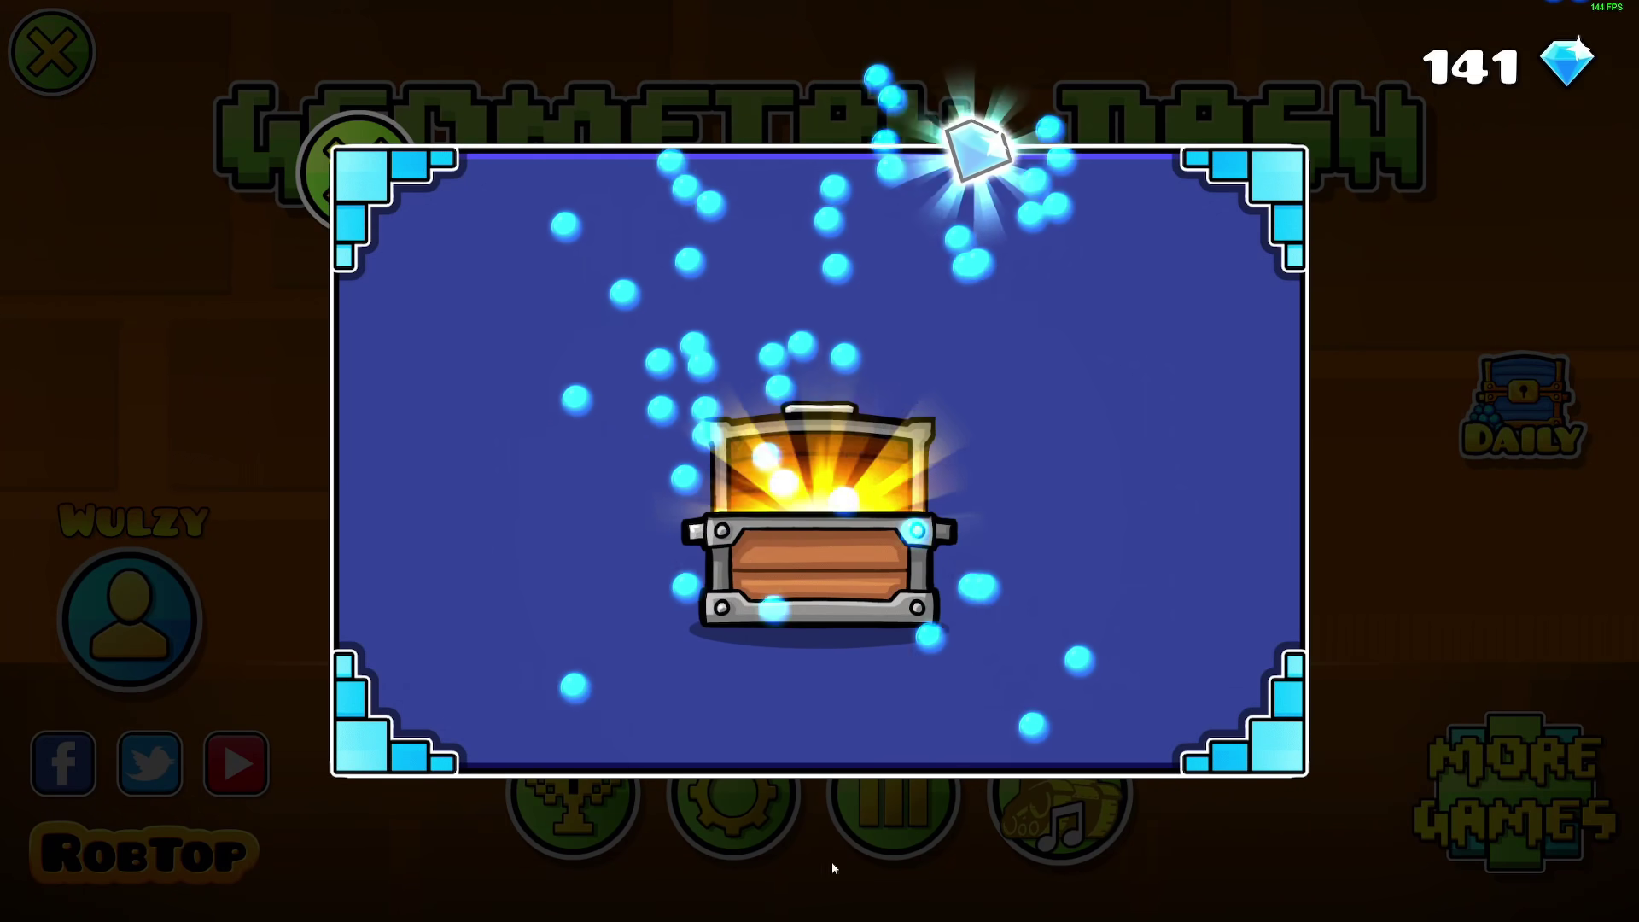
{"action": "left_click", "coordinate": [832, 766]}
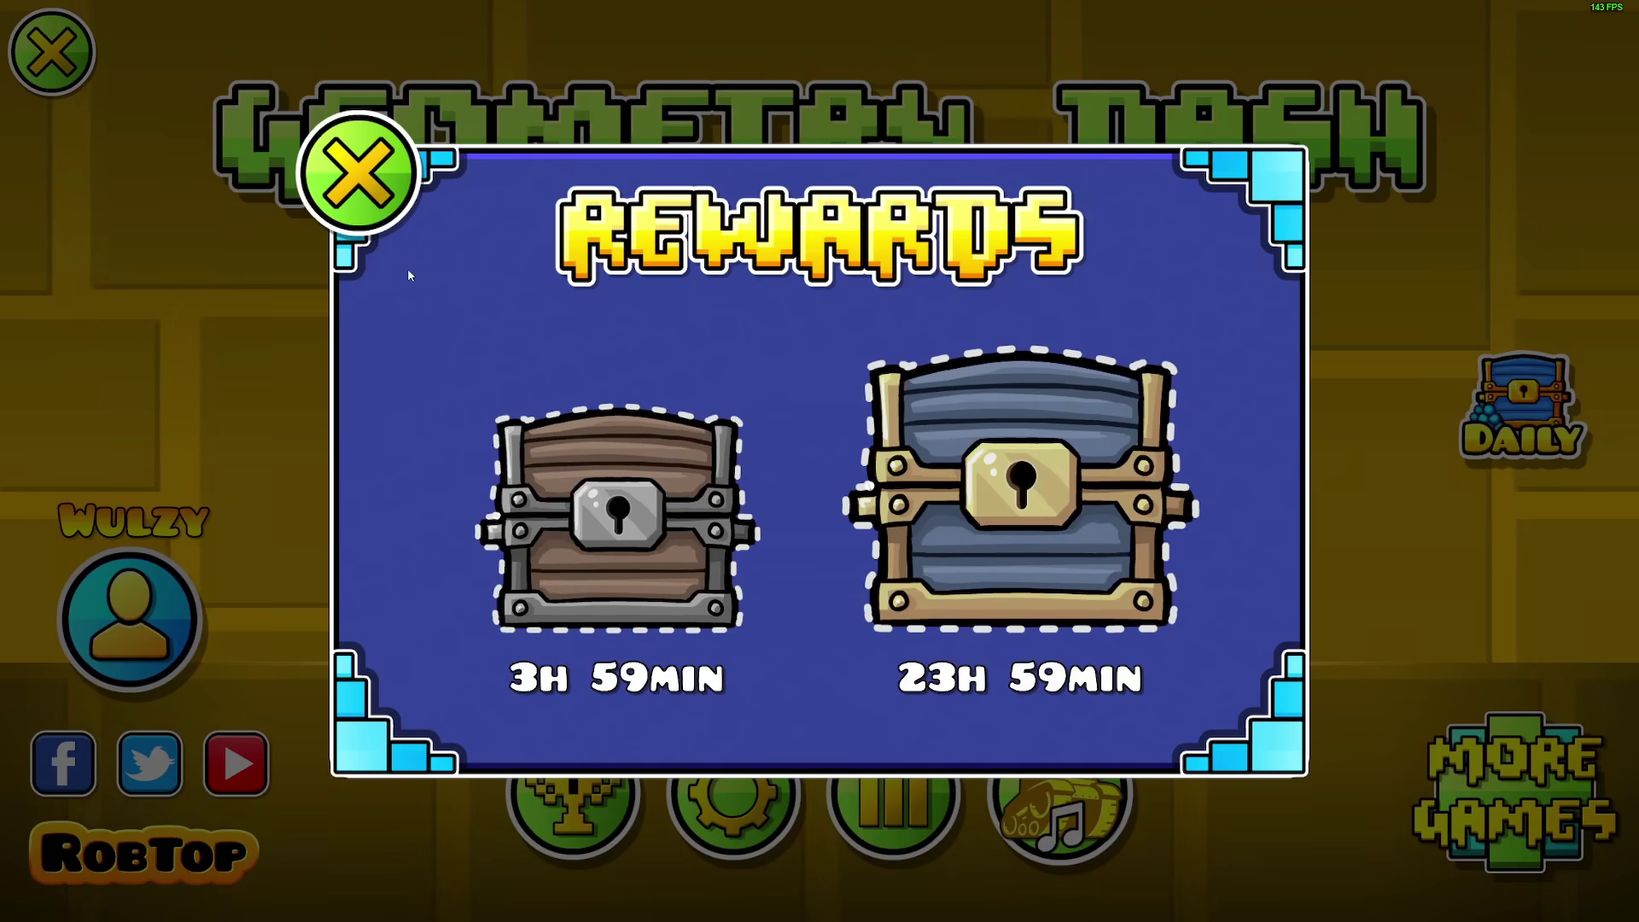
{"action": "left_click", "coordinate": [351, 168]}
{"action": "left_click", "coordinate": [128, 614]}
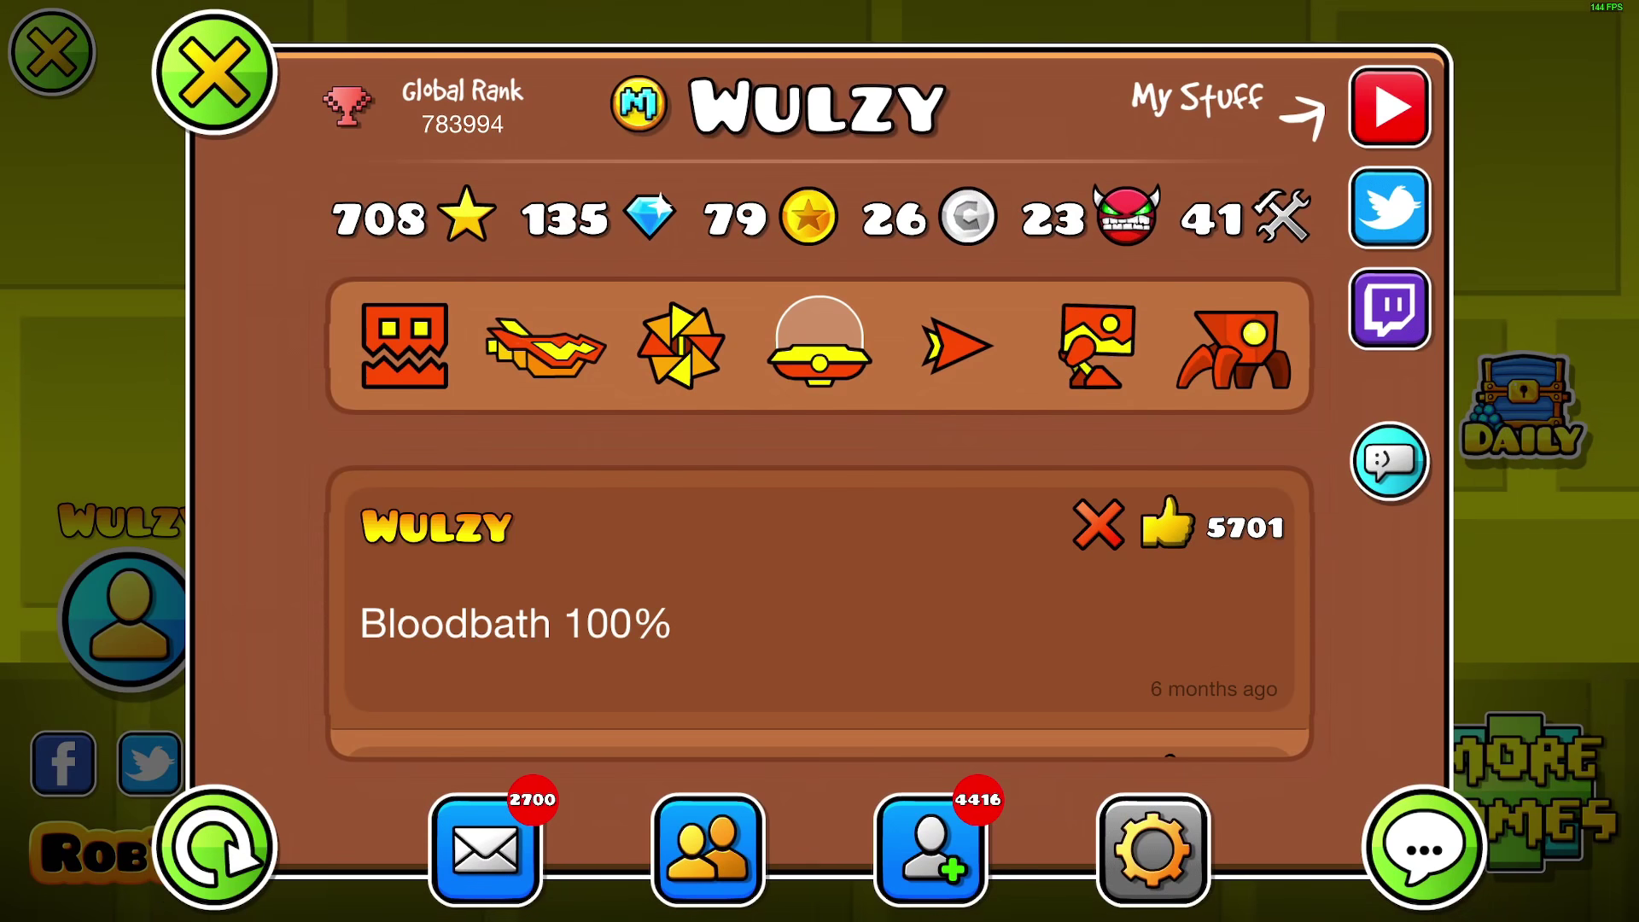